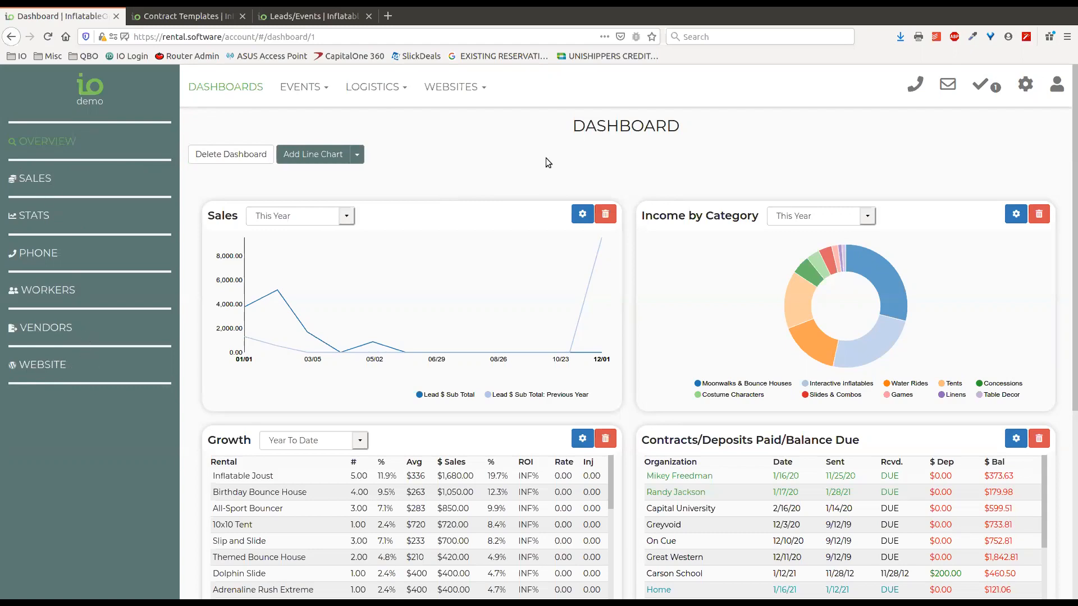
Scroll up and down through the Overview dashboard panels
scroll(632, 169, down, 5)
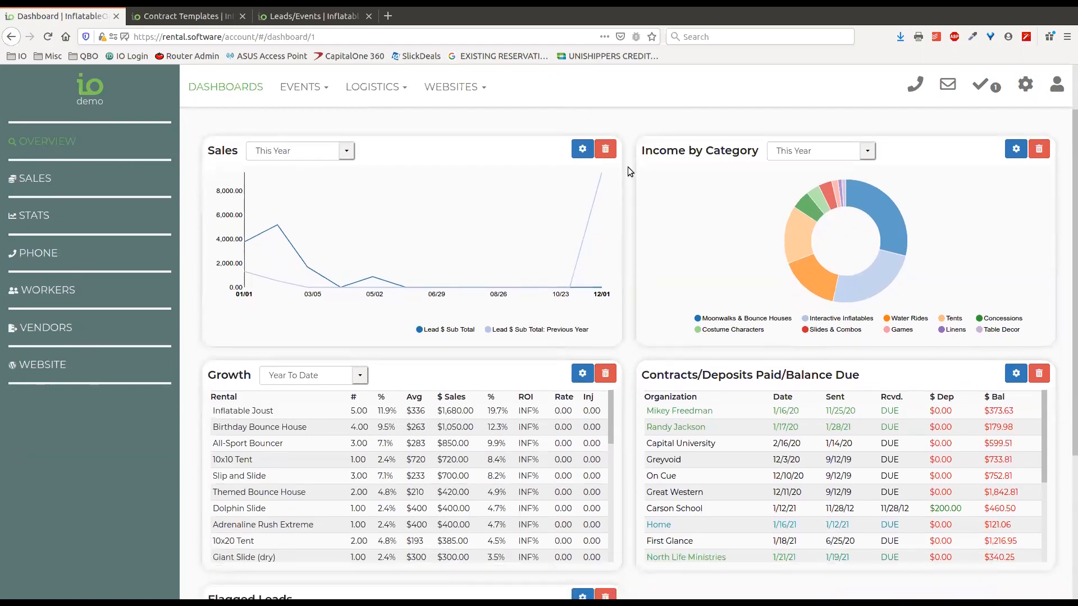
scroll(646, 404, up, 5)
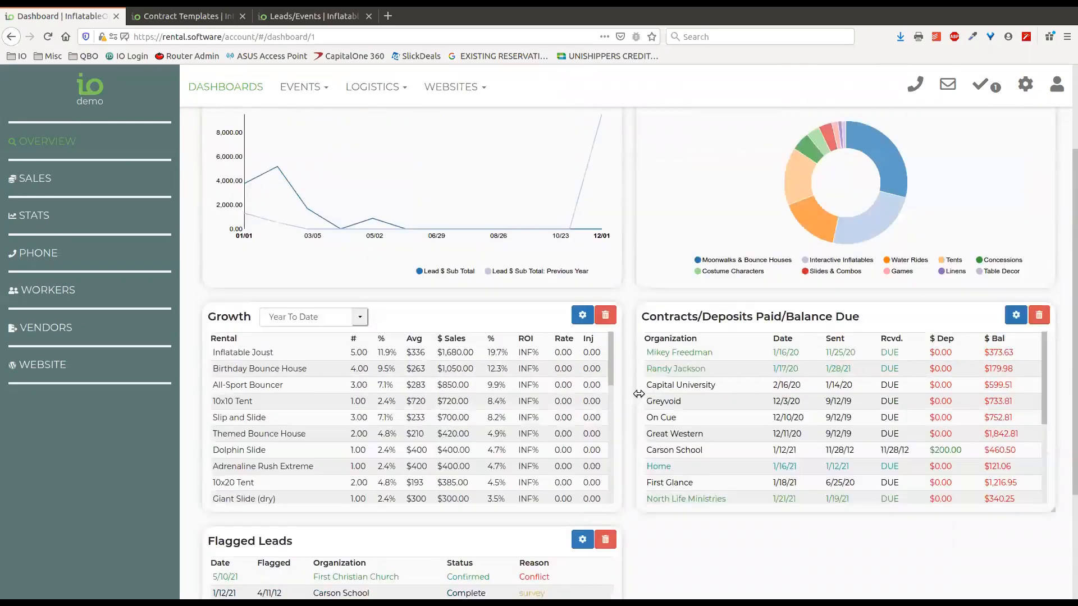
scroll(630, 342, up, 1)
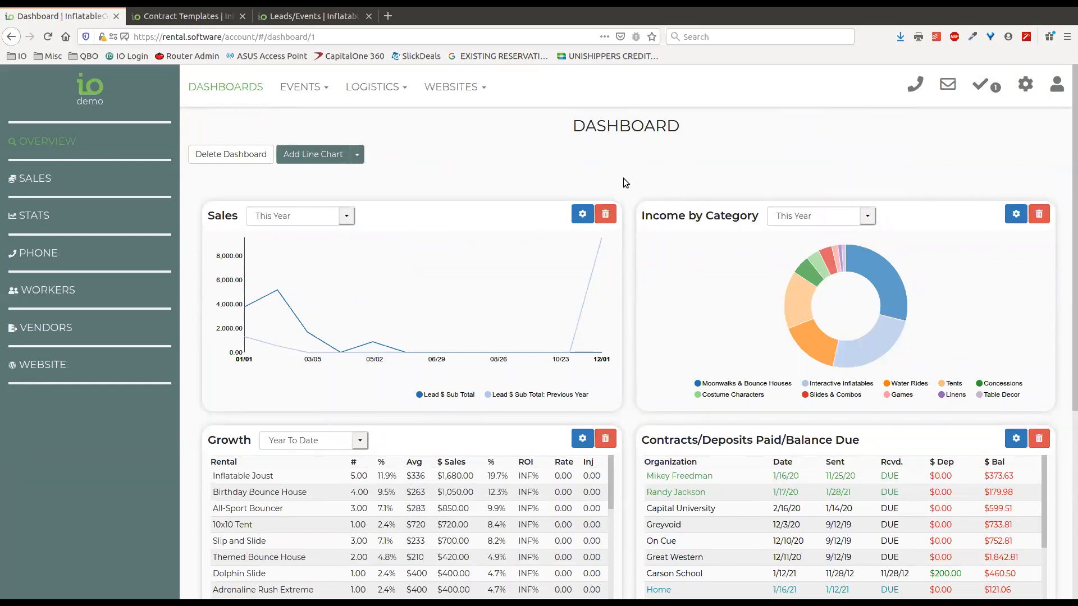
scroll(625, 188, down, 1)
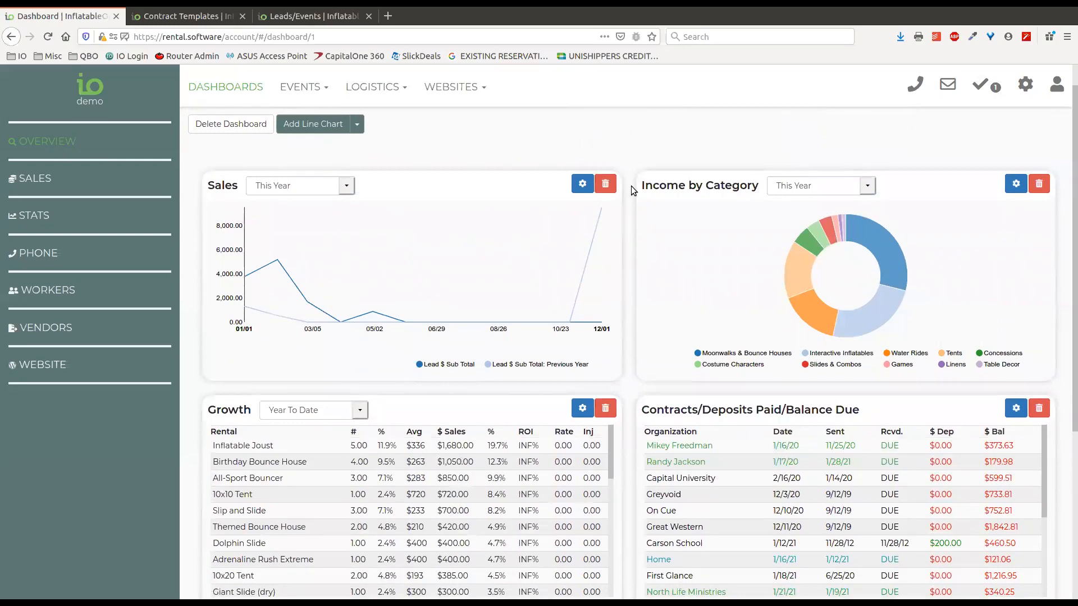
scroll(630, 186, down, 1)
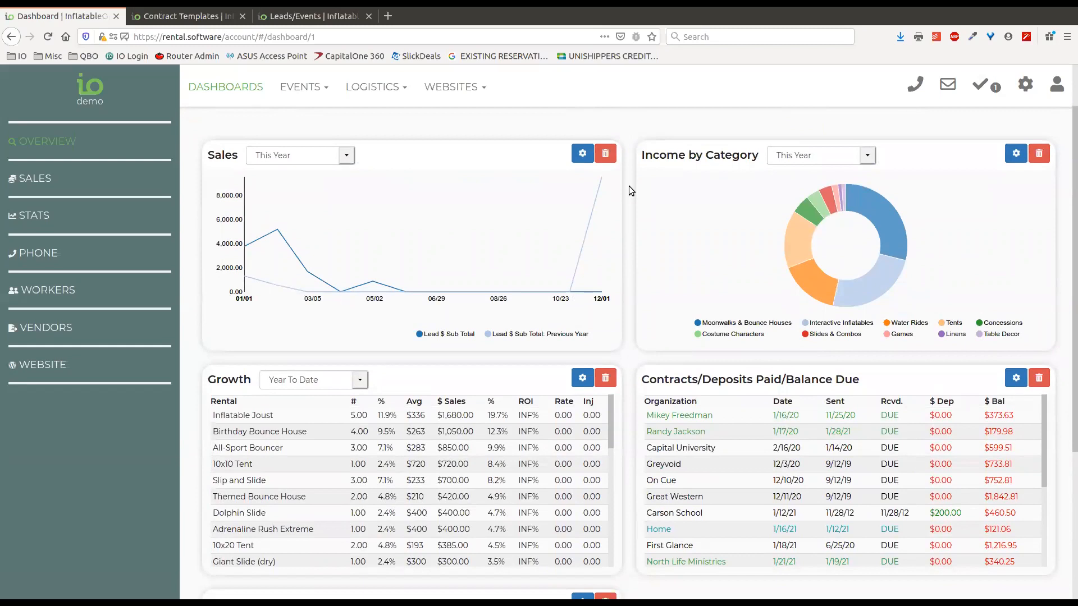
scroll(627, 180, down, 1)
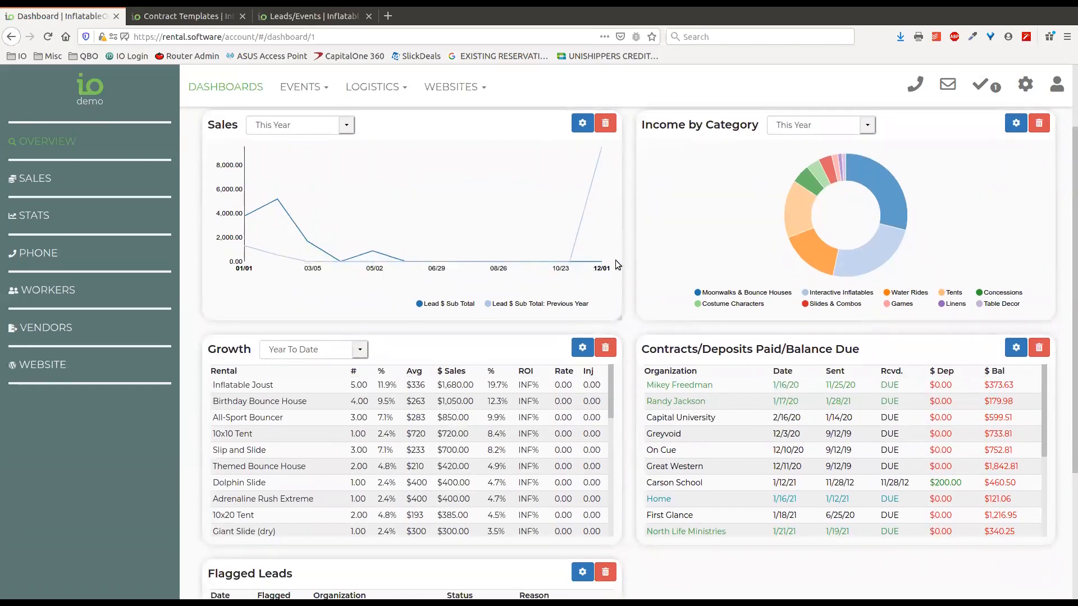
scroll(632, 342, down, 3)
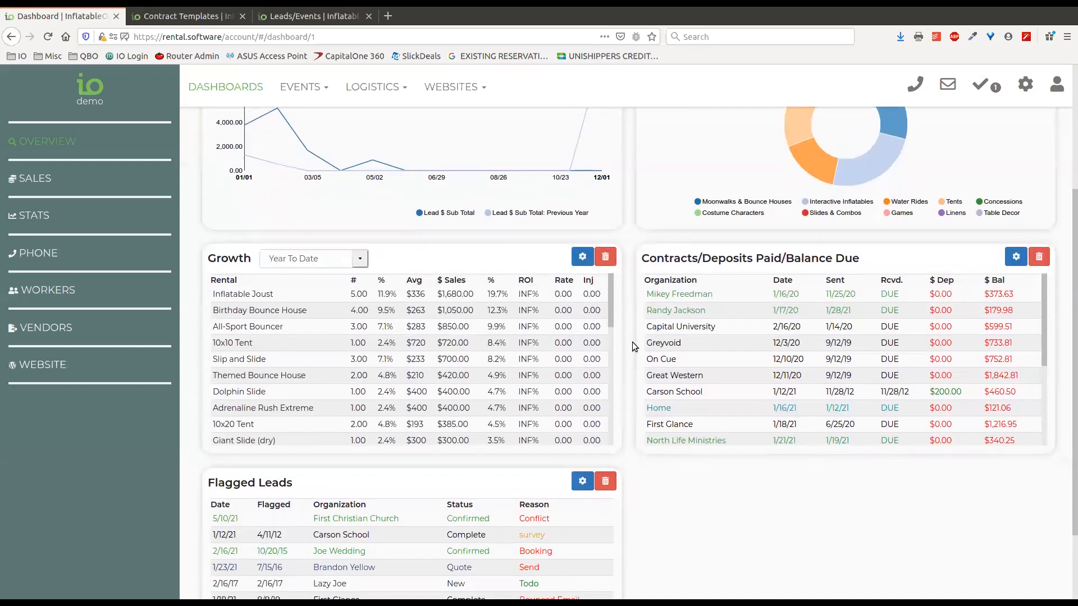
scroll(632, 343, down, 3)
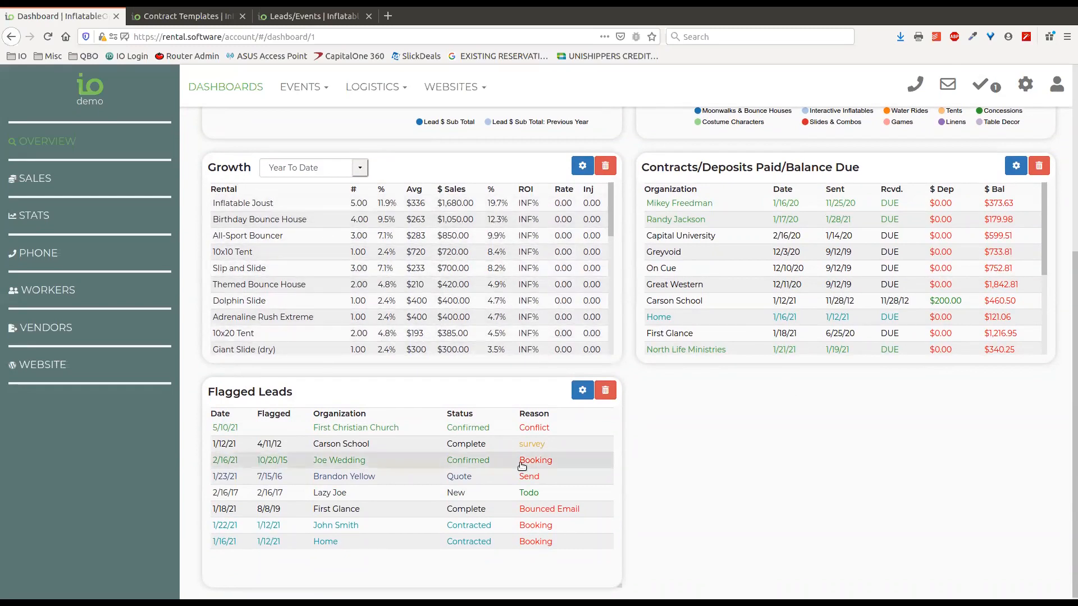
scroll(657, 480, up, 3)
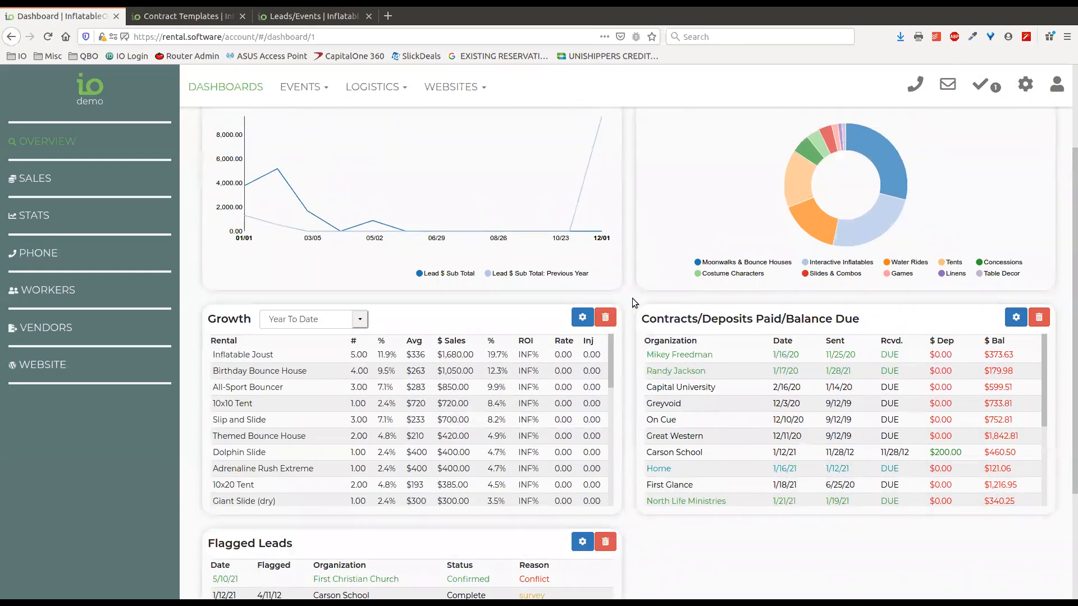
scroll(634, 297, up, 2)
scroll(628, 230, down, 5)
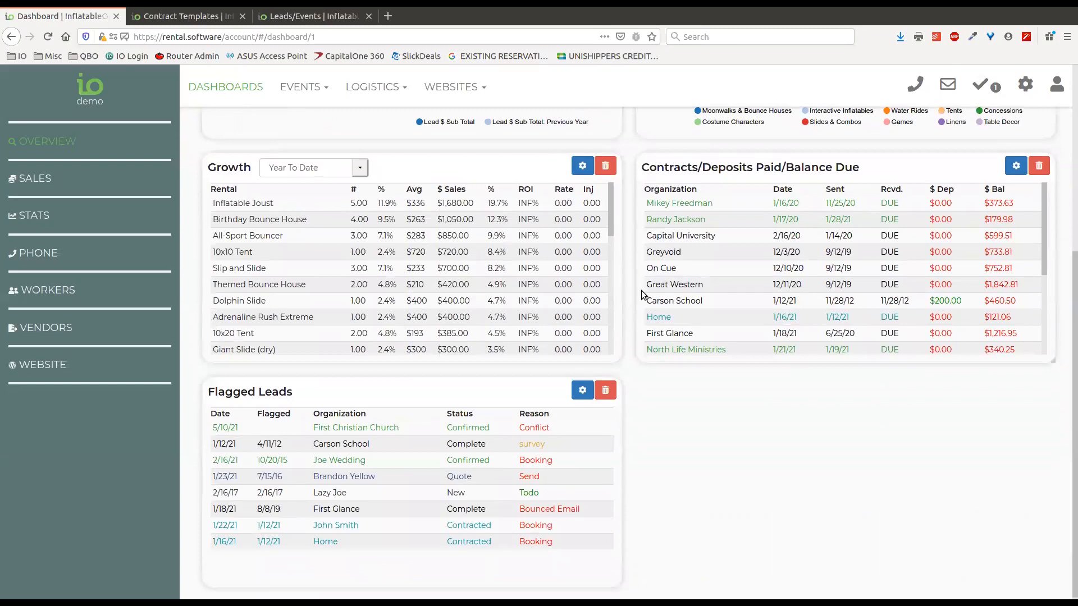
scroll(629, 295, up, 1)
scroll(629, 294, up, 1)
scroll(629, 295, up, 3)
Preview the preset chart list for a new widget, then cancel without adding one
click(357, 156)
click(330, 251)
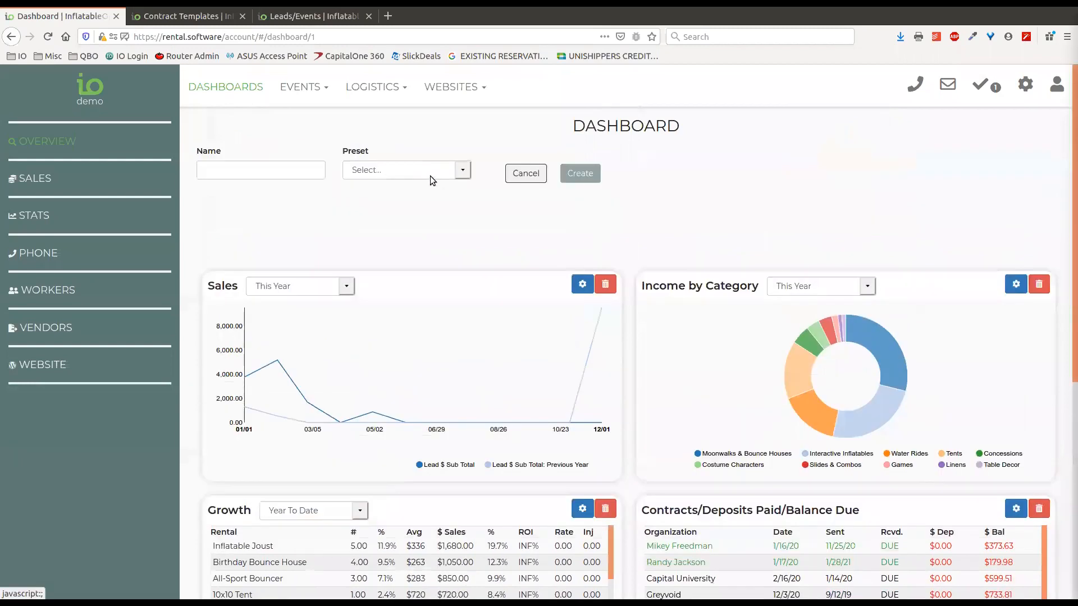
click(436, 173)
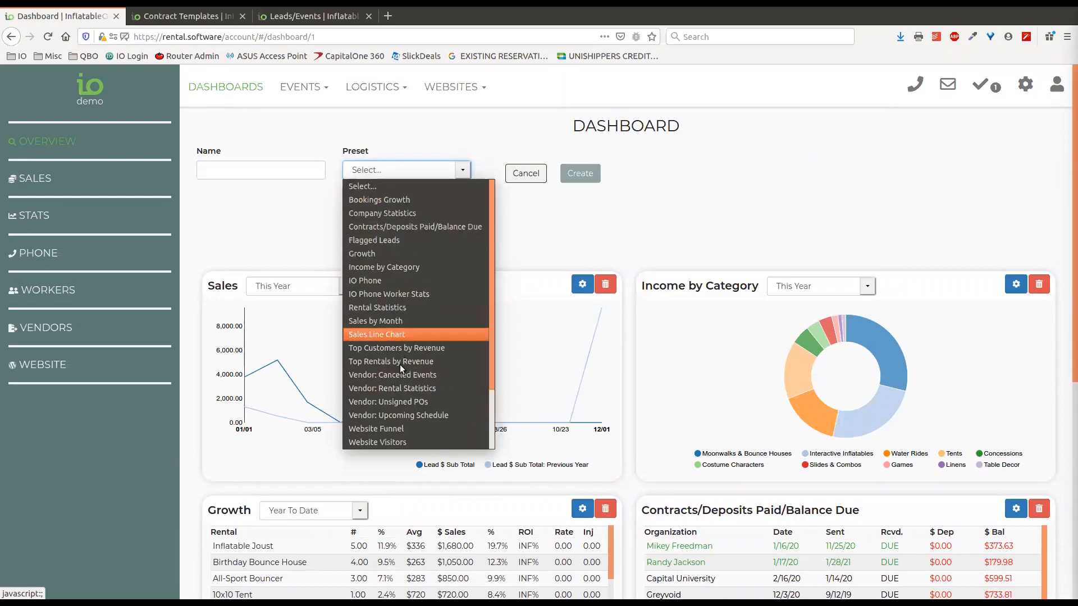
scroll(437, 346, down, 3)
scroll(411, 392, up, 3)
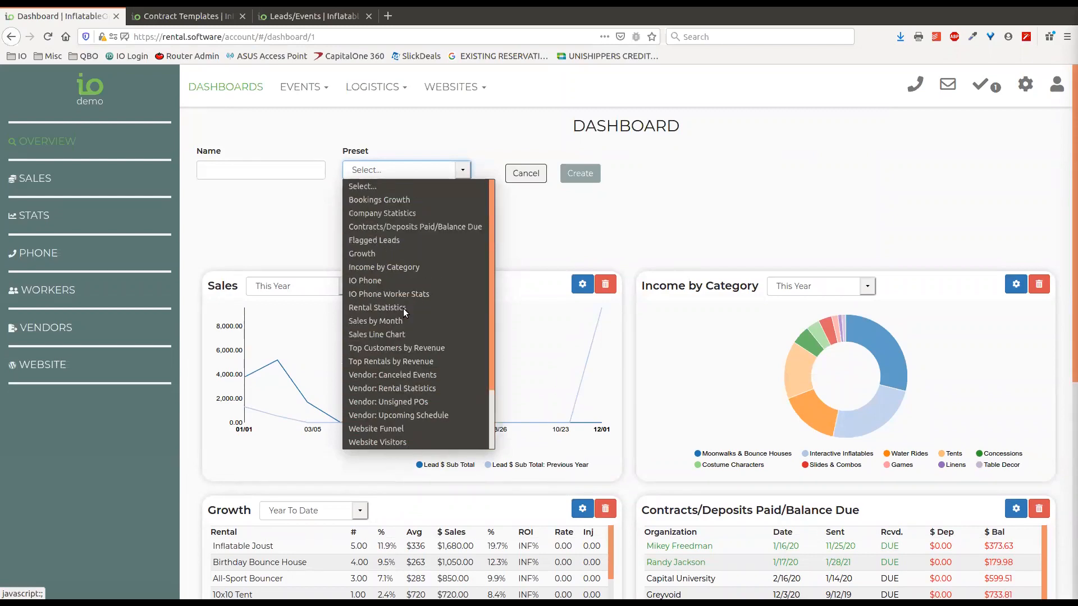
click(503, 206)
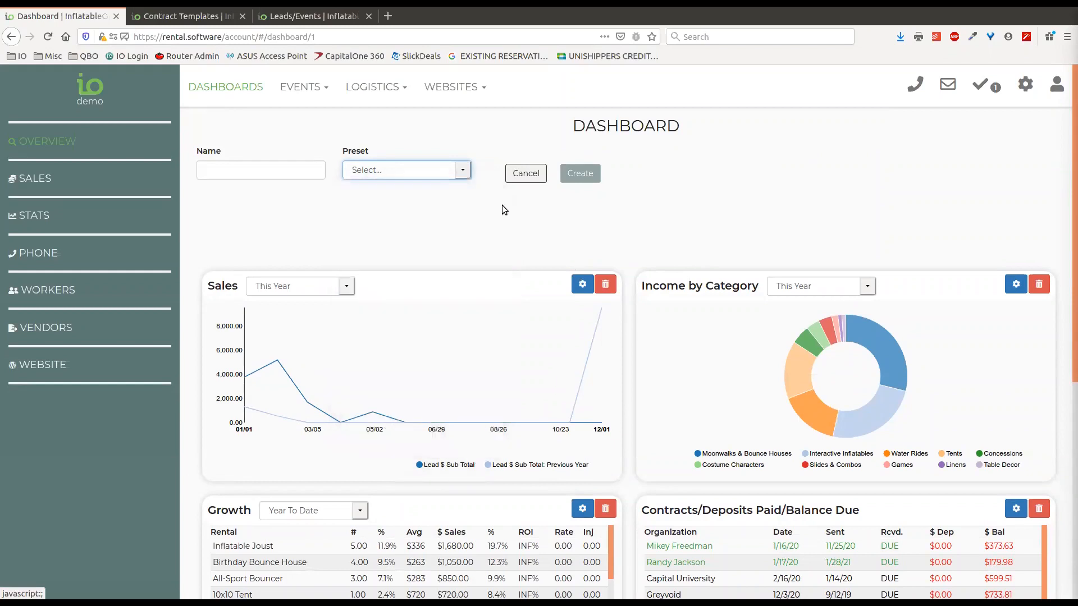
click(526, 174)
scroll(629, 197, down, 4)
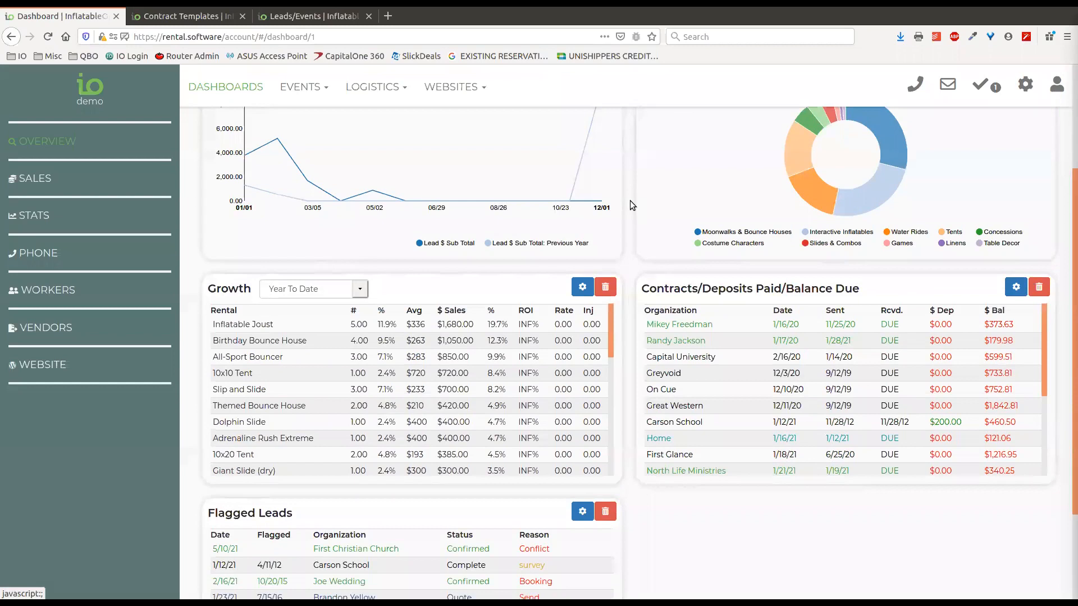
scroll(630, 201, up, 4)
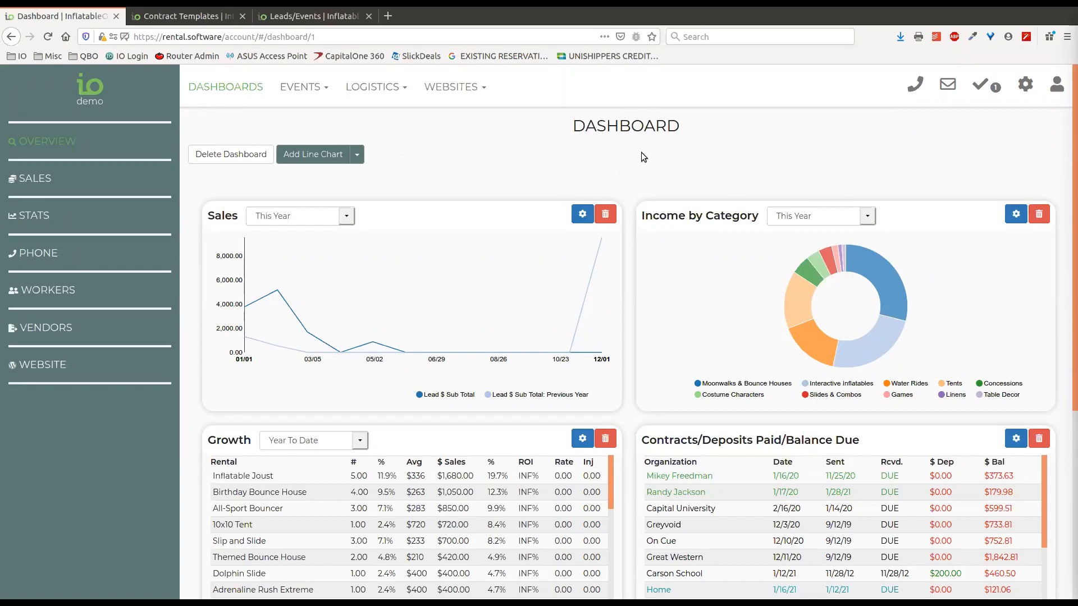
Review the Overview panels again and glance at the add-widget type list
scroll(624, 147, down, 3)
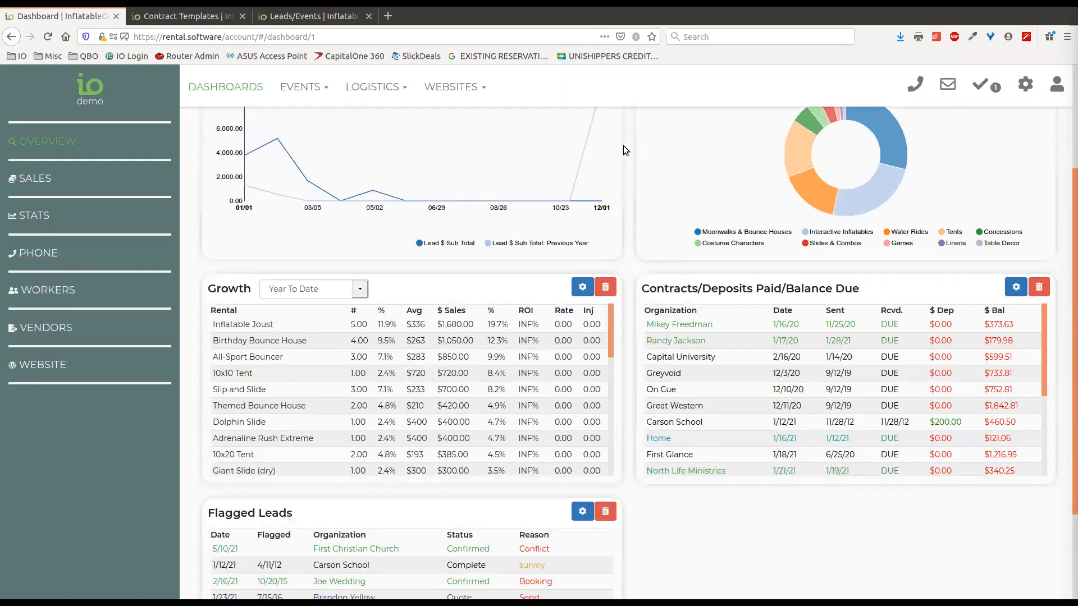
scroll(628, 150, down, 2)
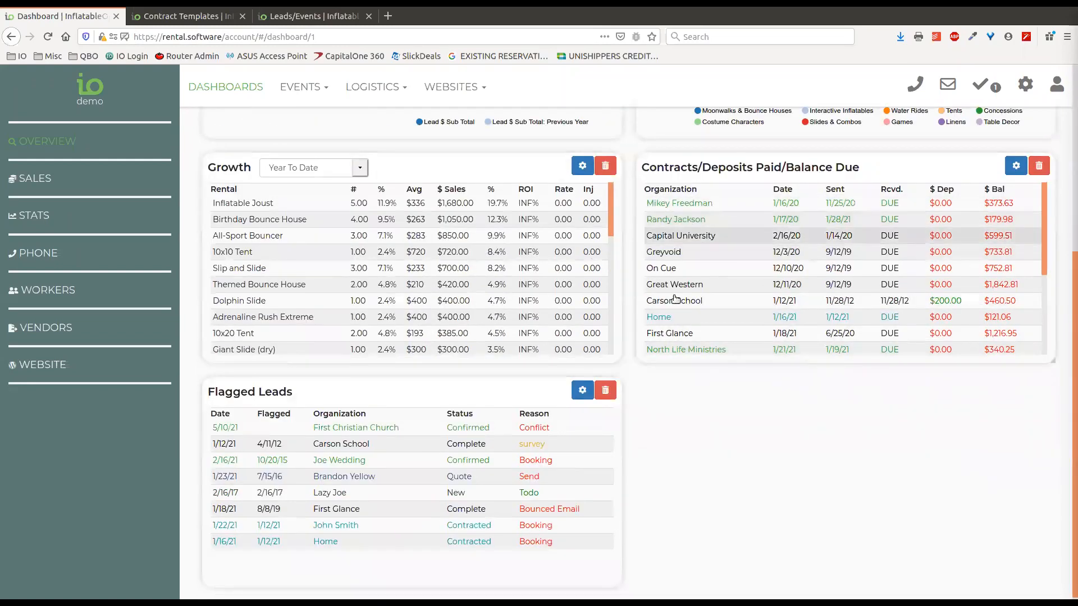
scroll(766, 345, up, 2)
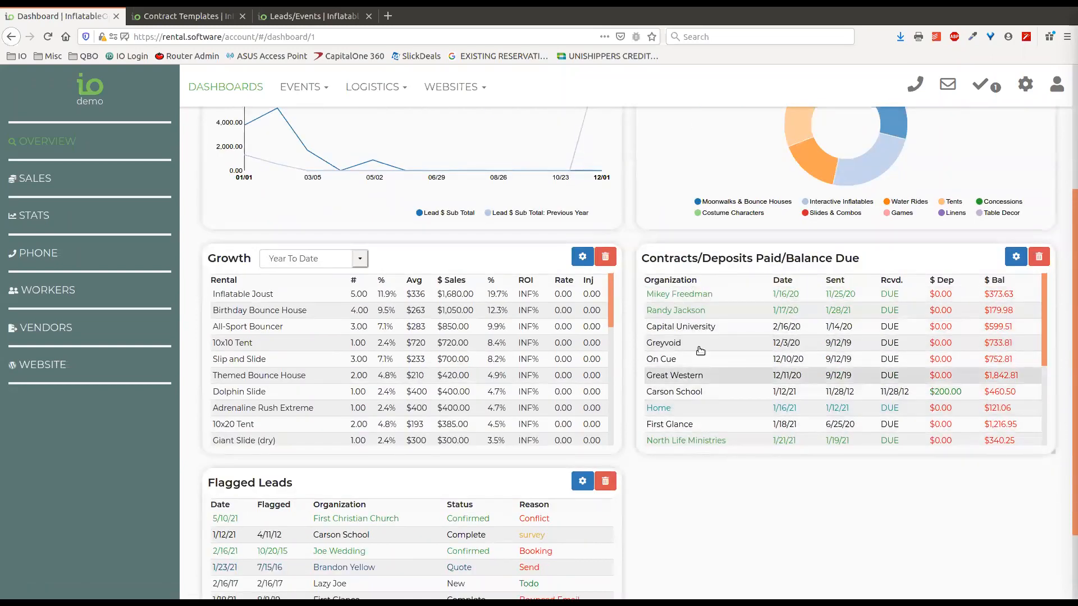
scroll(723, 488, down, 2)
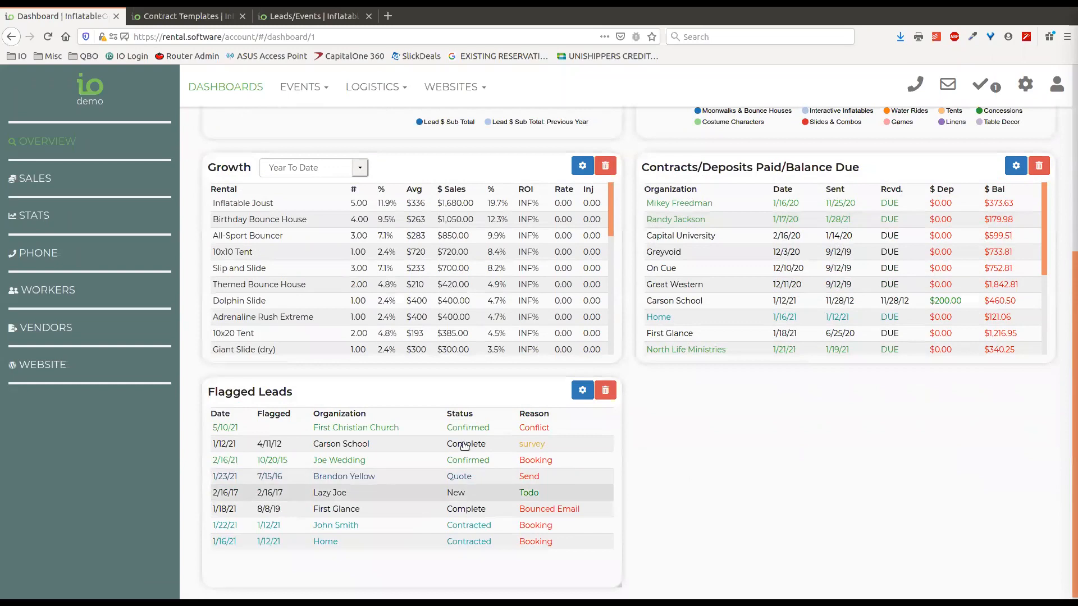
scroll(756, 258, up, 2)
scroll(756, 258, up, 1)
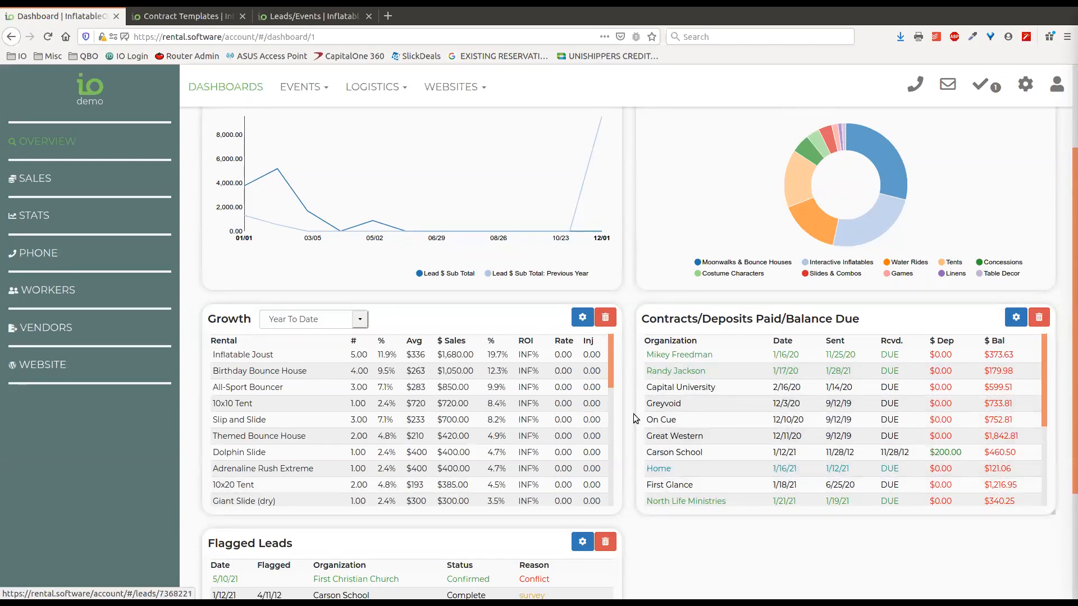
scroll(688, 416, up, 2)
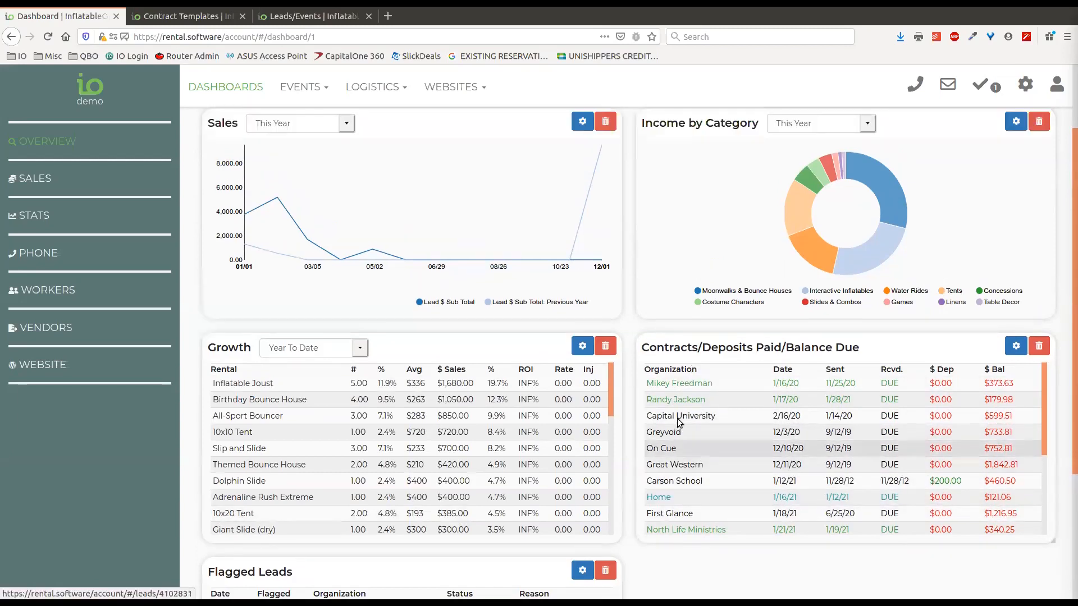
scroll(686, 459, down, 1)
scroll(697, 469, up, 1)
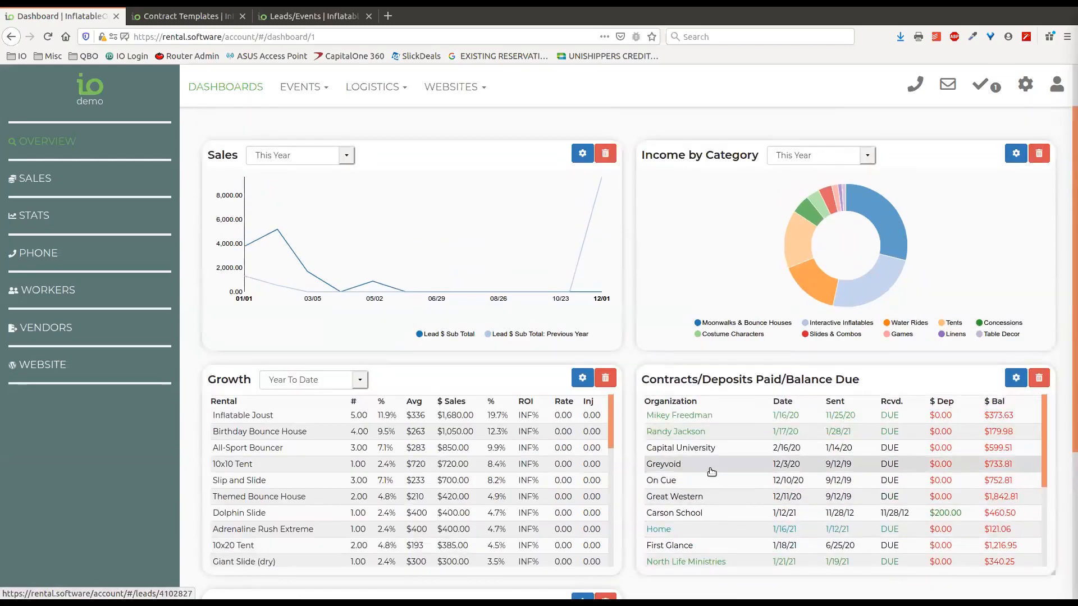
scroll(629, 399, up, 1)
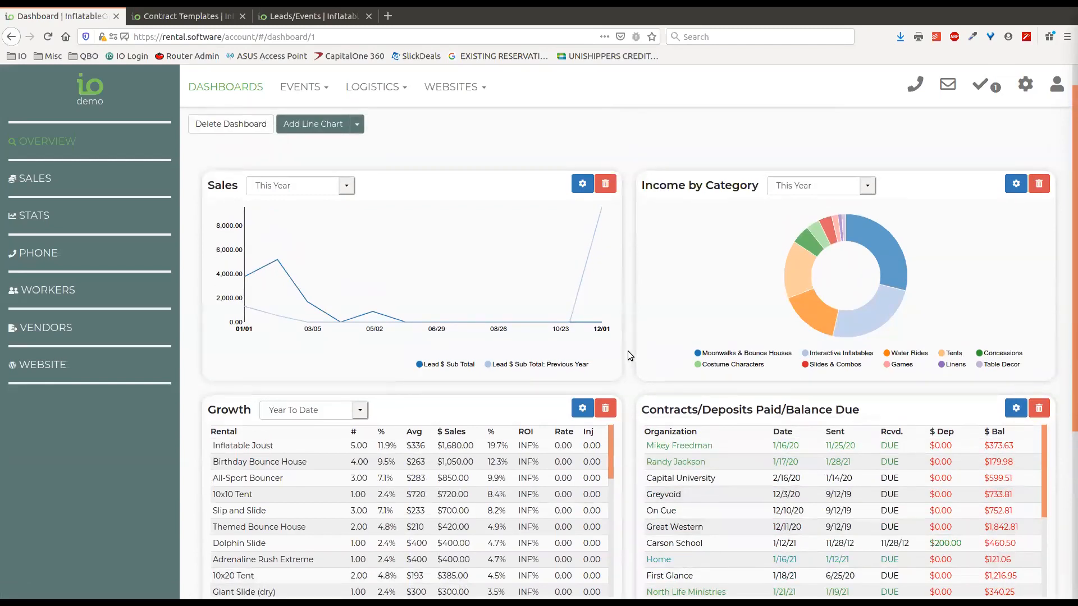
scroll(625, 362, down, 8)
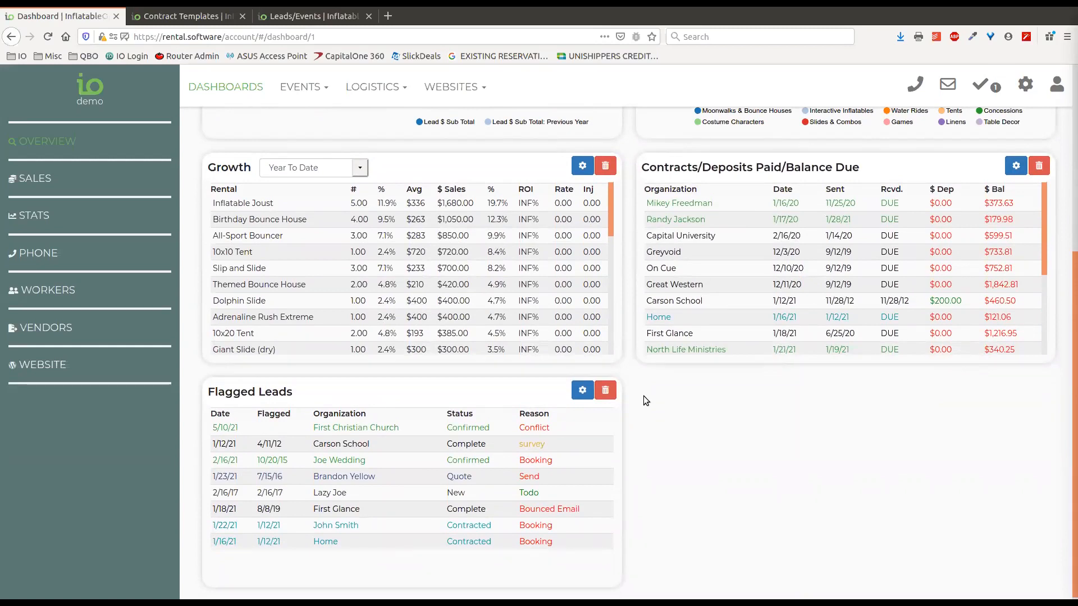
scroll(630, 389, up, 9)
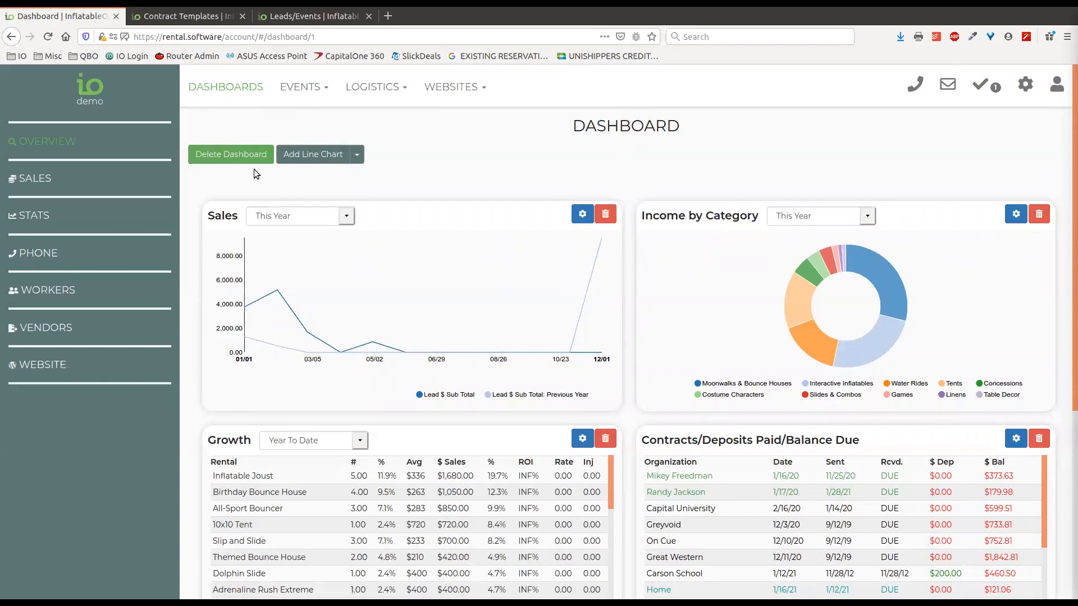
click(358, 154)
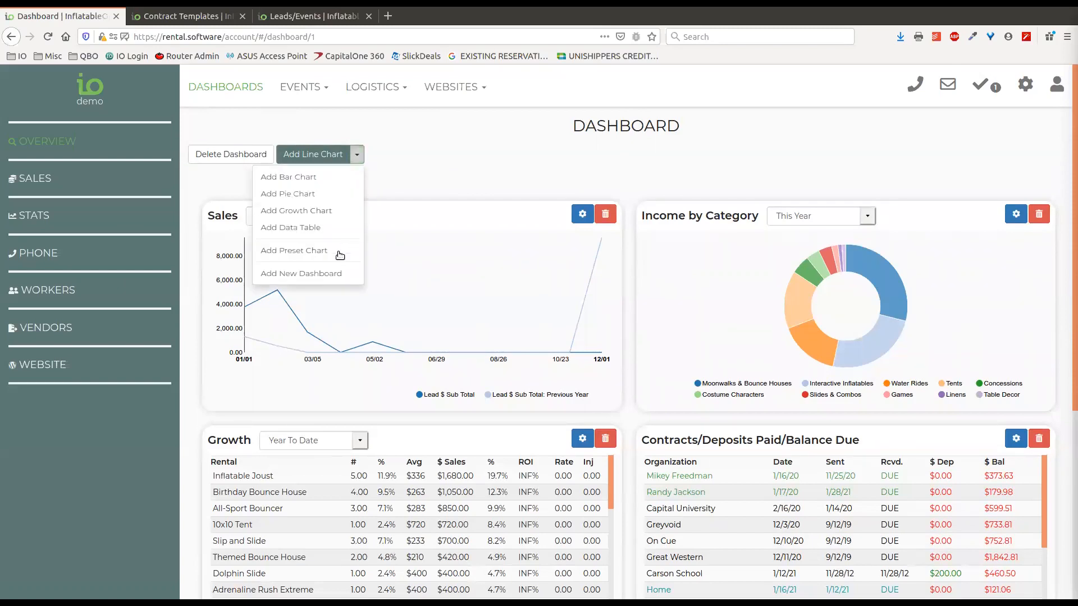
click(304, 282)
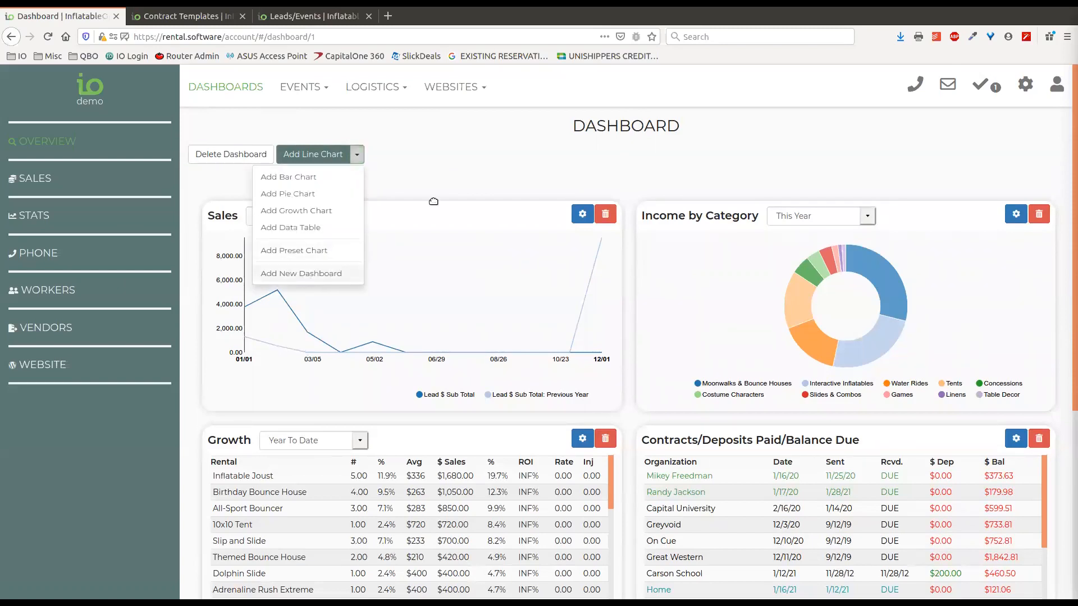
View the Sales dashboard, scrolling through it, then the Stats dashboard
click(35, 179)
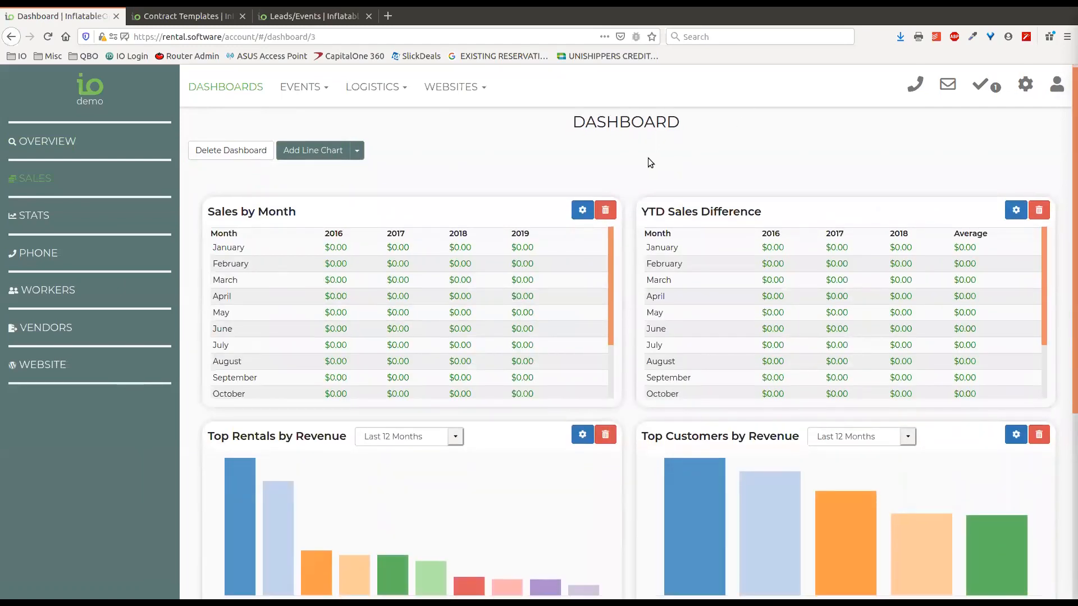
scroll(628, 153, down, 3)
scroll(618, 296, down, 6)
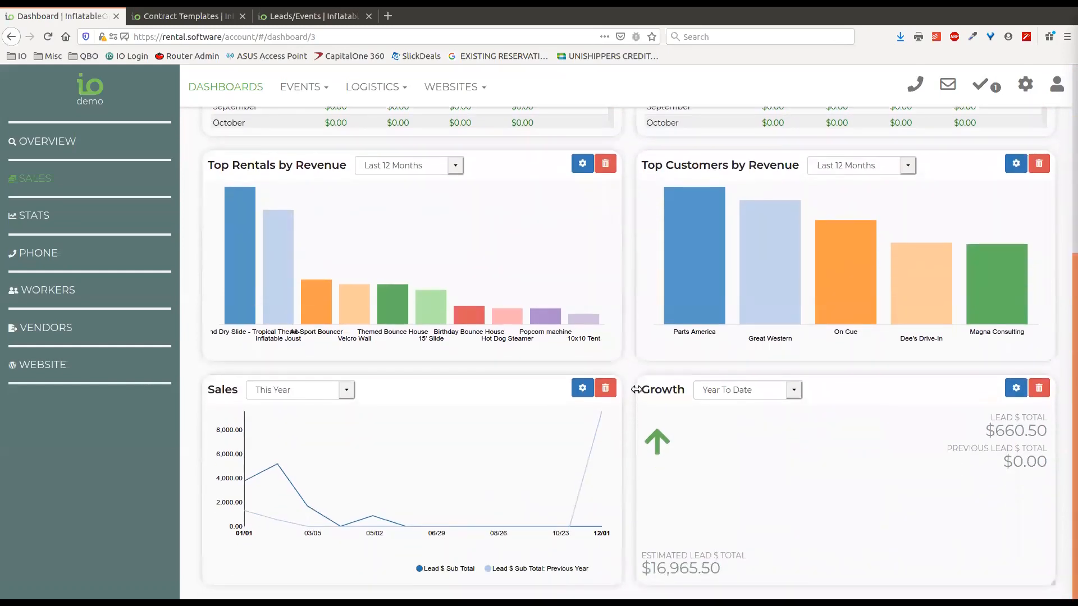
scroll(629, 348, up, 9)
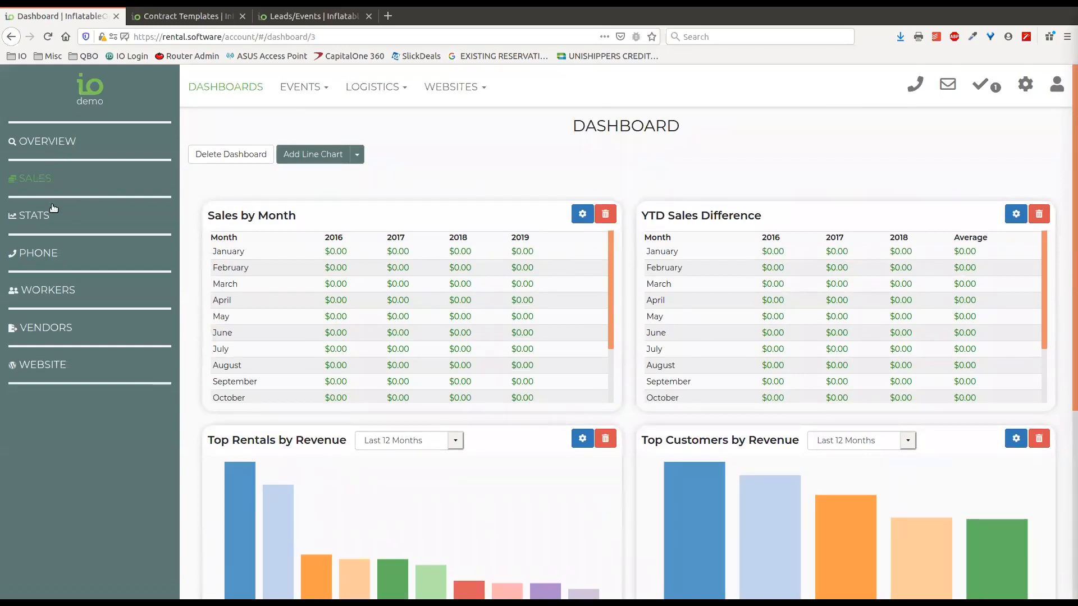
click(35, 216)
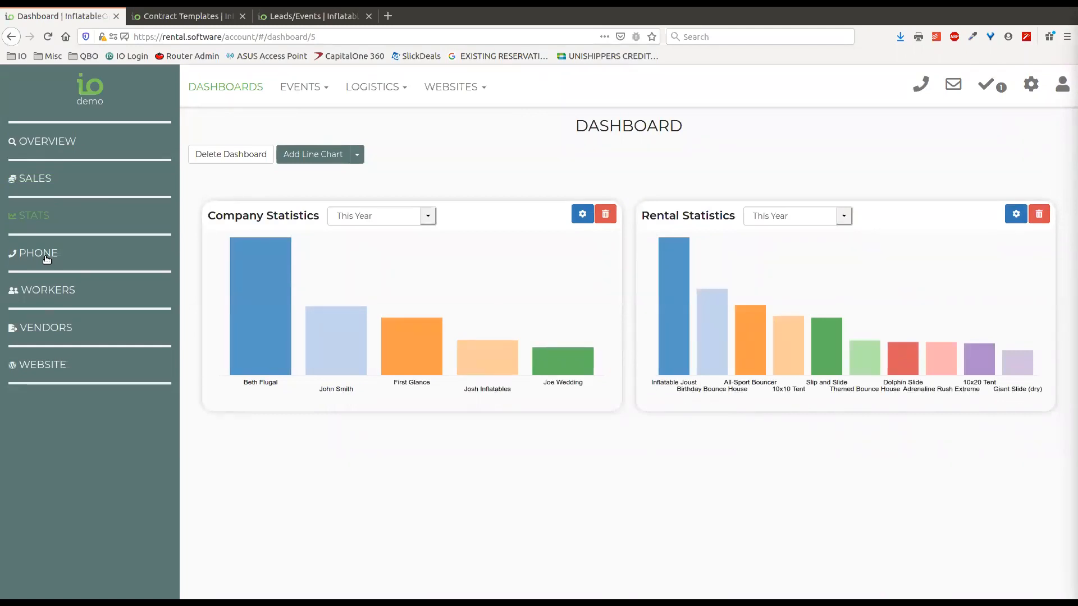
Step through the Phone, Workers, Vendors and Website dashboards, then go back to Overview
click(46, 259)
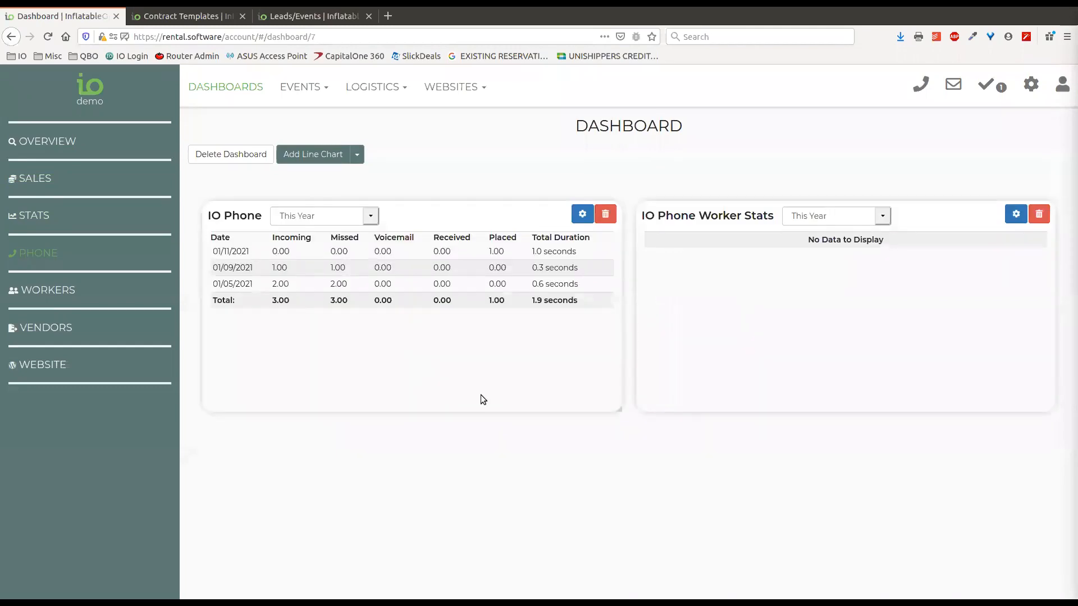
click(54, 290)
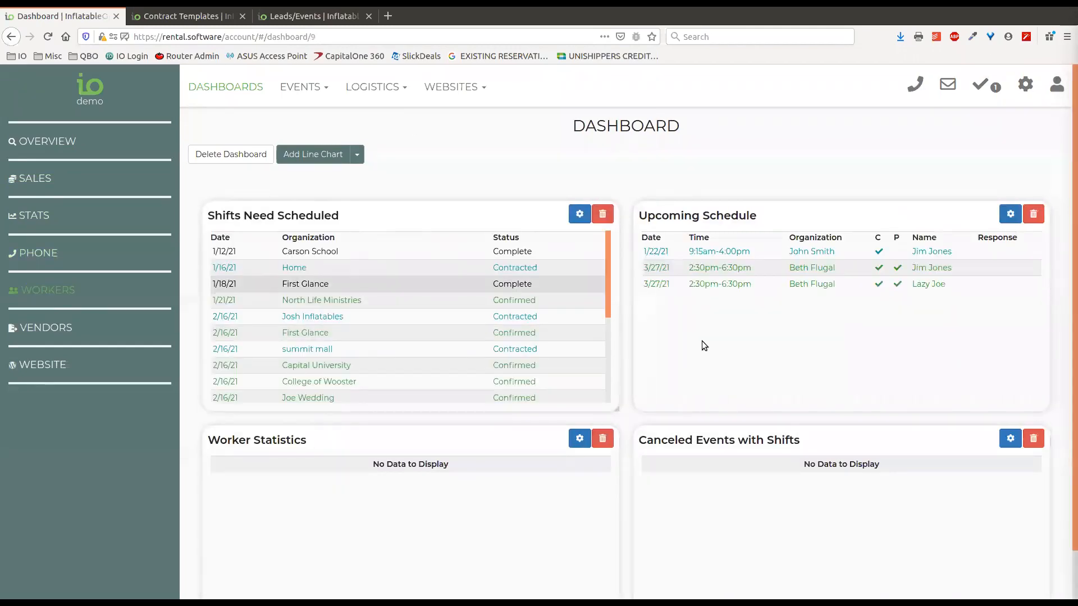
click(59, 328)
click(48, 365)
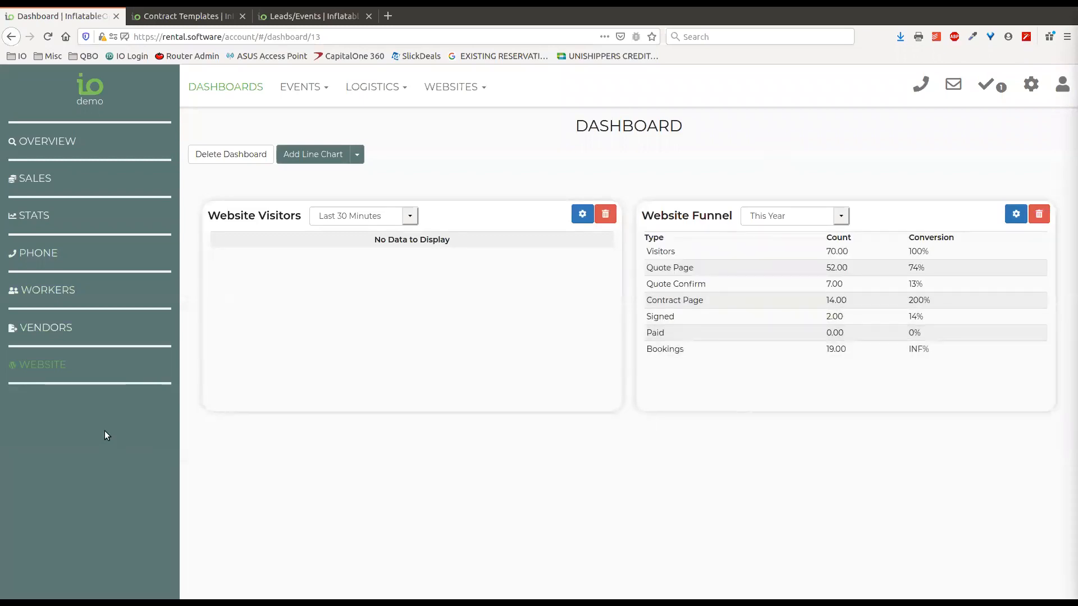
click(57, 144)
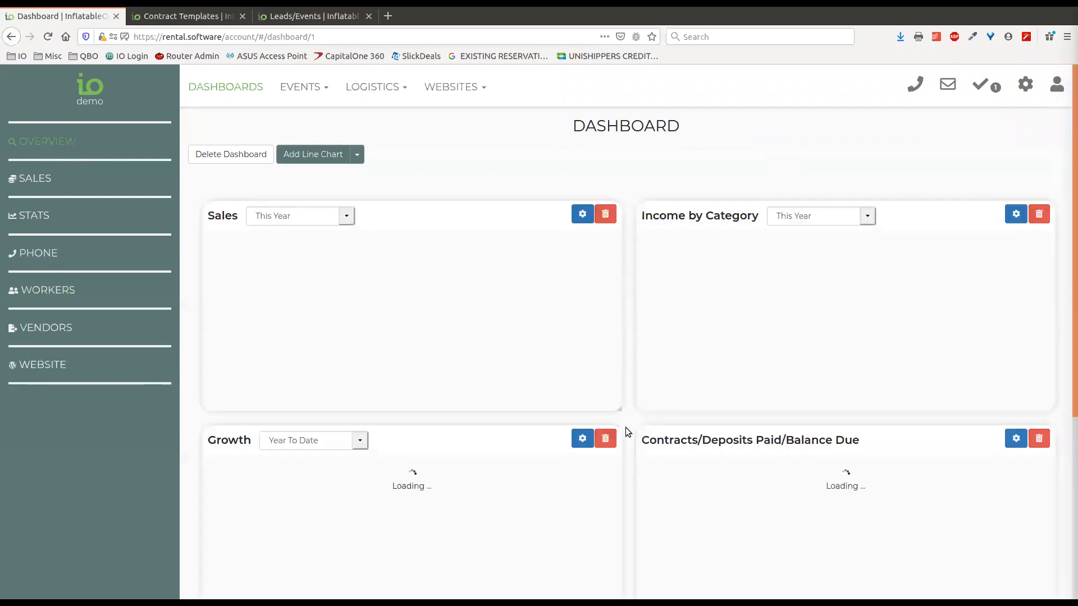
Create a dashboard named 'My Dashboard' with a moon icon
click(357, 154)
click(302, 275)
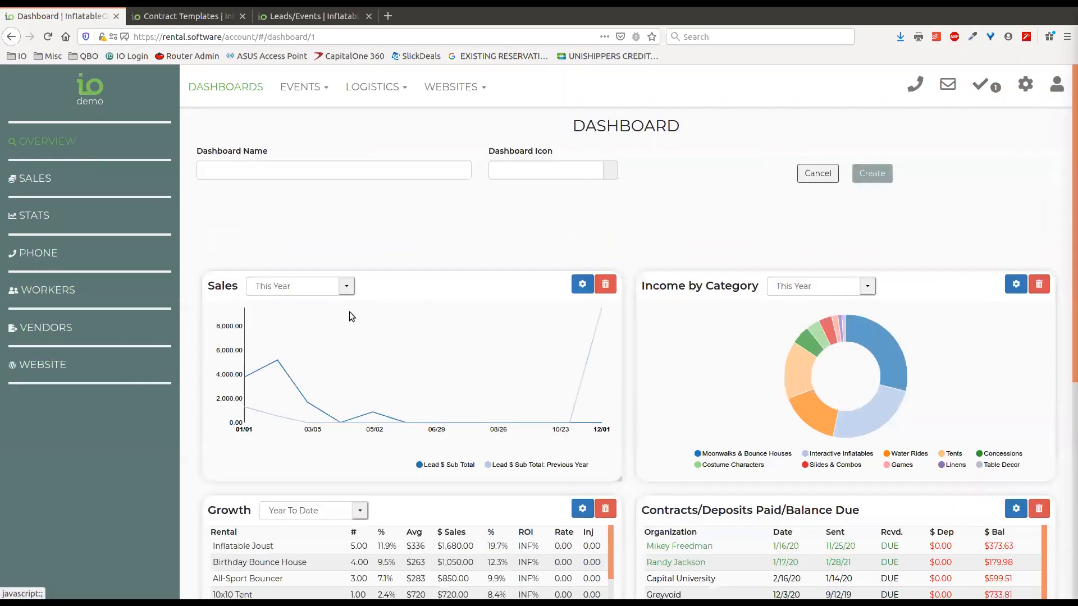
click(349, 170)
text(My Dashboard)
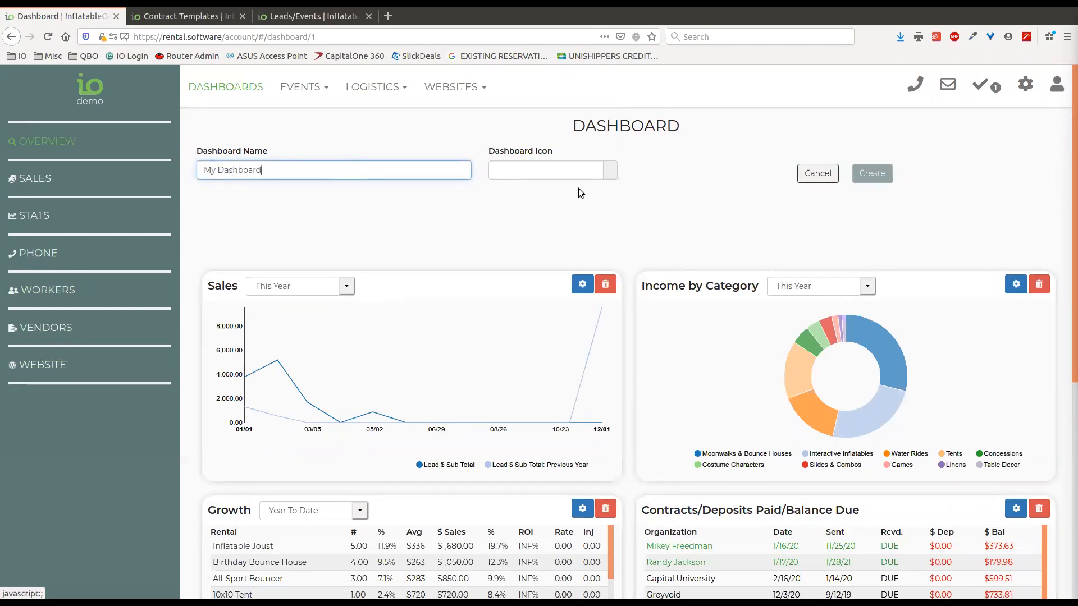
click(573, 176)
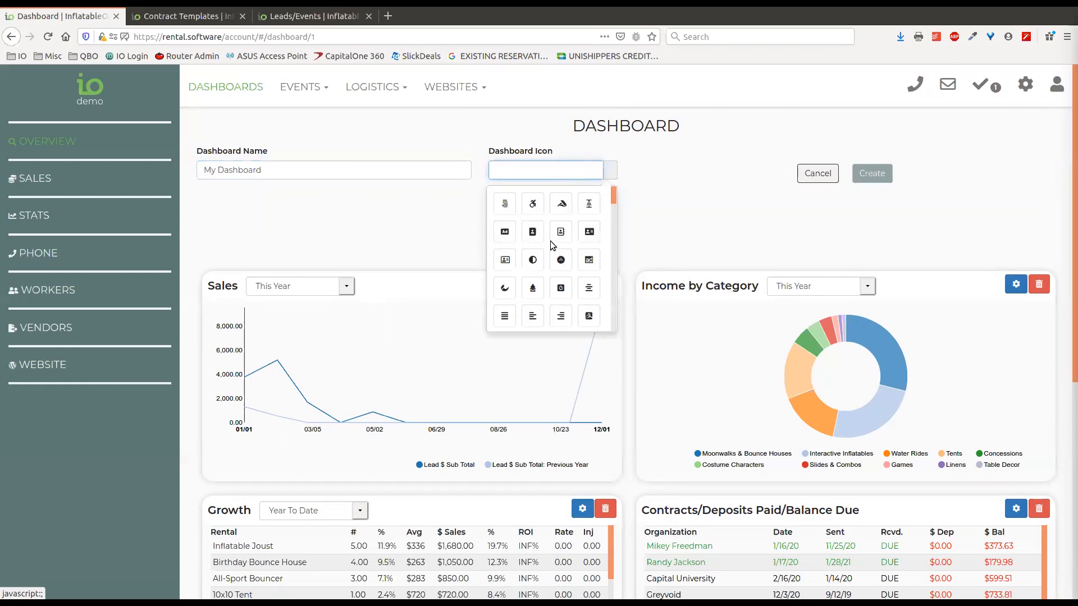
text(moo)
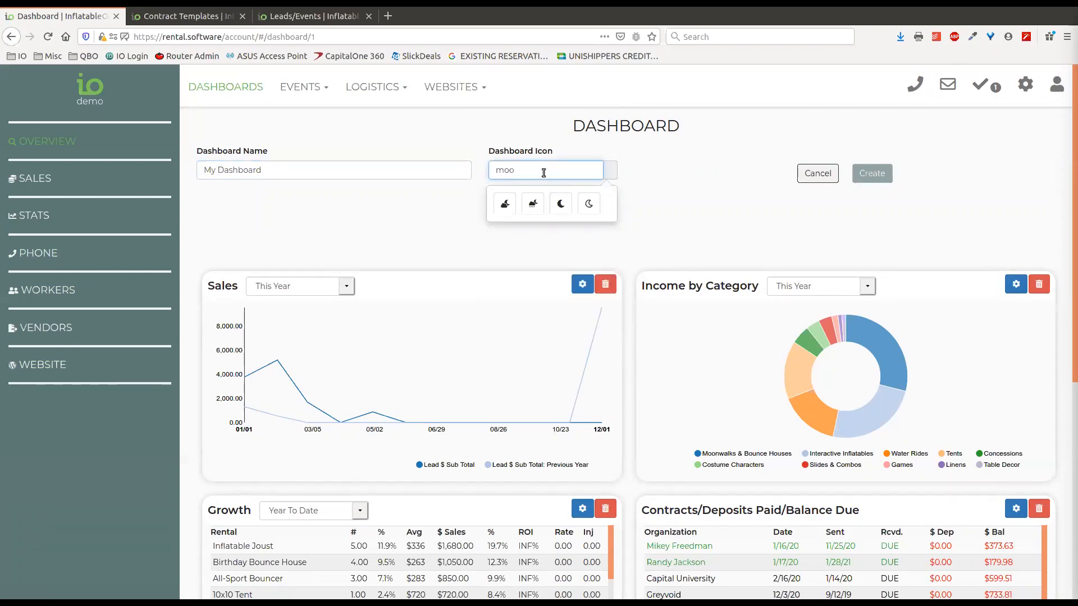
click(533, 203)
click(874, 176)
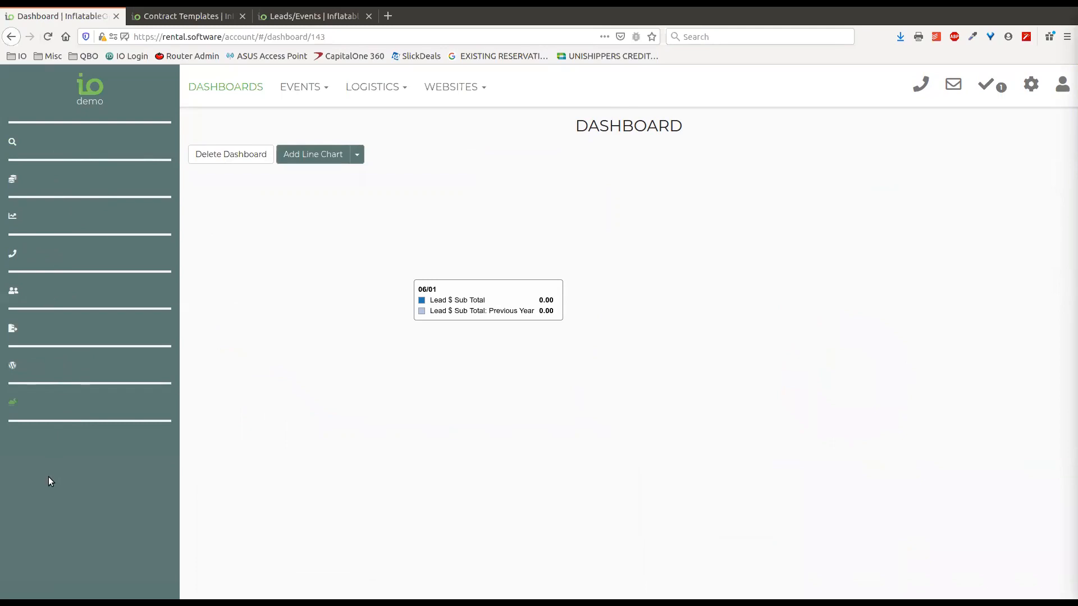
Reload the page so the new dashboard appears, then return to the Overview dashboard
click(54, 38)
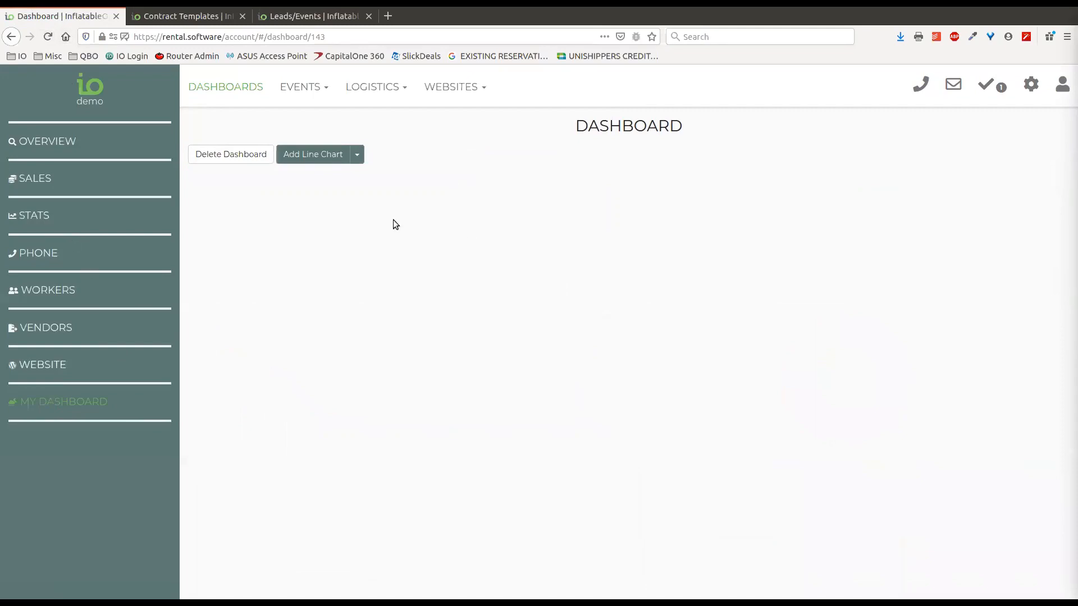
click(357, 154)
click(323, 138)
drag(75, 102, 104, 109)
click(59, 142)
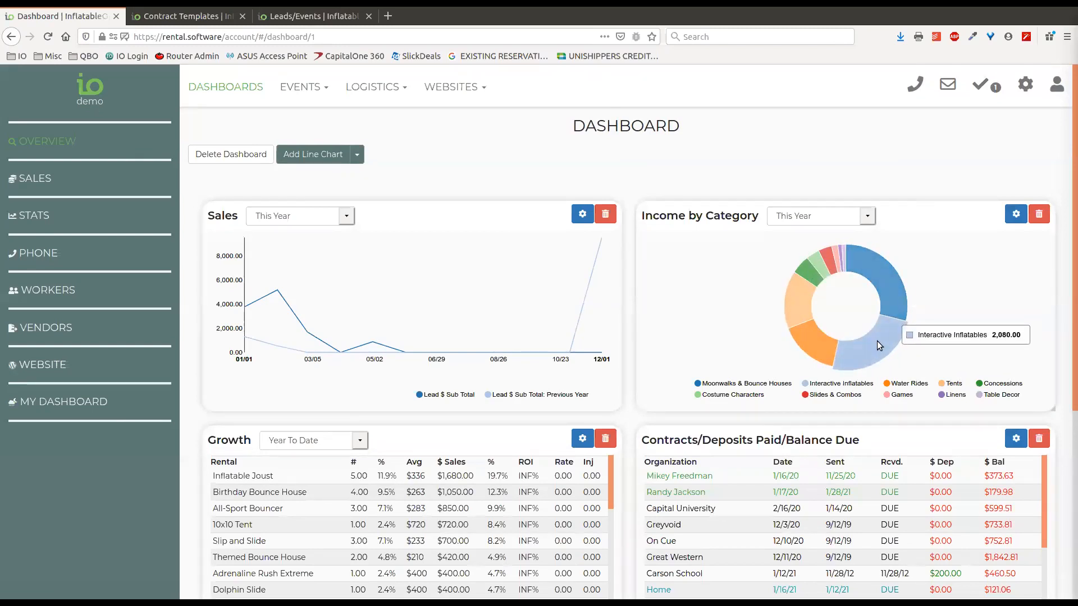
Hide Interactive Inflatables, Moonwalks & Bounce Houses, Tents and Linens from the income donut
click(829, 385)
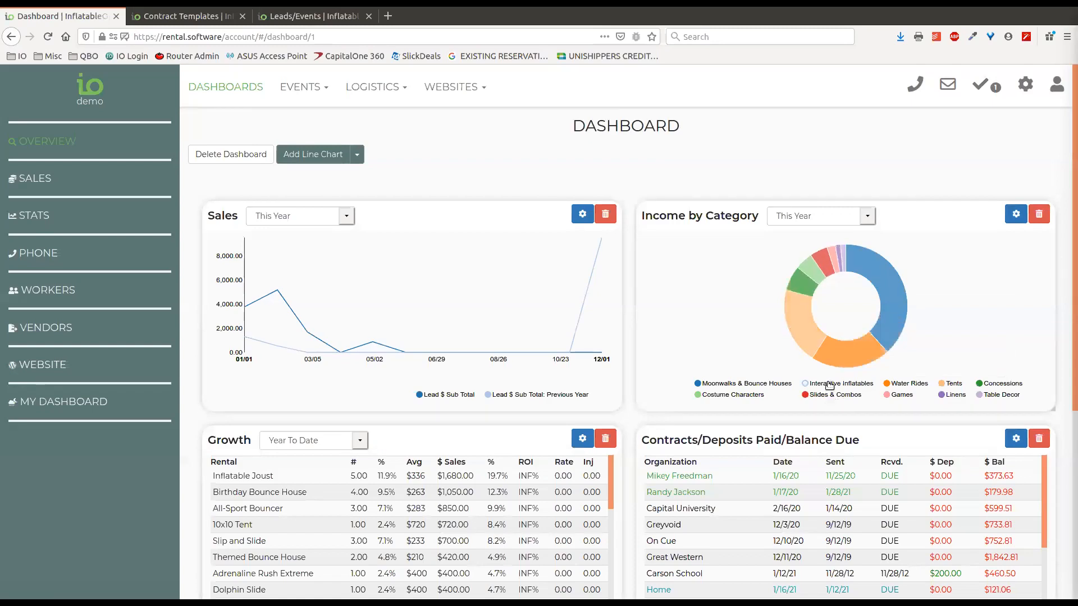
click(725, 385)
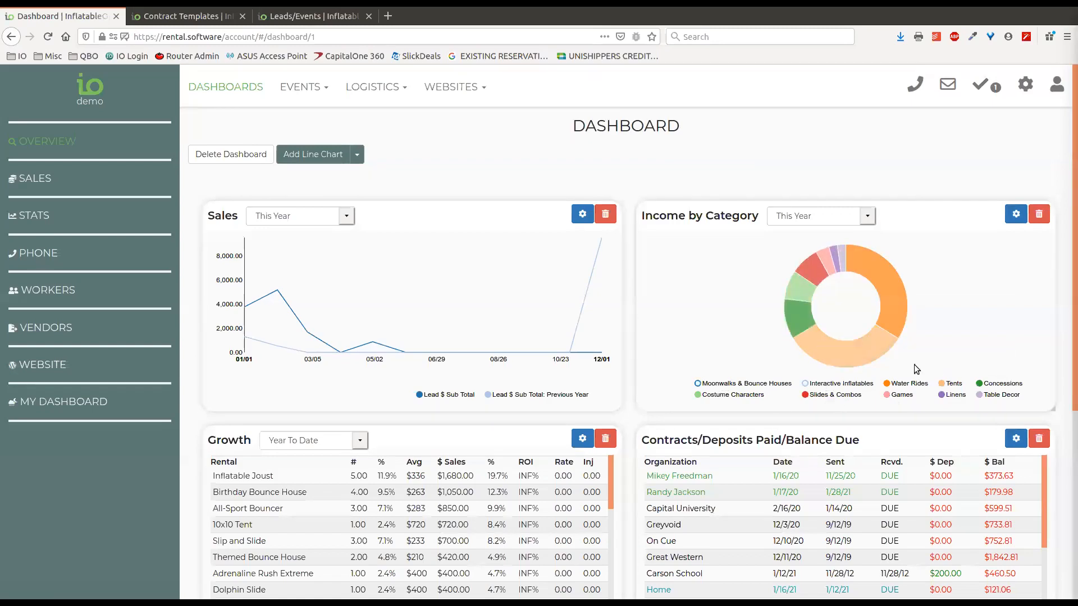
click(953, 384)
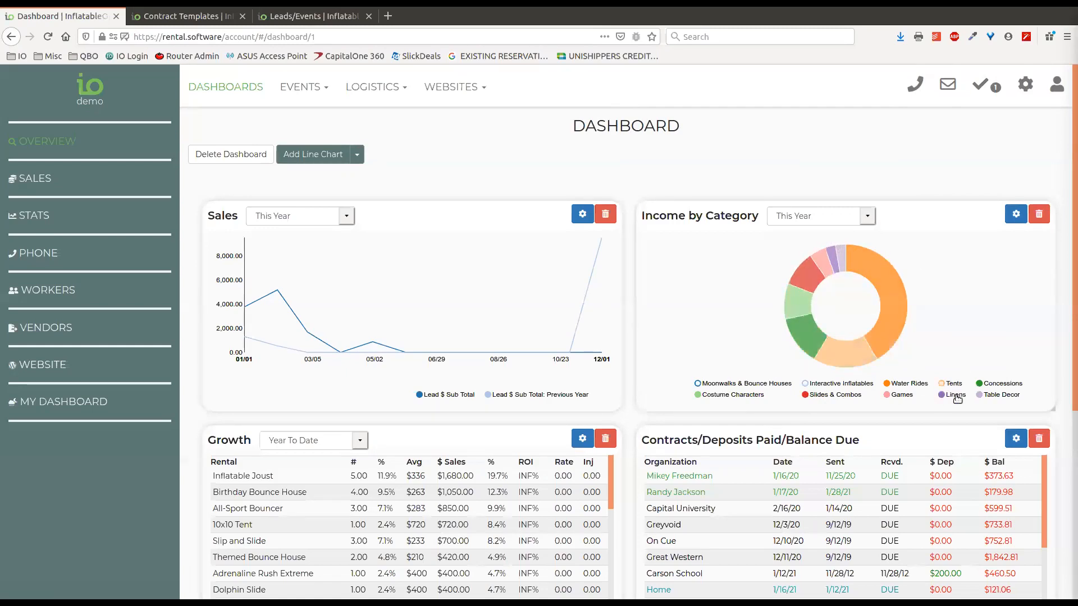
click(955, 395)
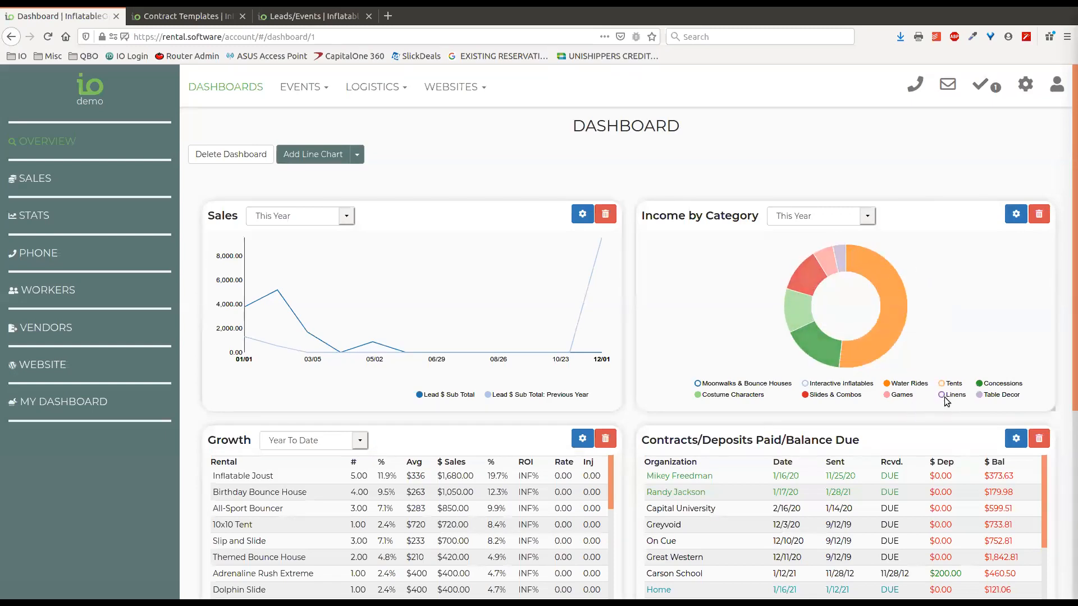
Restore all four categories in the donut and bring up its date range choices
click(709, 388)
click(825, 384)
click(950, 396)
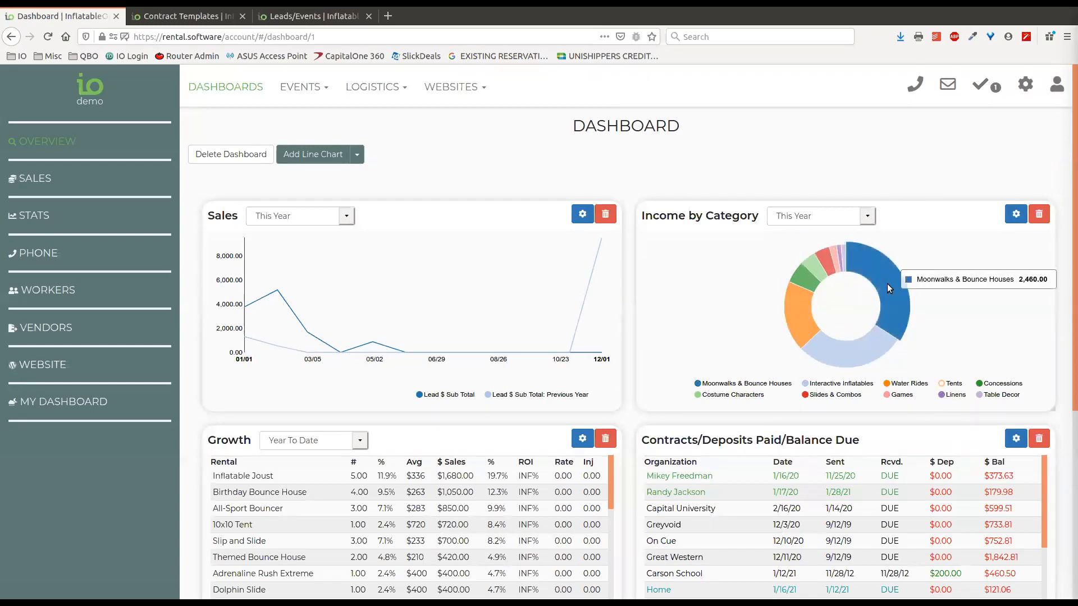
click(949, 385)
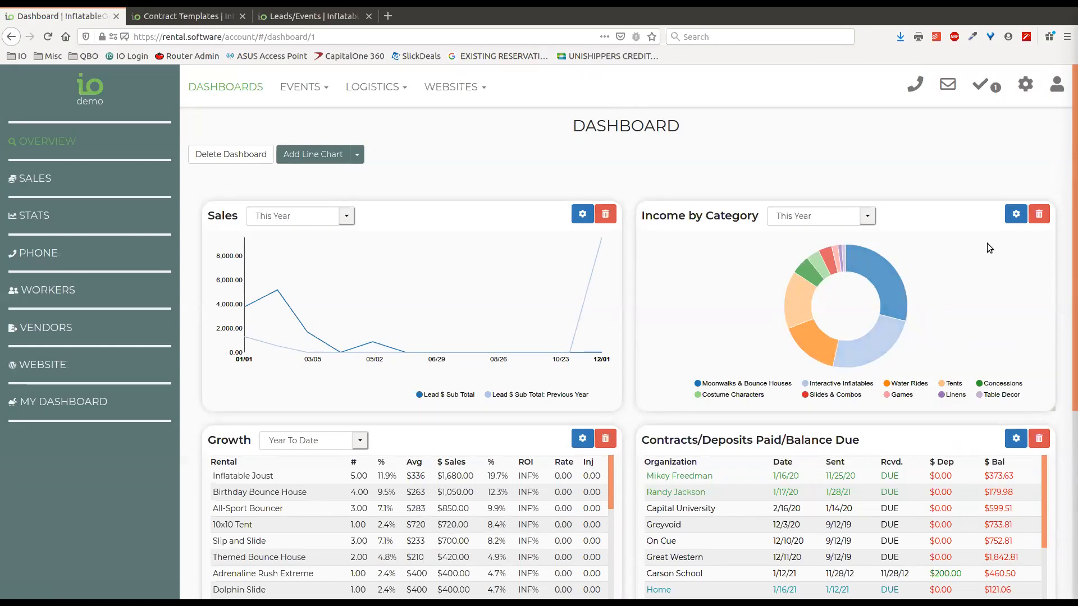
click(869, 216)
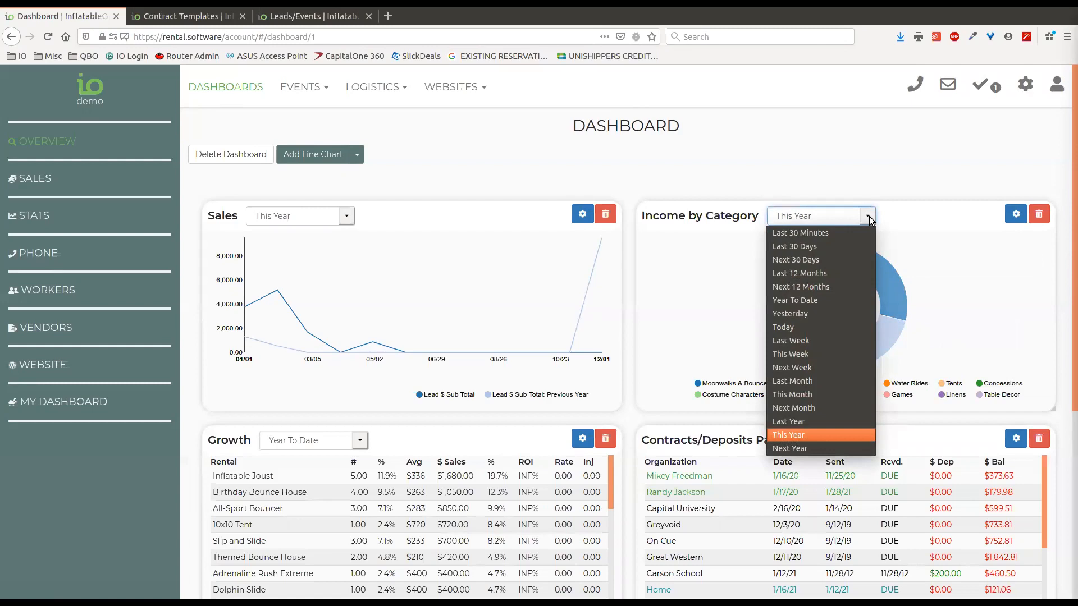
click(900, 216)
click(868, 216)
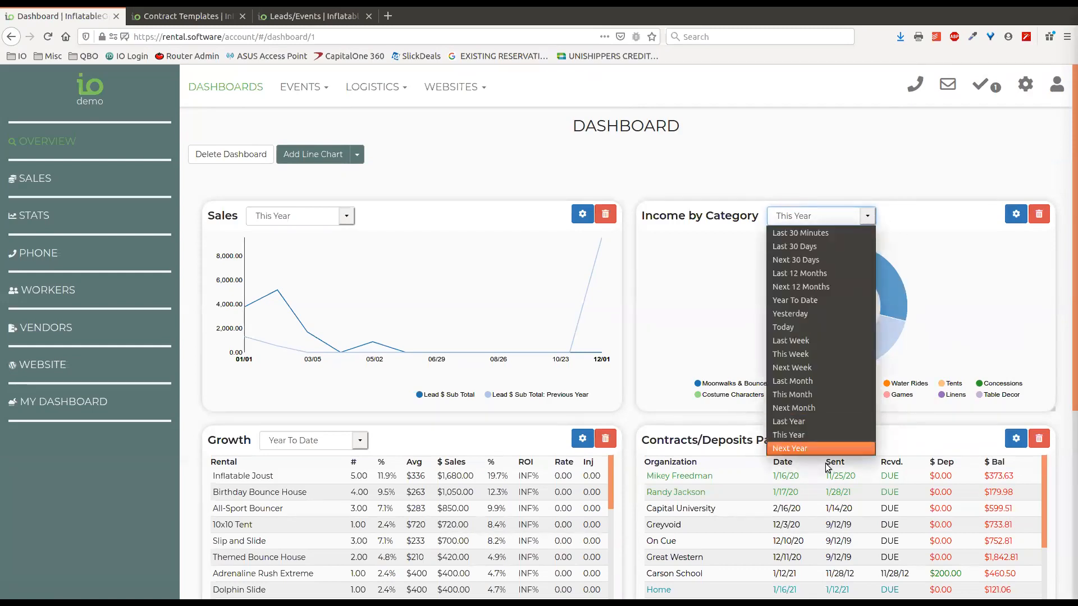
click(808, 422)
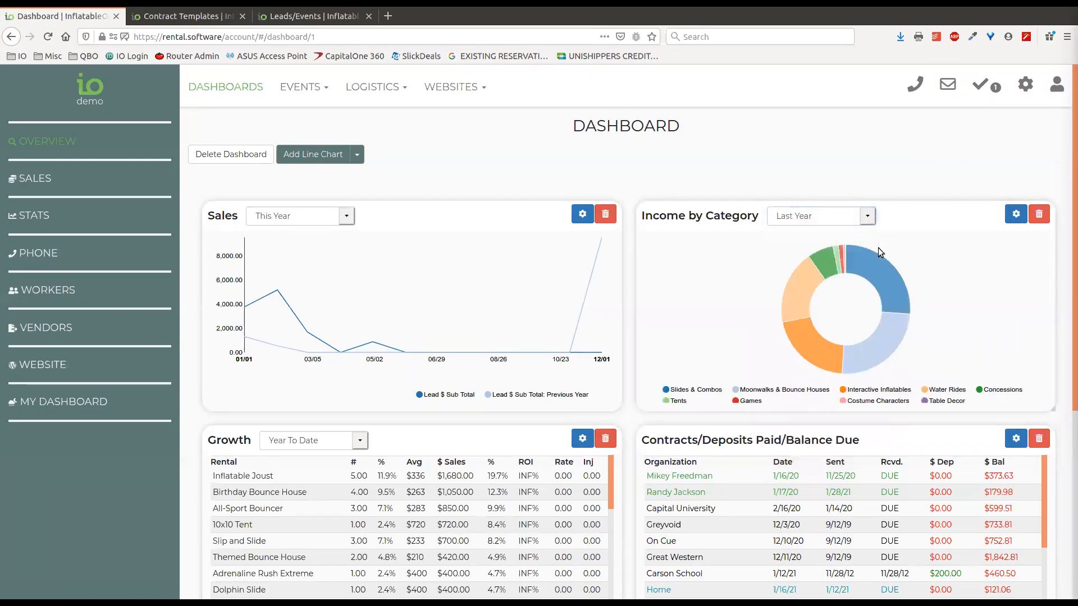
click(868, 216)
click(825, 431)
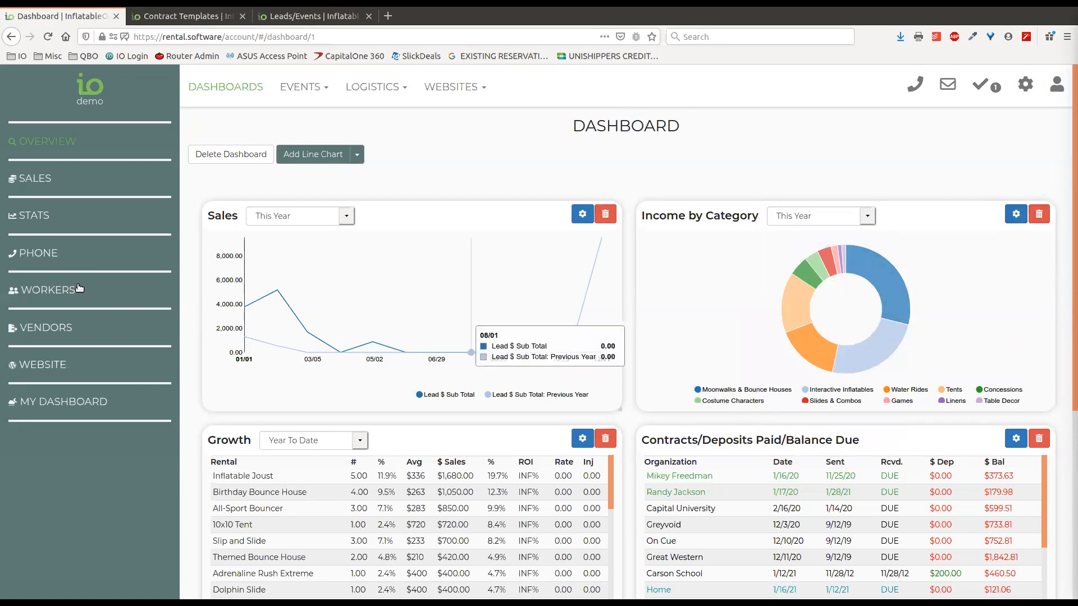
On the Stats dashboard, move Rental Statistics, then put Company Statistics back above it
click(33, 215)
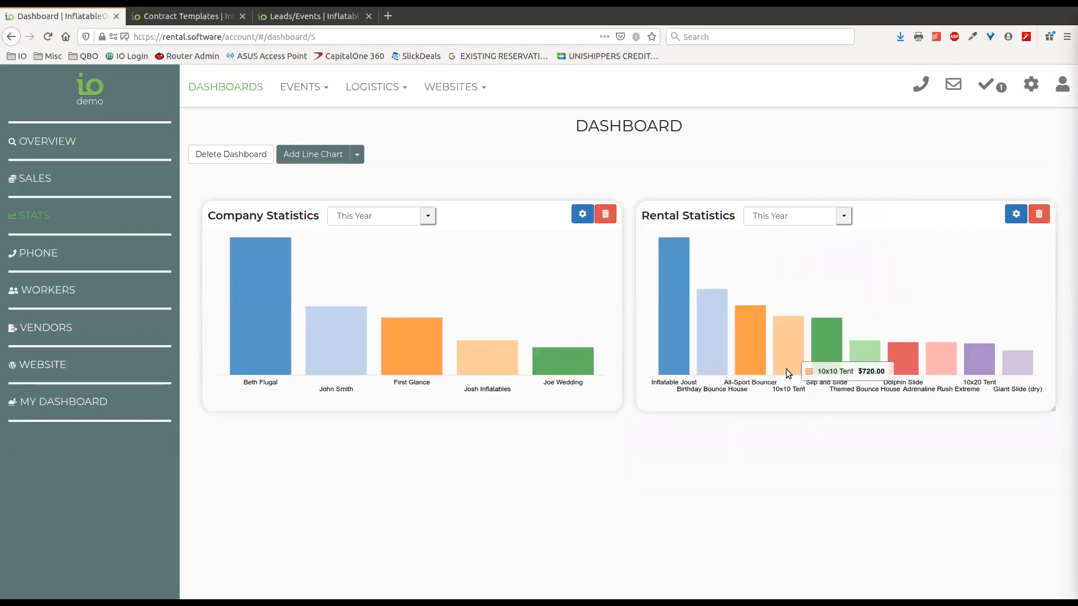
mouse_move(711, 304)
drag(639, 255, 202, 304)
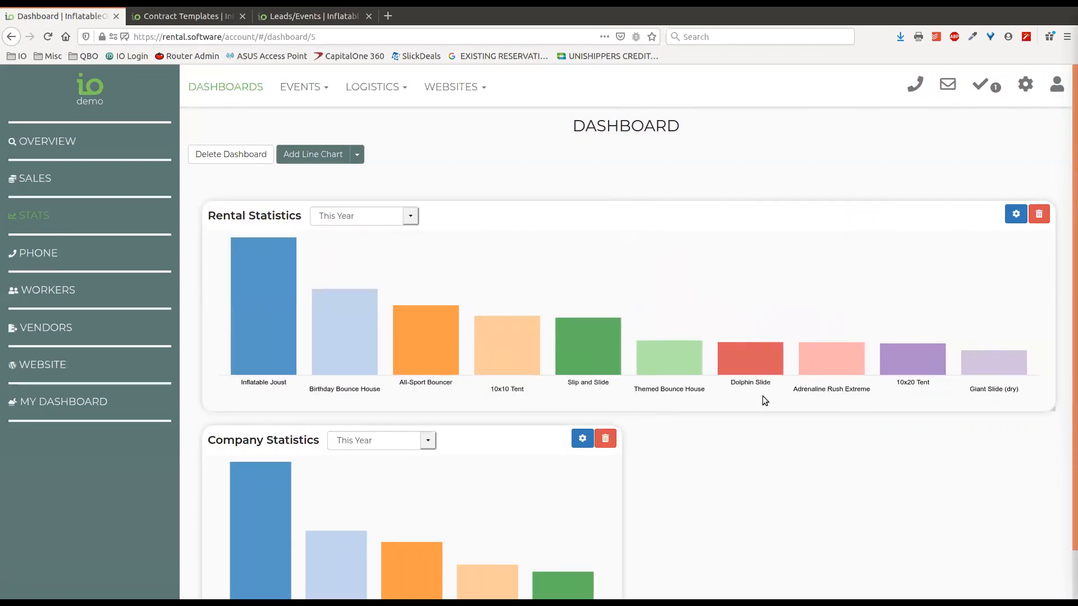
scroll(750, 408, down, 2)
drag(457, 391, 455, 154)
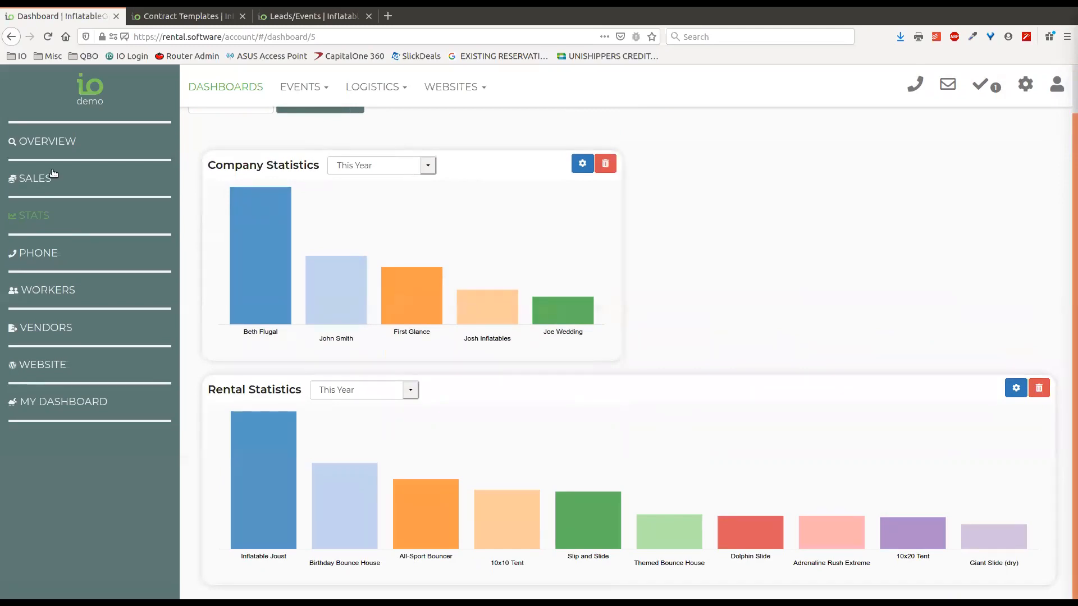
Check the new Stats layout from Overview and return to the Overview dashboard
click(56, 145)
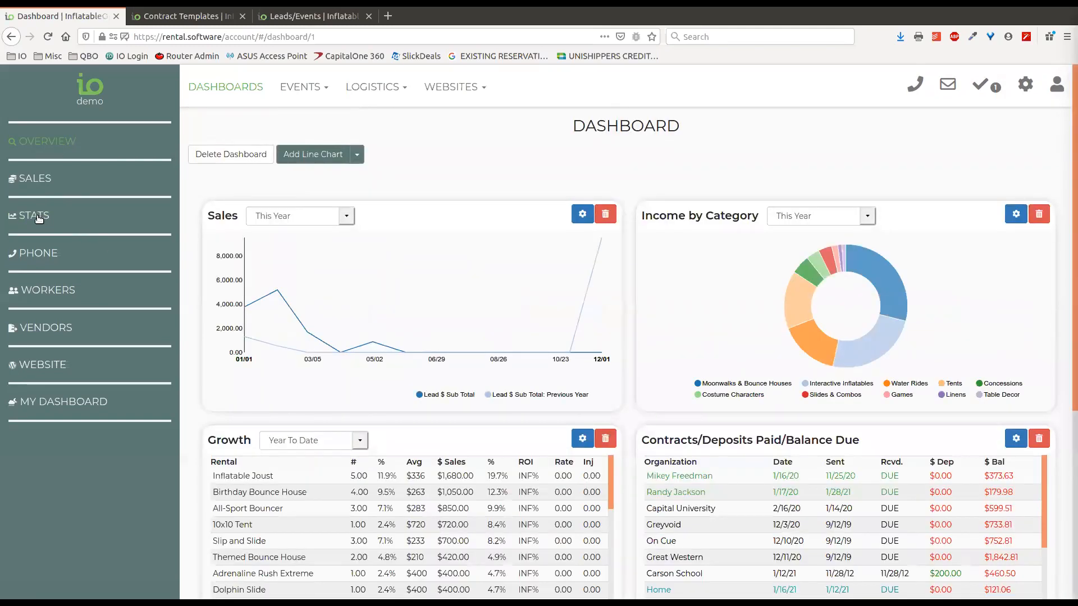
click(40, 217)
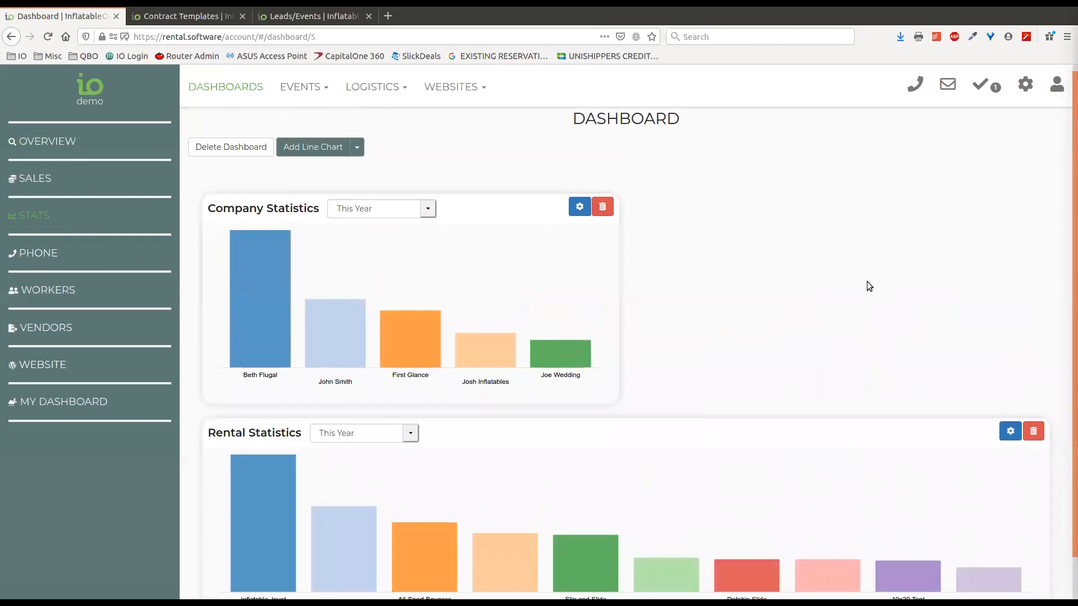
scroll(831, 282, down, 2)
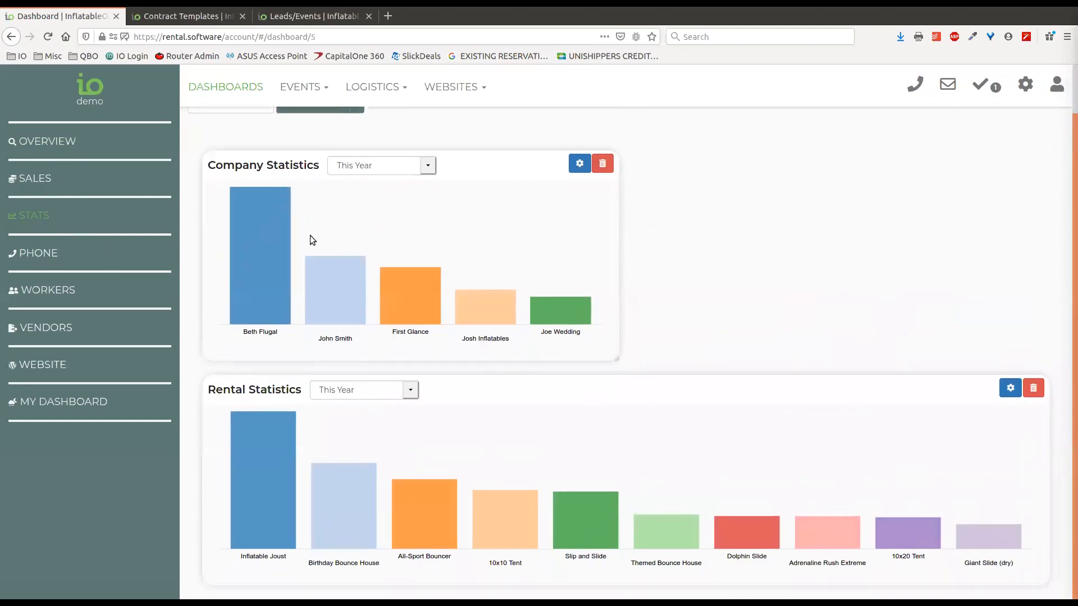
click(52, 142)
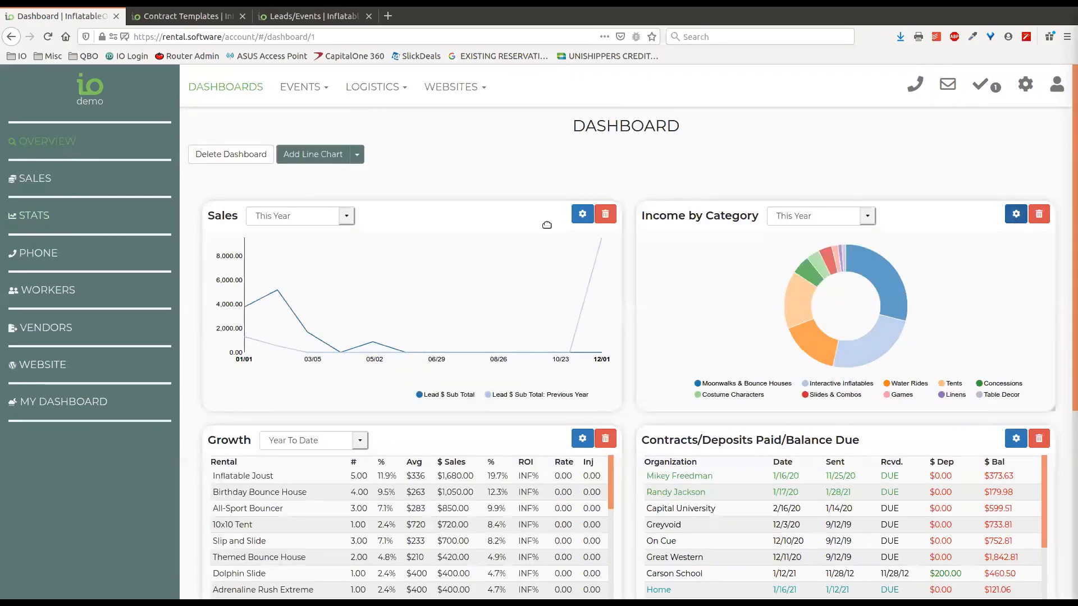
Open the Income by Category chart settings, browse the presets and cancel without changes
click(1017, 217)
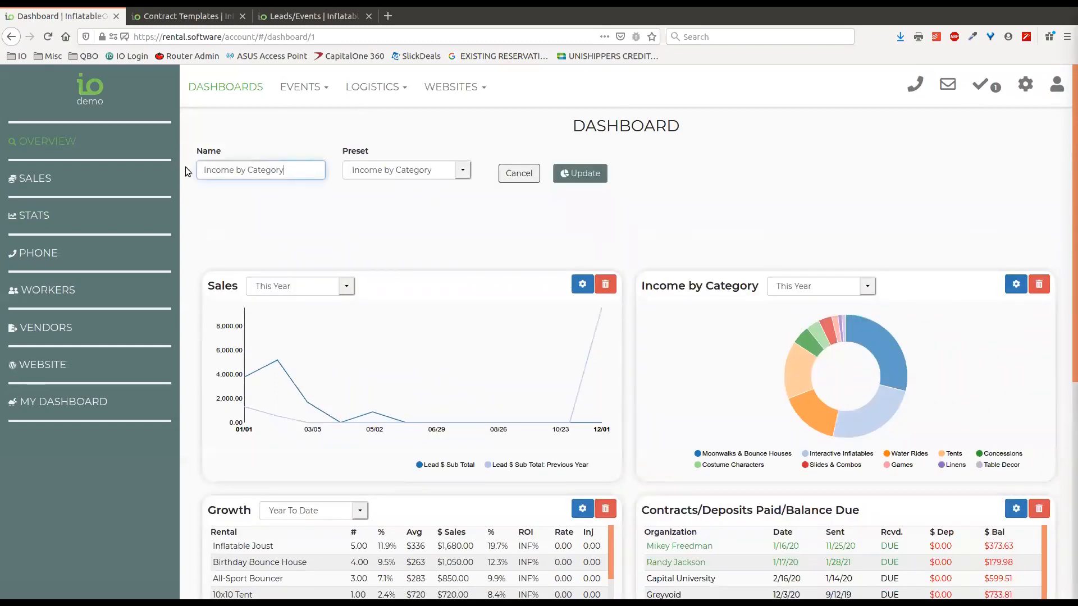
click(463, 171)
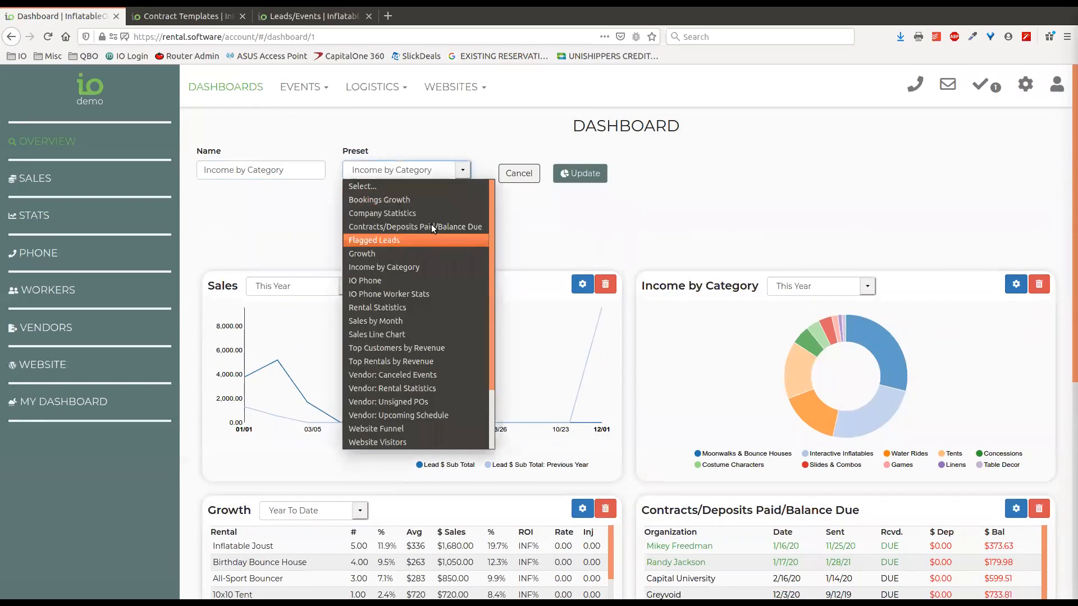
click(610, 224)
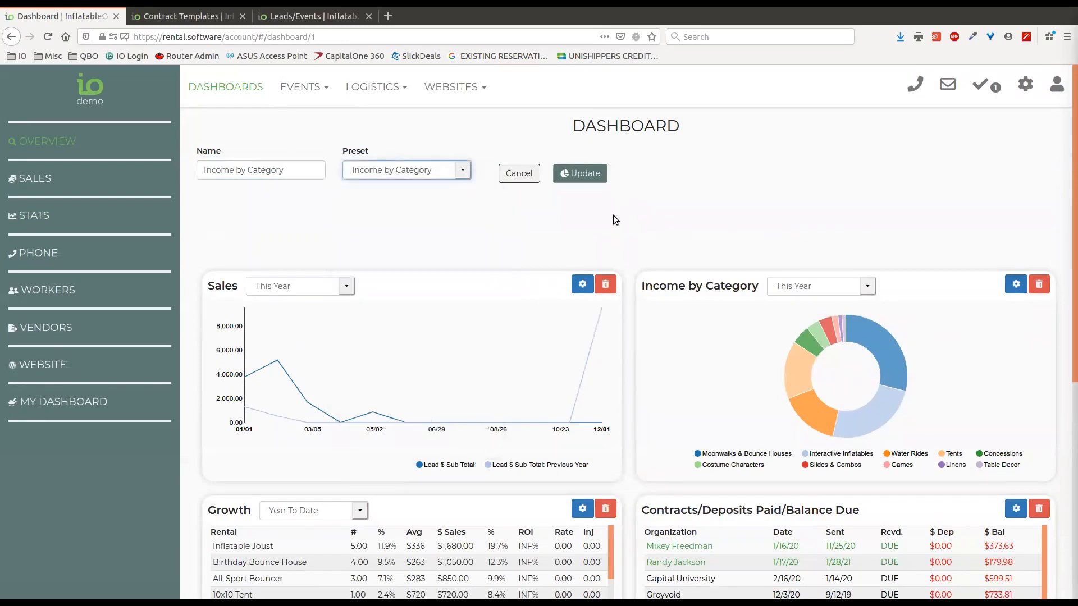
click(518, 174)
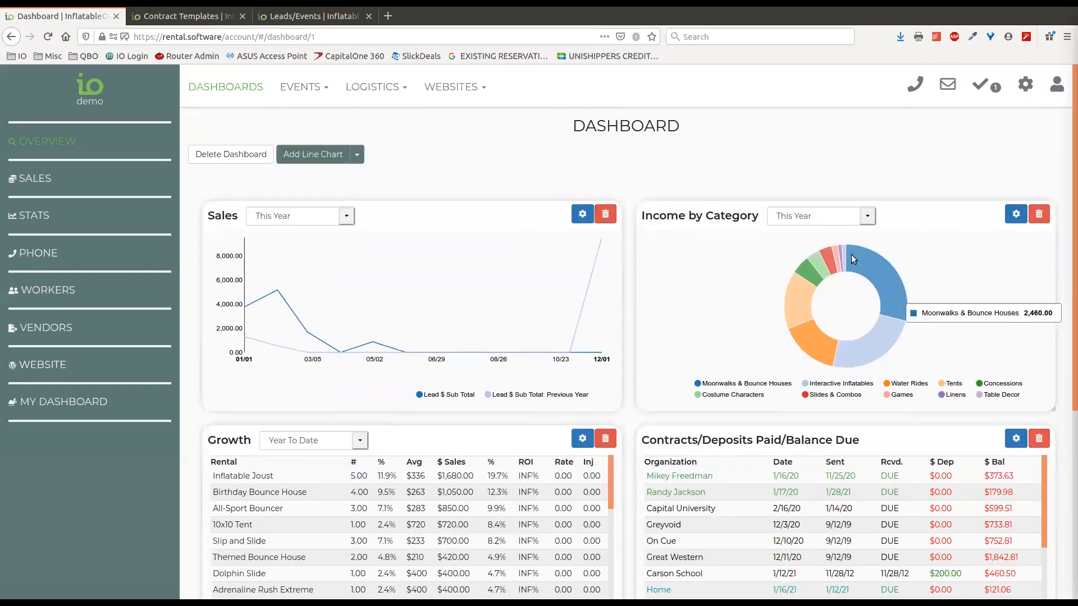
Recheck the chart's period list and settings, leaving Income by Category on This Year
click(836, 217)
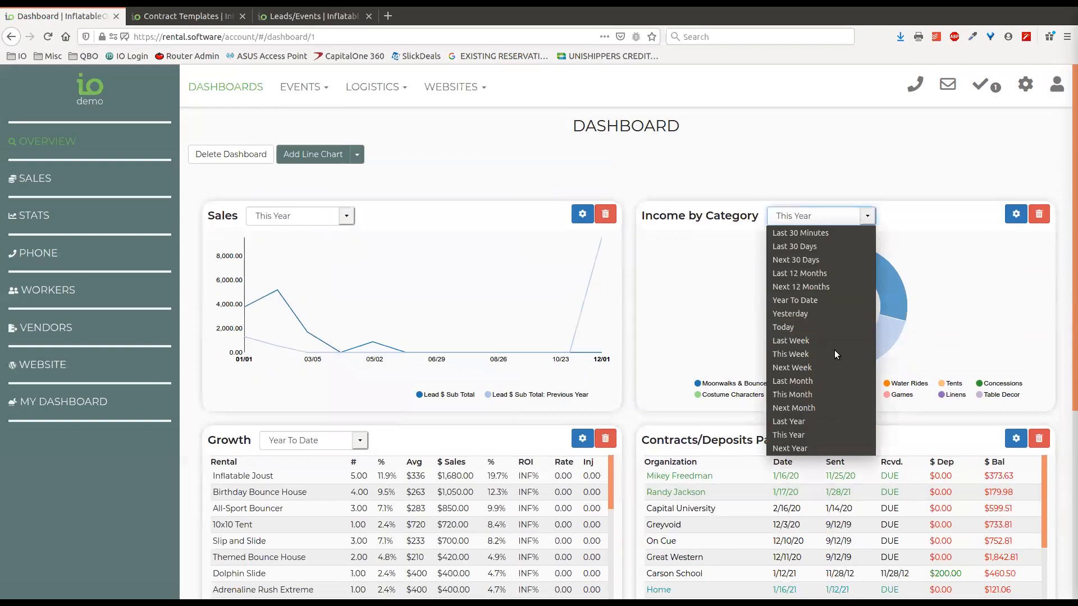
click(832, 166)
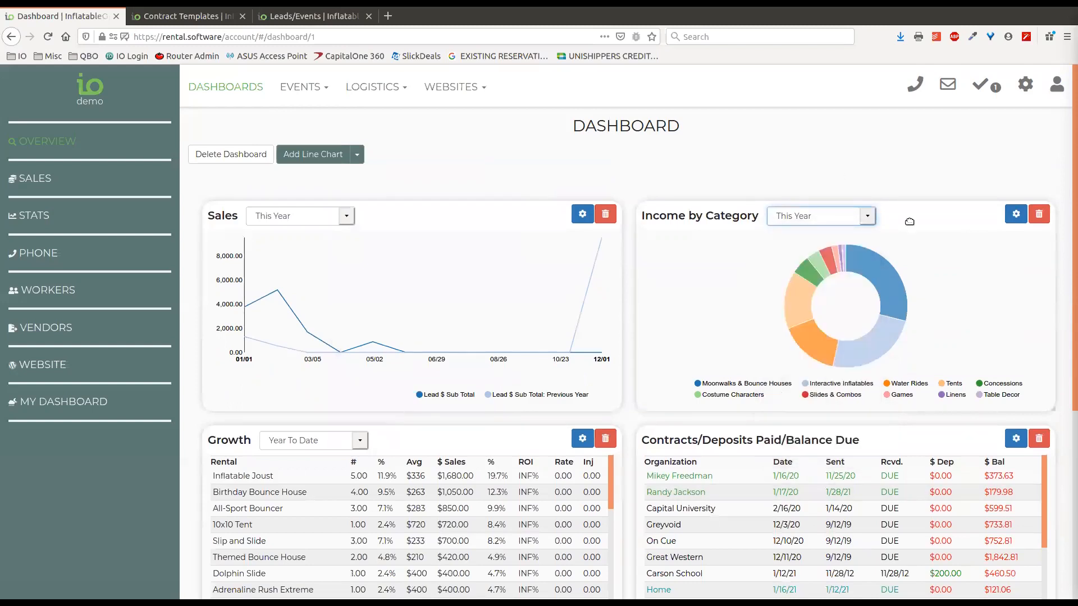
click(1015, 219)
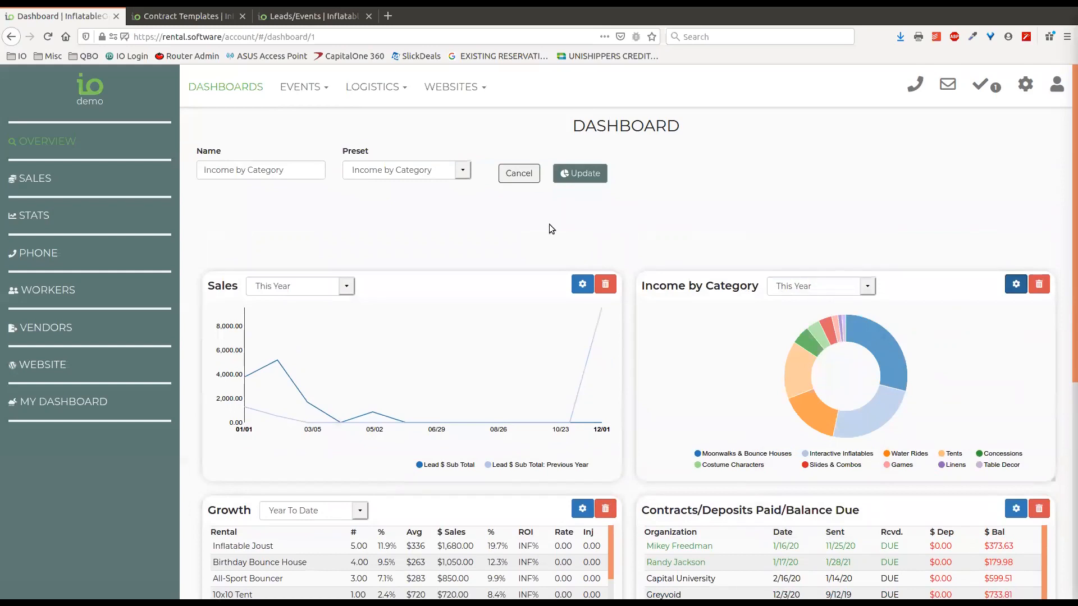
click(518, 175)
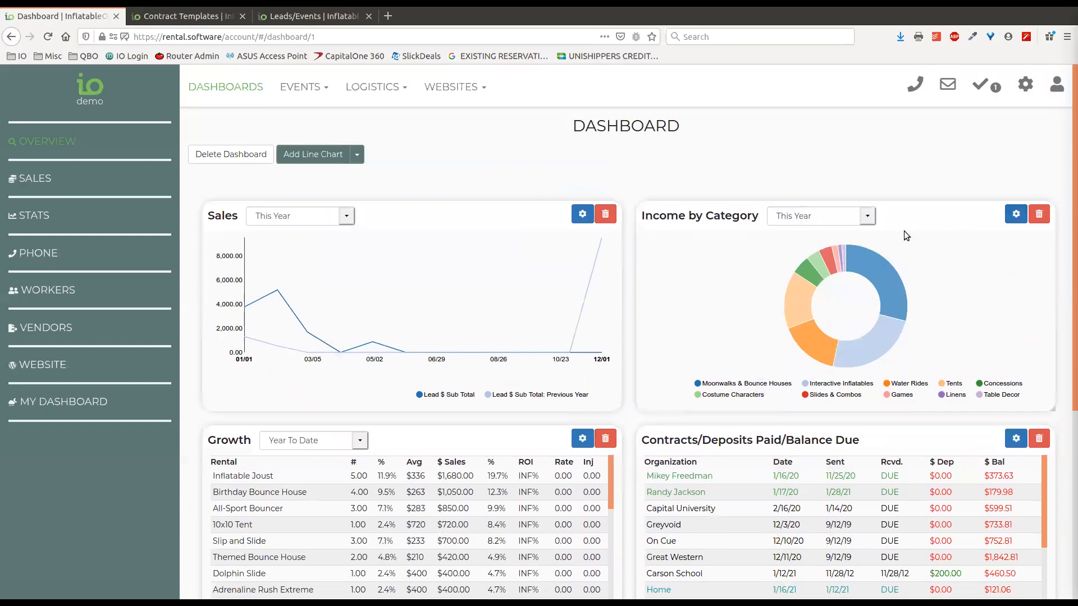
click(868, 217)
click(819, 146)
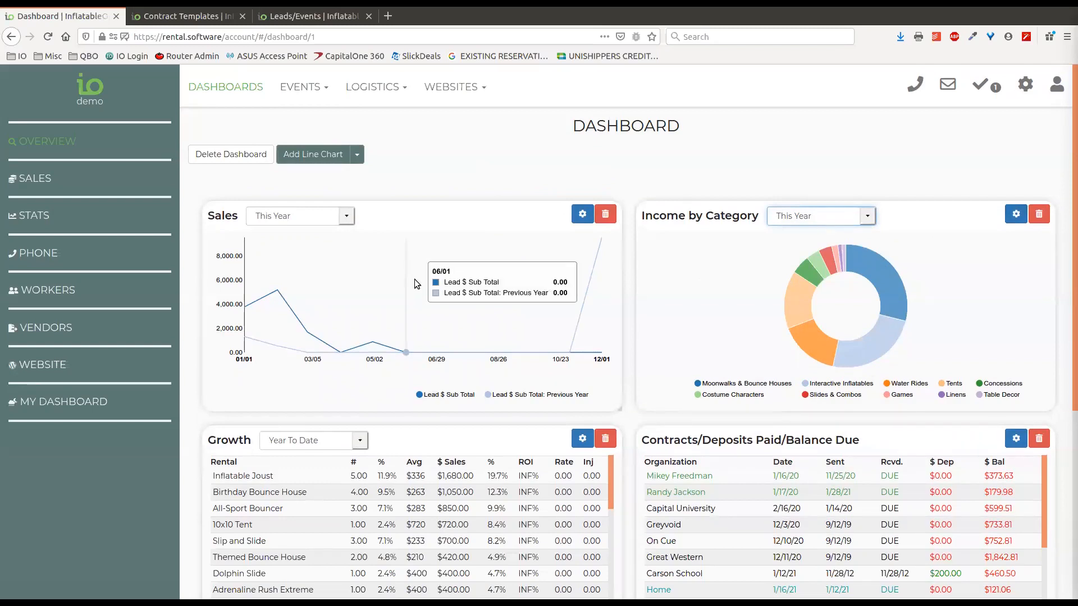
mouse_move(790, 288)
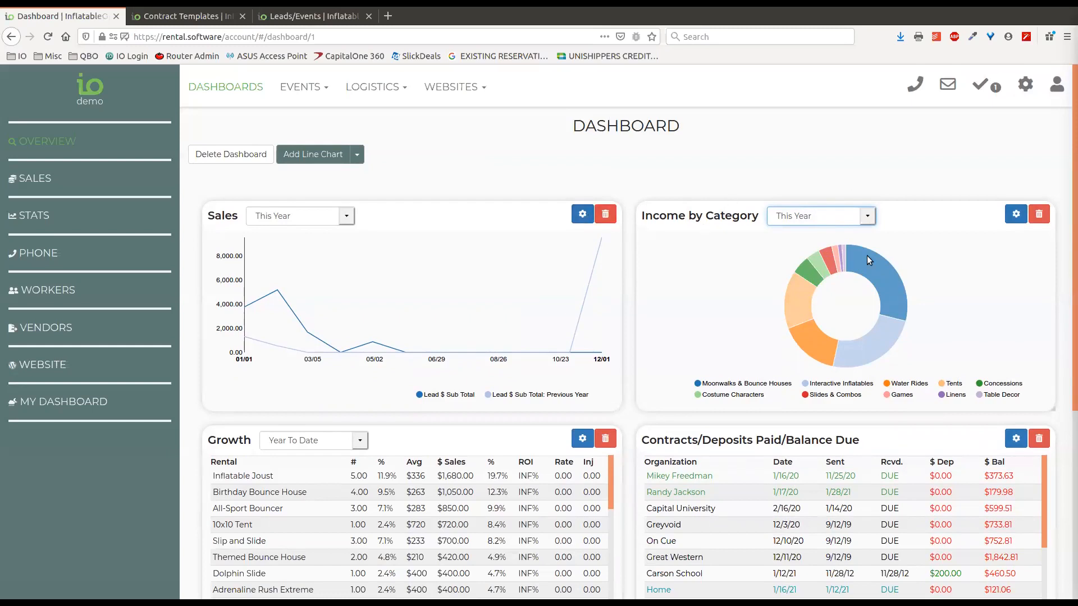
Set the Sales chart fidelity to Quarter and update it
scroll(641, 200, down, 1)
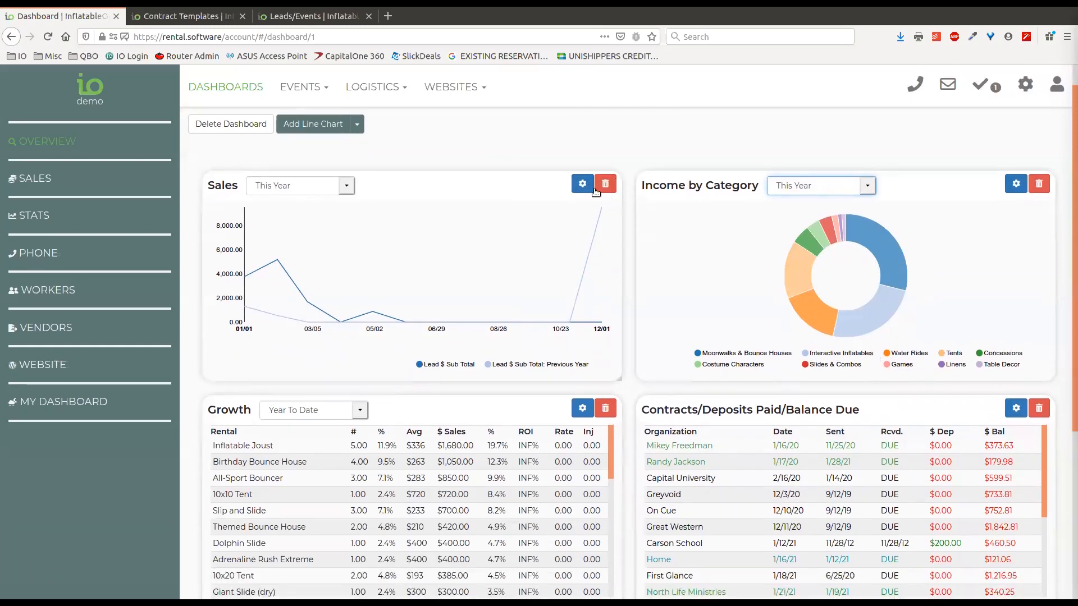
click(583, 183)
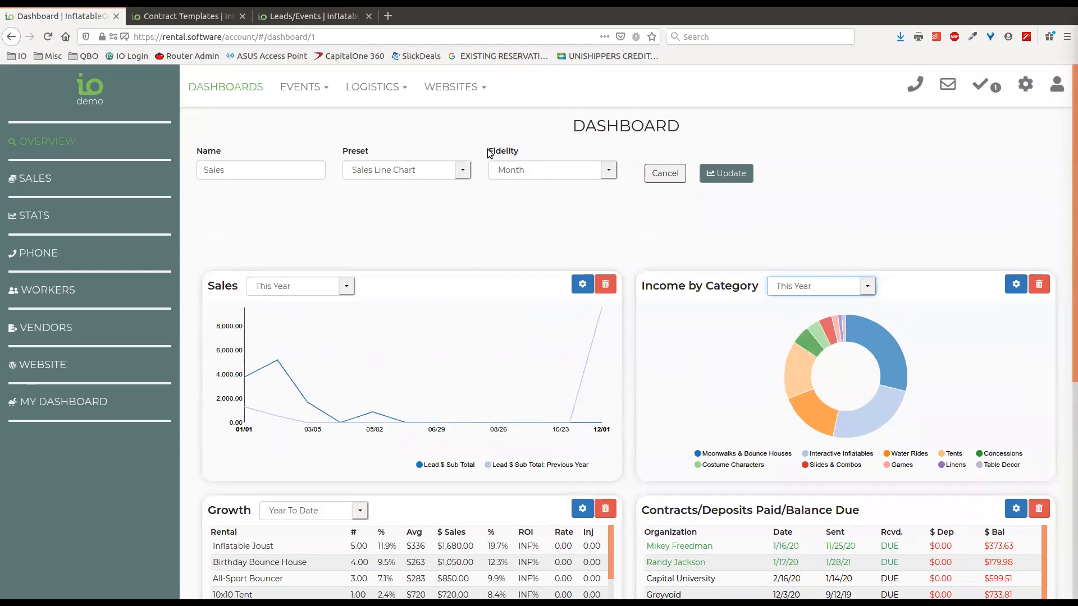
double_click(512, 154)
click(544, 181)
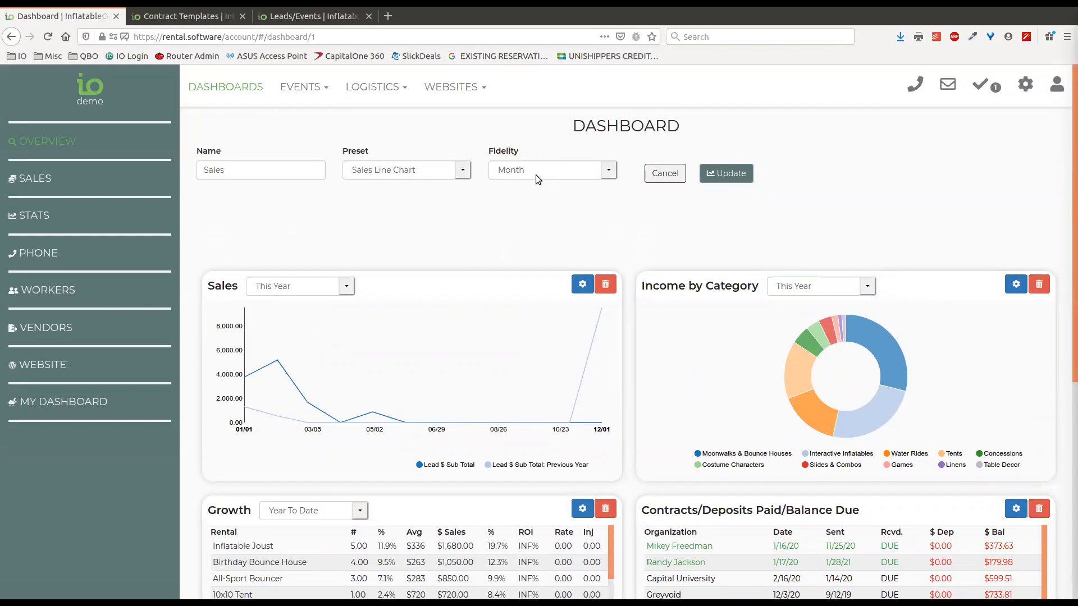
click(597, 172)
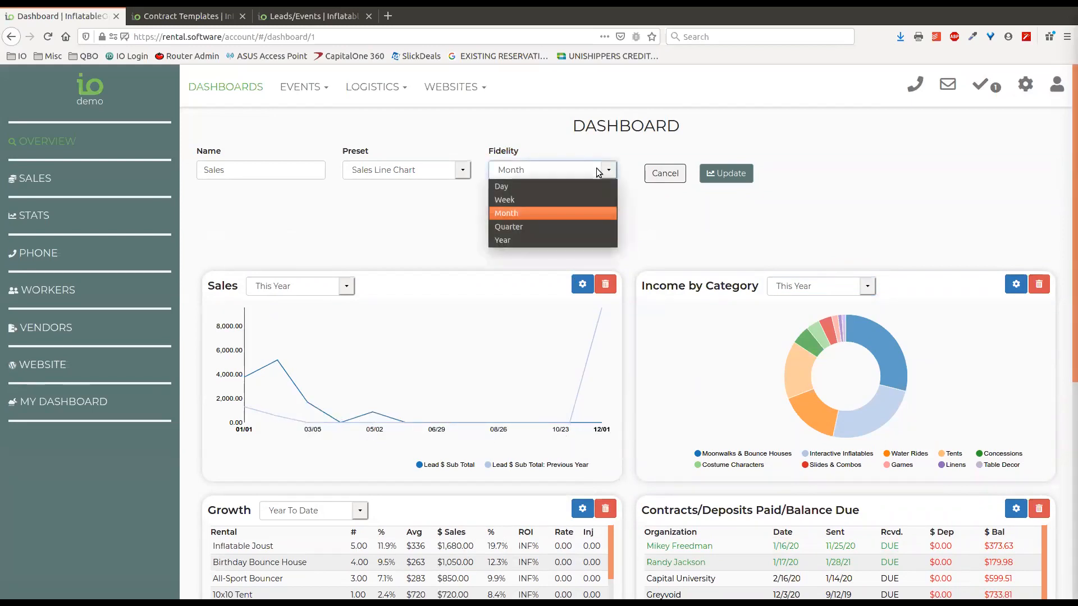
click(541, 227)
click(727, 174)
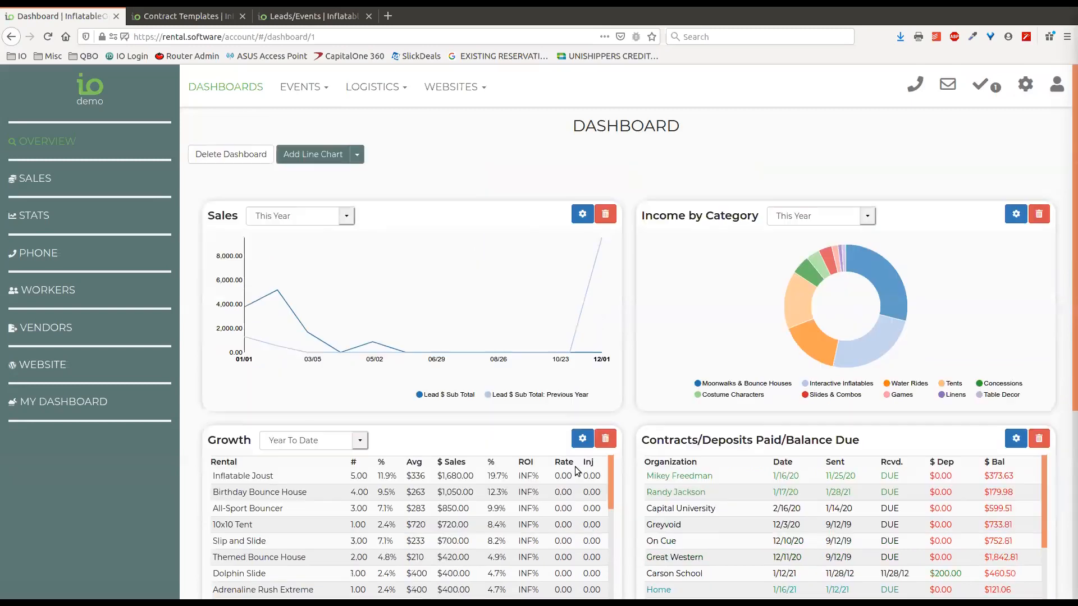
Change the Sales chart fidelity to Day and update it
mouse_move(255, 249)
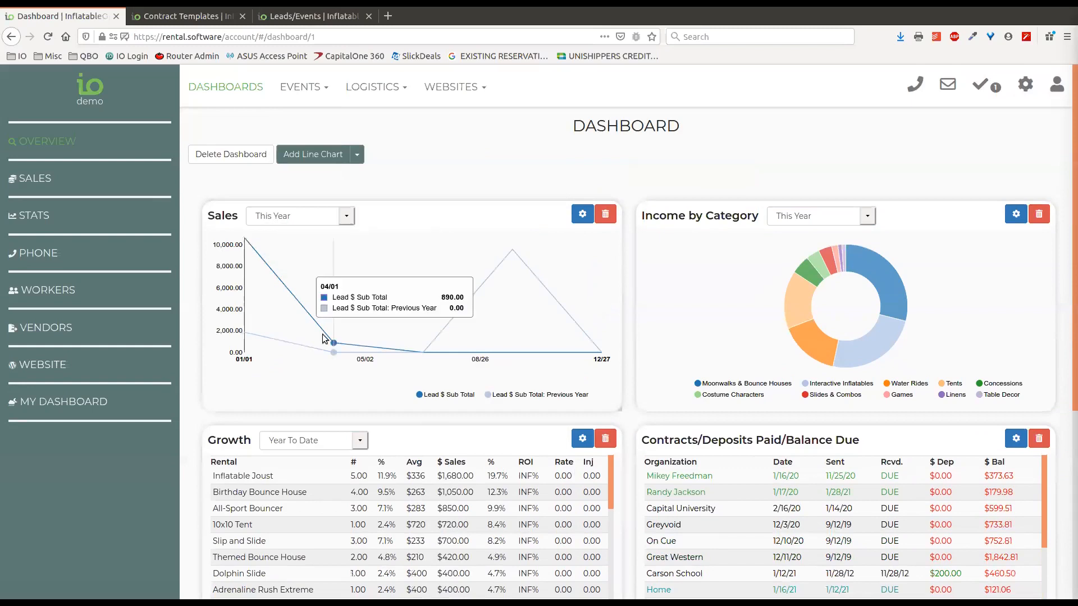
mouse_move(334, 341)
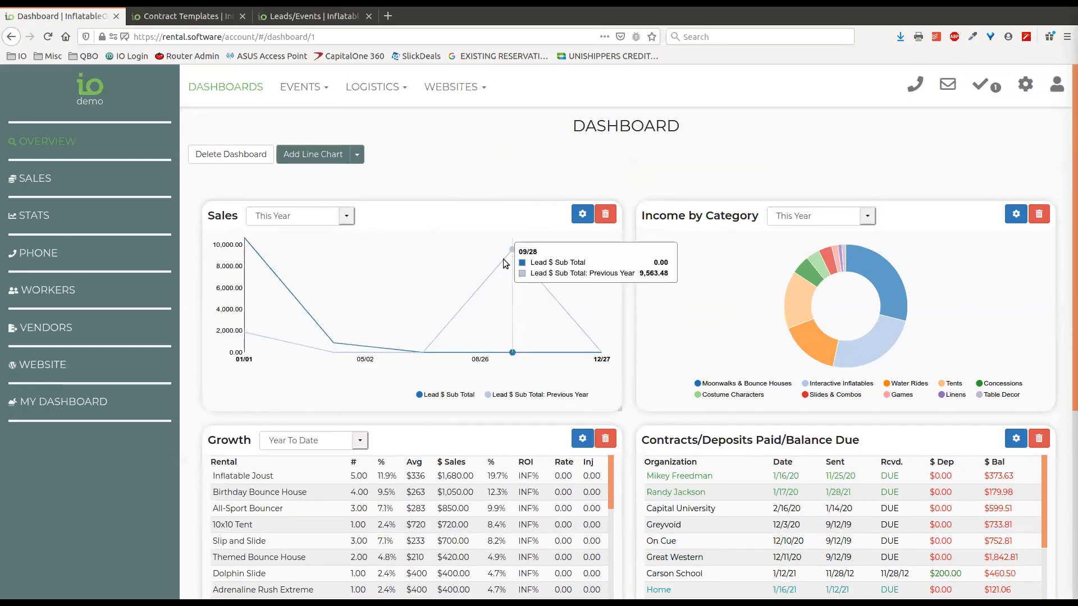
click(582, 214)
click(558, 177)
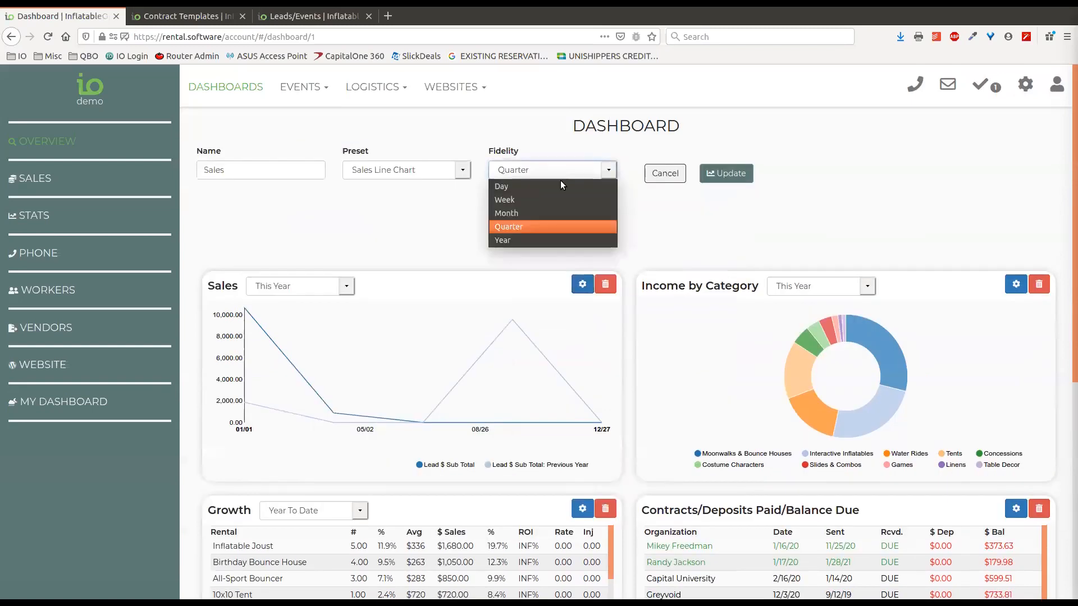
click(549, 186)
click(740, 176)
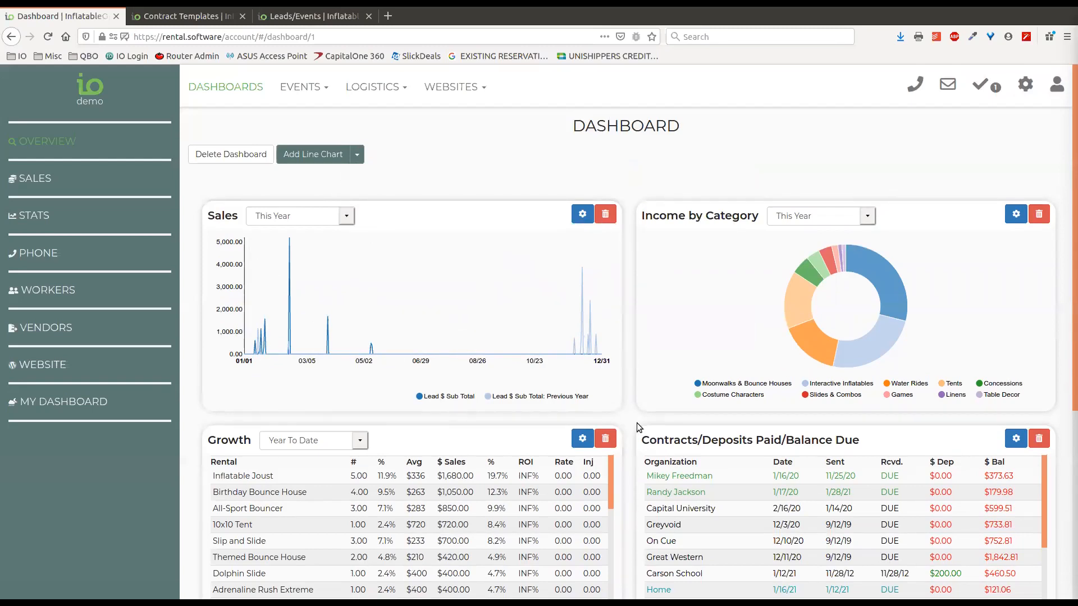
Open the Growth table settings and keep its time period at Year To Date
scroll(628, 420, down, 3)
scroll(627, 420, up, 3)
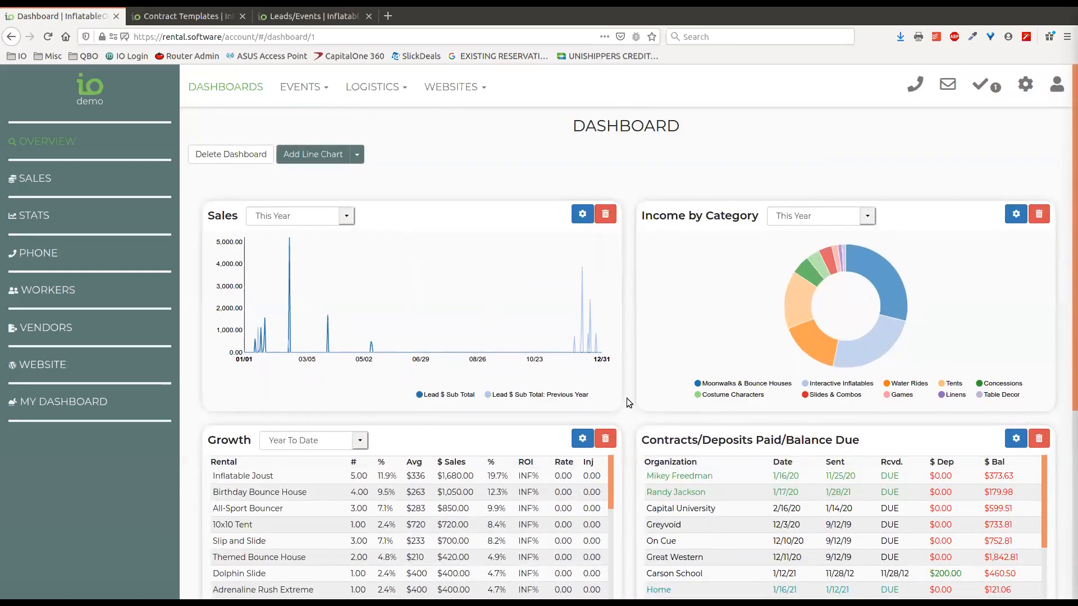
scroll(628, 400, down, 4)
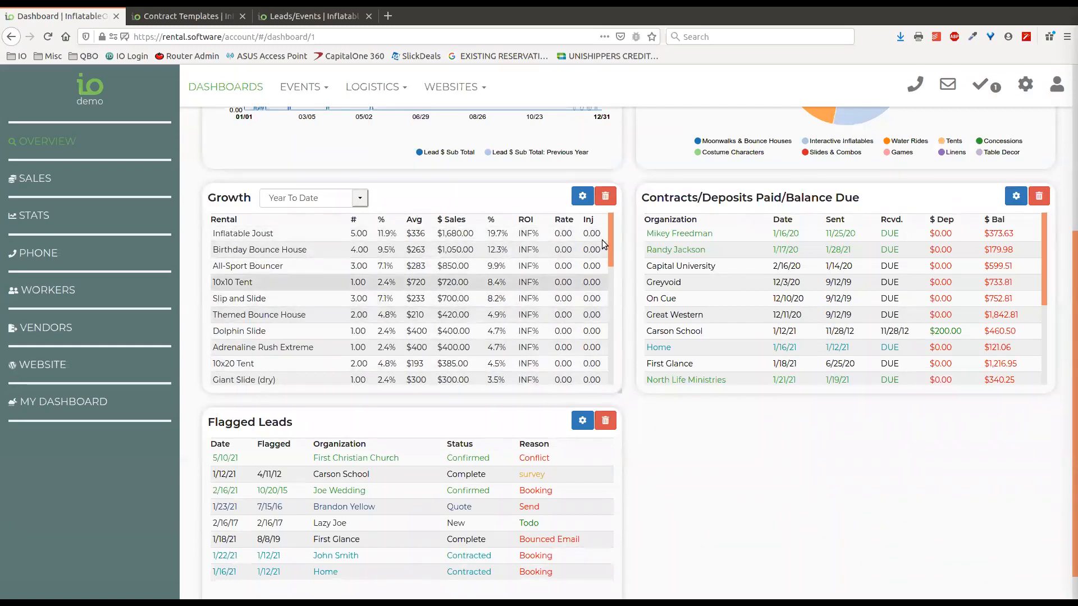
click(591, 198)
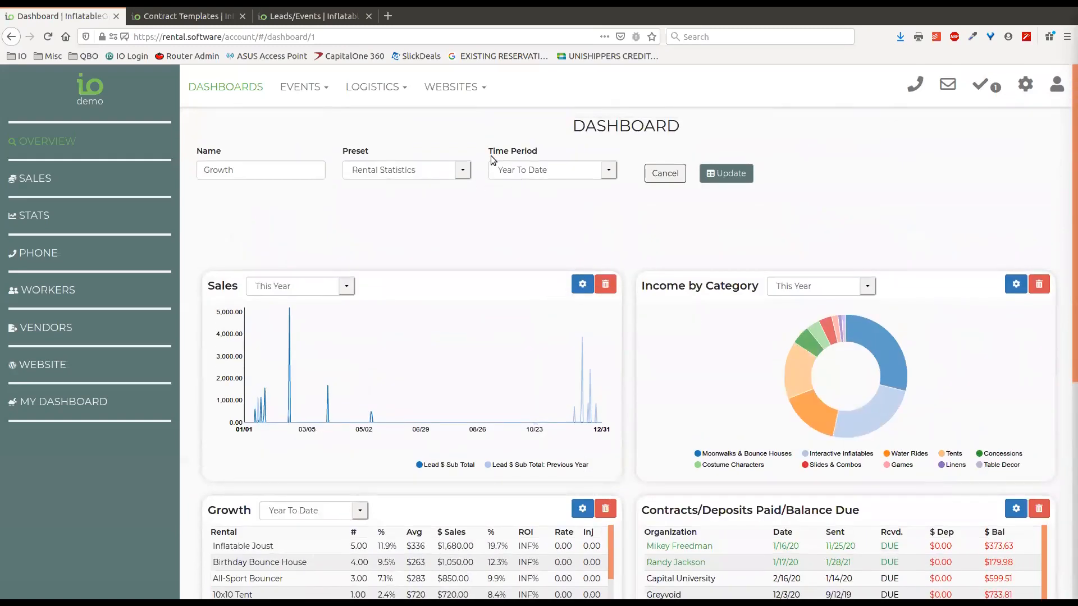
click(552, 171)
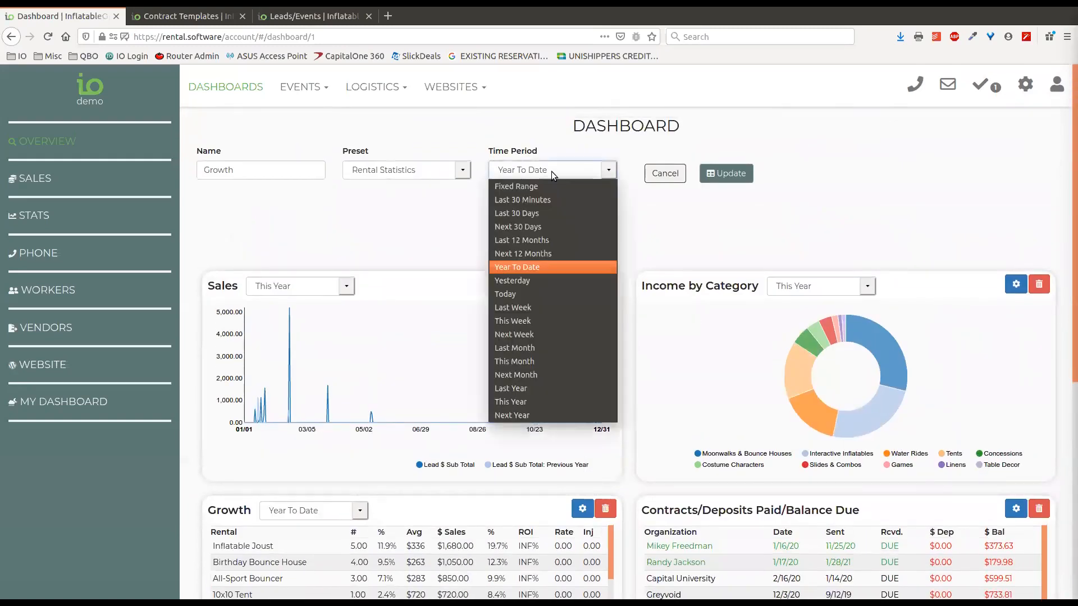
click(673, 227)
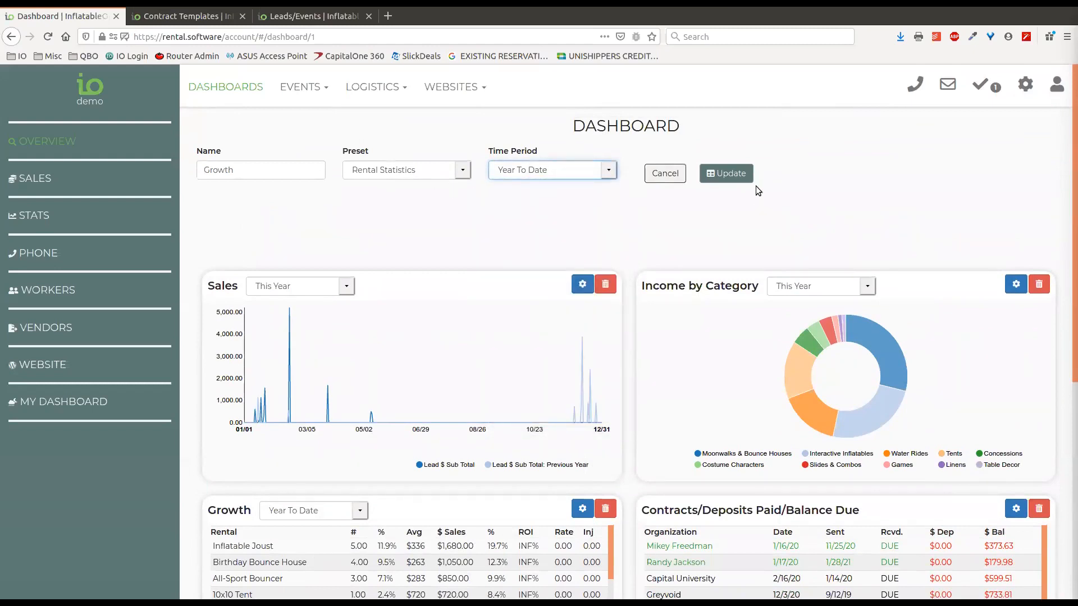
Scroll through the dashboard panels, then switch to the personal My Dashboard
scroll(634, 208, down, 1)
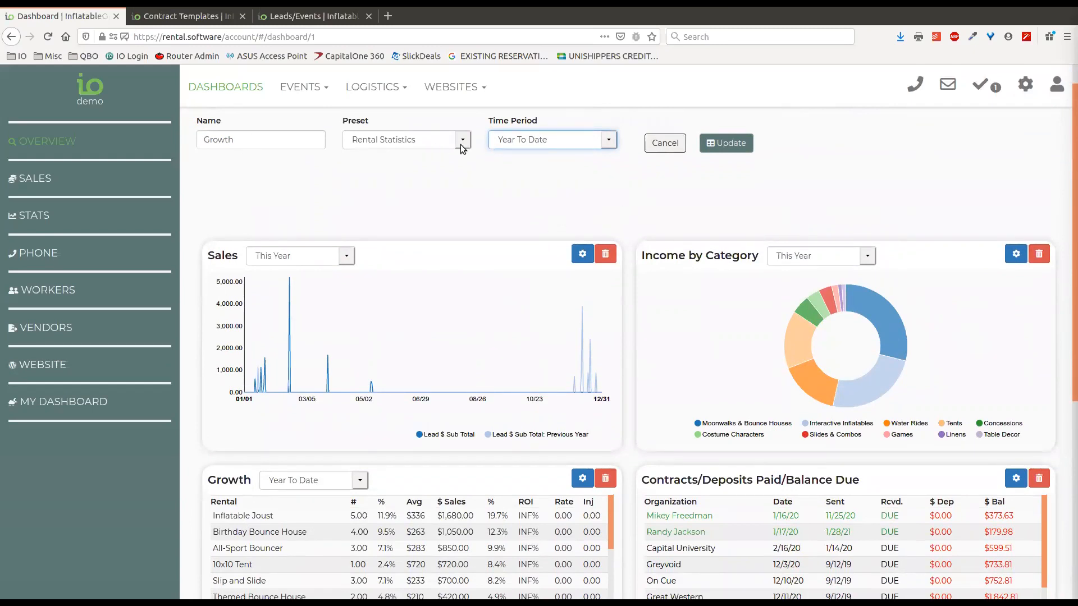
scroll(629, 235, down, 2)
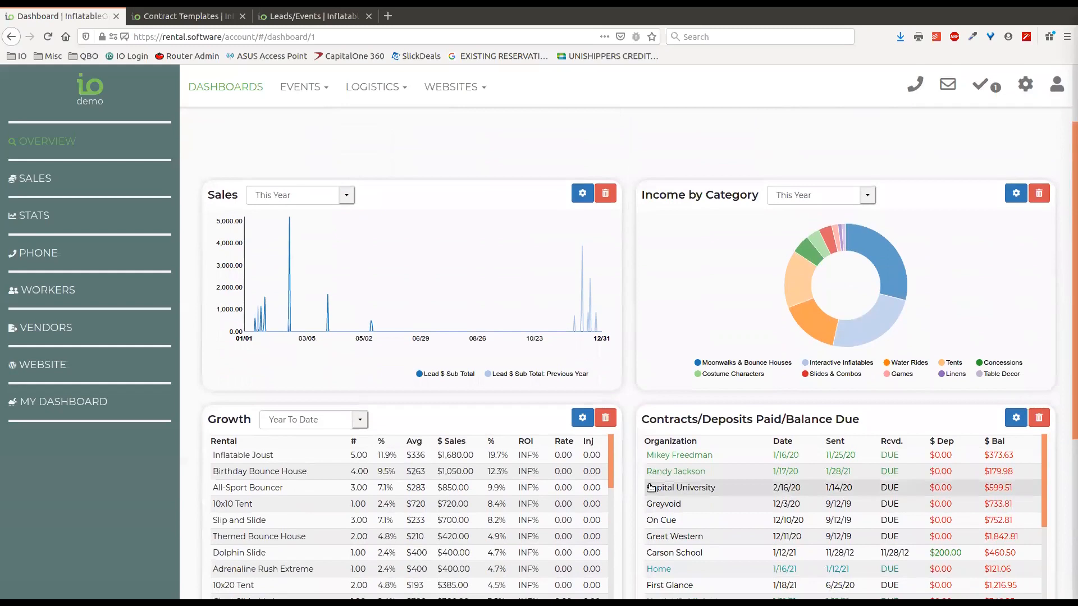
scroll(626, 469, down, 2)
scroll(627, 466, down, 6)
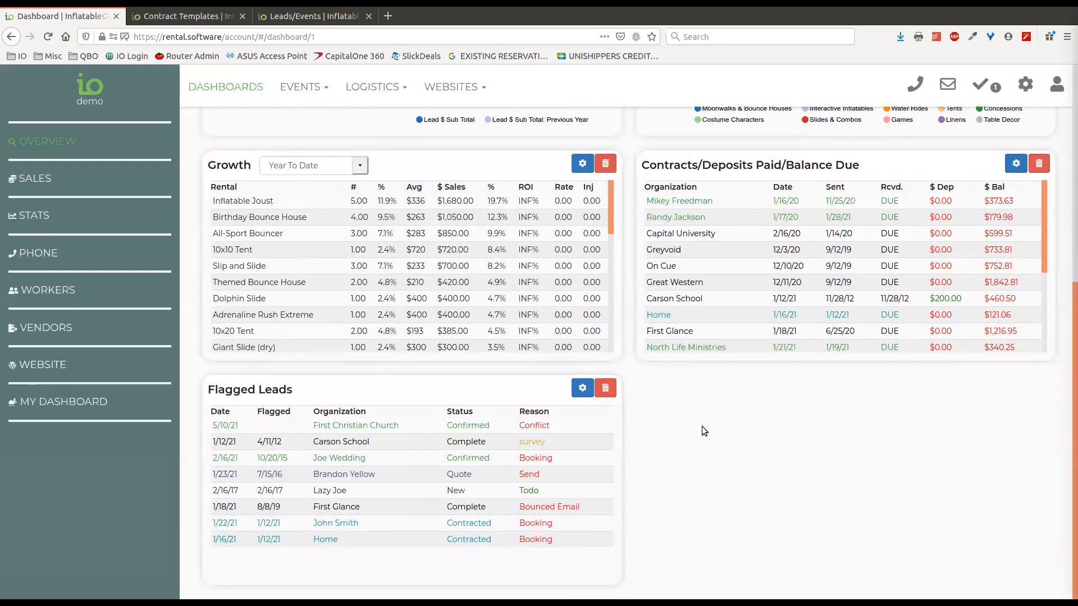
scroll(732, 493, up, 7)
scroll(732, 494, up, 4)
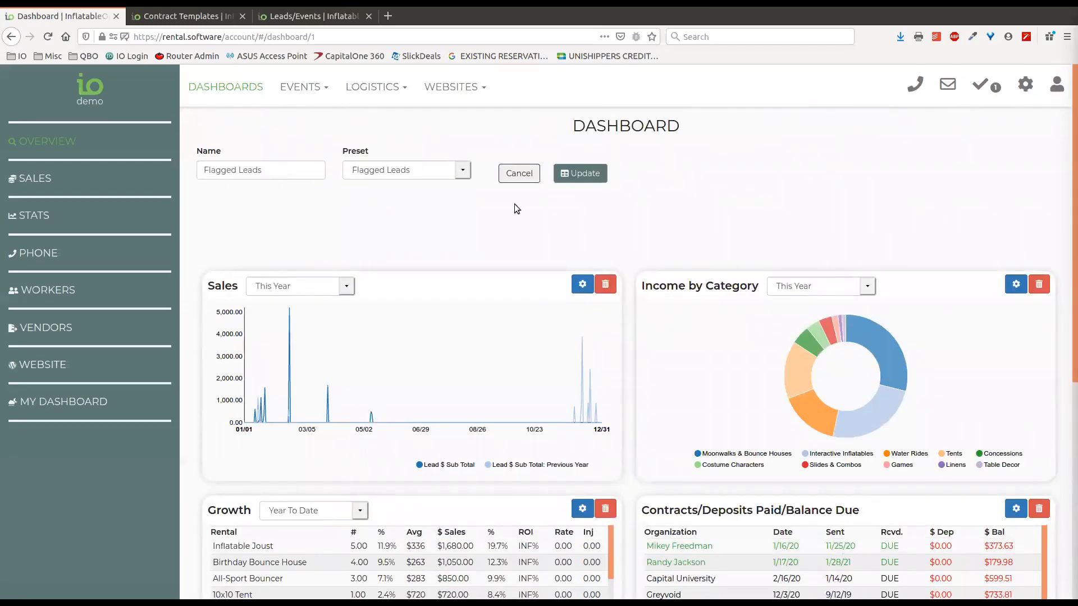
scroll(630, 253, down, 10)
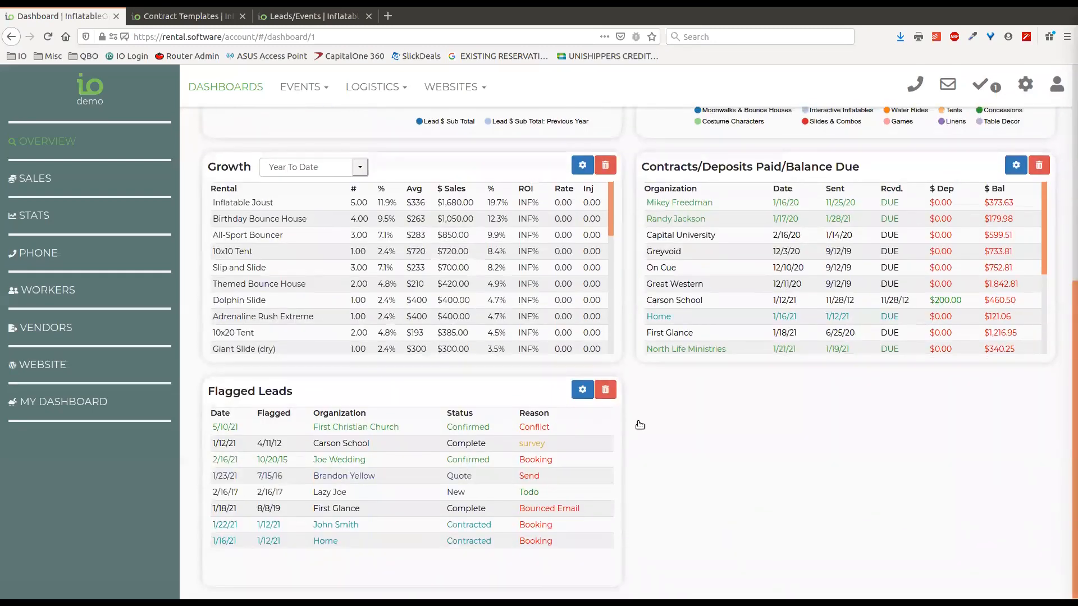
scroll(640, 427, up, 4)
scroll(643, 238, up, 2)
scroll(643, 238, up, 5)
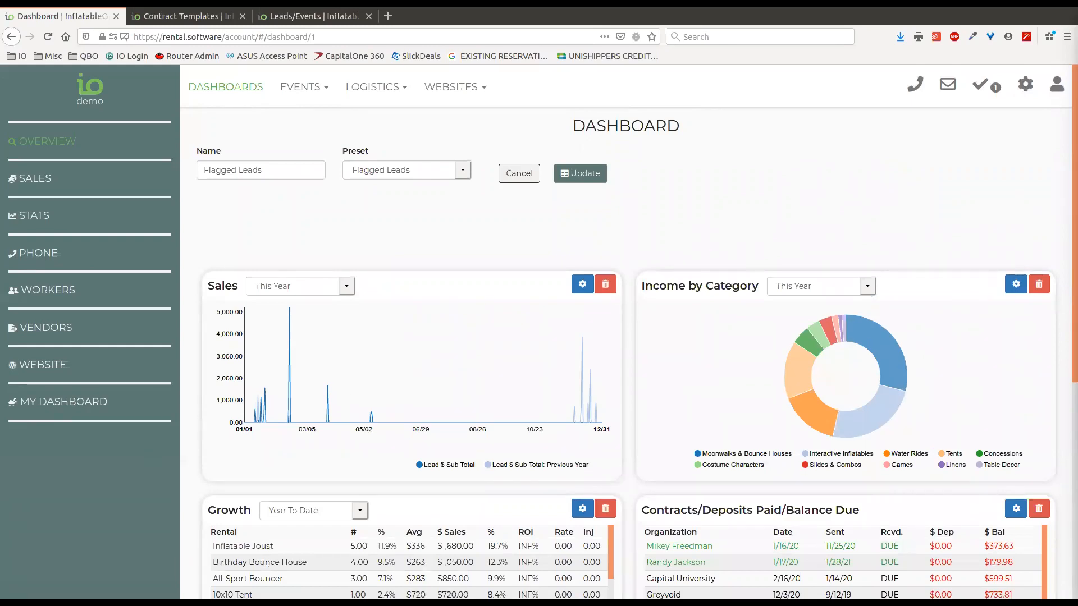
click(91, 402)
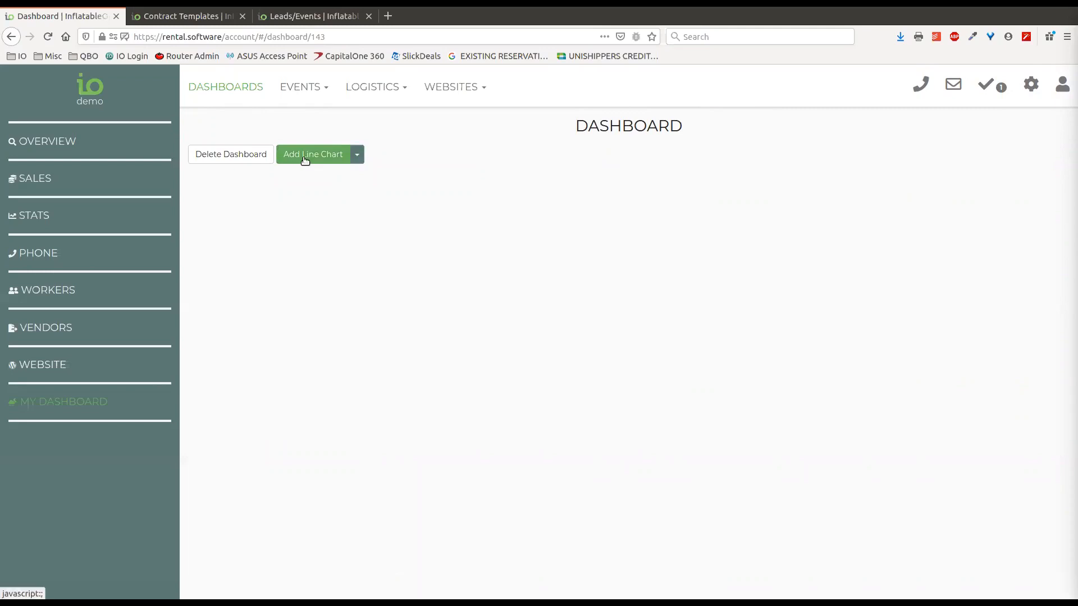
Choose Add Pie Chart from the chart-type list on My Dashboard
click(362, 154)
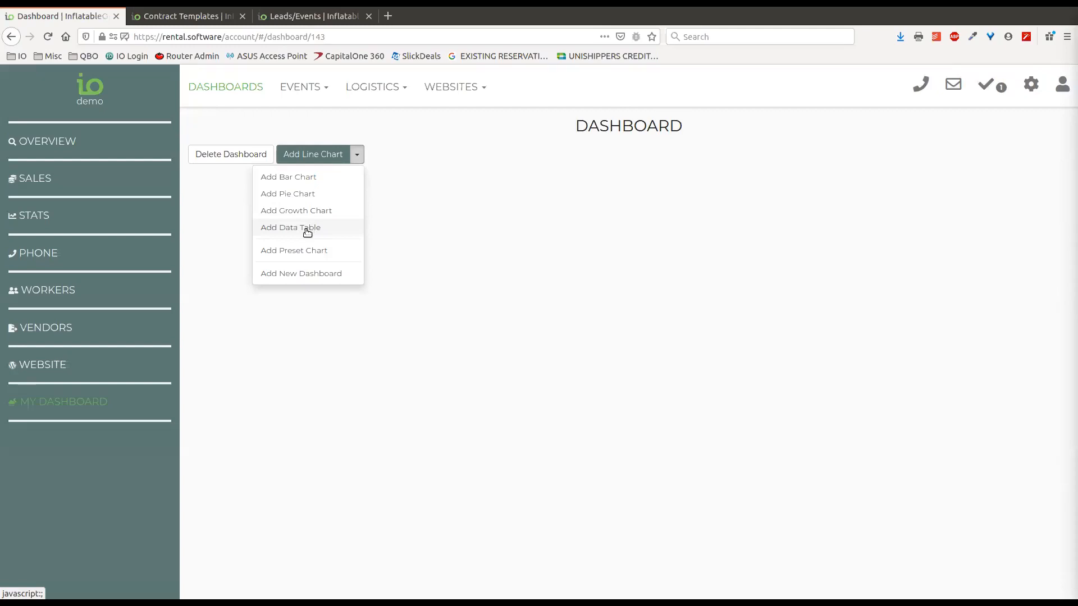
click(311, 196)
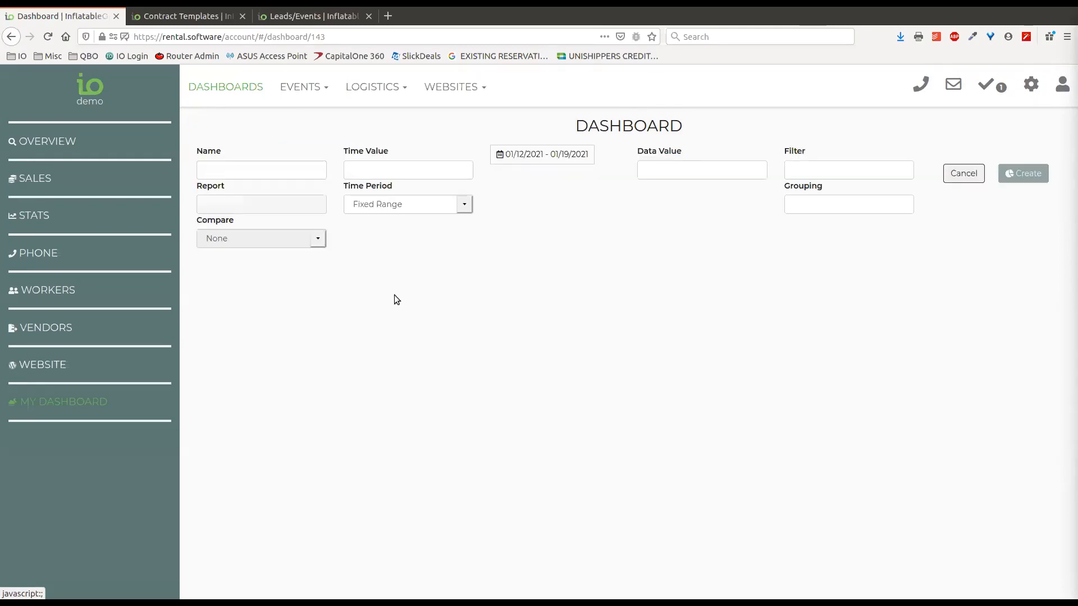
Enter 'Custom' as the chart name and pick Lead Start Date/Time as the time value
click(293, 177)
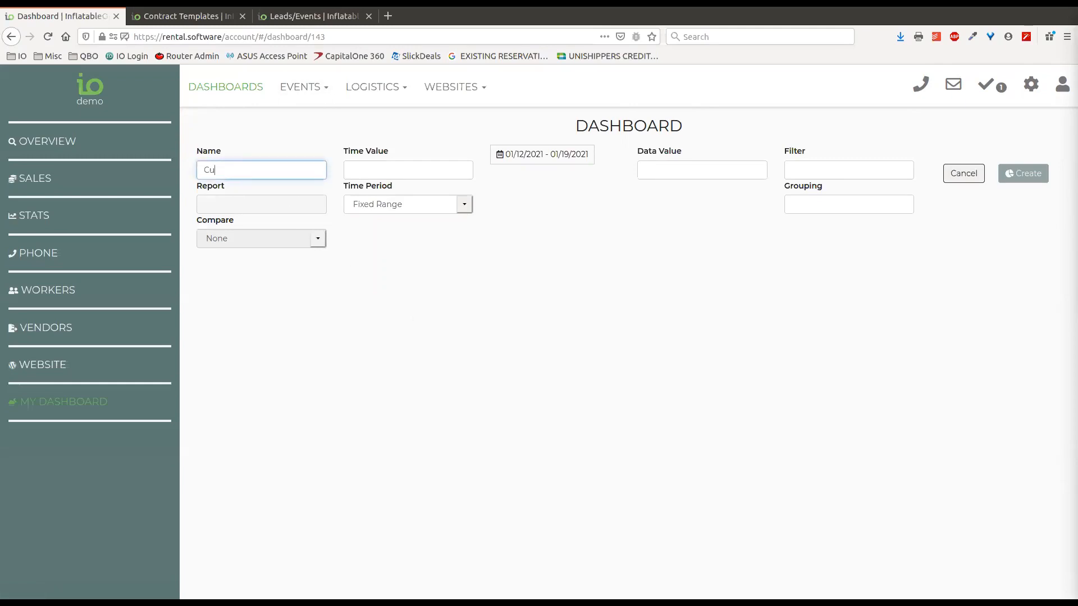
text(Customer Types)
key(Tab)
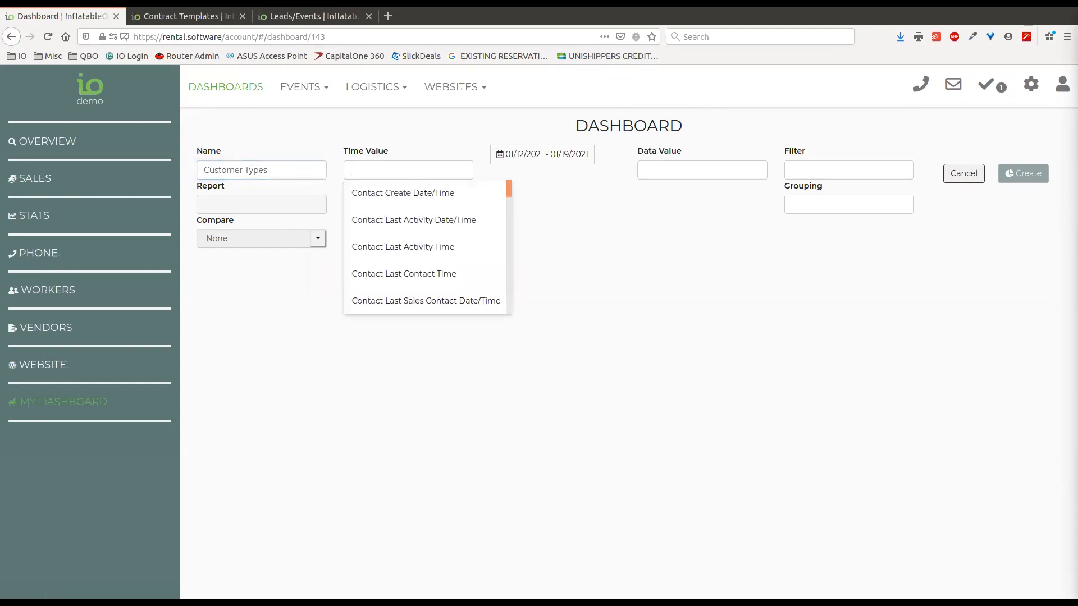
text(lead )
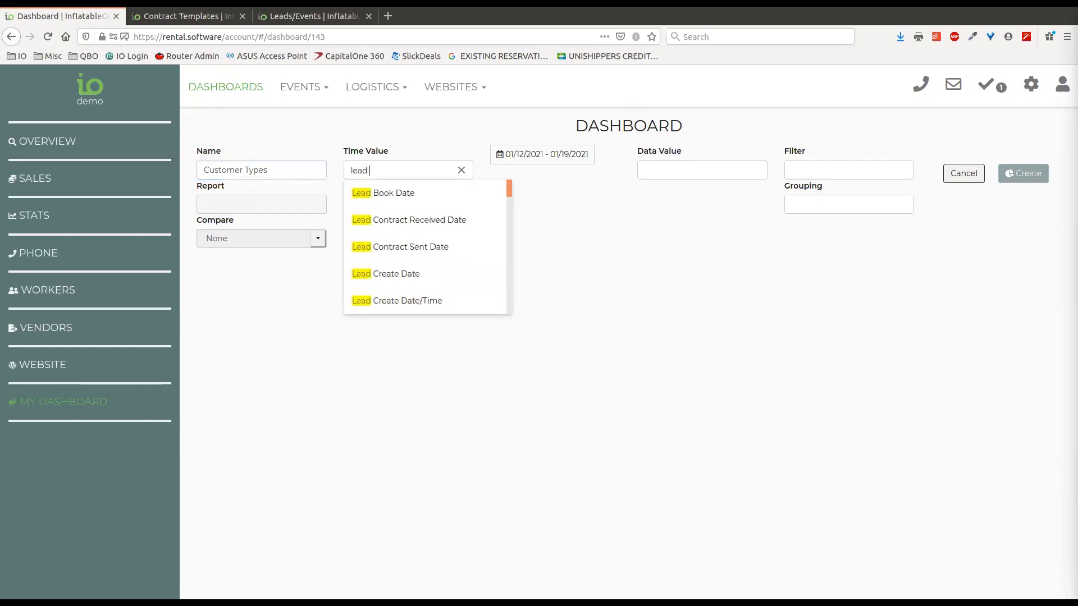
text(start)
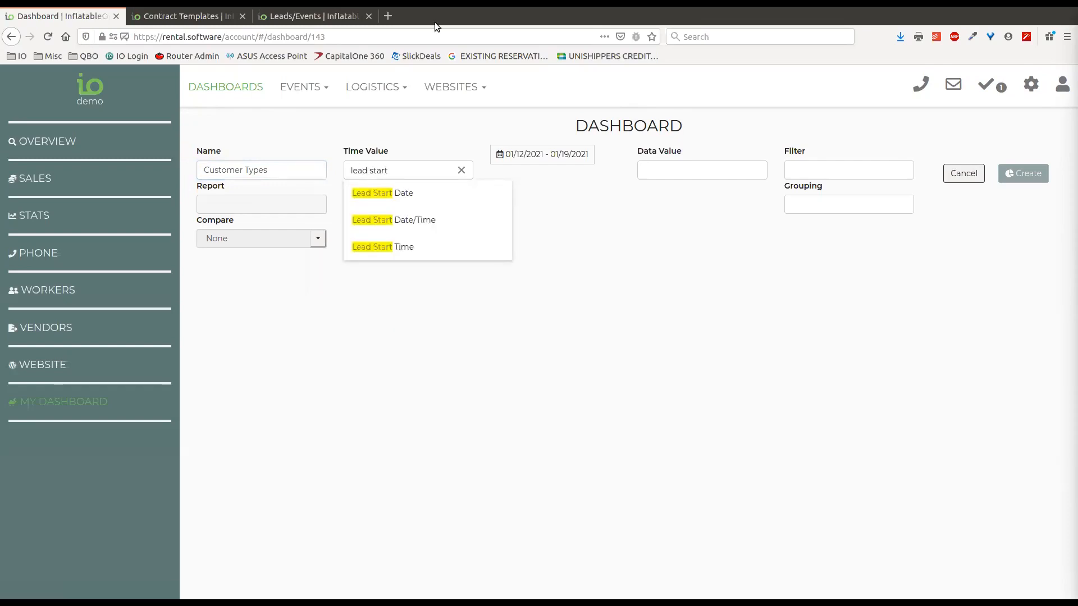
click(424, 221)
Clear the time value and choose Lead Start Date/Time again from the 'lead start' suggestions
drag(282, 177, 180, 175)
click(407, 133)
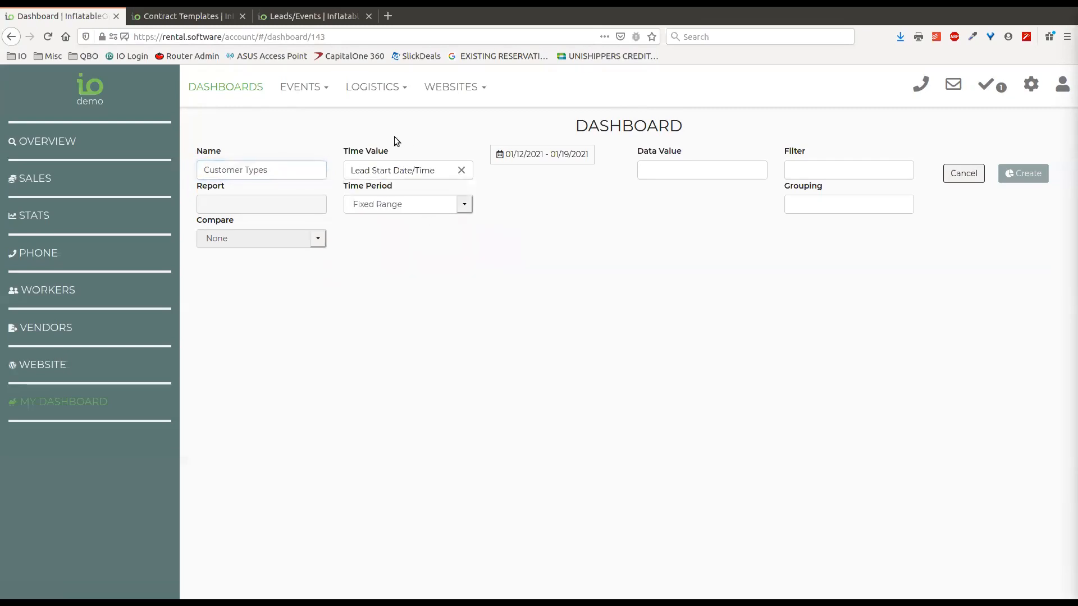
click(462, 170)
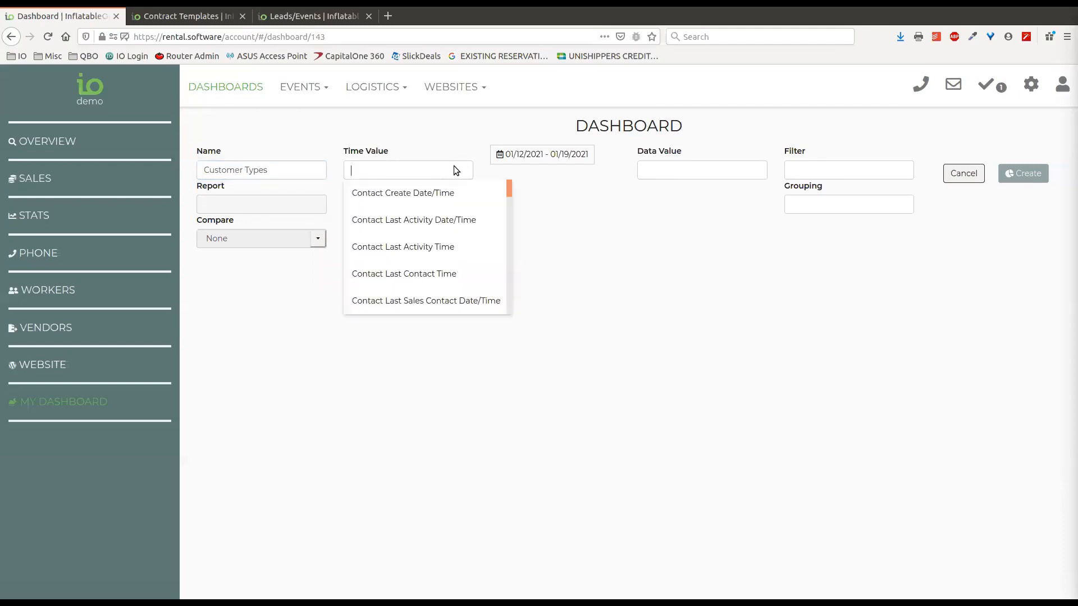
mouse_move(509, 188)
mouse_down()
mouse_move(498, 281)
mouse_move(505, 315)
mouse_move(505, 176)
mouse_up()
click(403, 171)
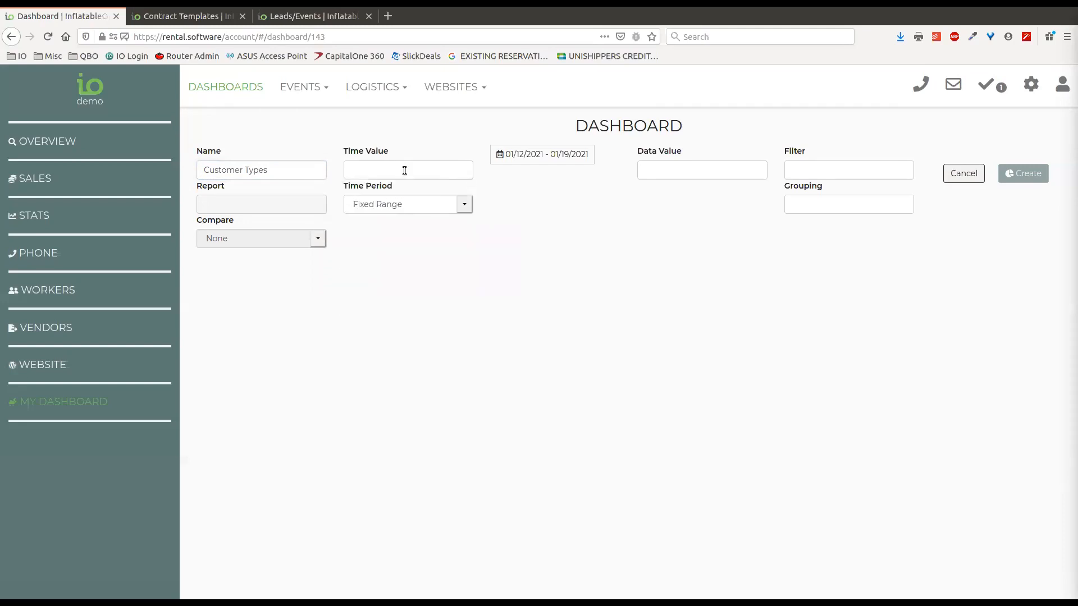
click(373, 170)
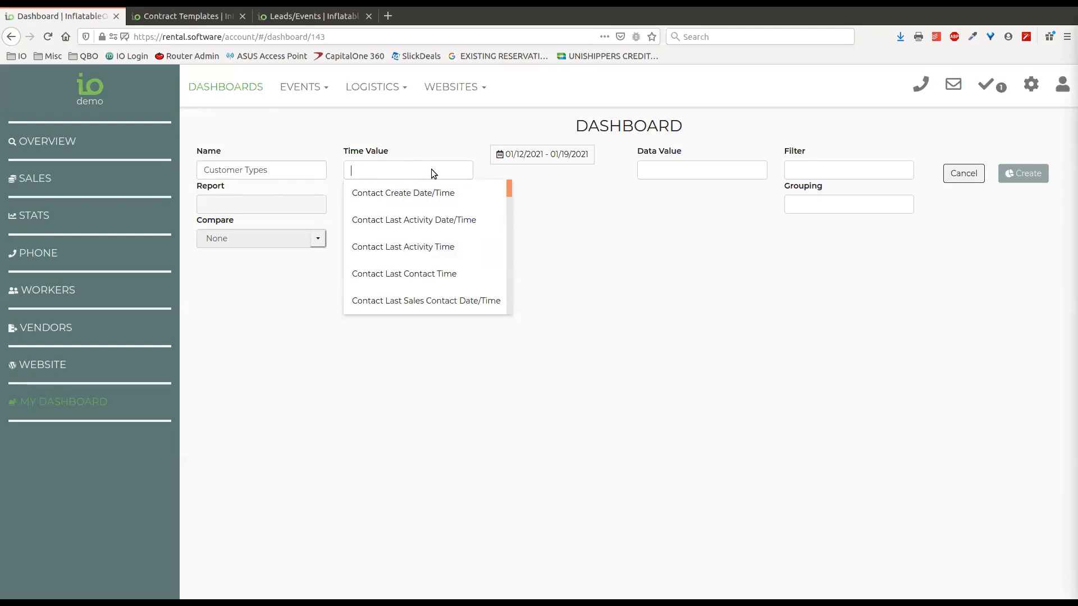
text(lead start)
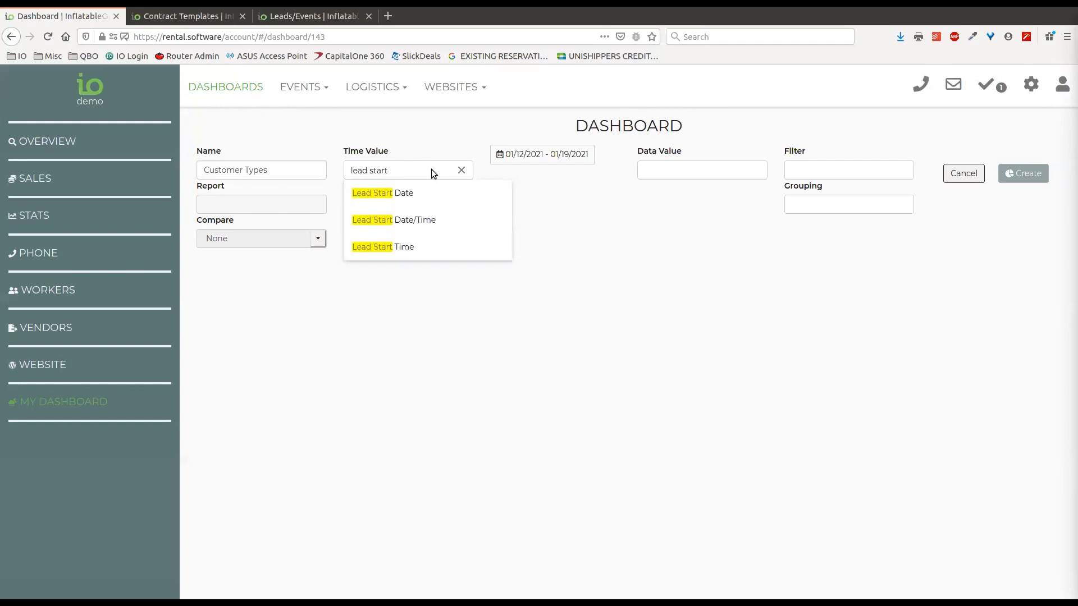
click(437, 224)
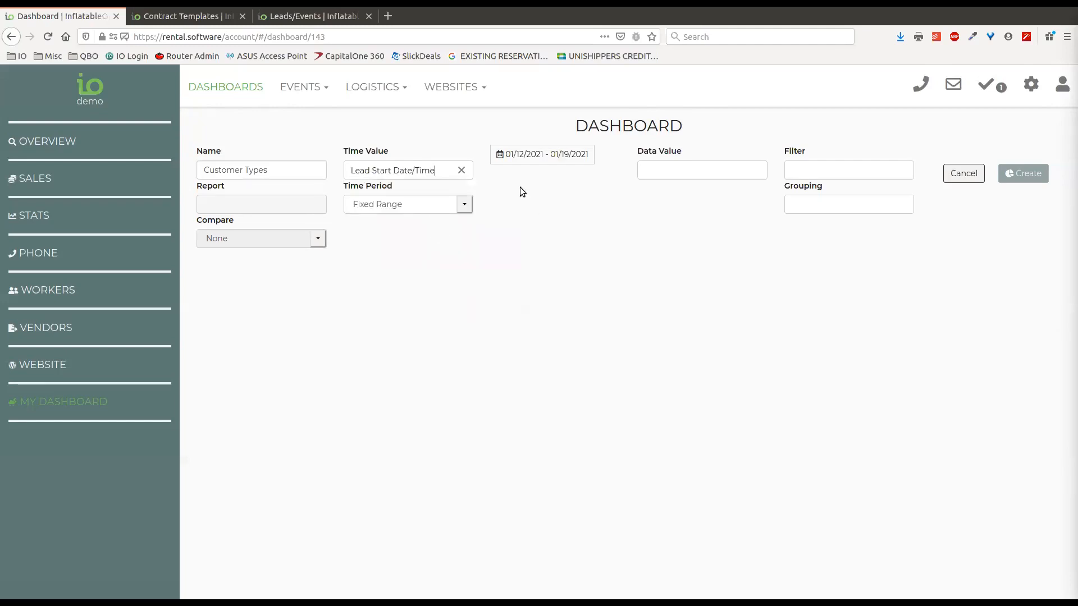
click(470, 204)
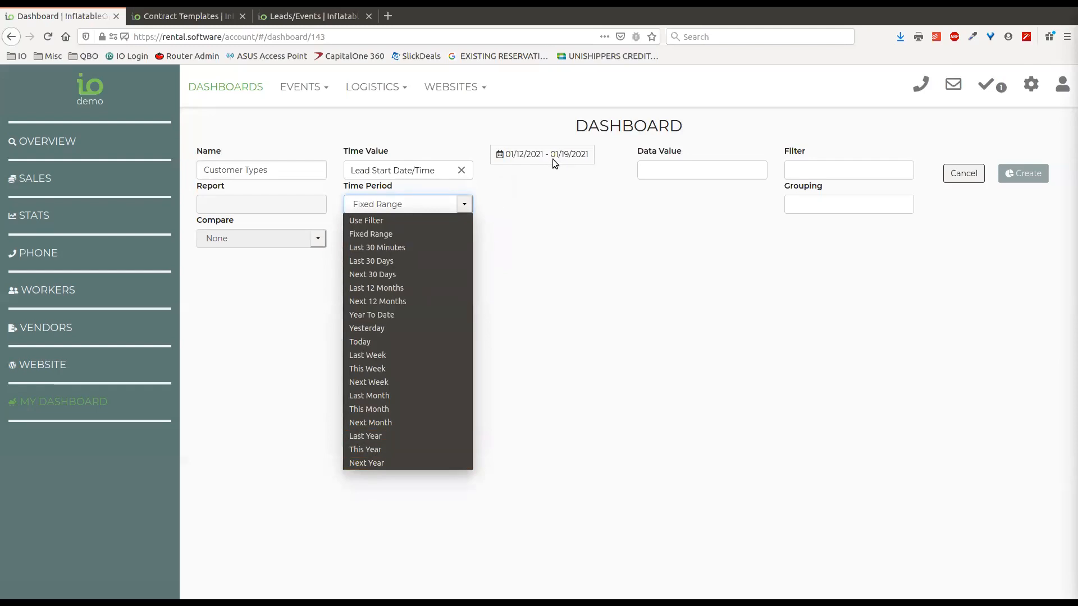
Limit the chart to This Year and measure it by Lead $ Total
click(378, 451)
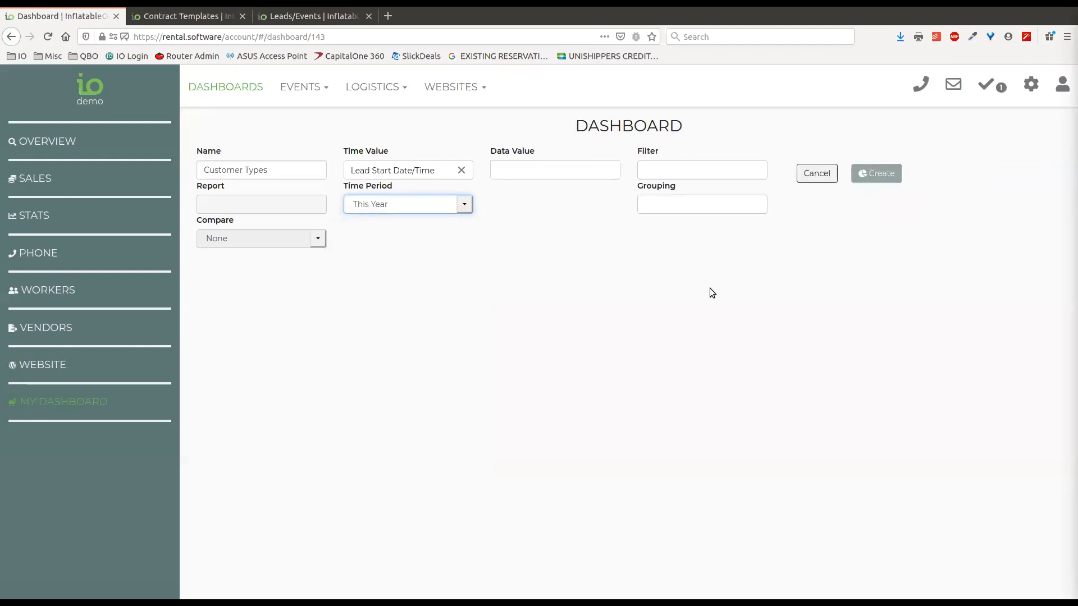
click(554, 174)
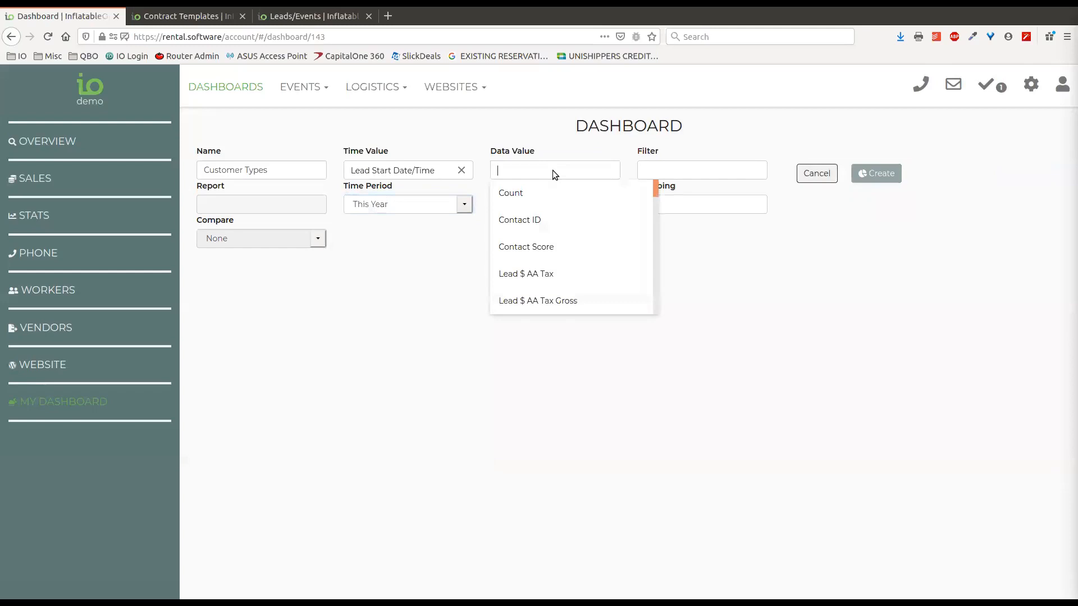
text(lead)
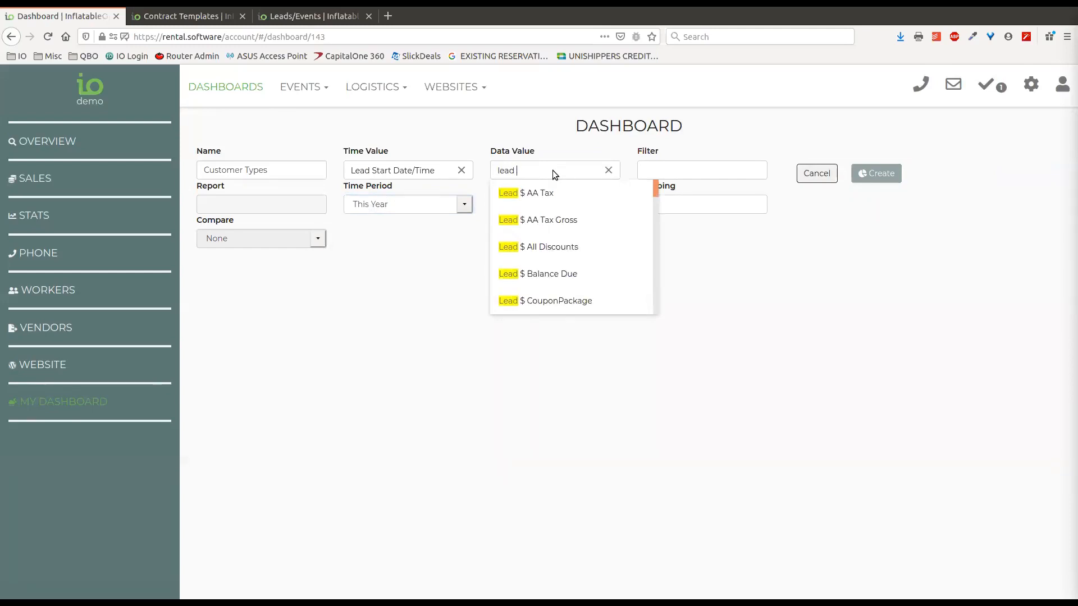
text( $ cu)
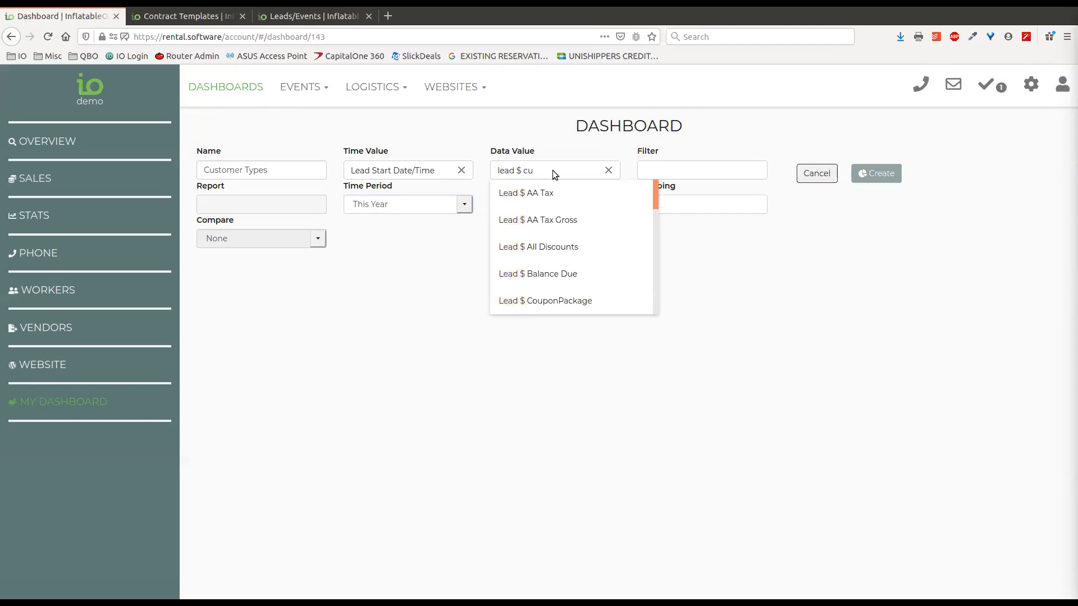
key(BackSpace)
key(BackSpace)
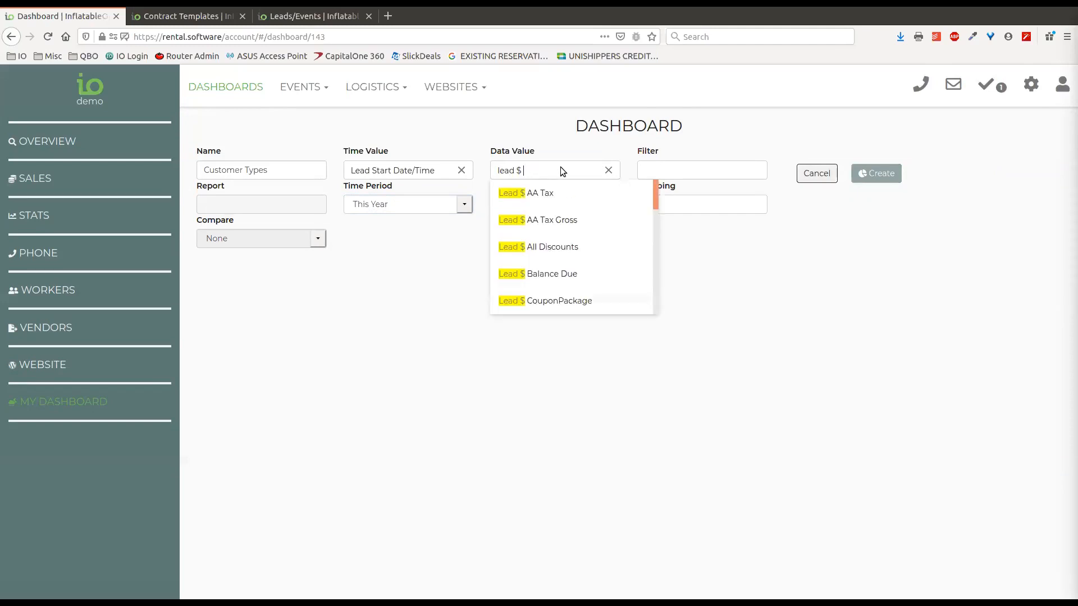
text(t)
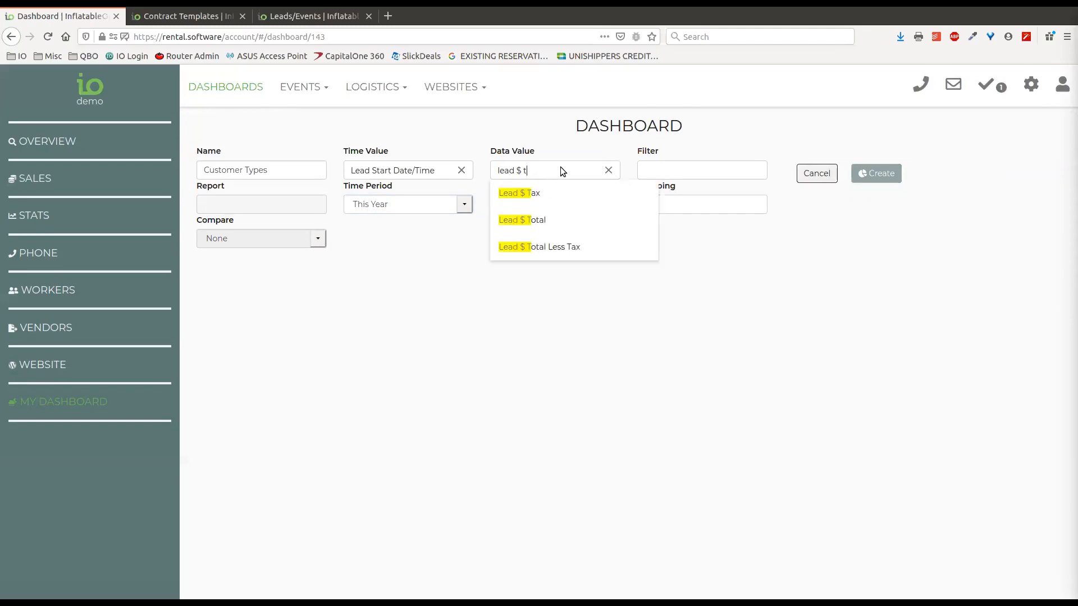
click(571, 226)
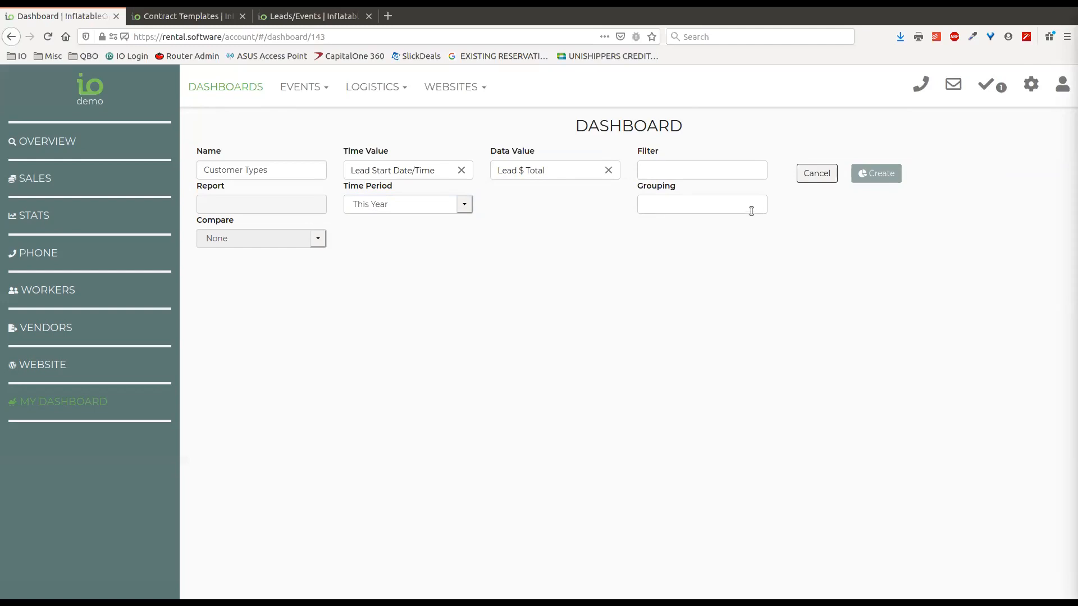
Group the chart by Contact Customer Type
click(656, 205)
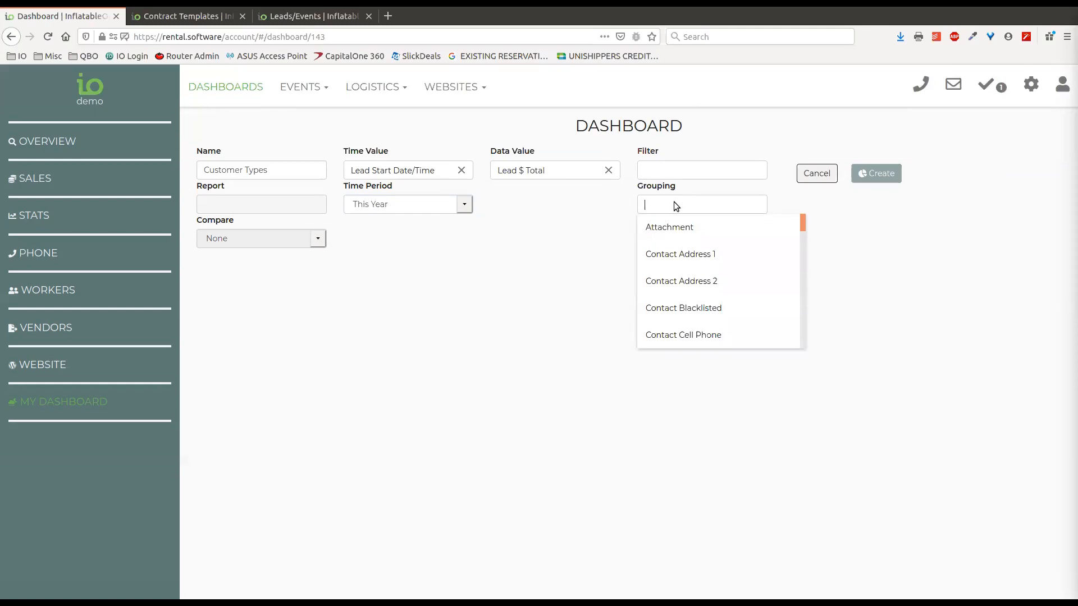
text(cus)
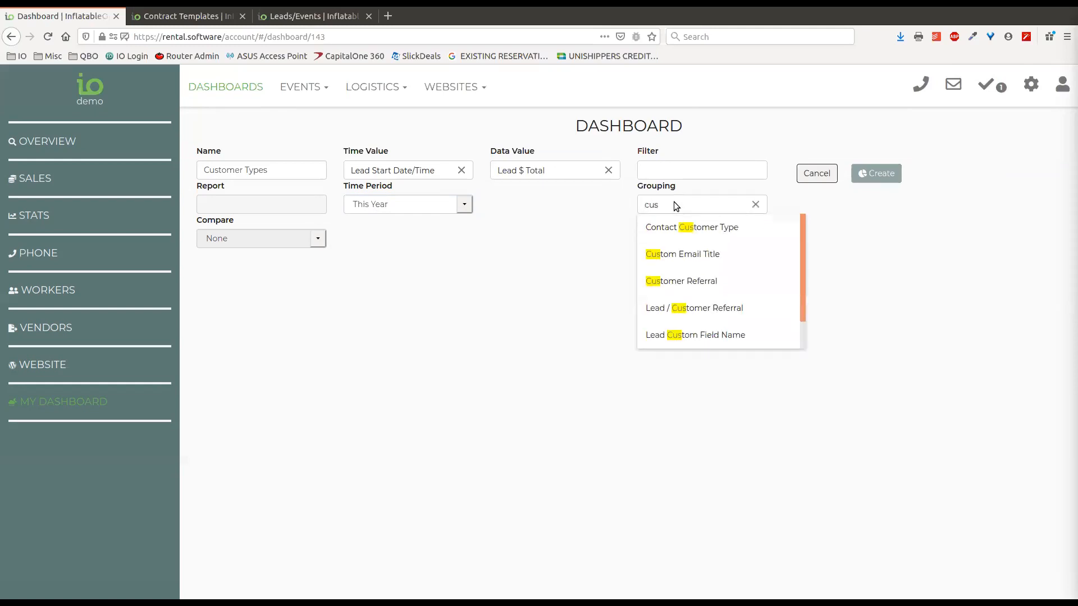
click(681, 226)
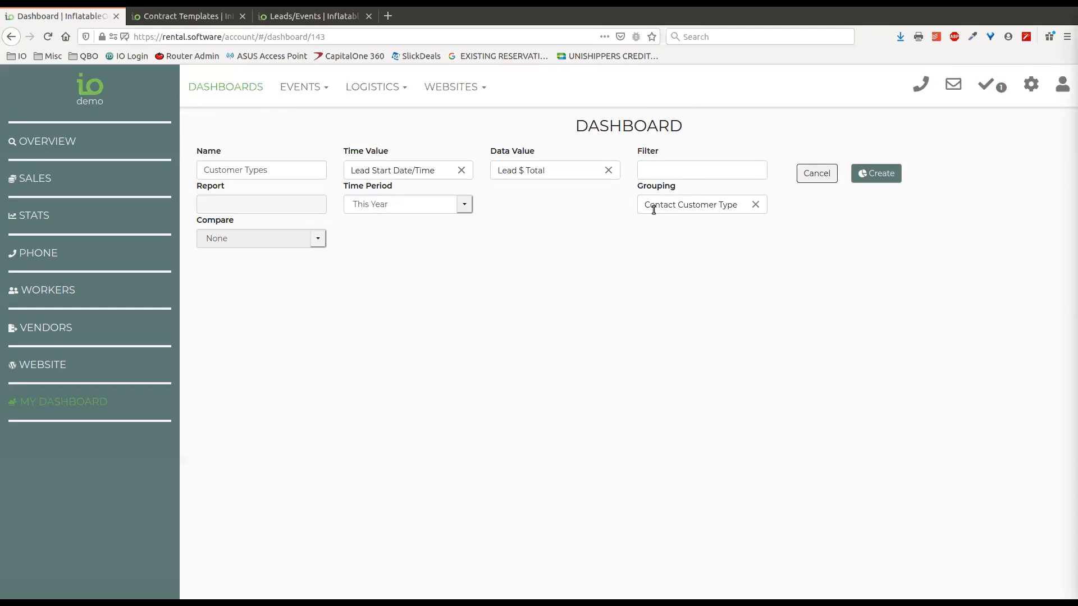
click(648, 172)
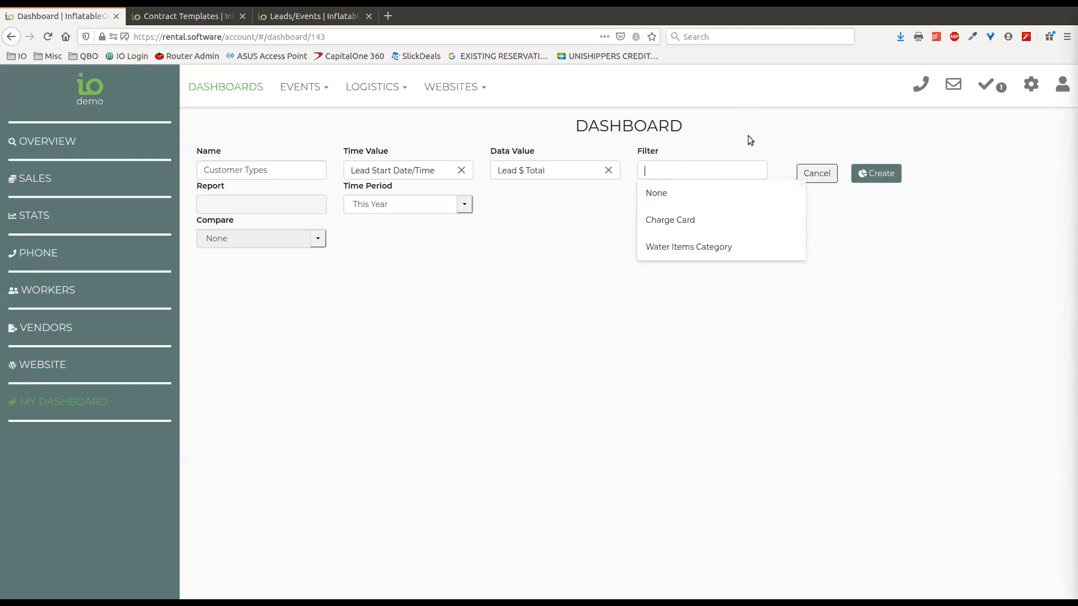
Leave the filter unset and create the Customer Types donut chart
click(632, 325)
click(869, 176)
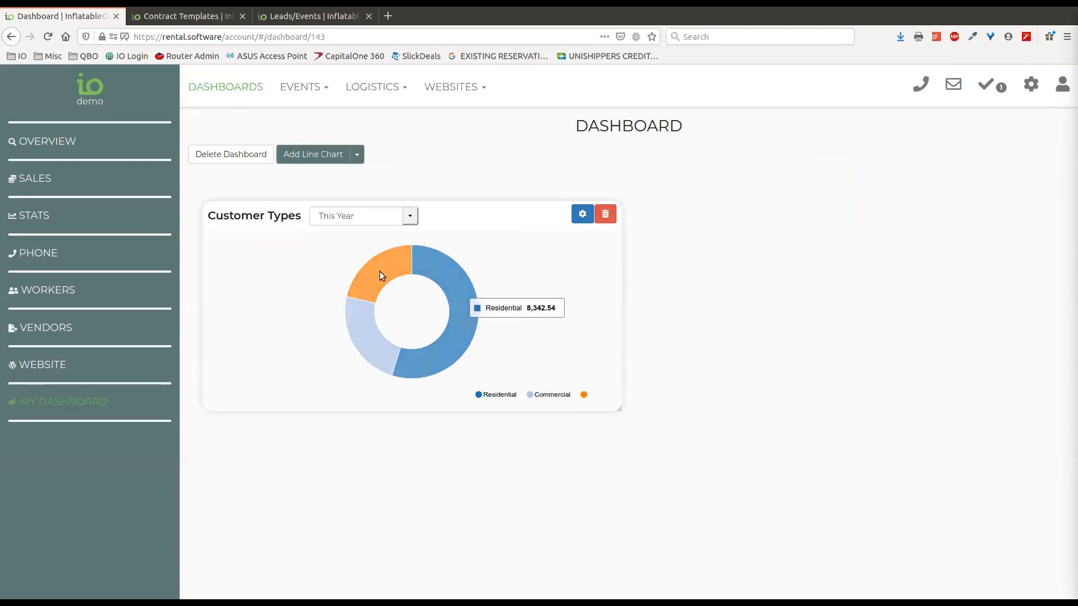
Delete the Customer Types donut from My Dashboard, confirming with YES, then open the chart-type choices
mouse_move(371, 268)
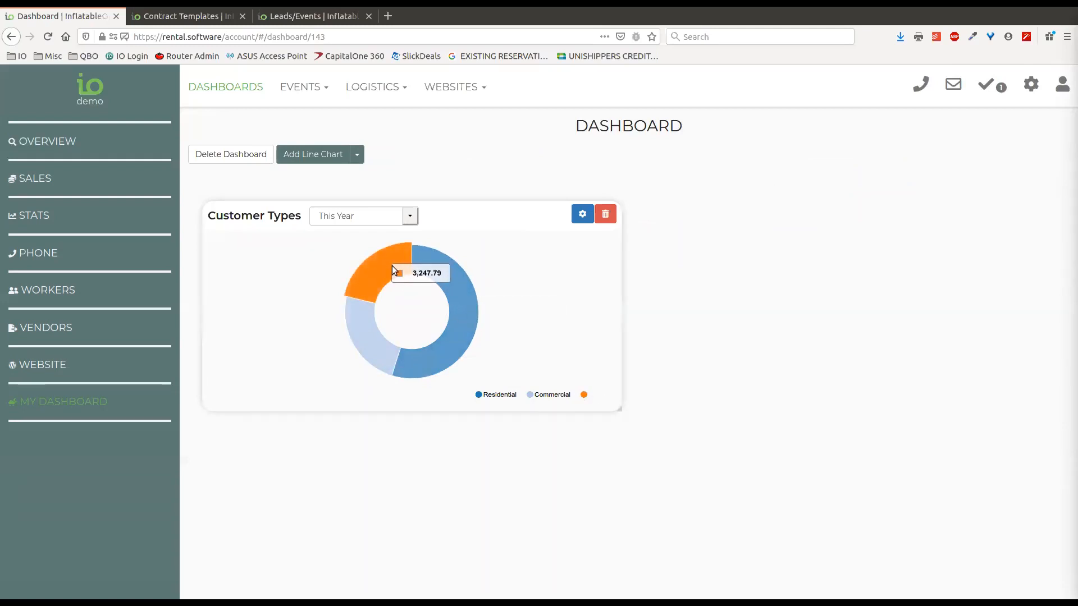
mouse_move(370, 339)
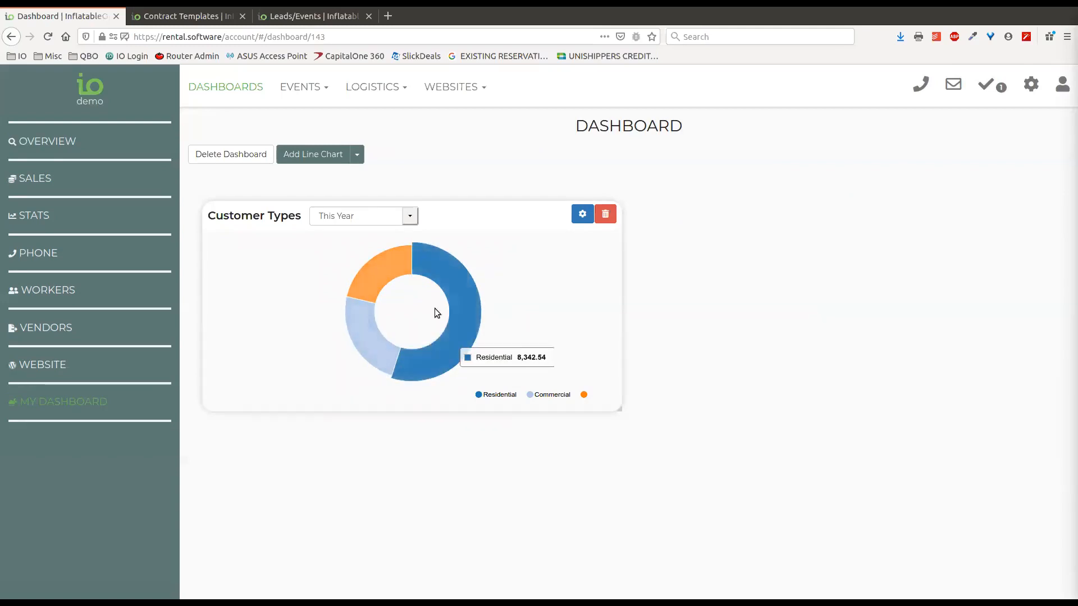
mouse_move(480, 333)
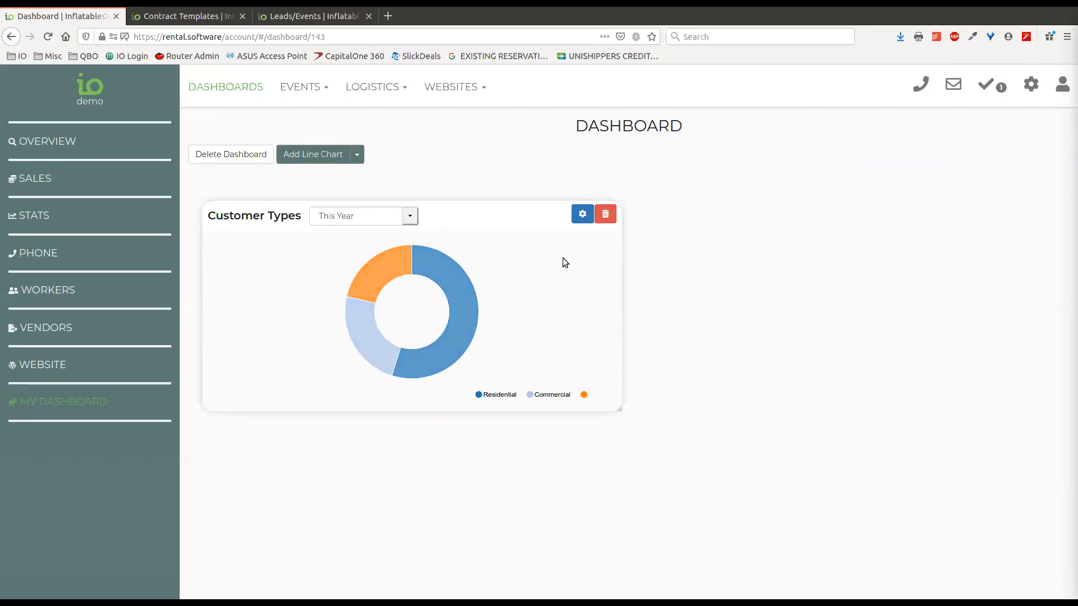
click(605, 215)
click(584, 364)
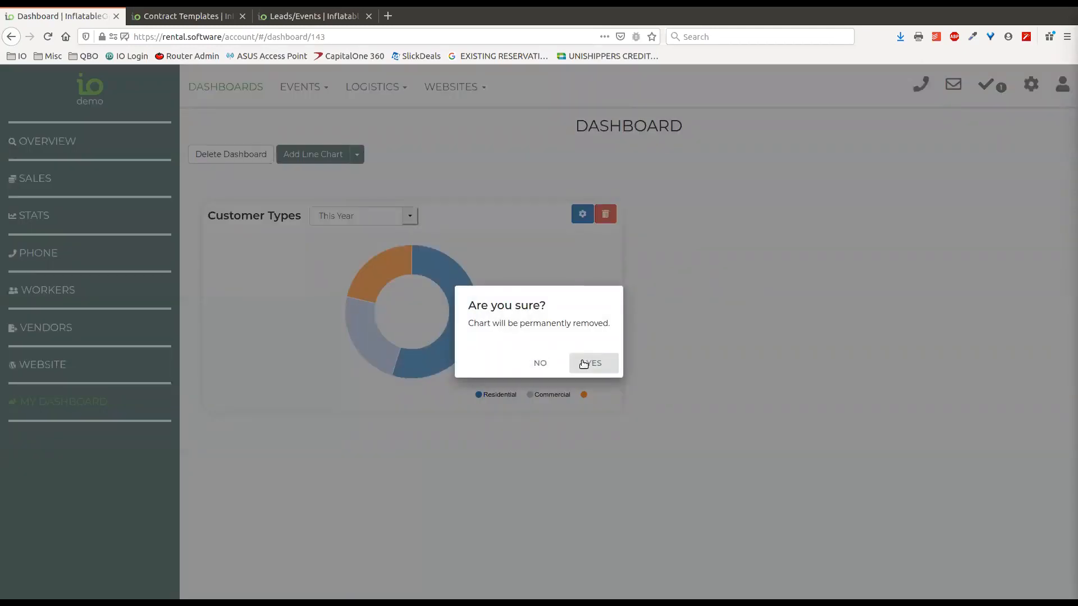
click(358, 155)
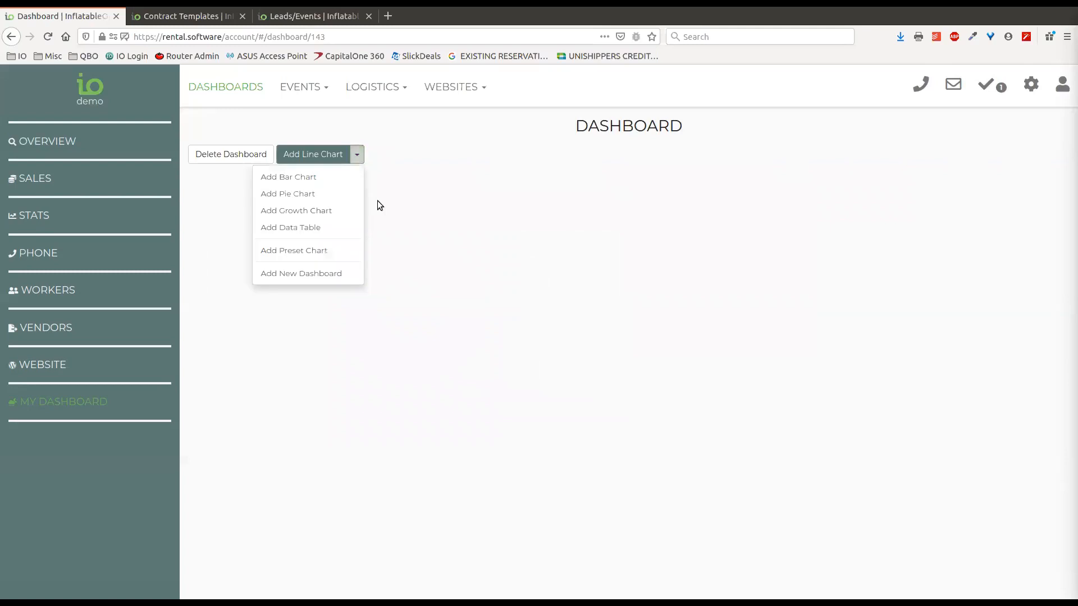
Start a new chart named 'Customer Types' limited to This Year
click(290, 177)
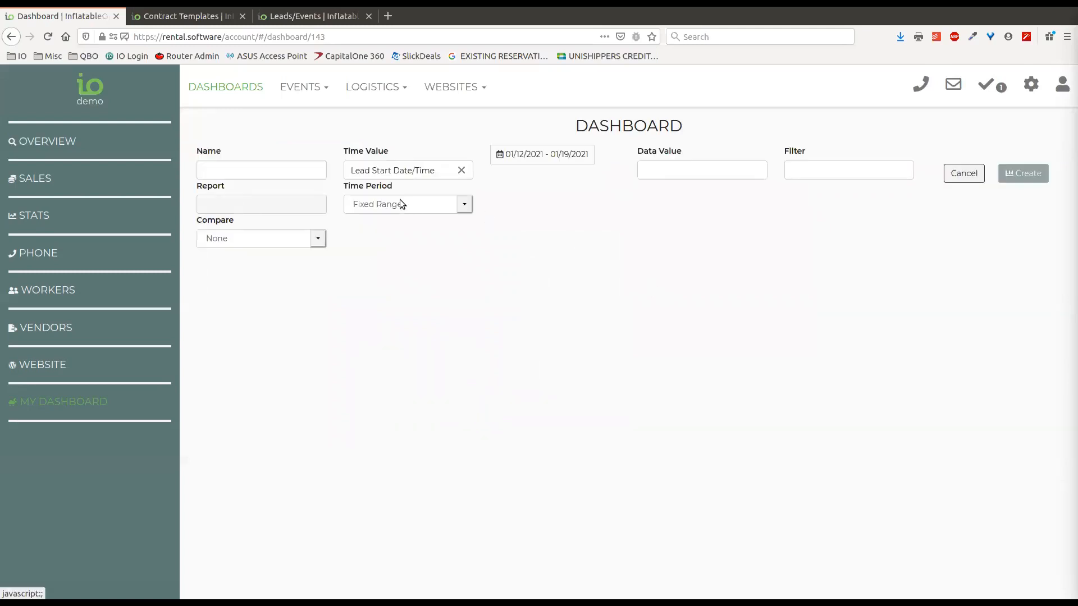
click(285, 170)
text(Customer Types)
click(381, 206)
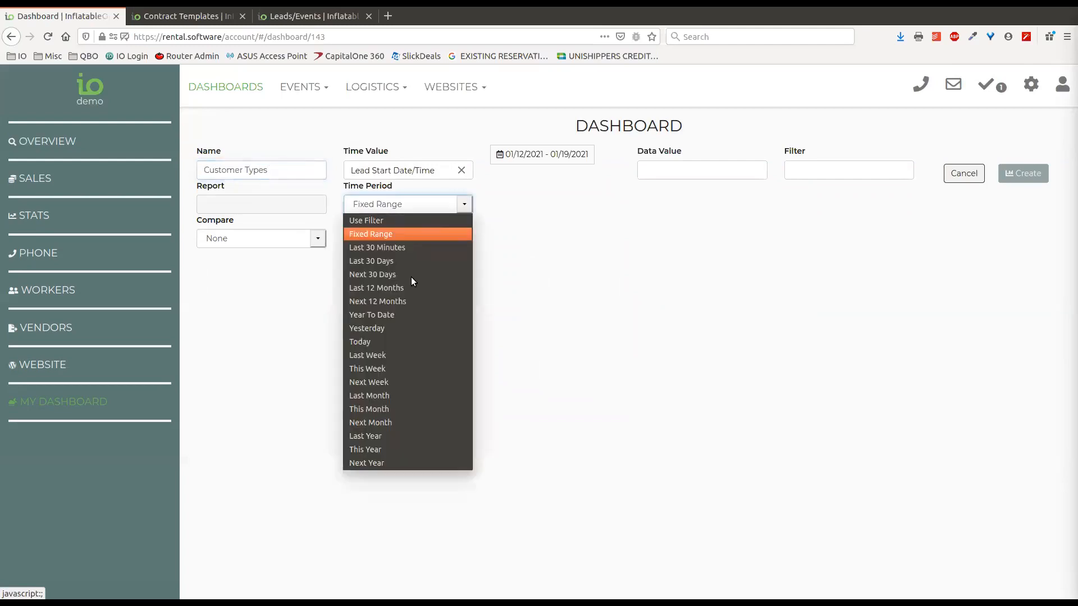
click(404, 449)
Use Lead $ Total as the data value with no filter and create the chart
click(554, 175)
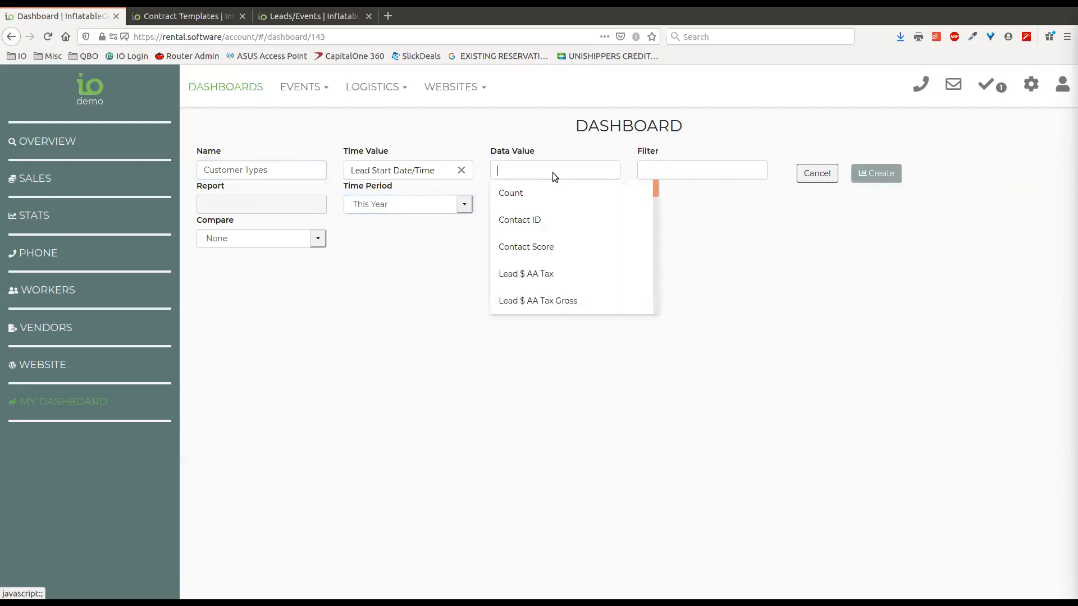
text(lead)
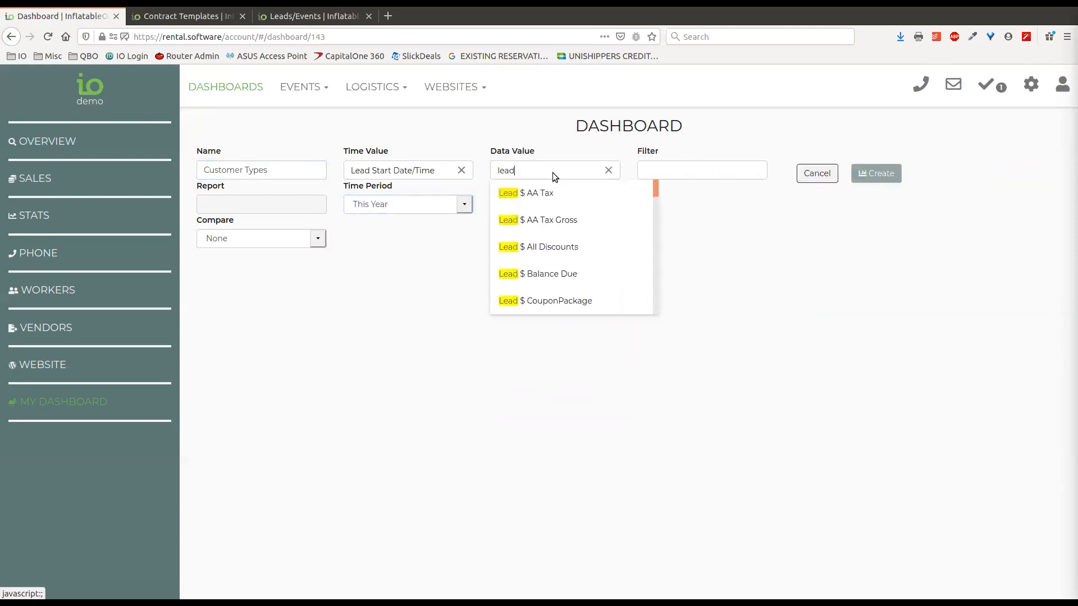
key(BackSpace)
key(BackSpace)
key(BackSpace)
key(BackSpace)
text(total)
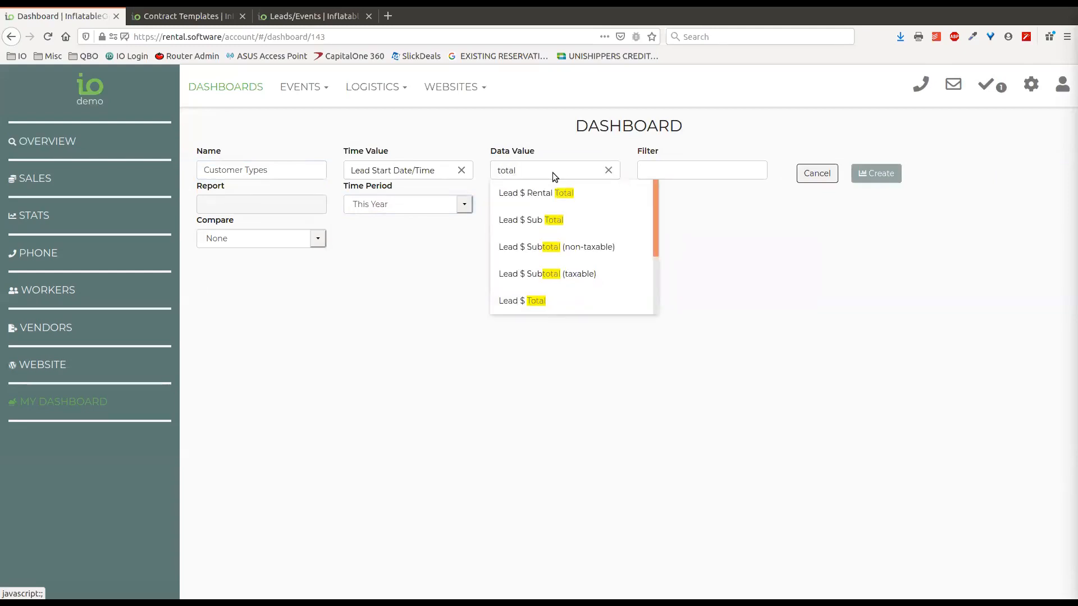
click(587, 288)
click(668, 170)
click(728, 133)
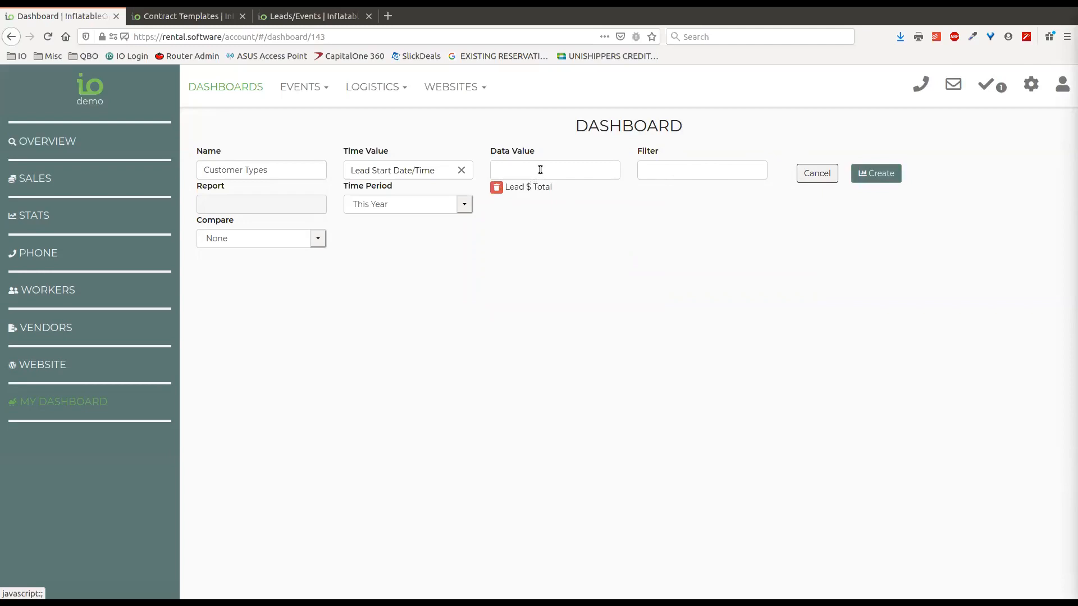
click(876, 173)
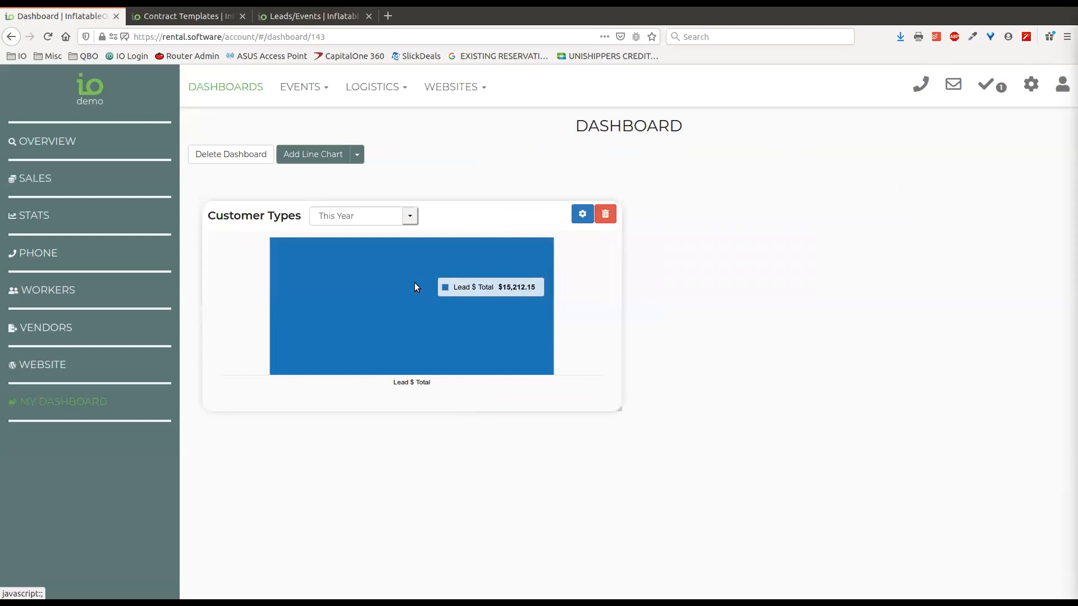
Cancel deleting the Customer Types chart and add Count as a second data value
click(605, 214)
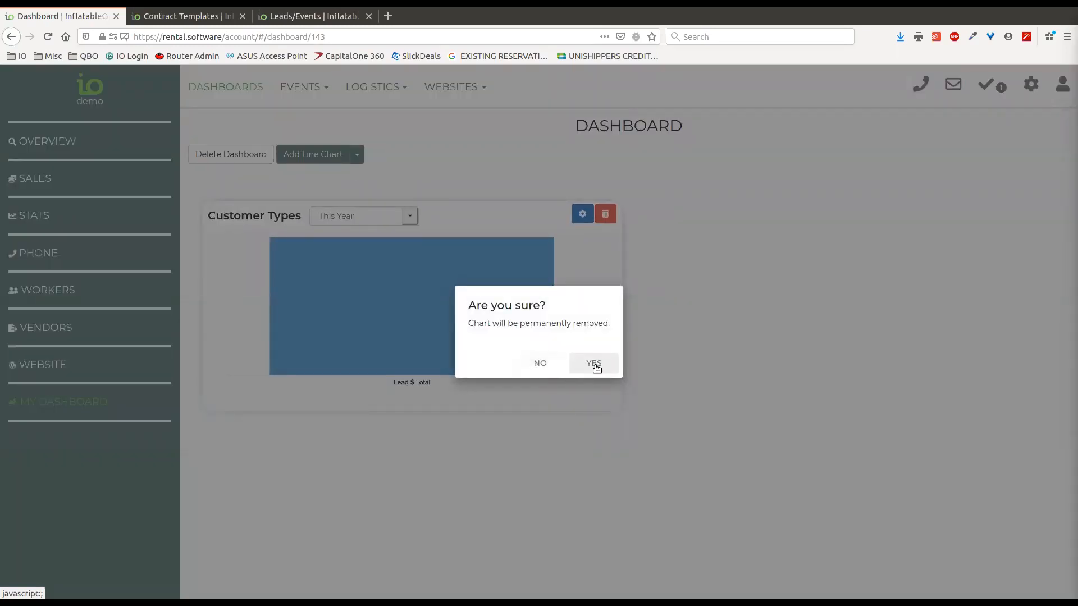
click(542, 363)
click(582, 214)
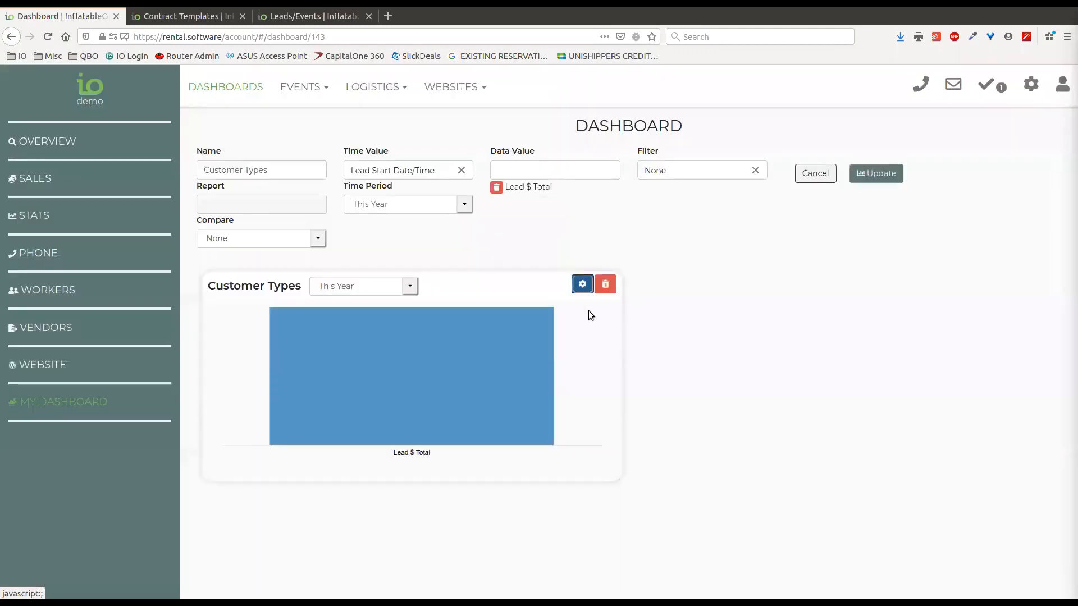
click(562, 170)
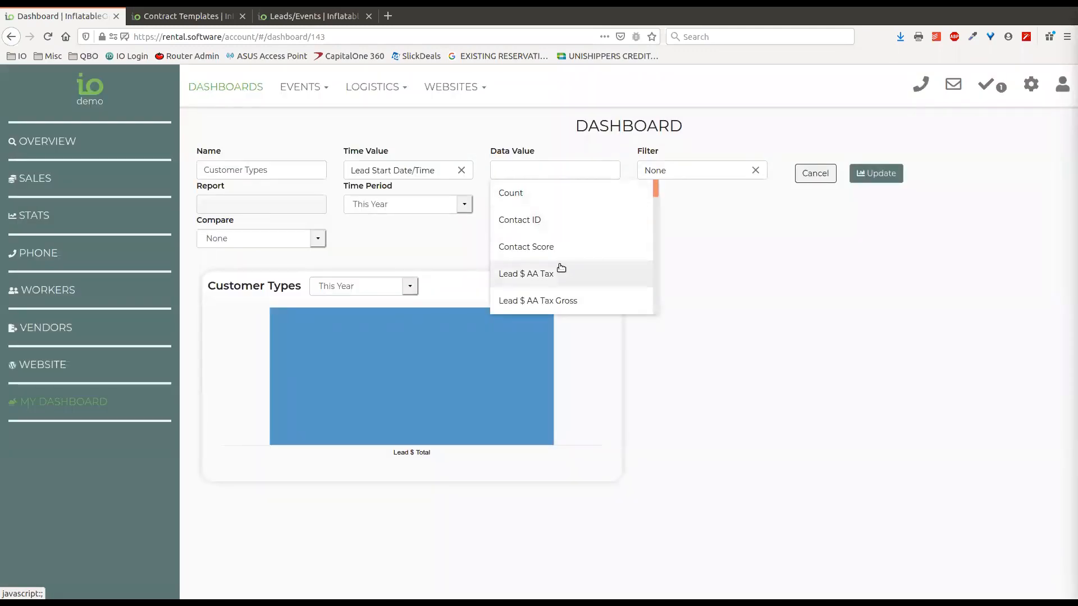
click(511, 192)
click(876, 173)
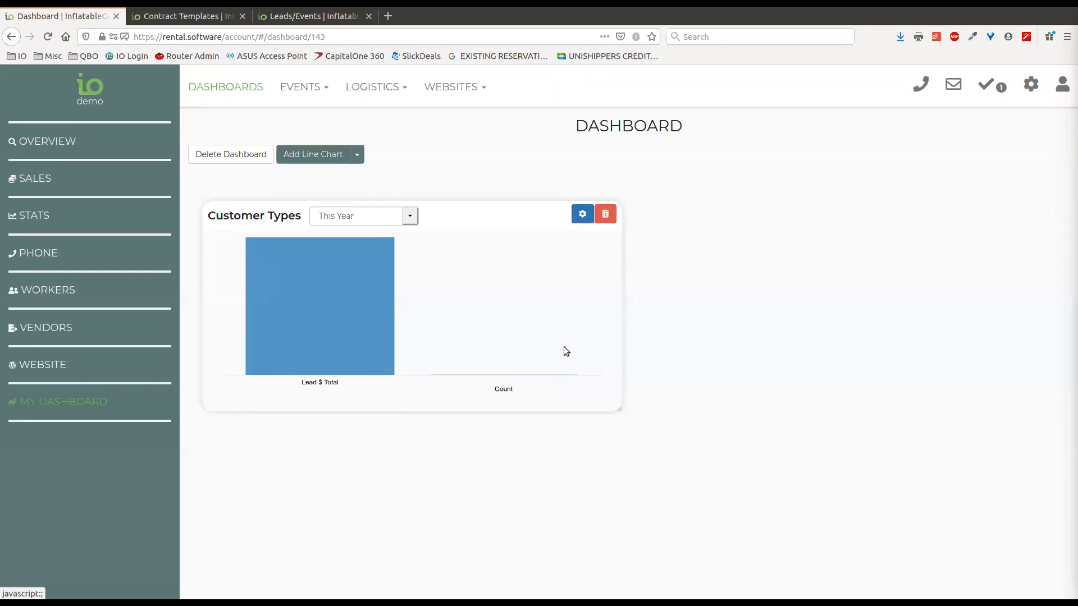
Replace Count with Lead $ Discount in the chart's data values
click(583, 215)
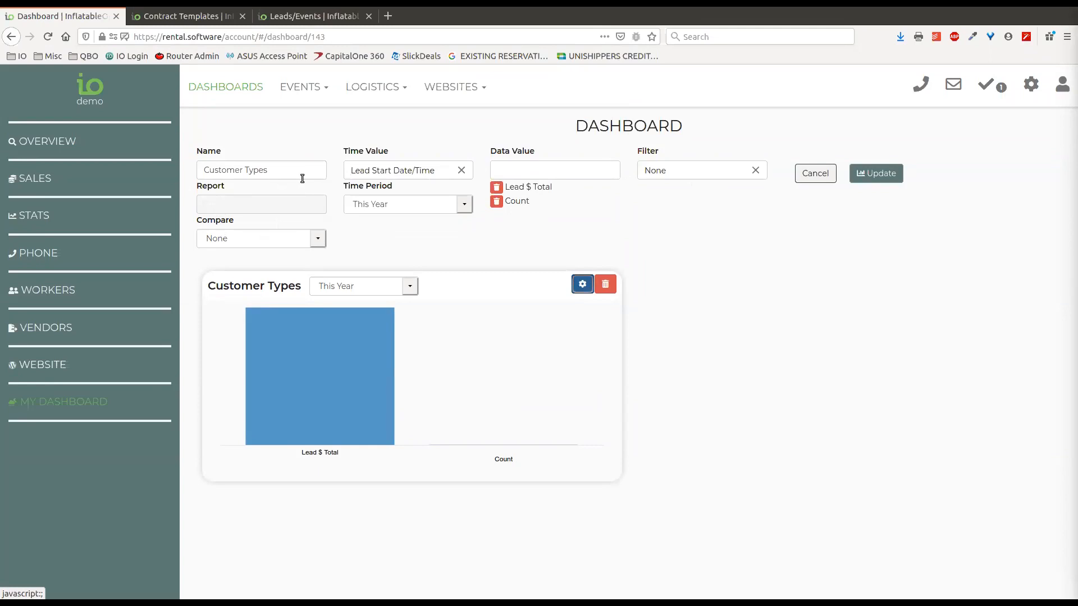
mouse_move(329, 403)
click(497, 203)
click(534, 171)
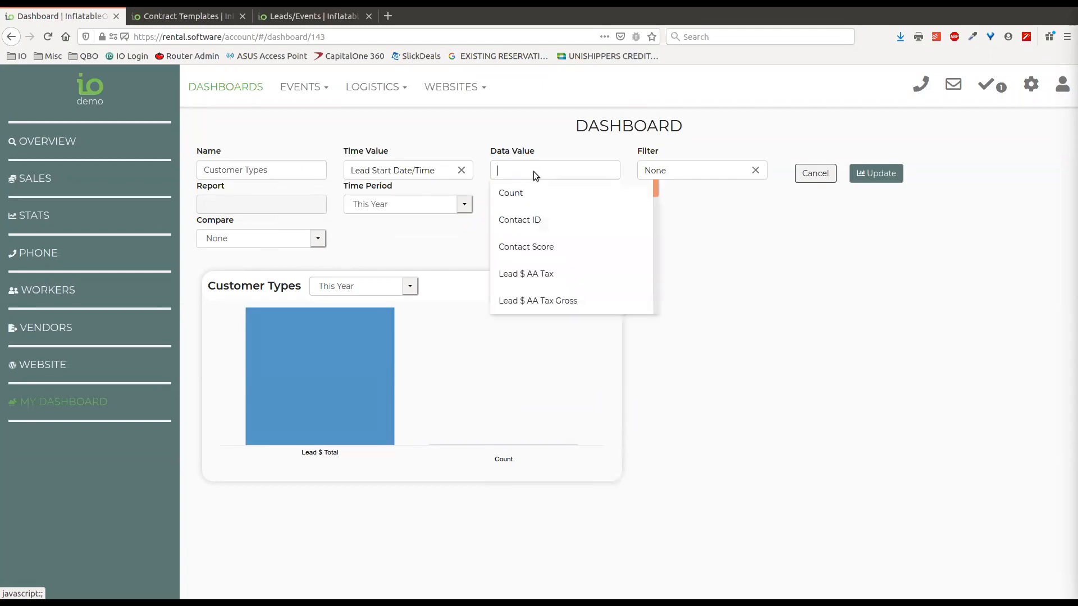
text(dis)
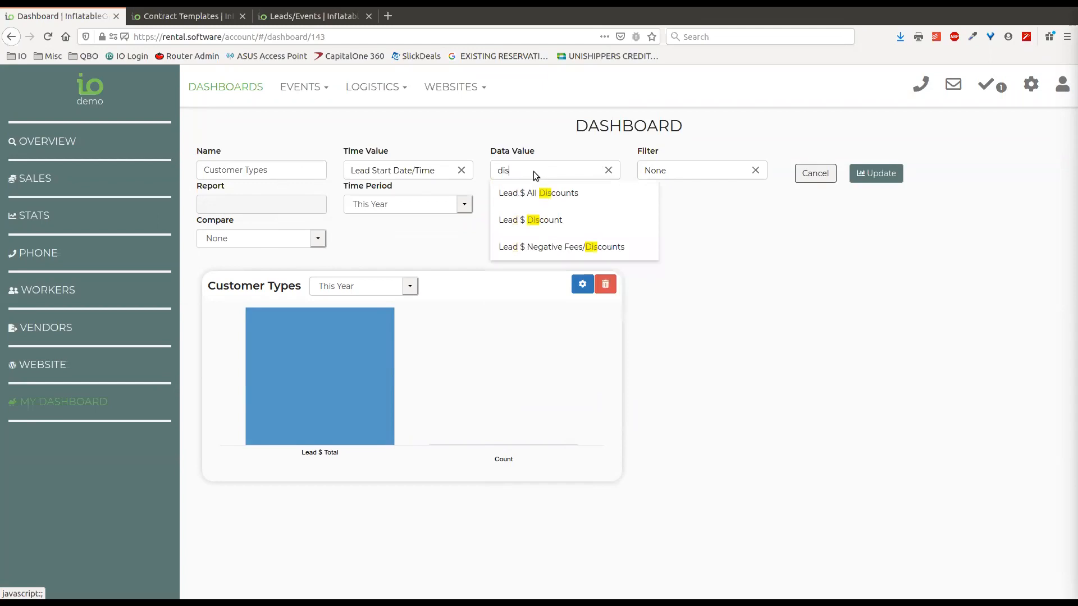
click(564, 219)
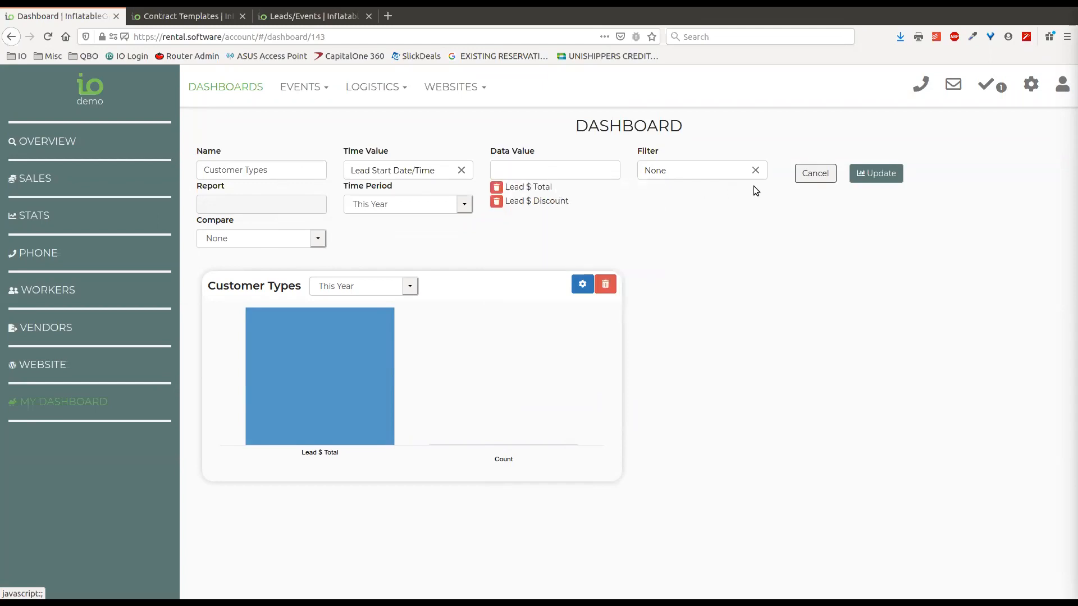
click(875, 174)
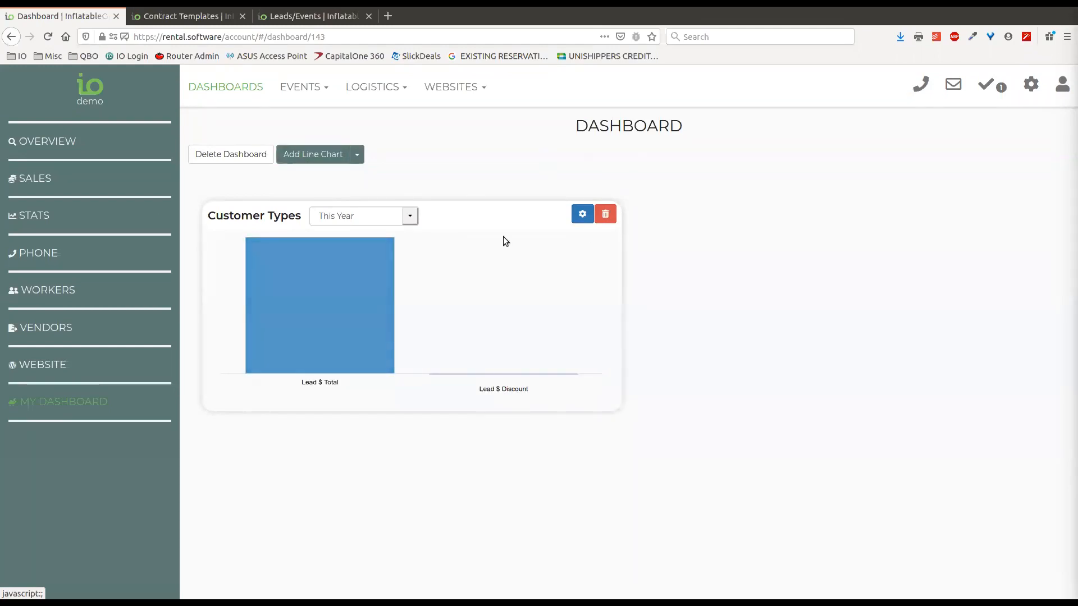
Add Lead $ Tax as a third data value on the Customer Types chart
click(582, 214)
click(569, 170)
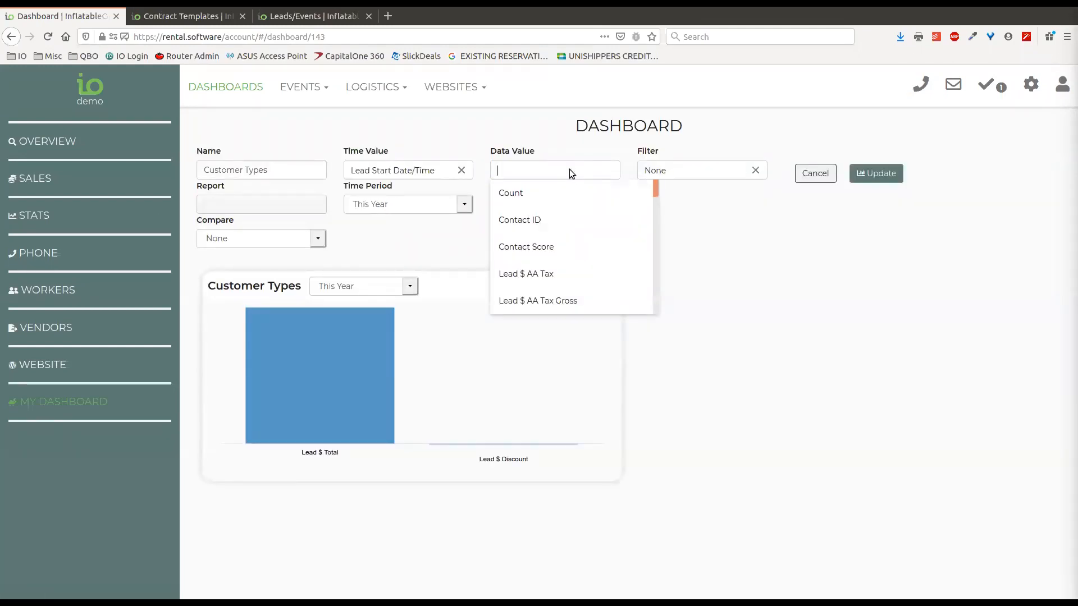
text(tax)
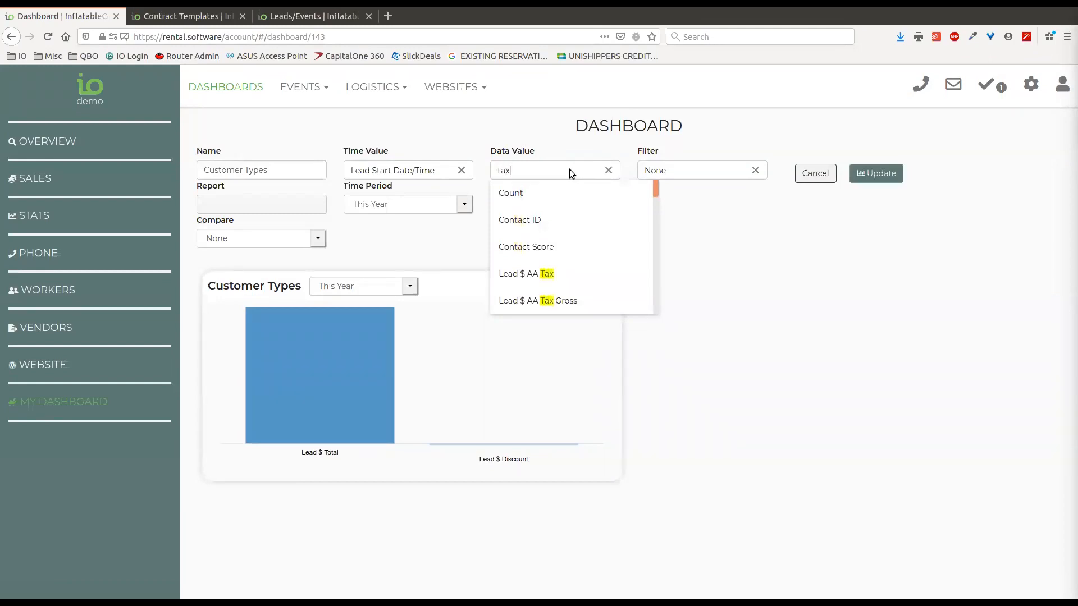
click(551, 301)
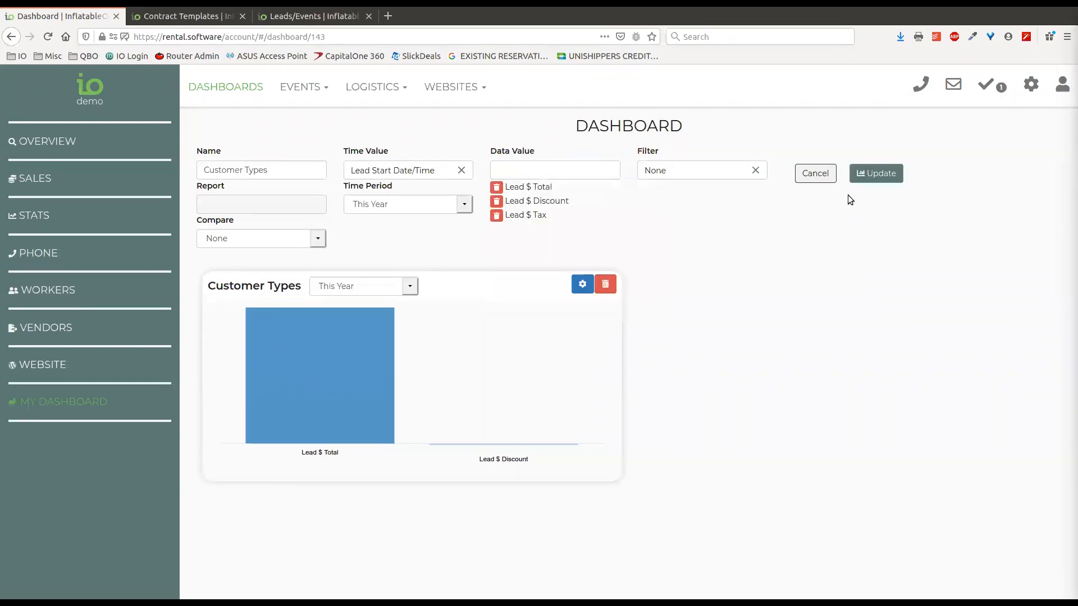
click(876, 173)
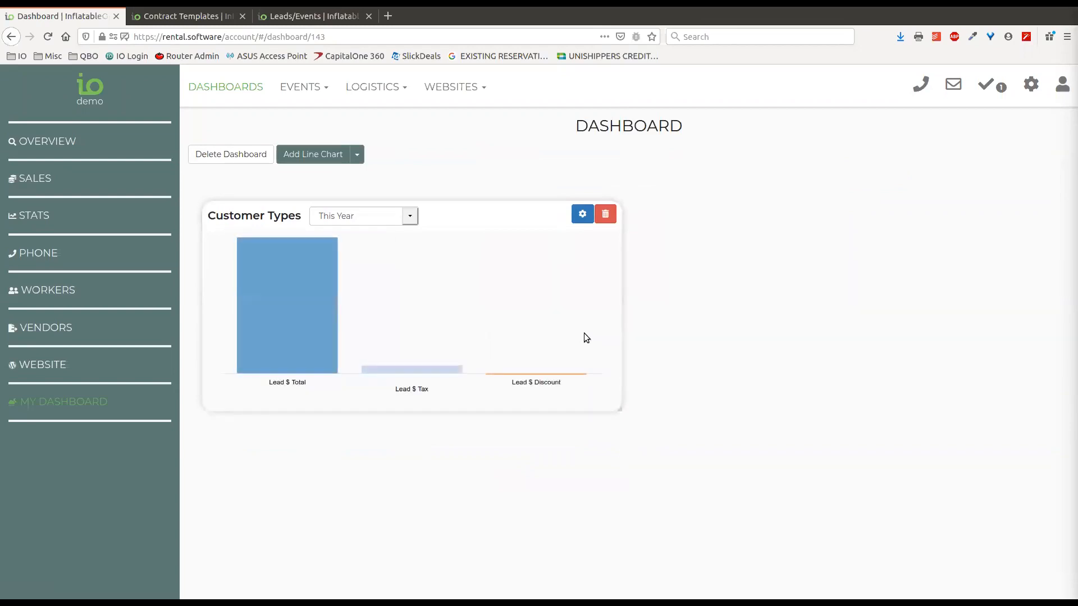
mouse_move(429, 372)
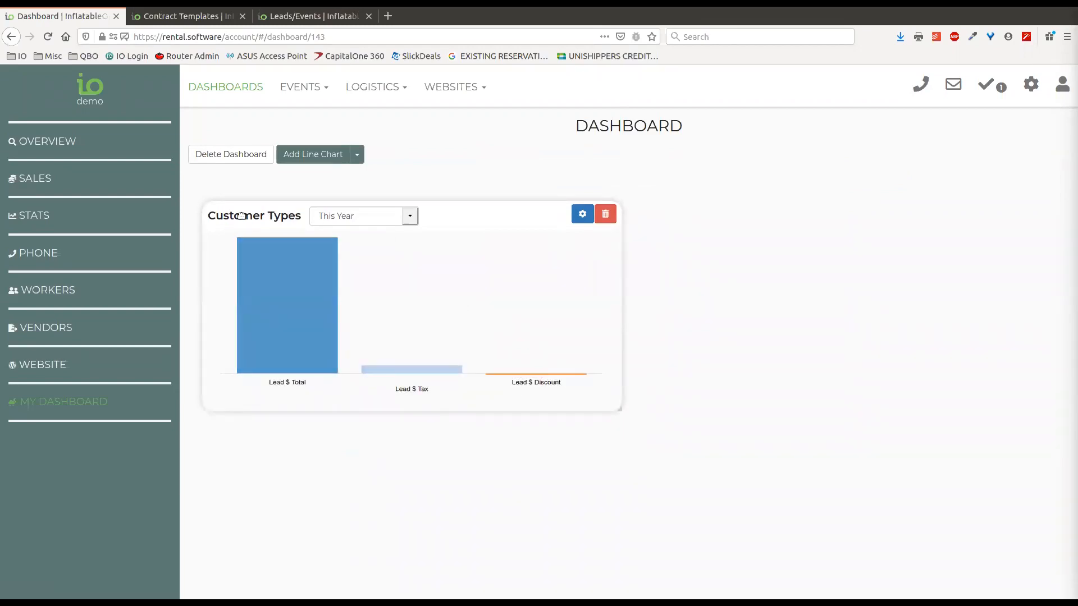
Replace Lead $ Total with Lead $ Total Less Tax and compare by previous Period
click(582, 214)
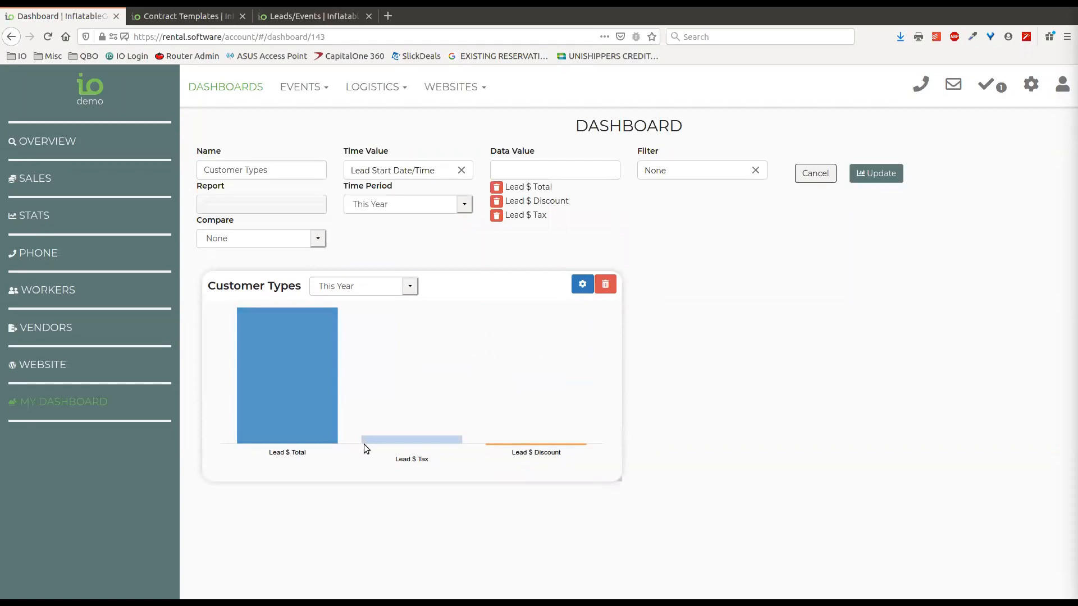
click(498, 190)
click(531, 170)
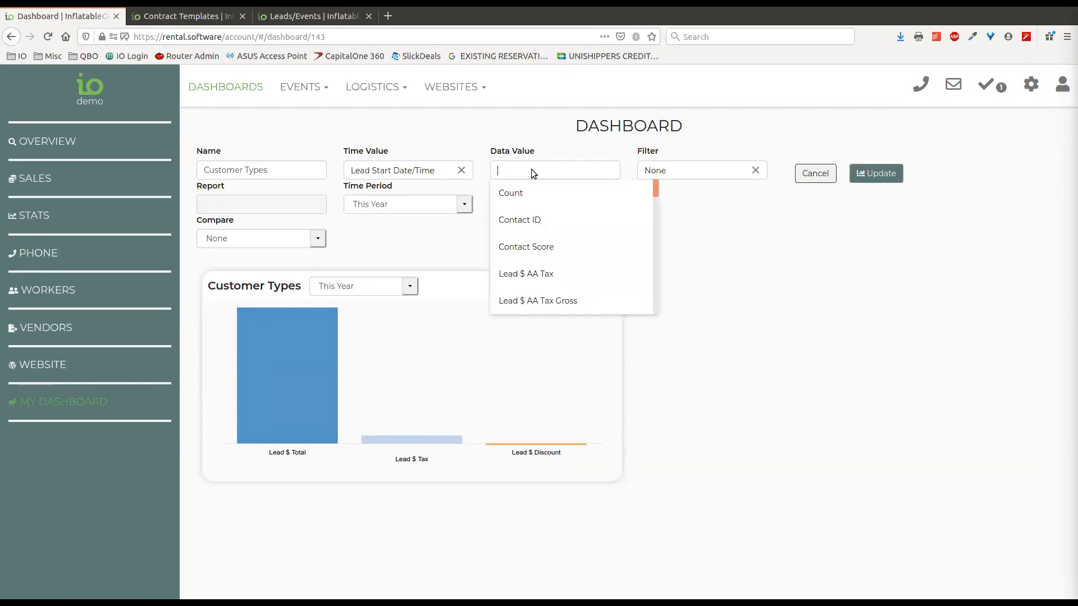
text(tax)
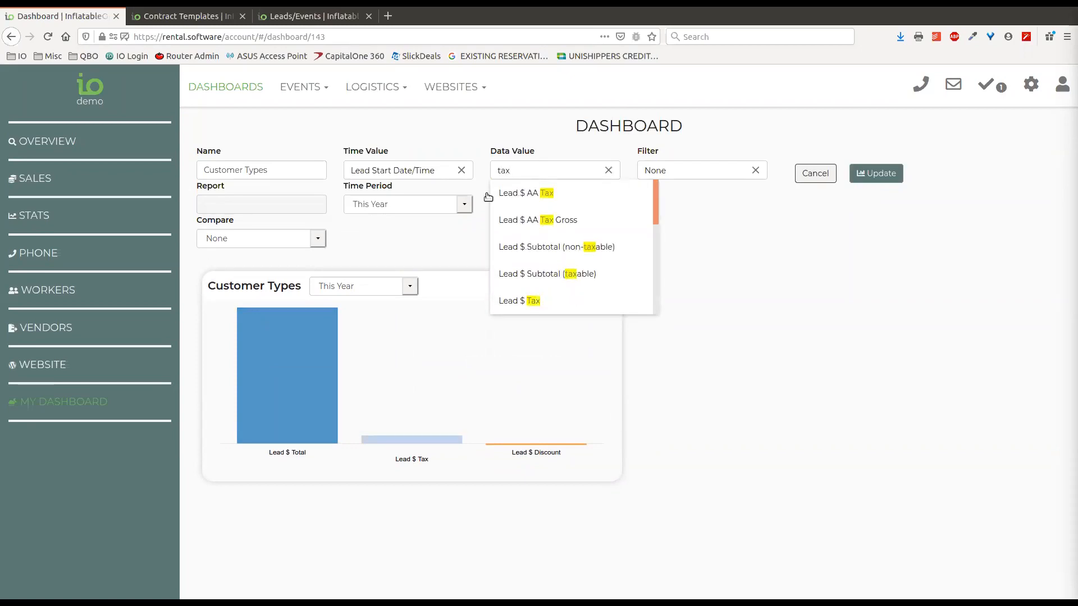
scroll(581, 277, down, 3)
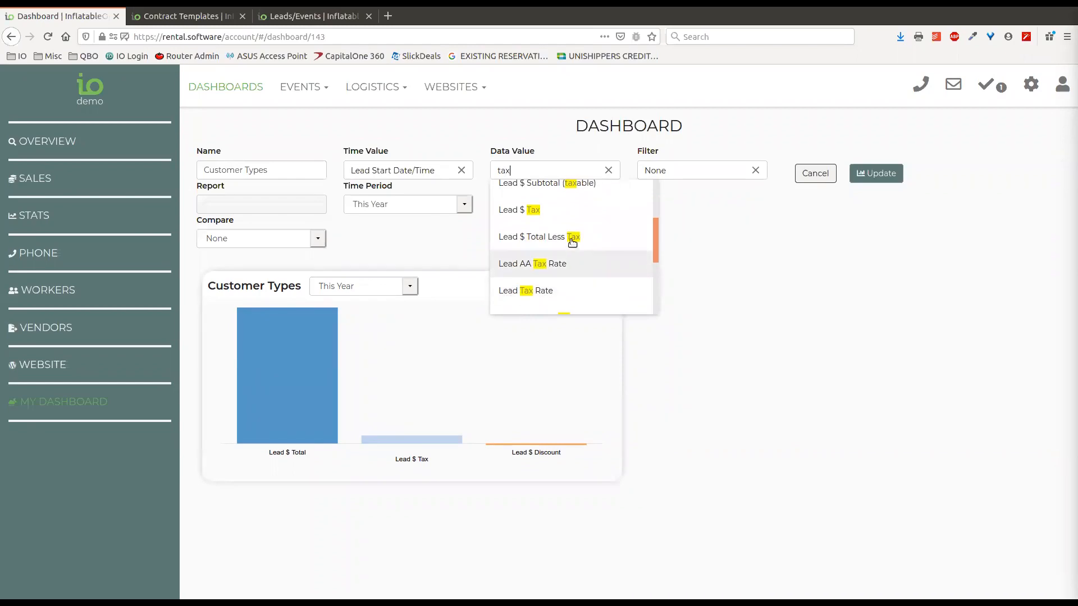
click(572, 241)
click(317, 240)
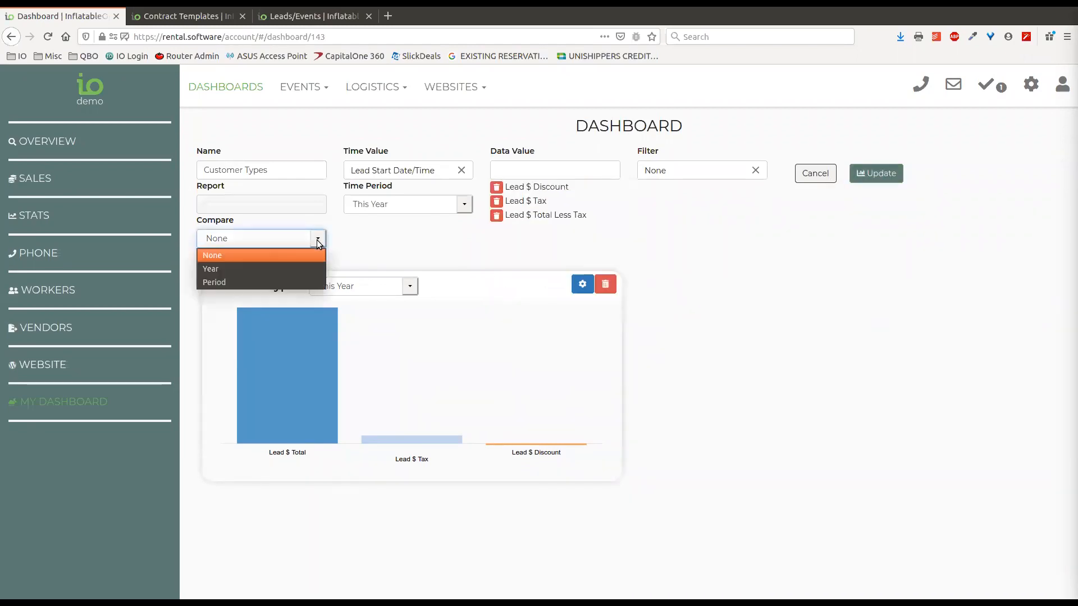
click(227, 282)
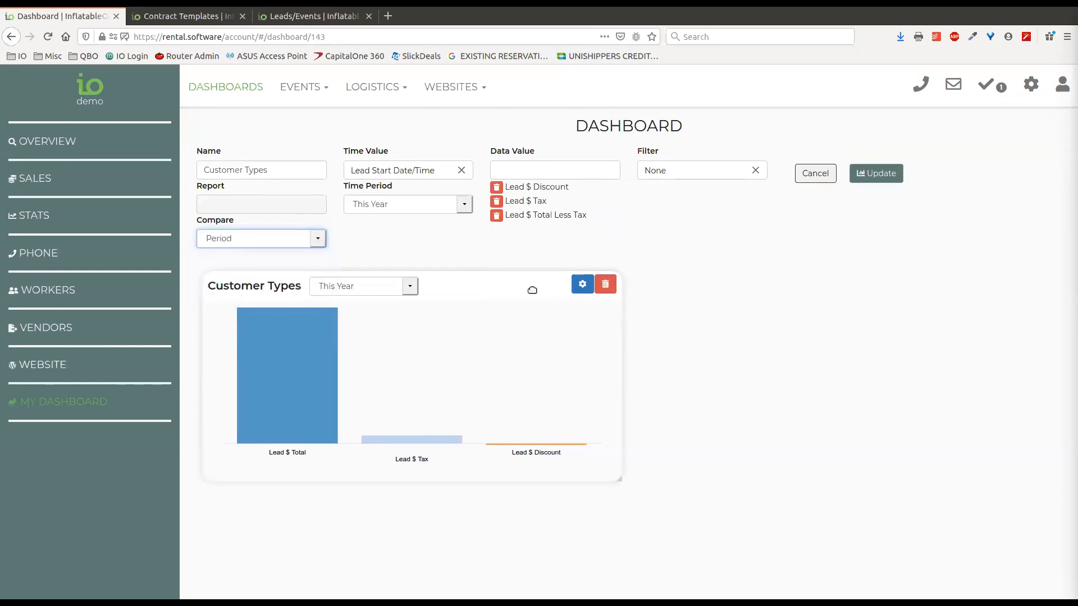
click(870, 175)
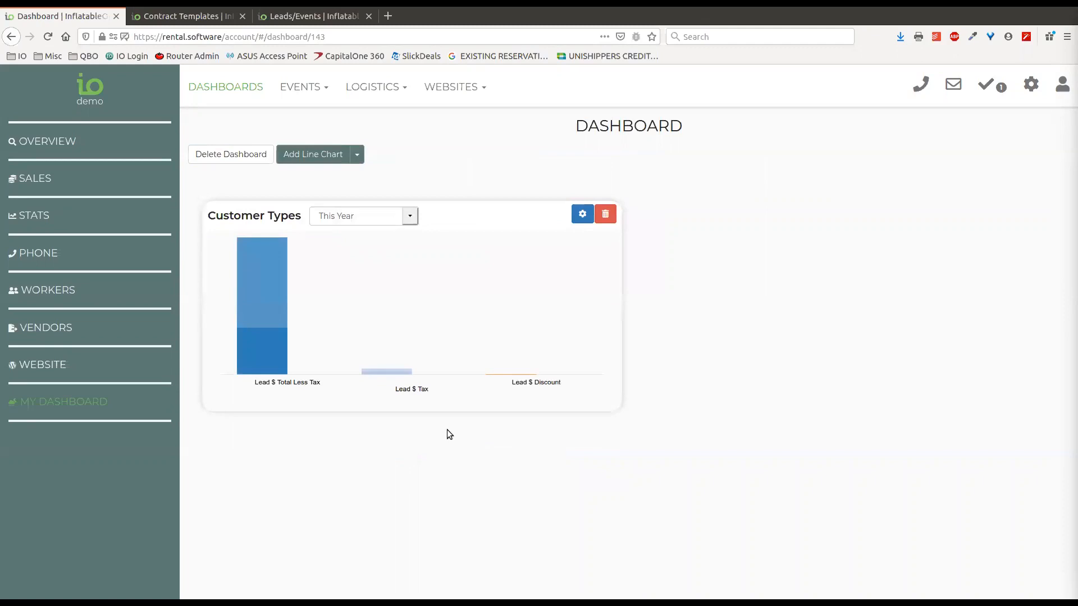
mouse_move(260, 353)
mouse_move(253, 359)
mouse_move(400, 371)
mouse_move(277, 342)
click(582, 214)
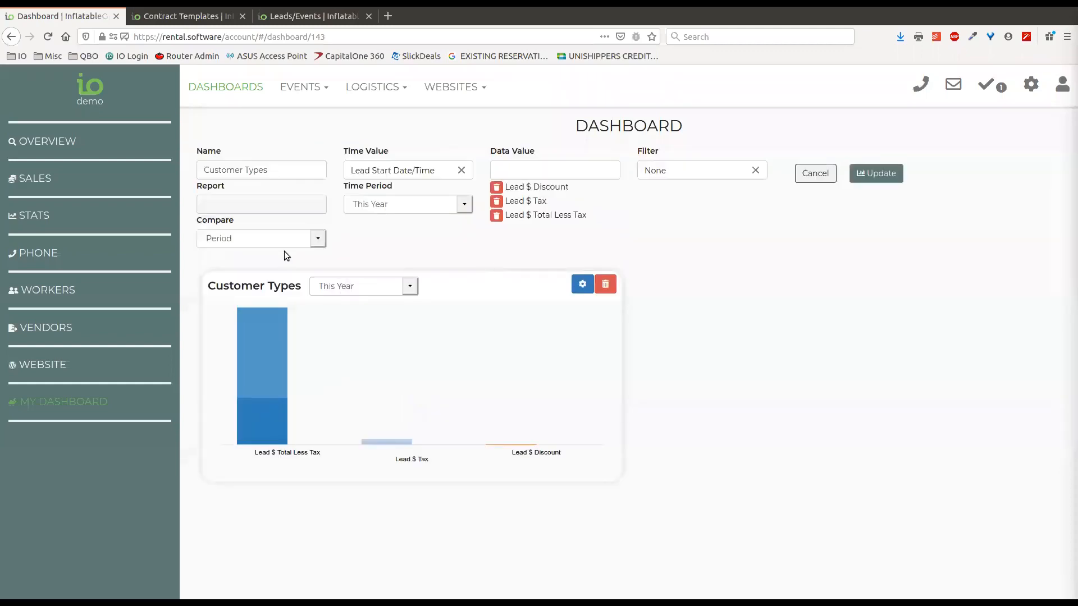
click(813, 178)
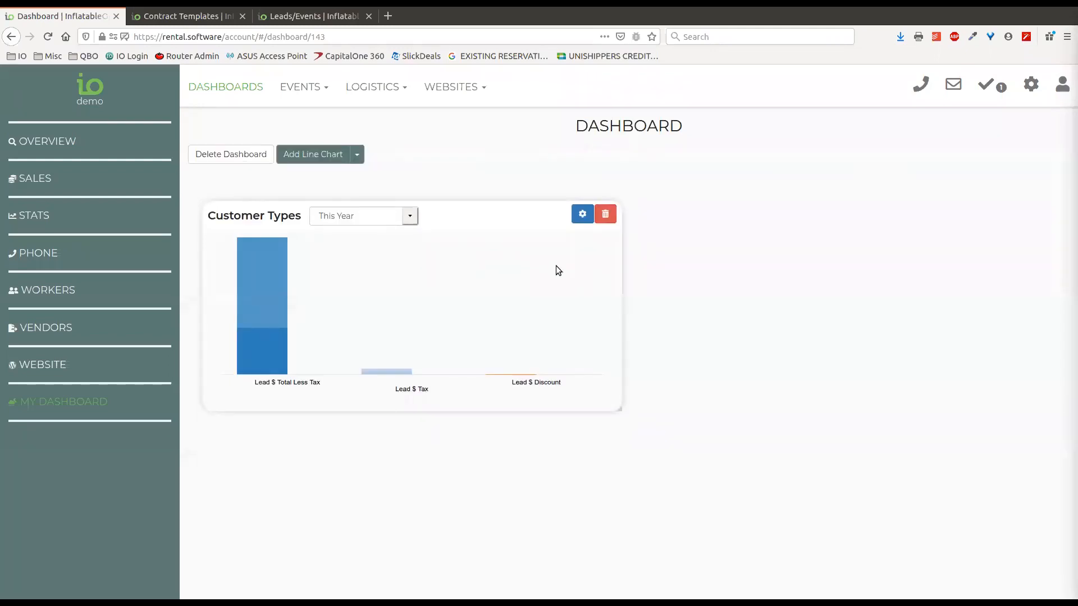
Add a Balance Due data table based on the Balance Due report, limited to This Year
click(358, 156)
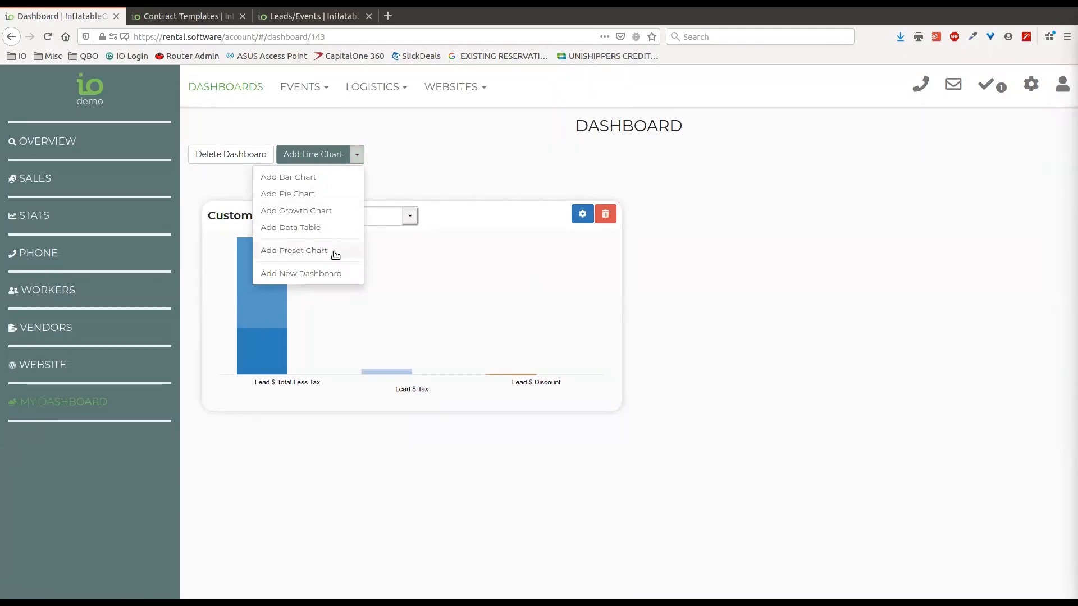
click(310, 228)
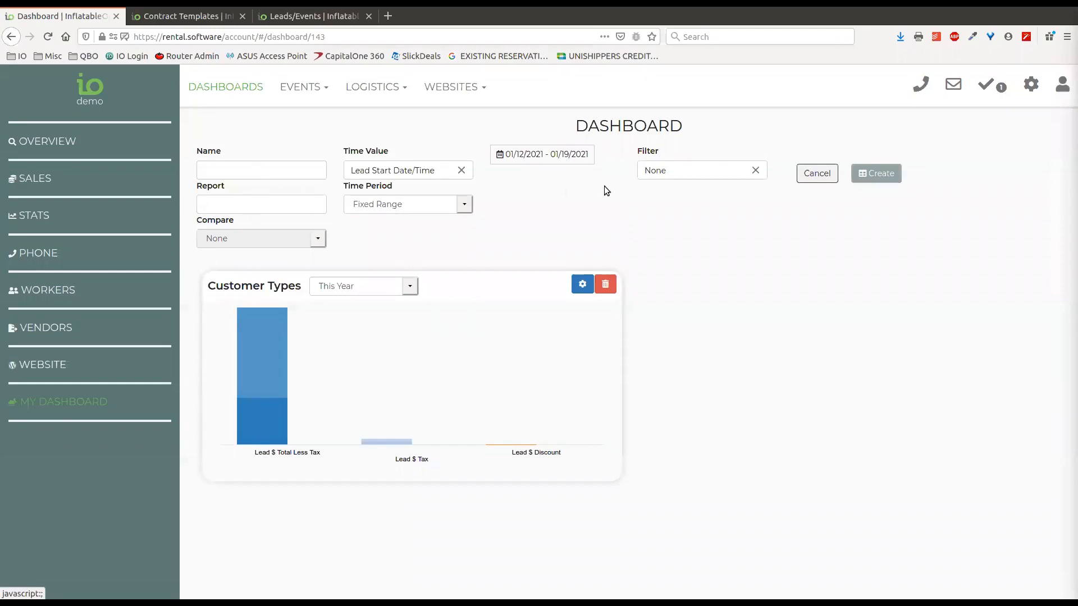
click(225, 203)
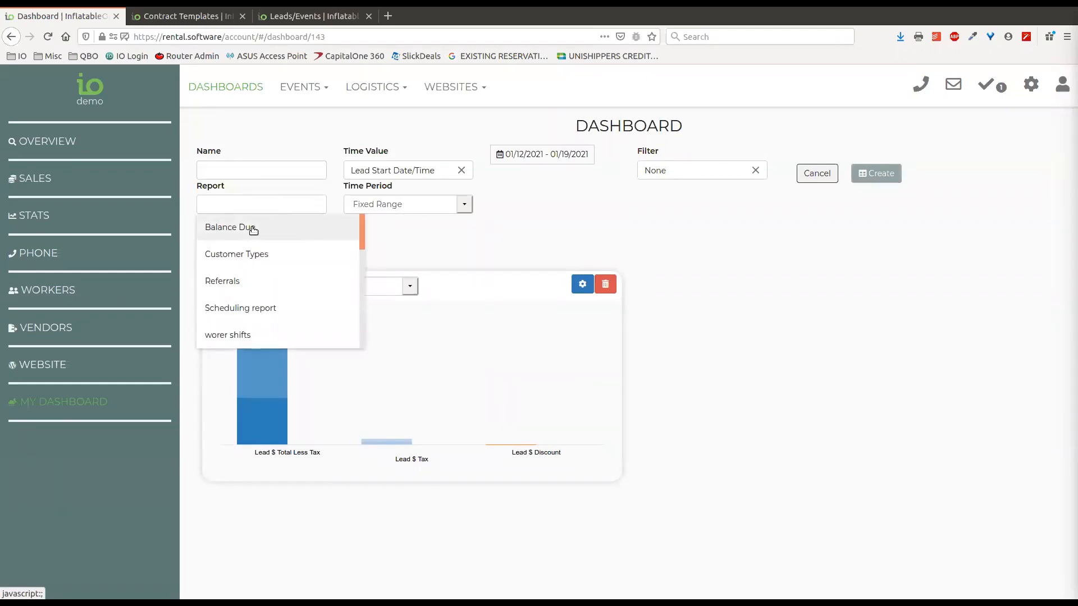
click(252, 227)
click(276, 171)
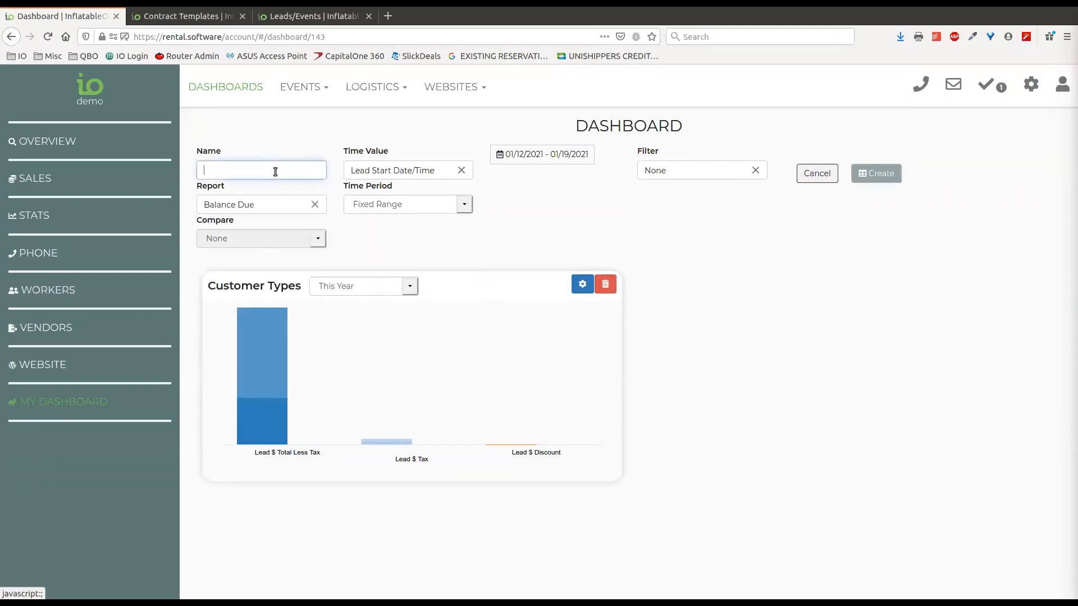
text(Balance)
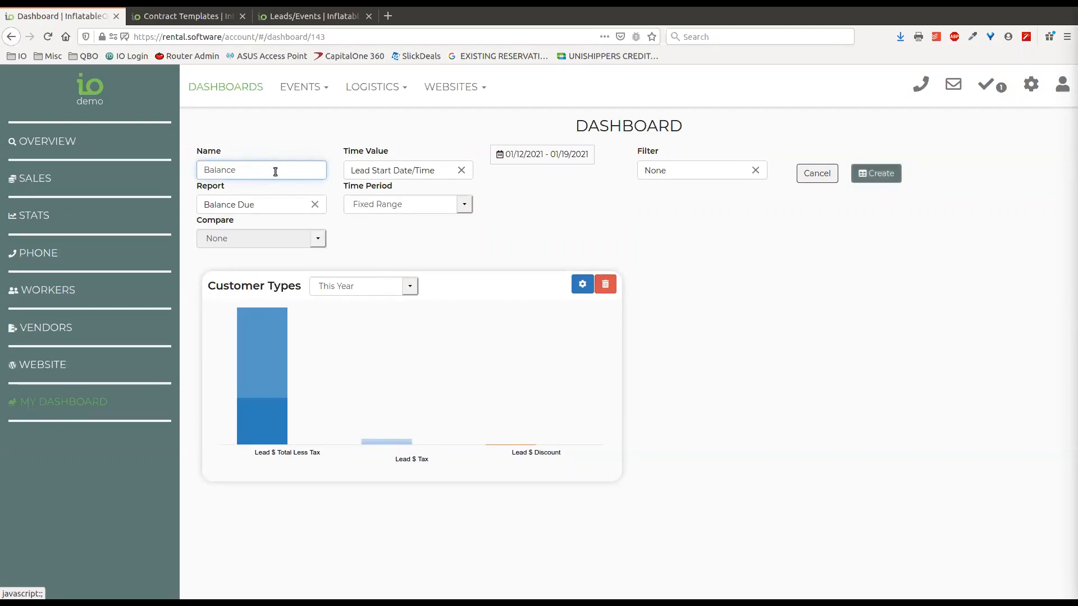
click(464, 204)
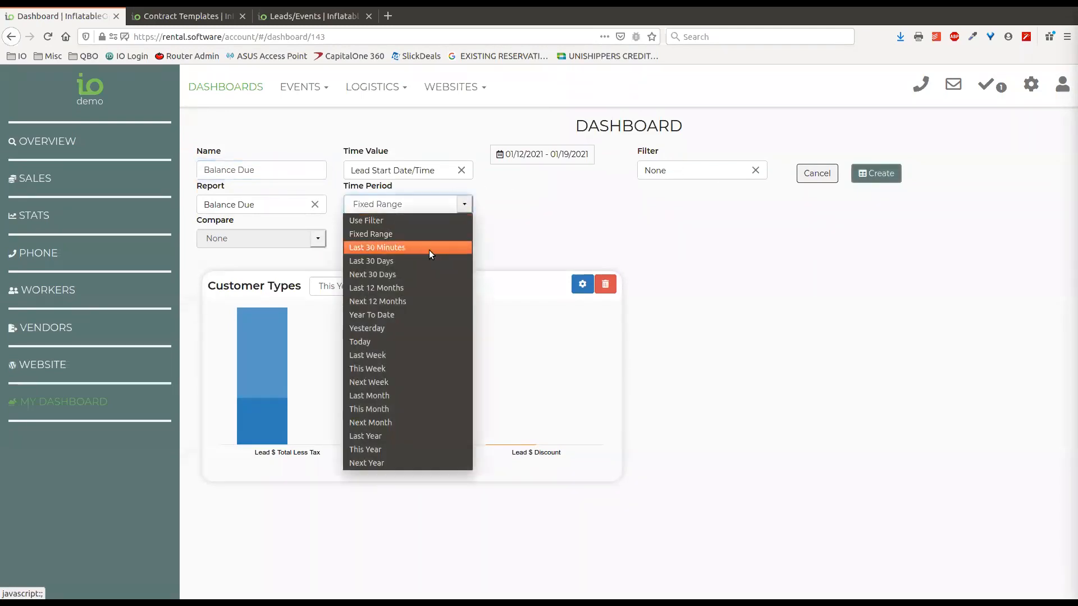
click(410, 453)
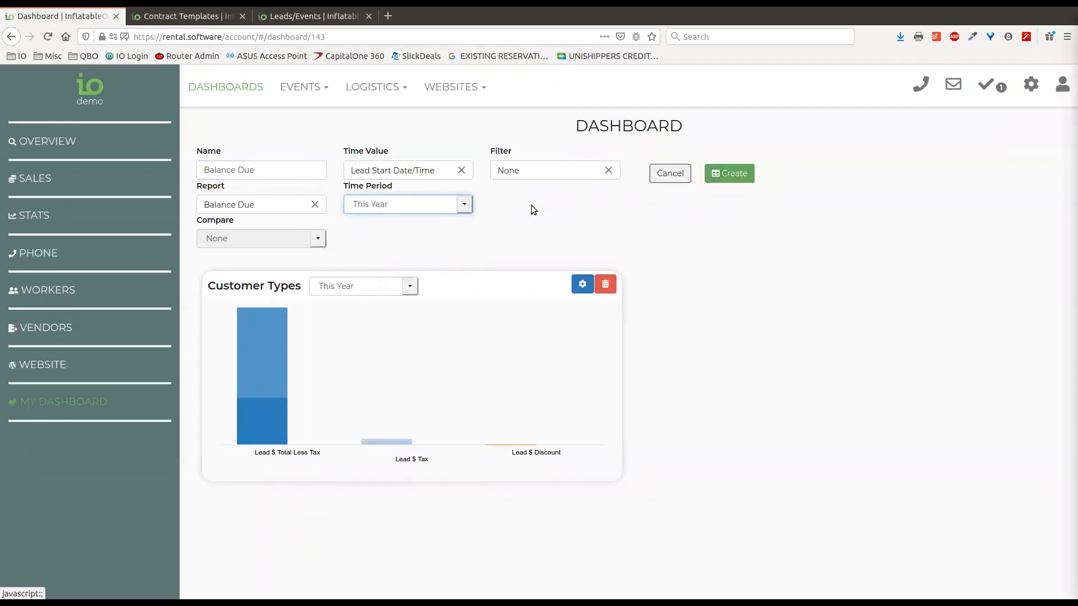
click(730, 179)
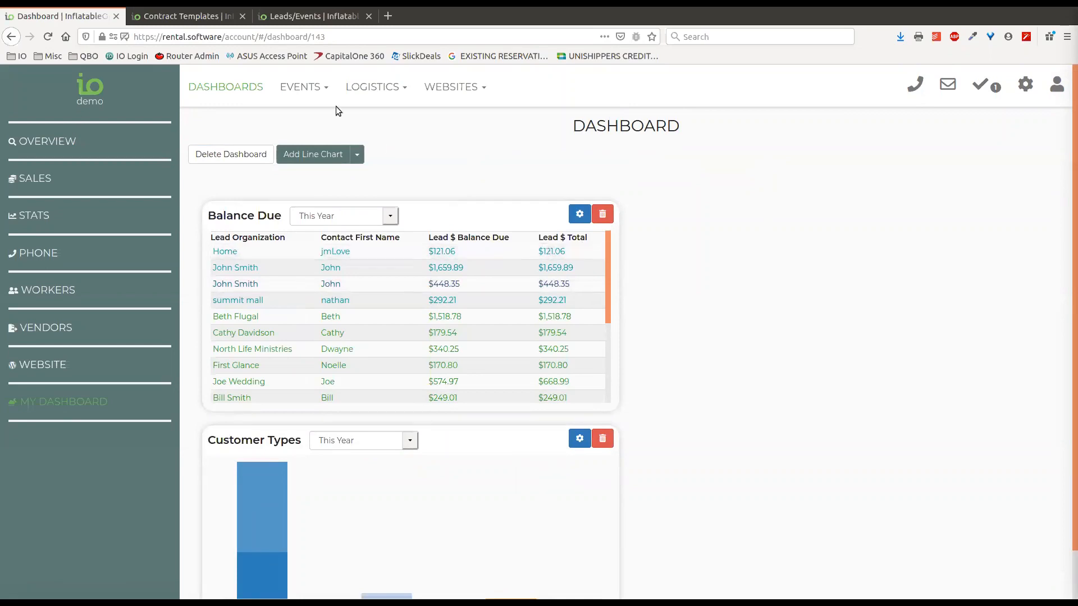
Apply the Balance Due saved report to the Leads/Events list
click(245, 18)
click(185, 16)
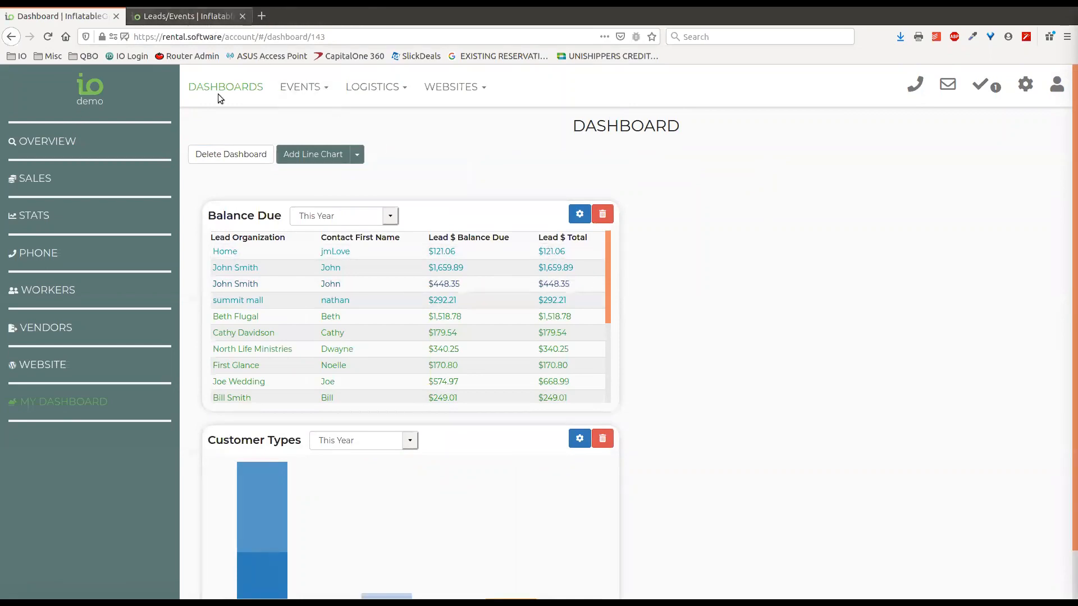
click(888, 170)
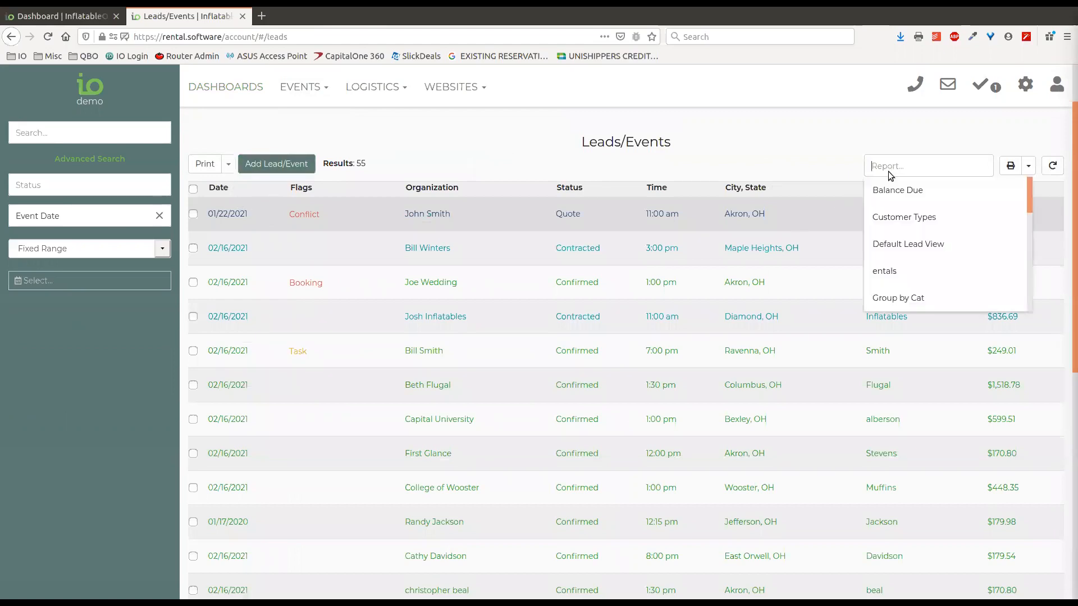
text(dalance)
key(BackSpace)
key(BackSpace)
key(BackSpace)
key(BackSpace)
key(BackSpace)
key(BackSpace)
text(ba)
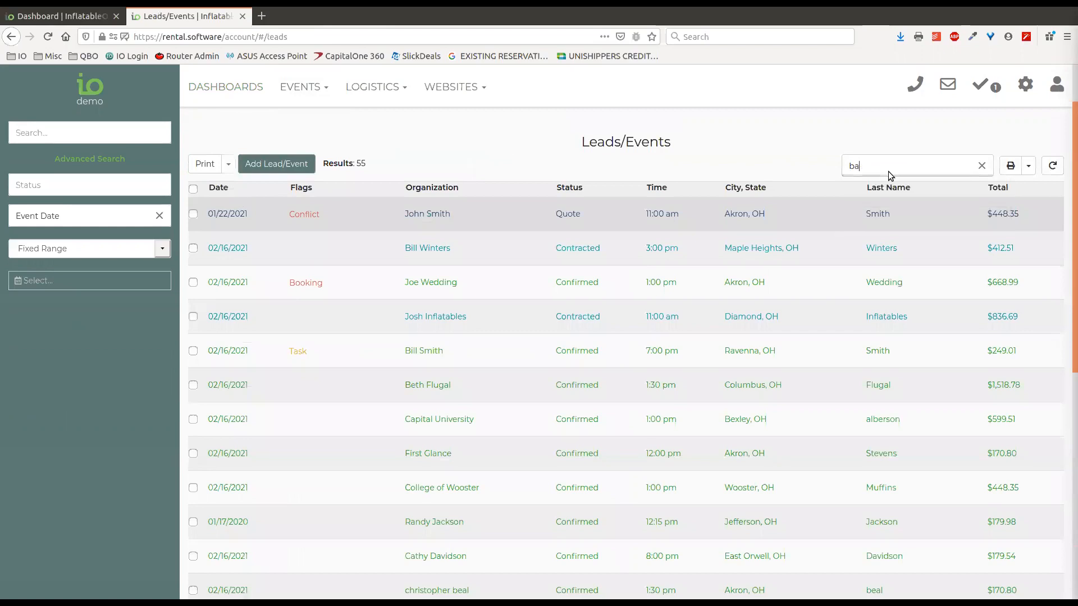
click(885, 189)
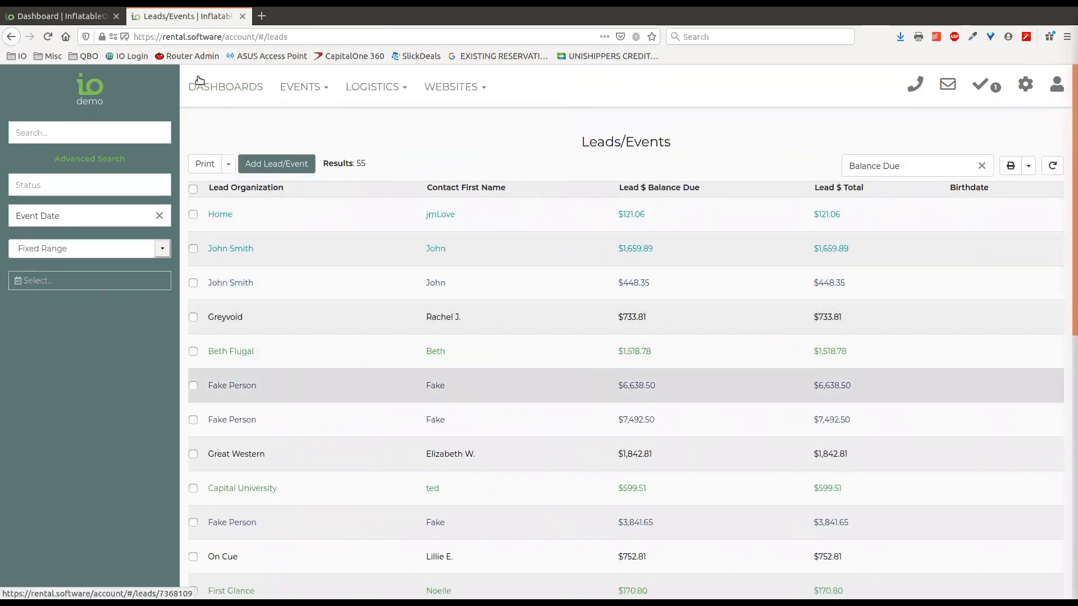
Compare the Leads/Events Balance Due list against the dashboard's Balance Due table
click(67, 16)
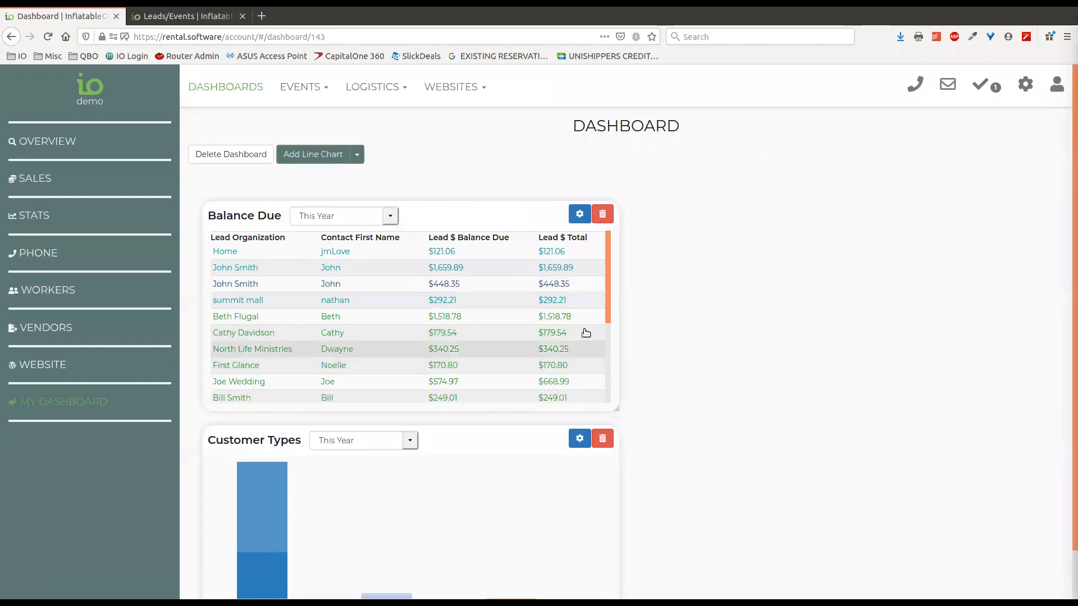
click(180, 16)
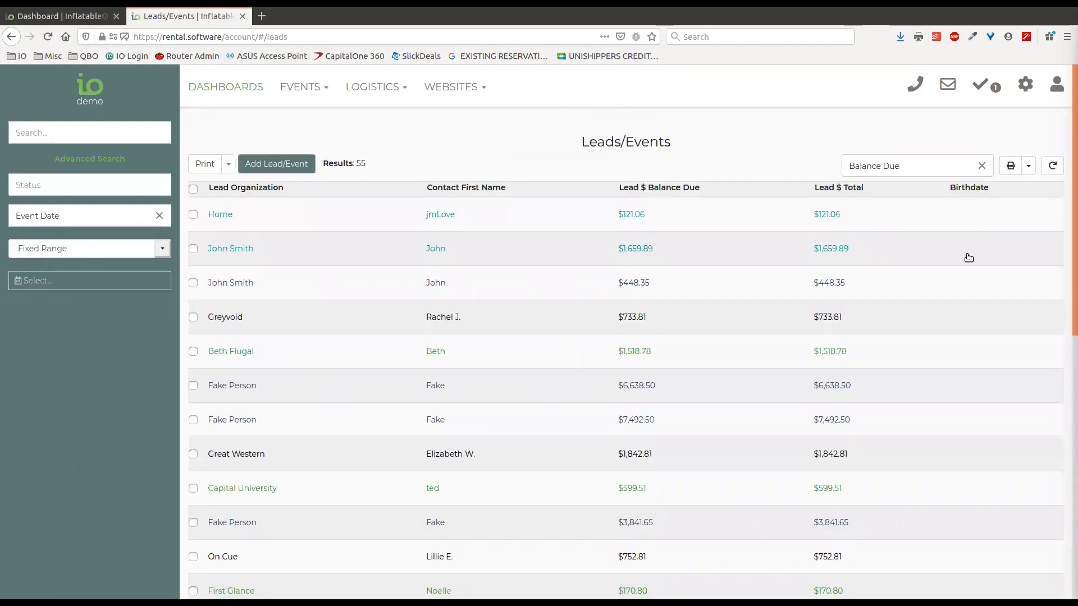
click(80, 24)
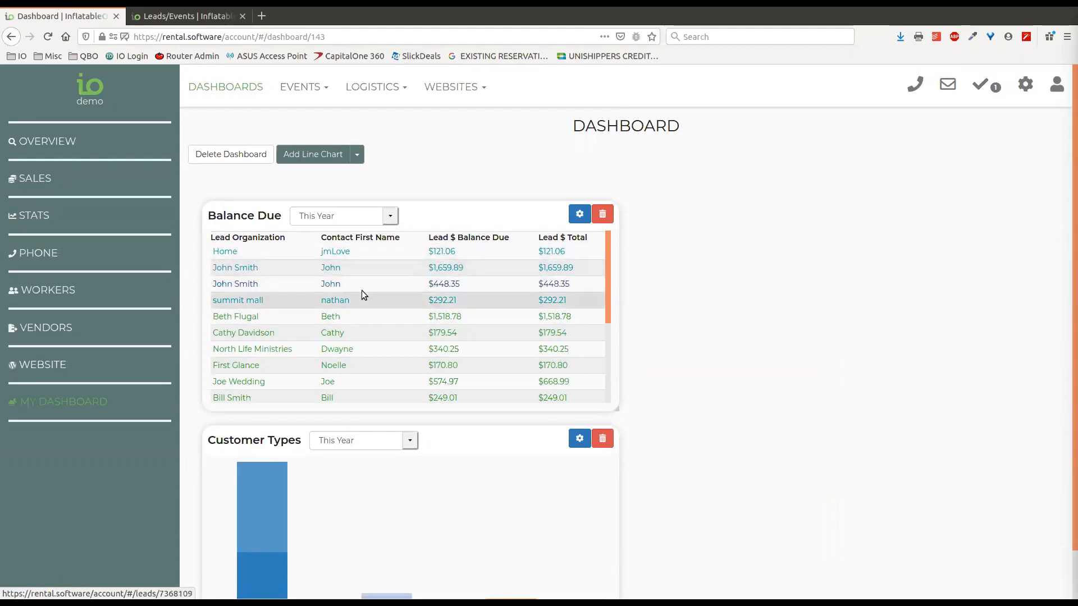
click(203, 16)
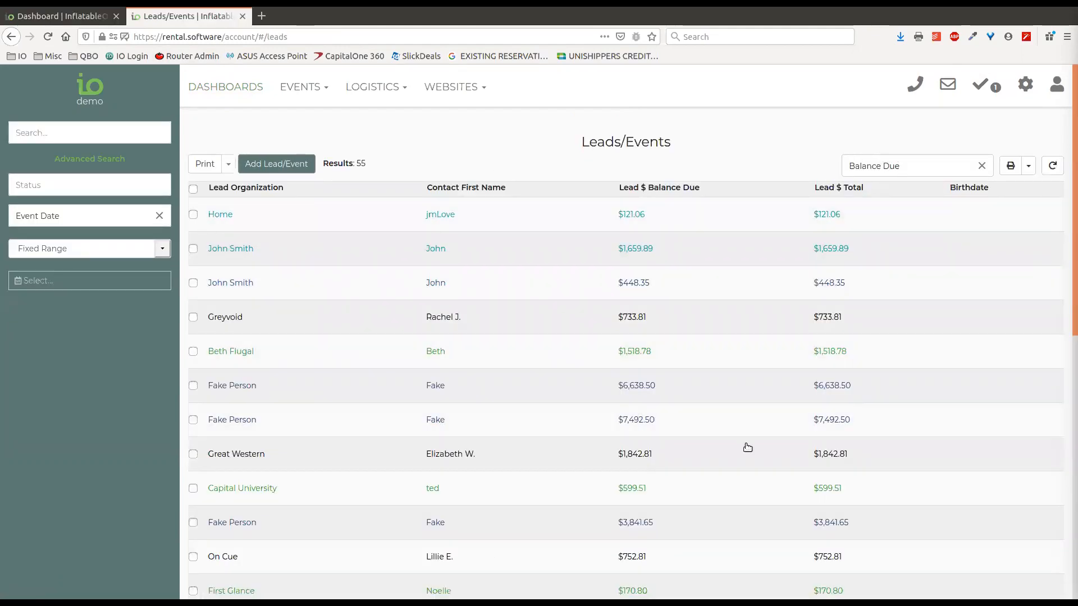
click(78, 19)
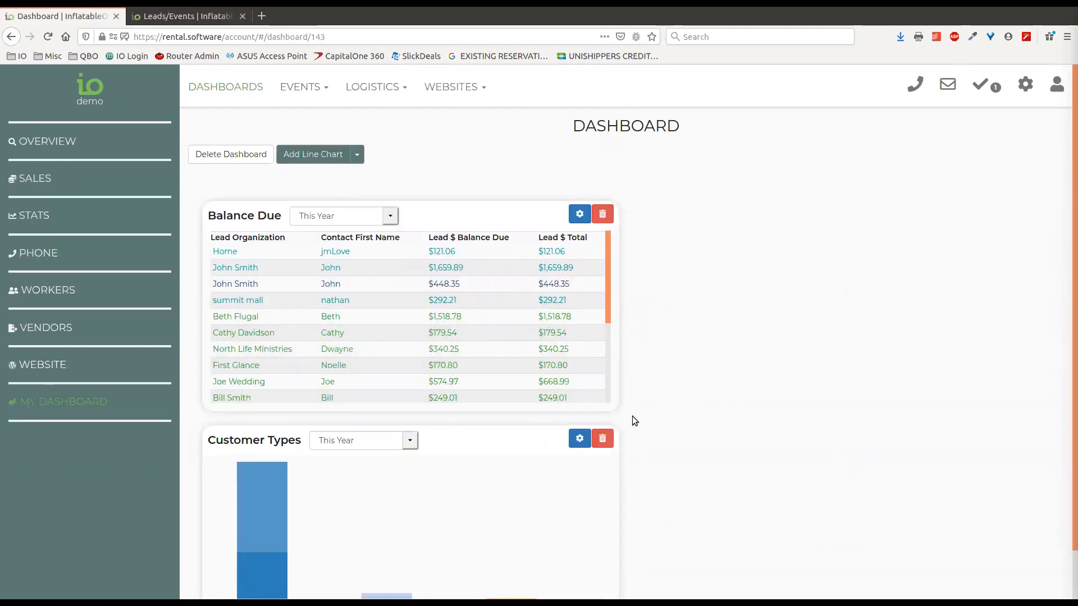
Widen the Balance Due card to full width and load all rows down to the $12,760.70 total
scroll(633, 419, down, 2)
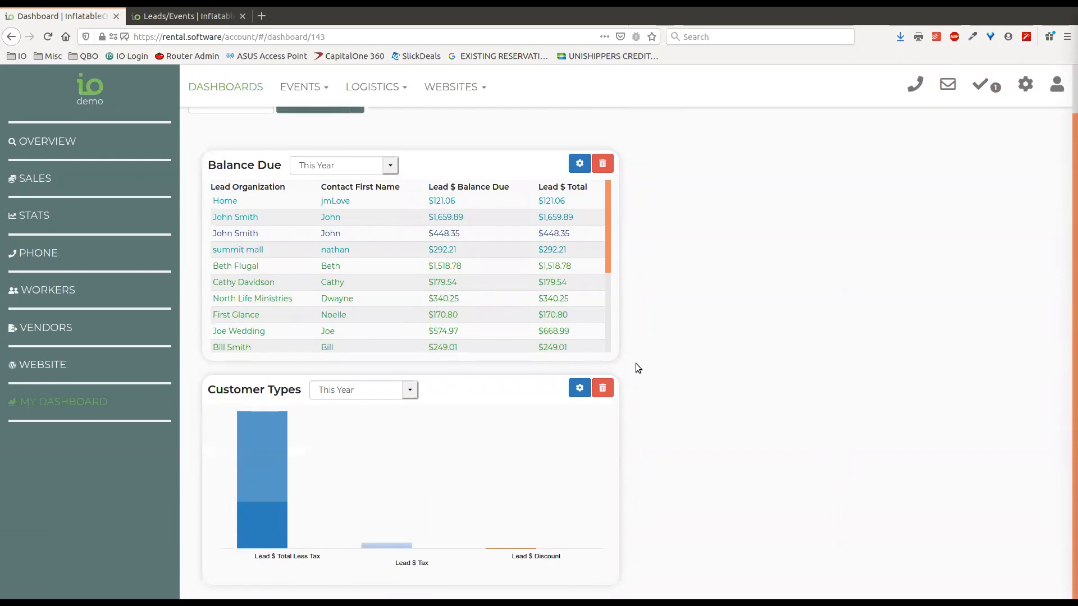
drag(619, 356, 909, 493)
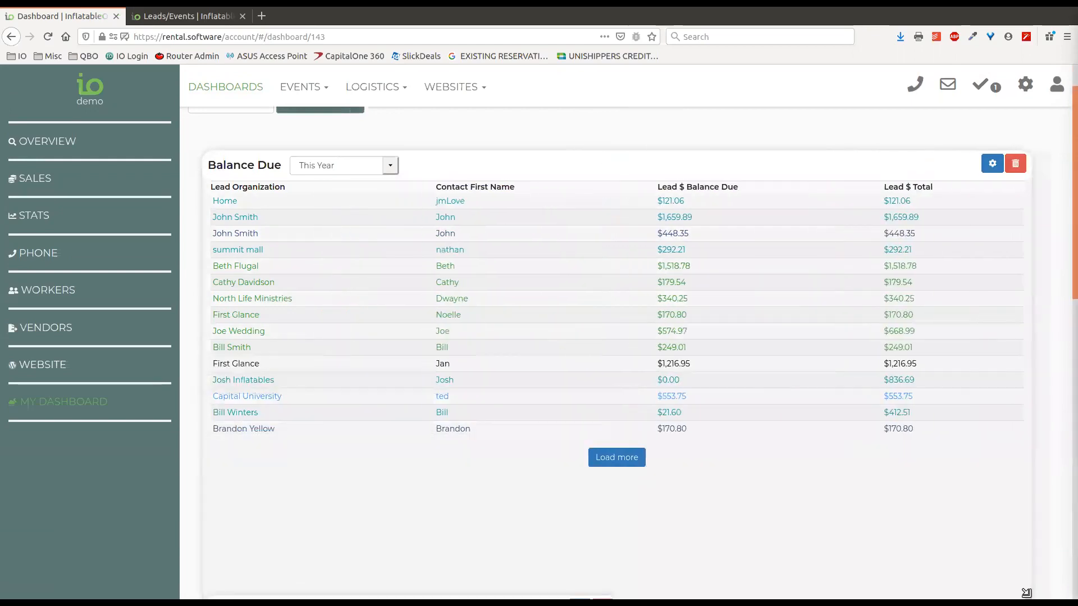
scroll(765, 375, down, 4)
click(603, 336)
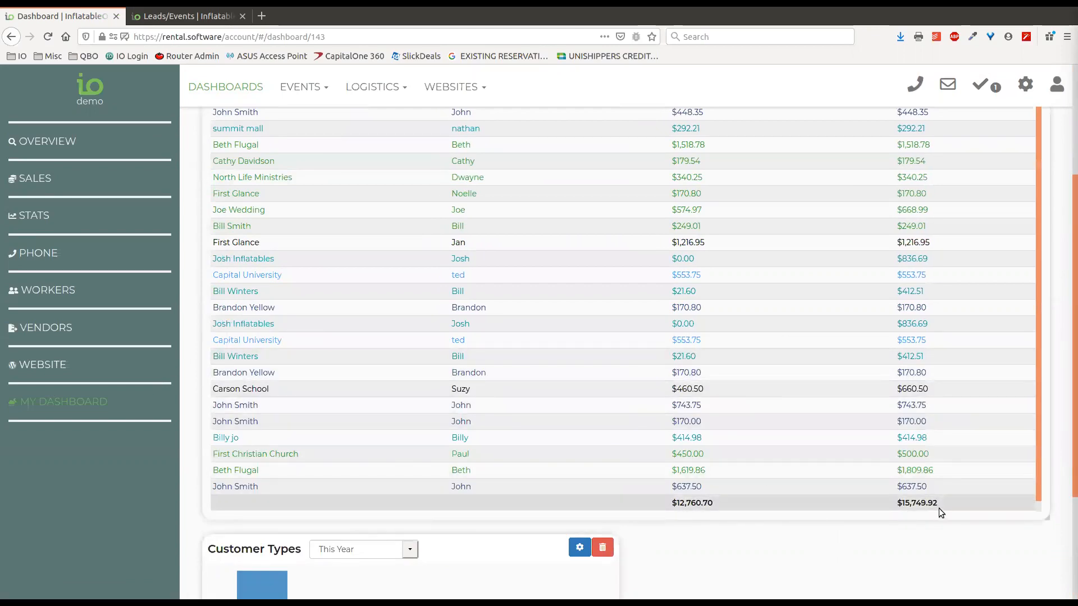
scroll(717, 308, up, 5)
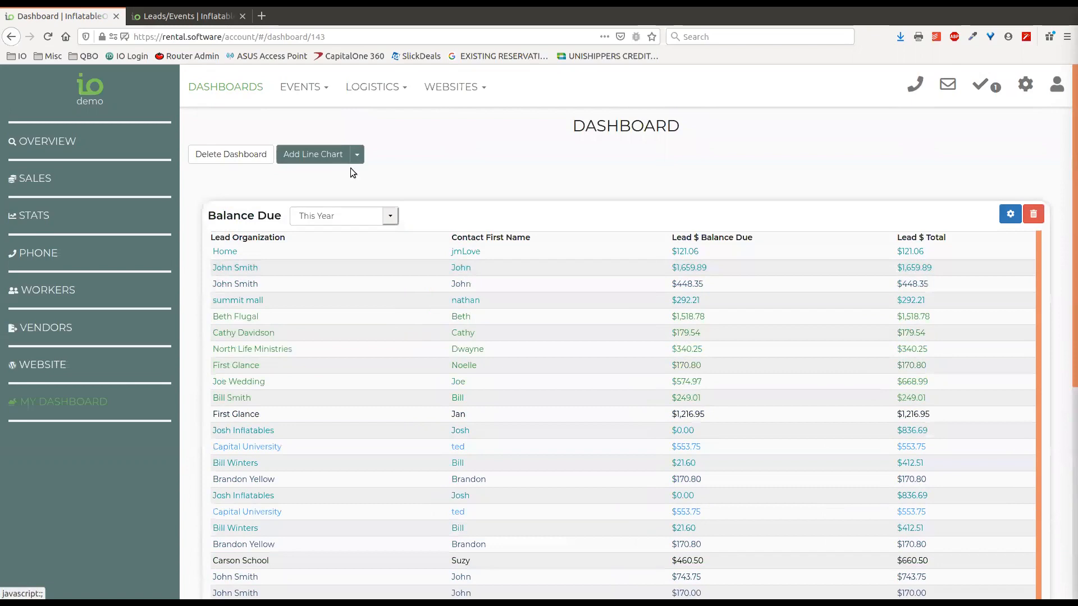
Start adding a Growth chart to the dashboard, then cancel it
click(357, 155)
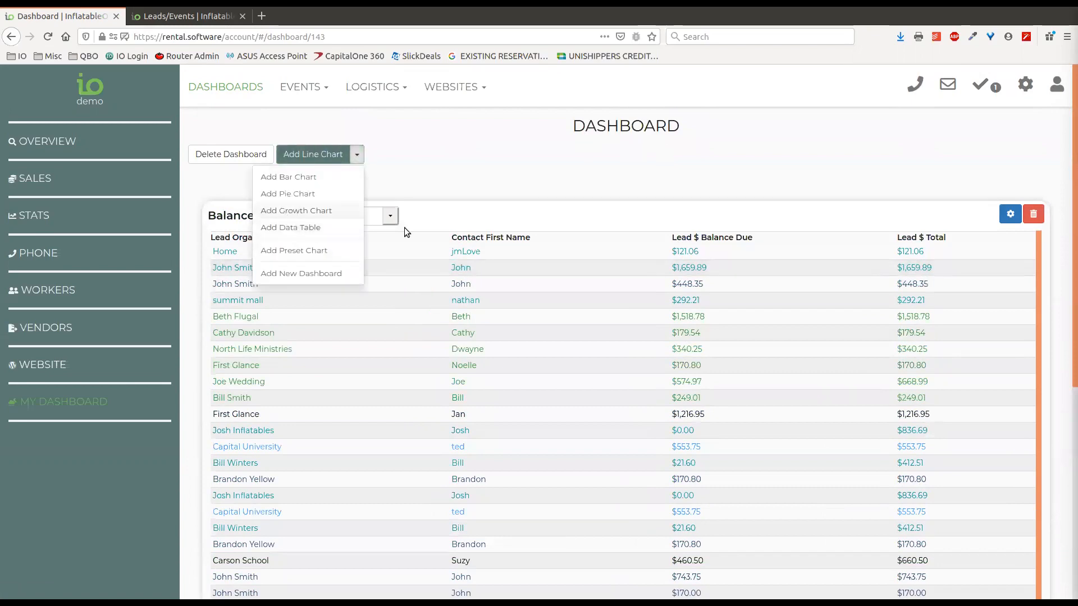
click(314, 211)
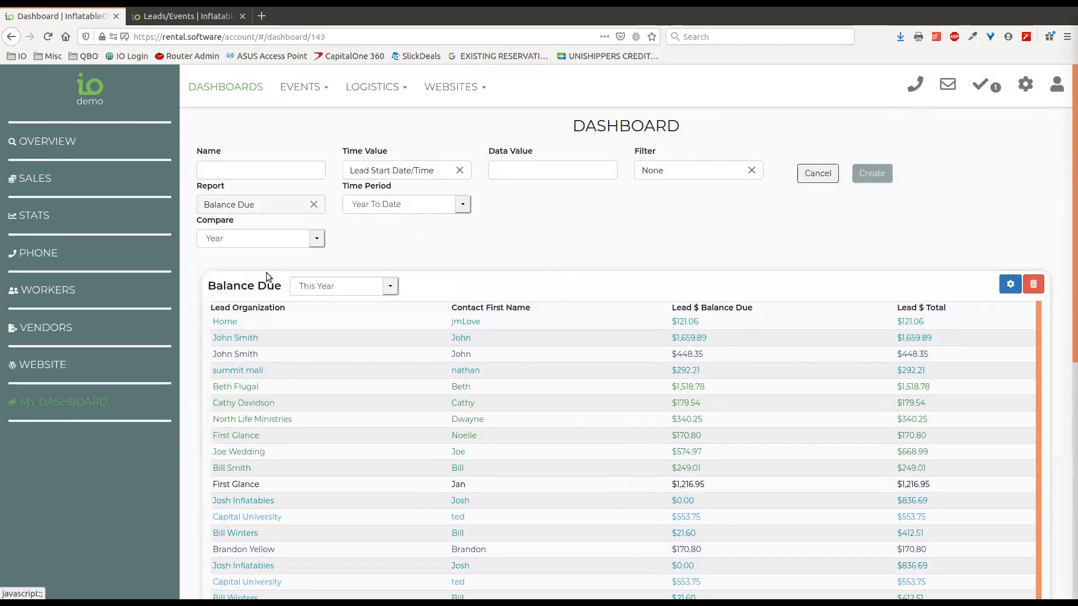
click(818, 174)
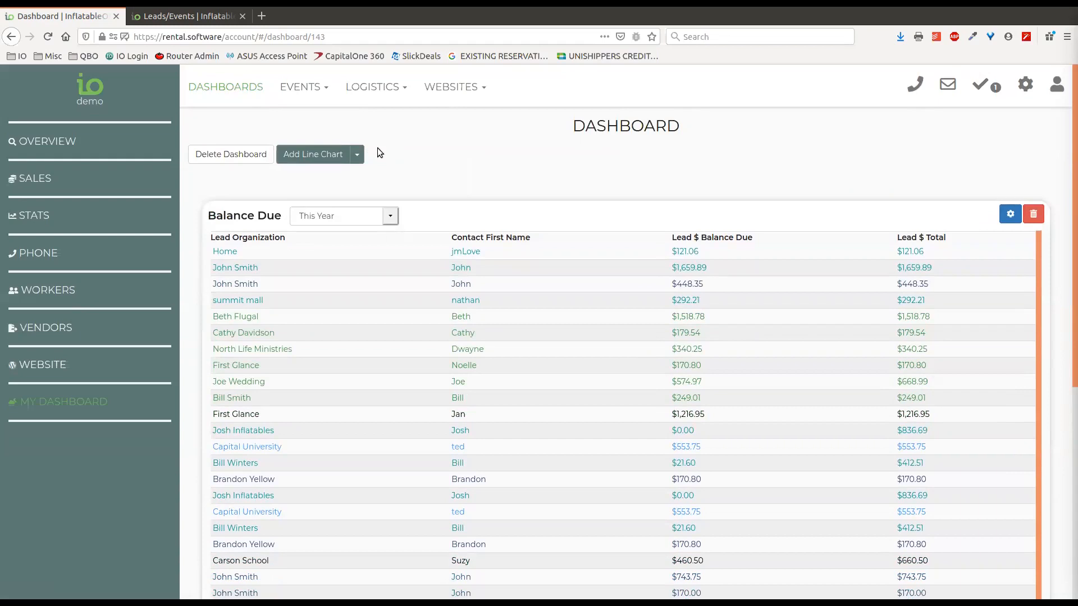
Dismiss the chart-type menu and switch to the Sales dashboard
click(360, 155)
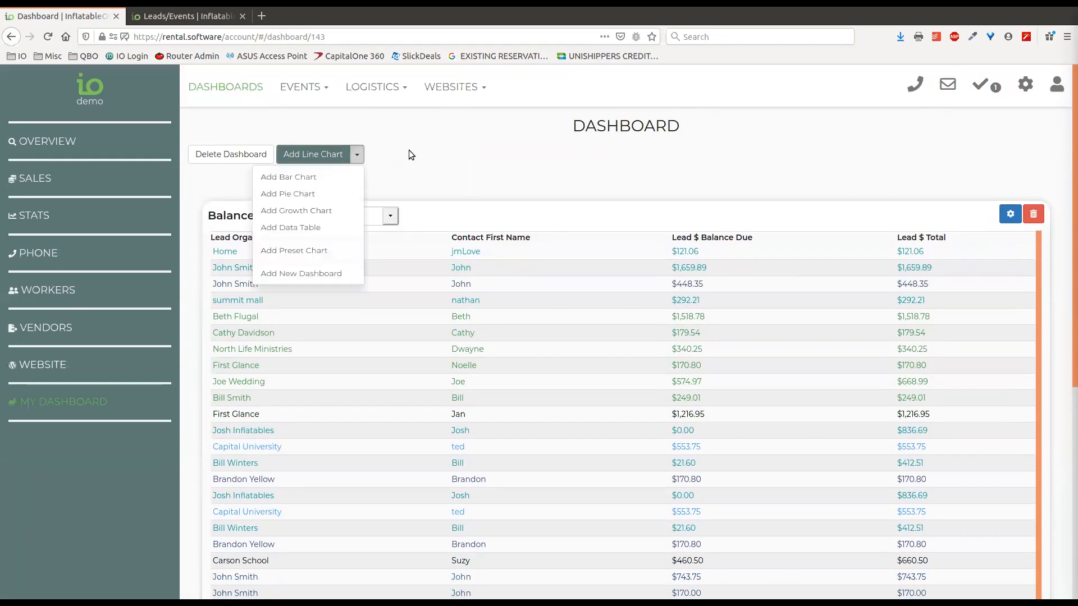
click(409, 152)
click(34, 178)
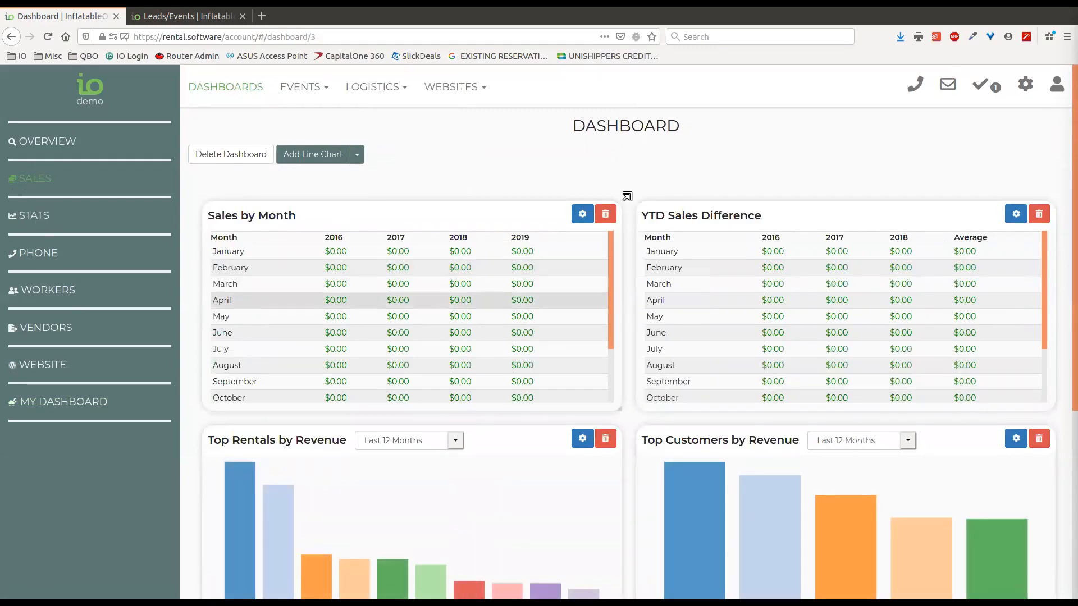
Drag the Growth widget's corner inward to a small box, highlight the $16,965.50 estimated total, then return to the top
scroll(627, 196, down, 5)
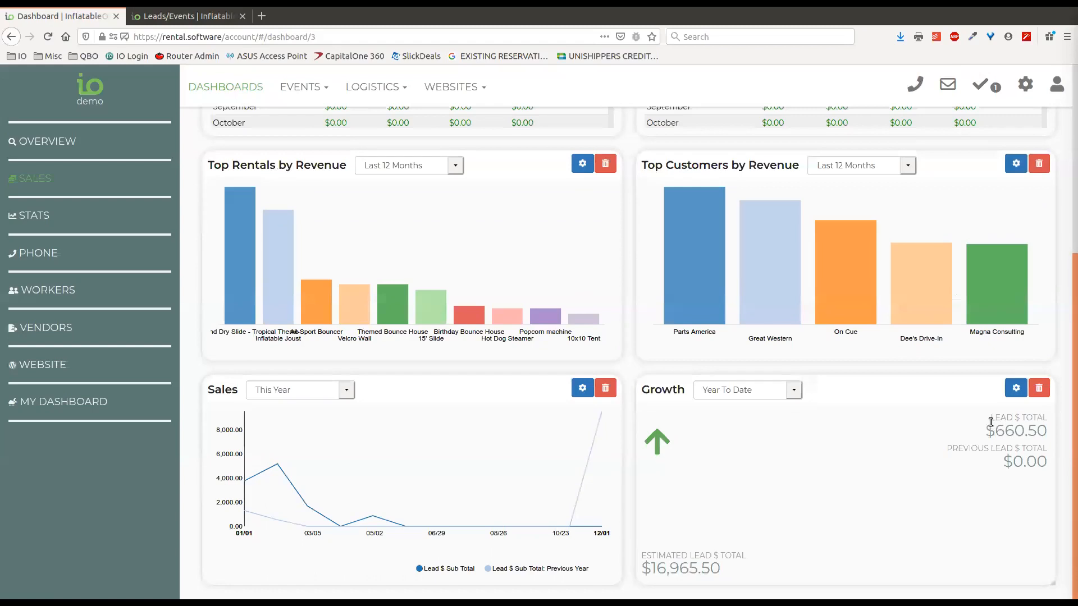
drag(1052, 583, 853, 487)
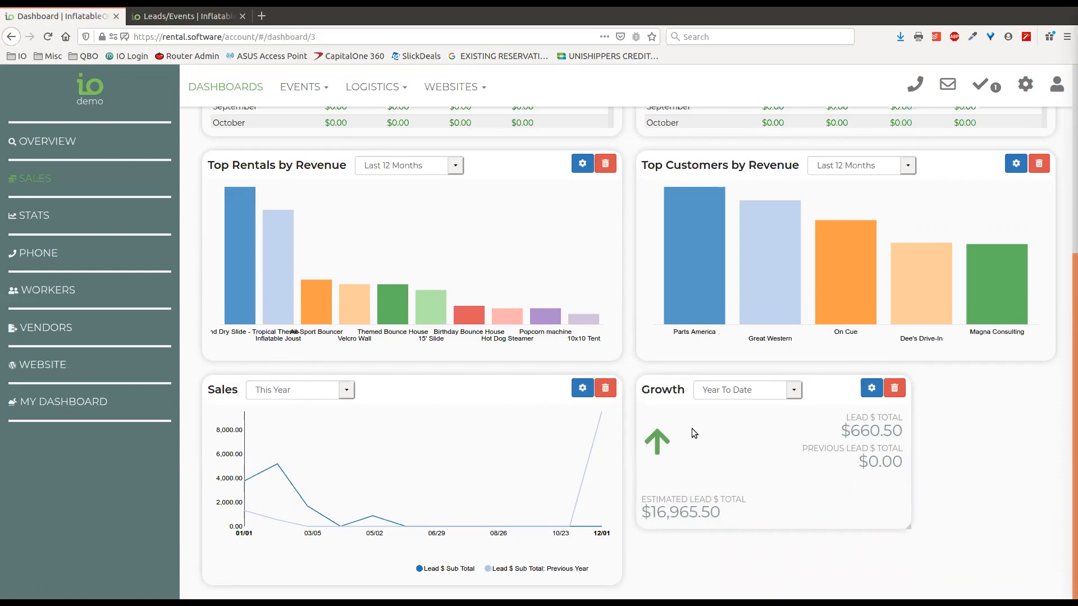
drag(723, 513, 641, 514)
click(730, 514)
scroll(712, 426, up, 1)
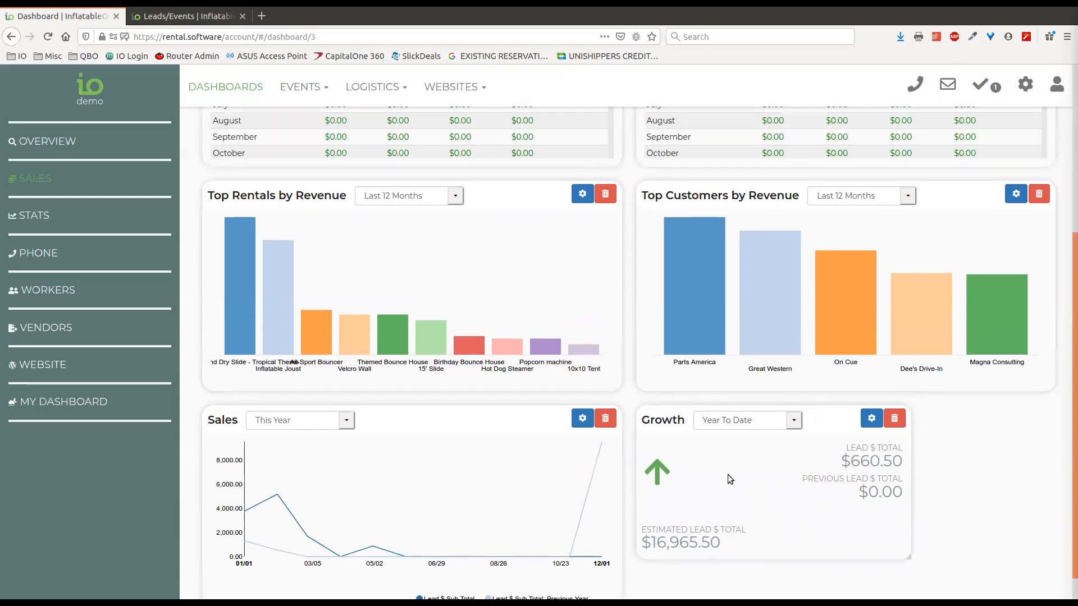
scroll(966, 495, up, 4)
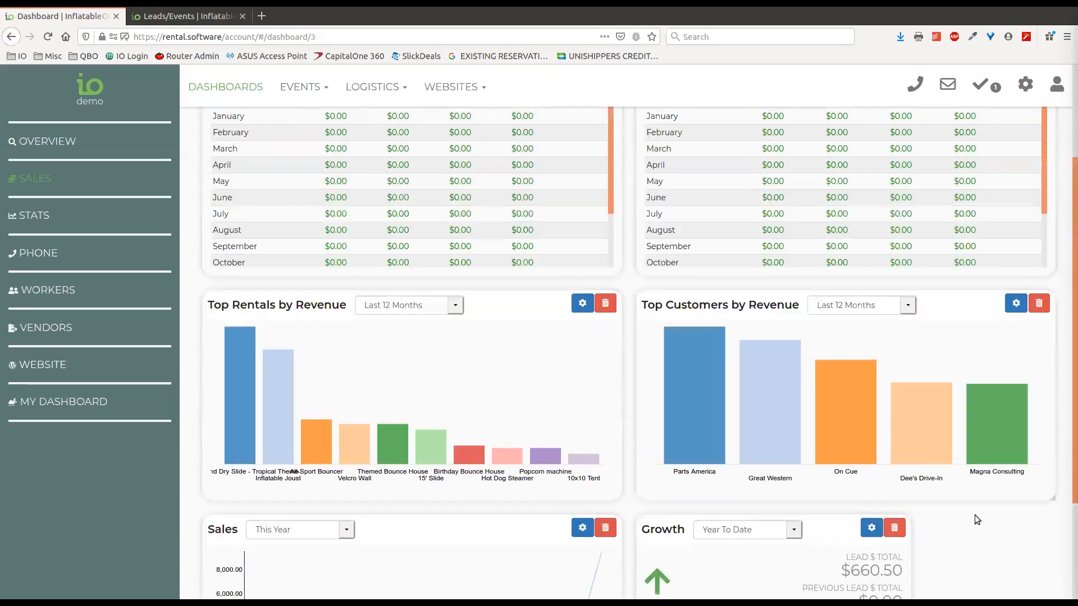
scroll(962, 503, up, 4)
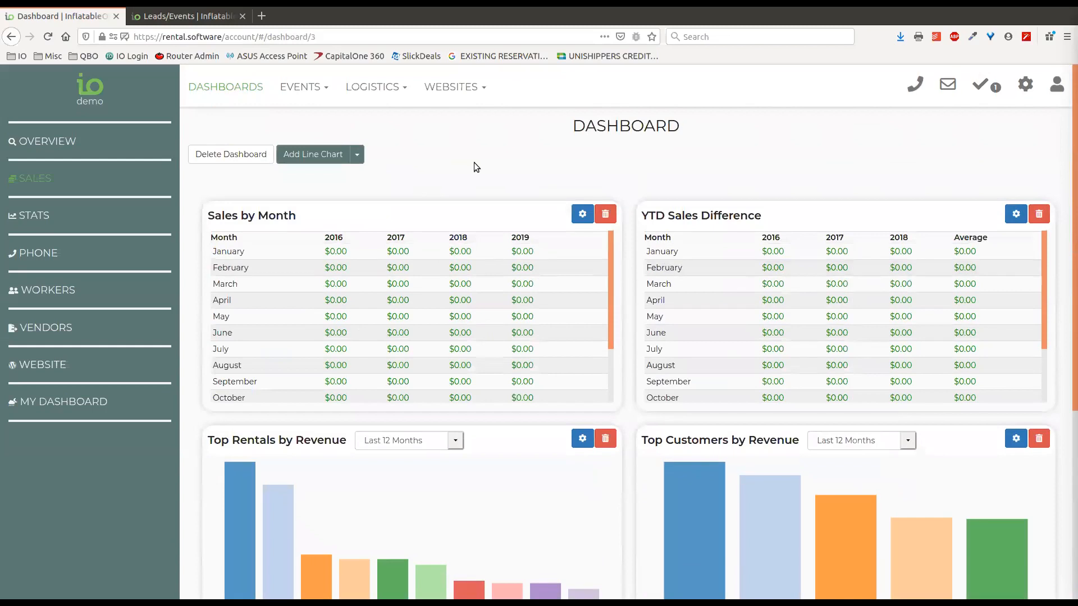
Leave the chart-type menu and return to My Dashboard with the Balance Due table
click(358, 156)
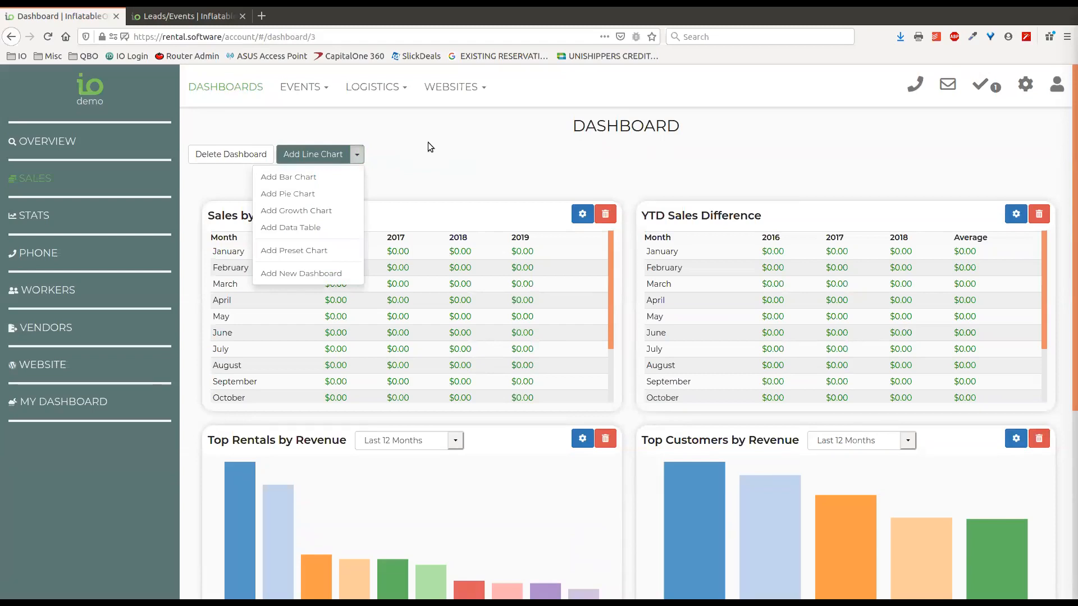
click(353, 158)
click(354, 157)
scroll(225, 365, down, 5)
click(73, 400)
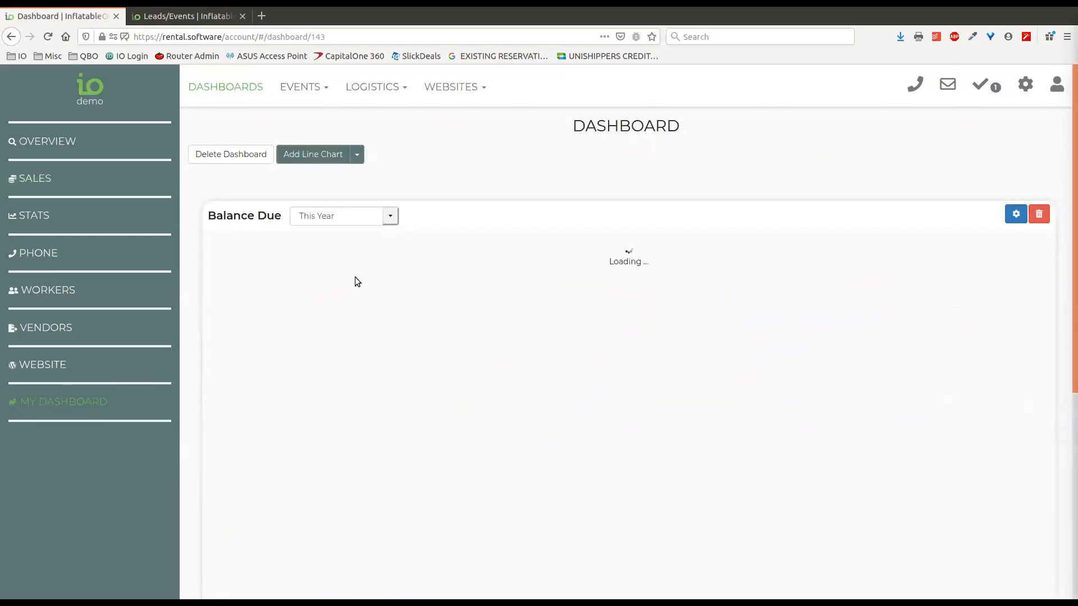
Begin a preset chart, browse the Preset dropdown options, then cancel without adding it
click(357, 155)
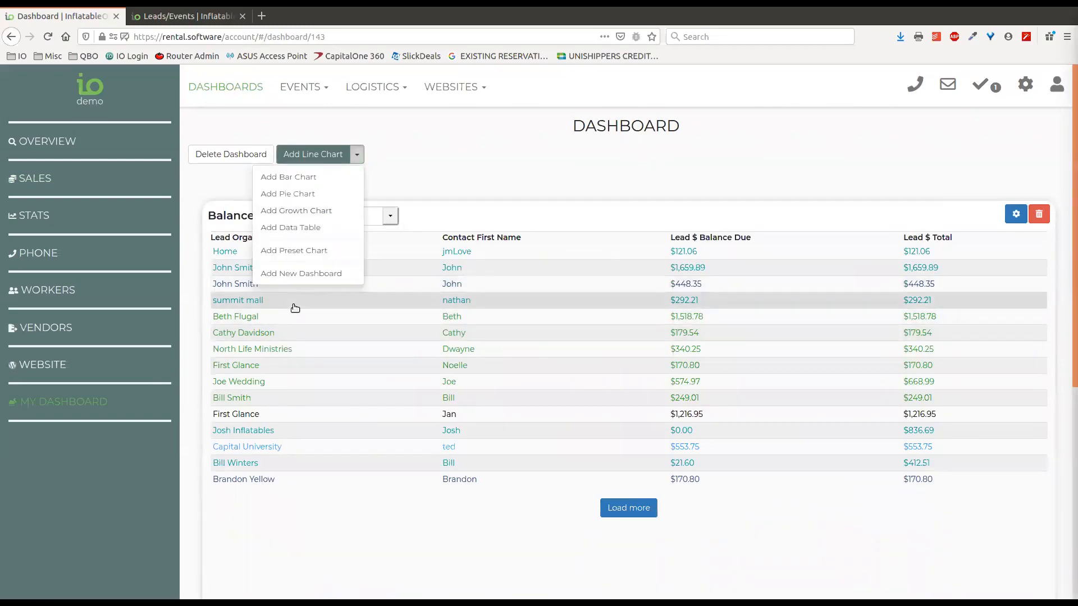
click(299, 251)
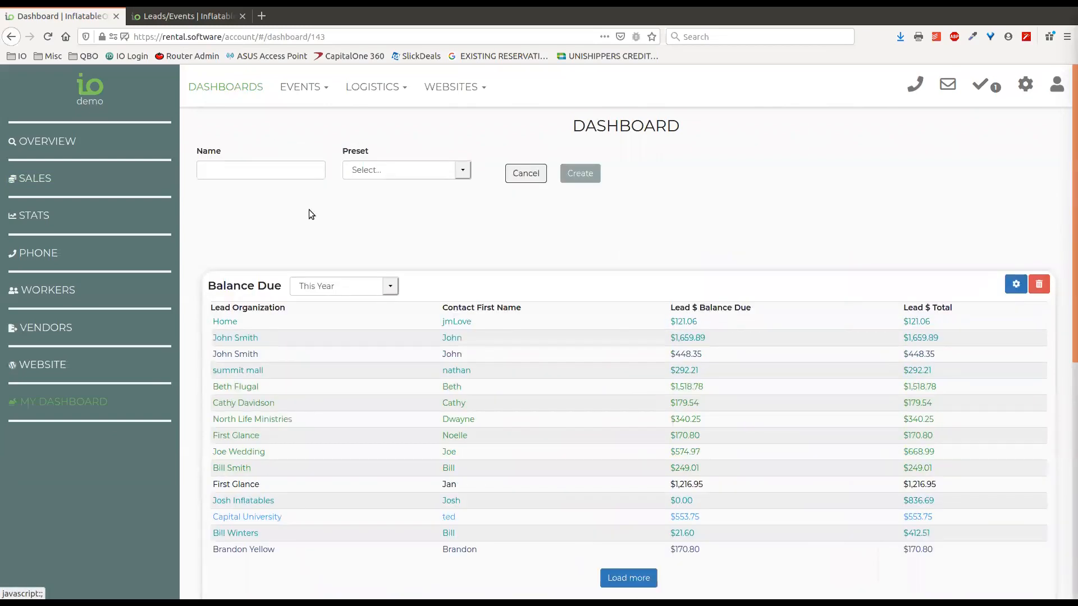
click(412, 163)
scroll(385, 291, down, 3)
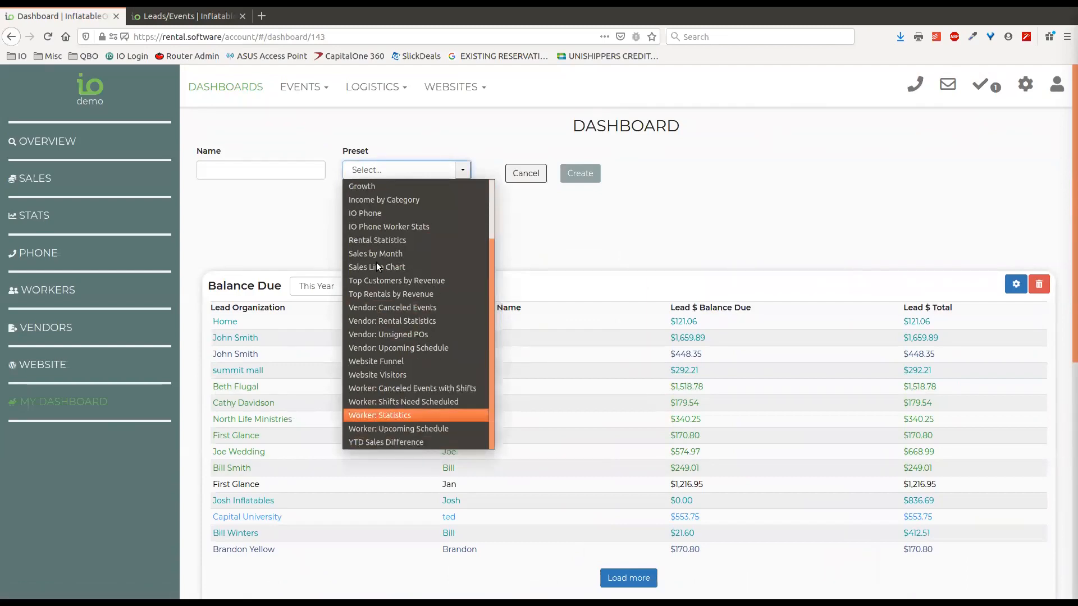
scroll(400, 286, up, 3)
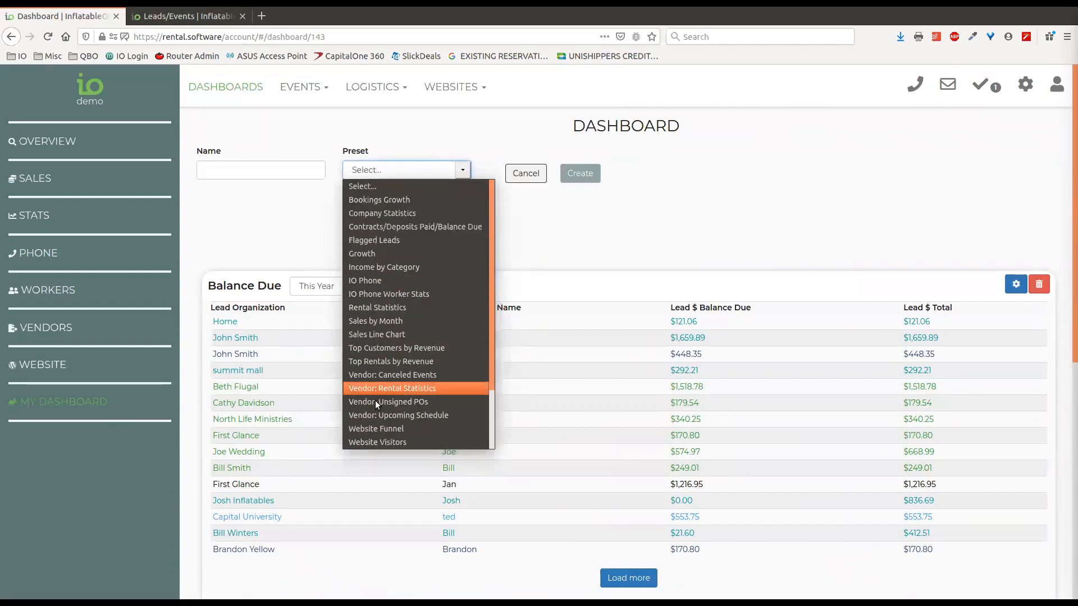
scroll(400, 305, down, 3)
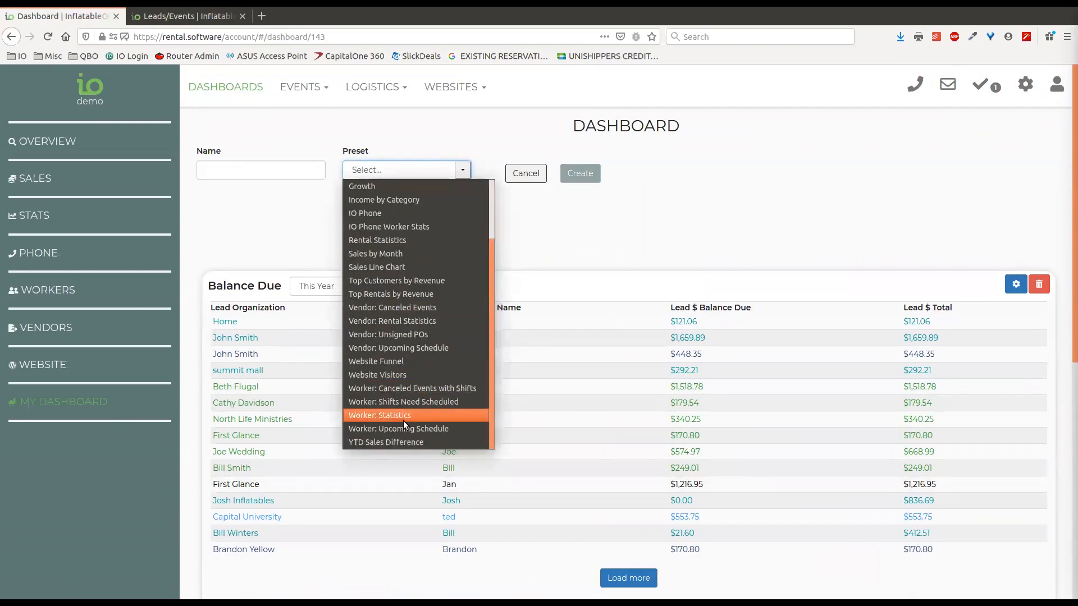
click(526, 175)
click(526, 174)
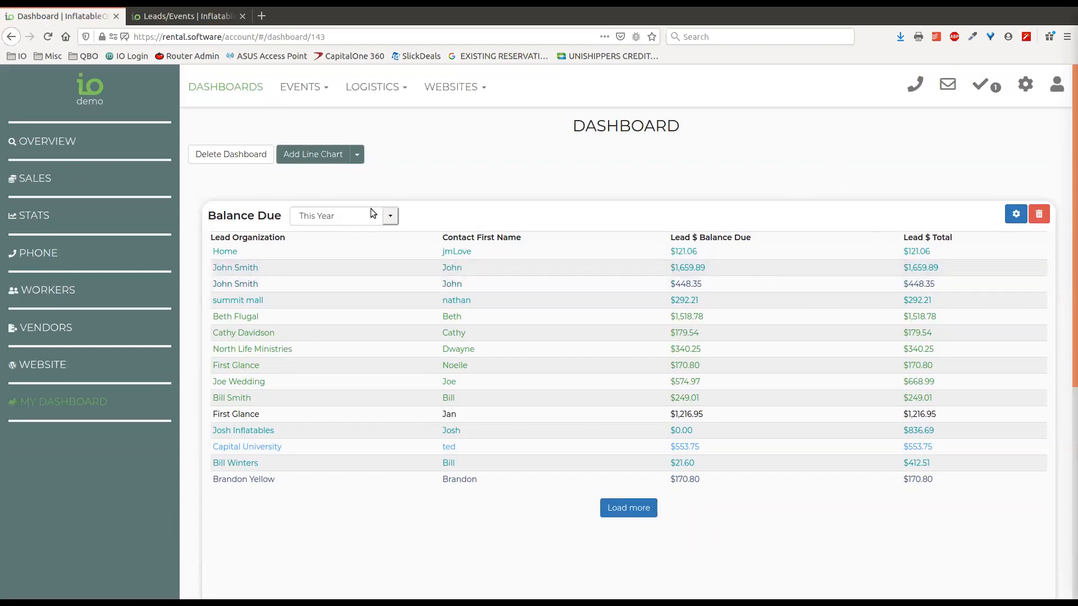
Go to Settings > Reports and show the options for adding a report
click(1024, 85)
click(936, 178)
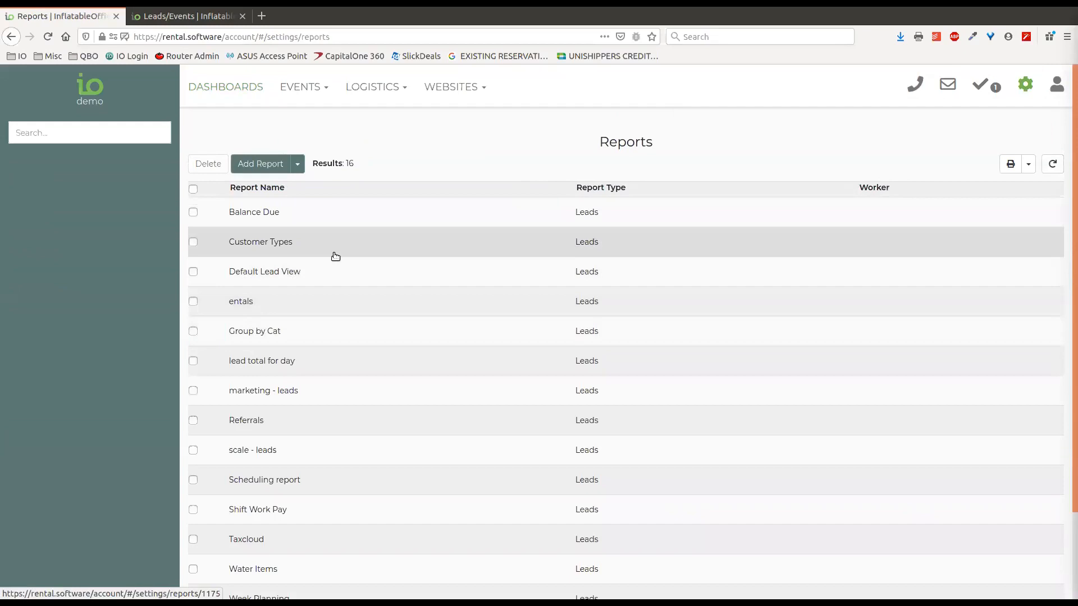
click(297, 164)
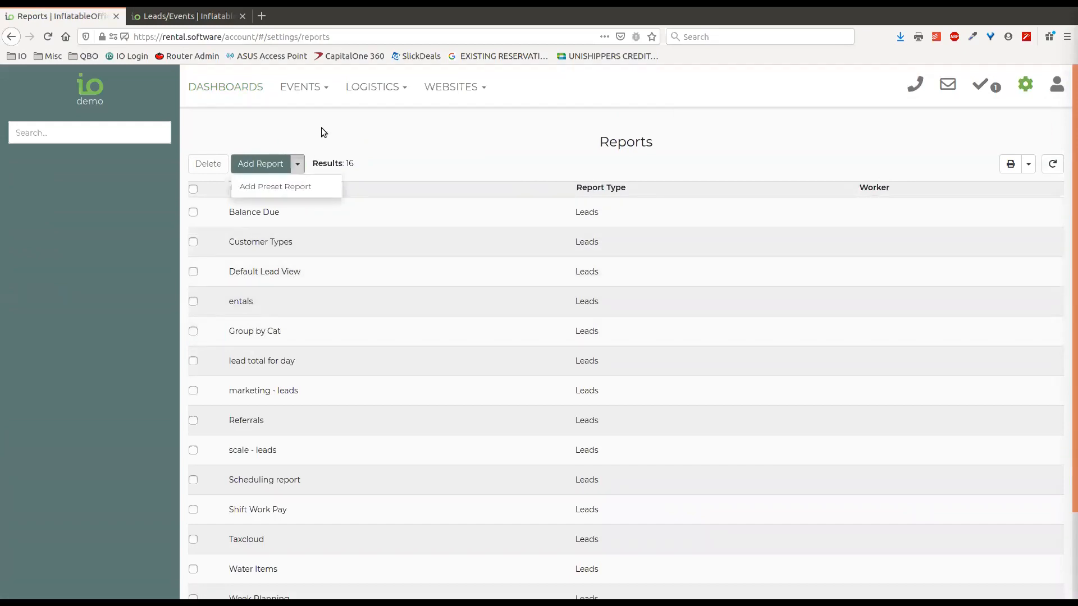
click(298, 164)
click(298, 164)
Browse the Preset Report list, close that form, and start a blank custom report
click(295, 191)
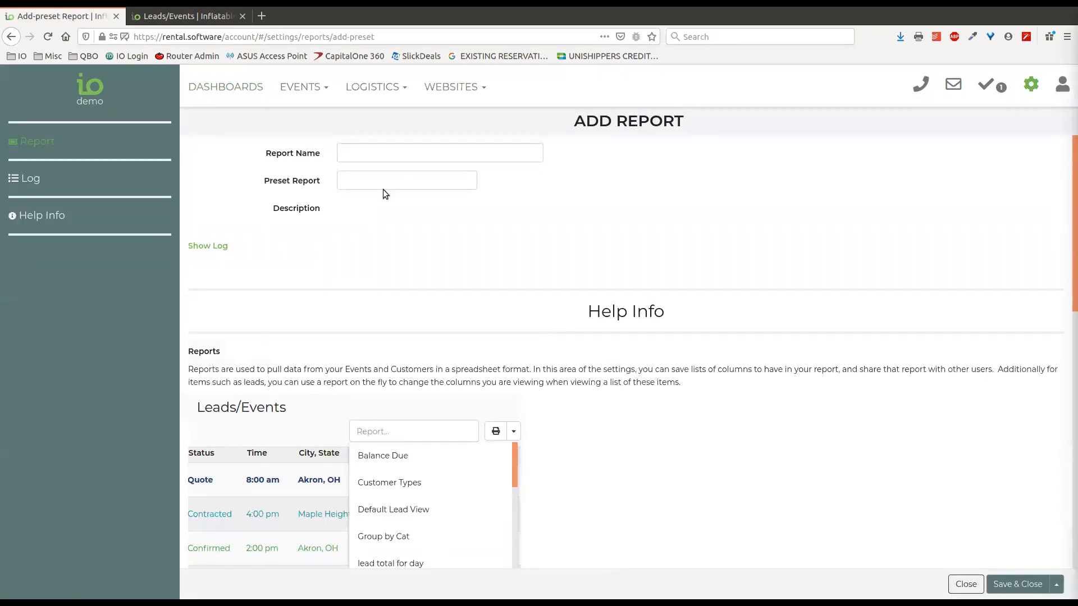
click(384, 180)
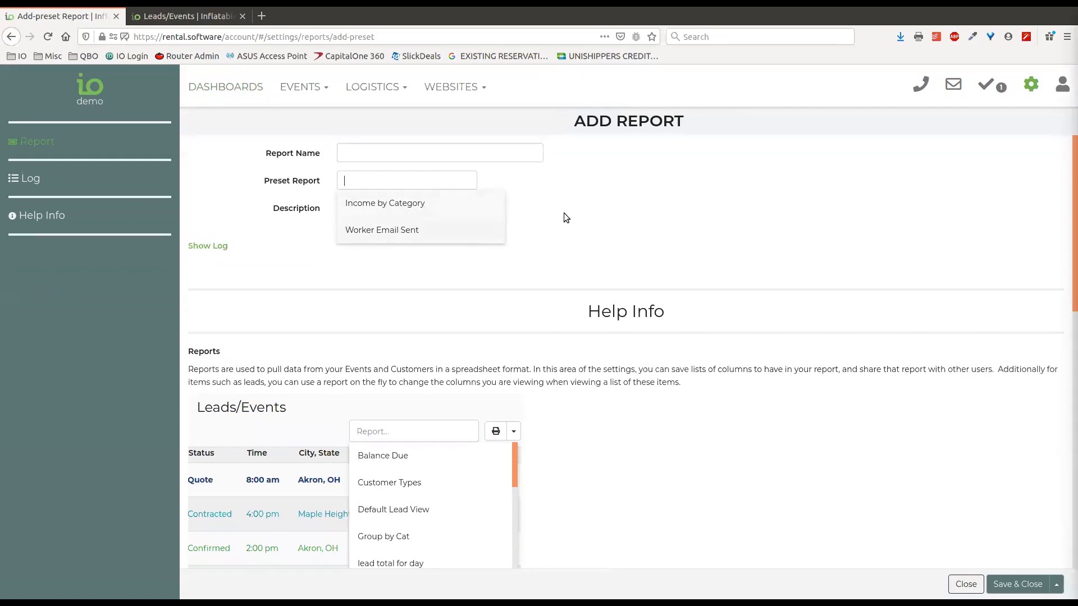
click(550, 181)
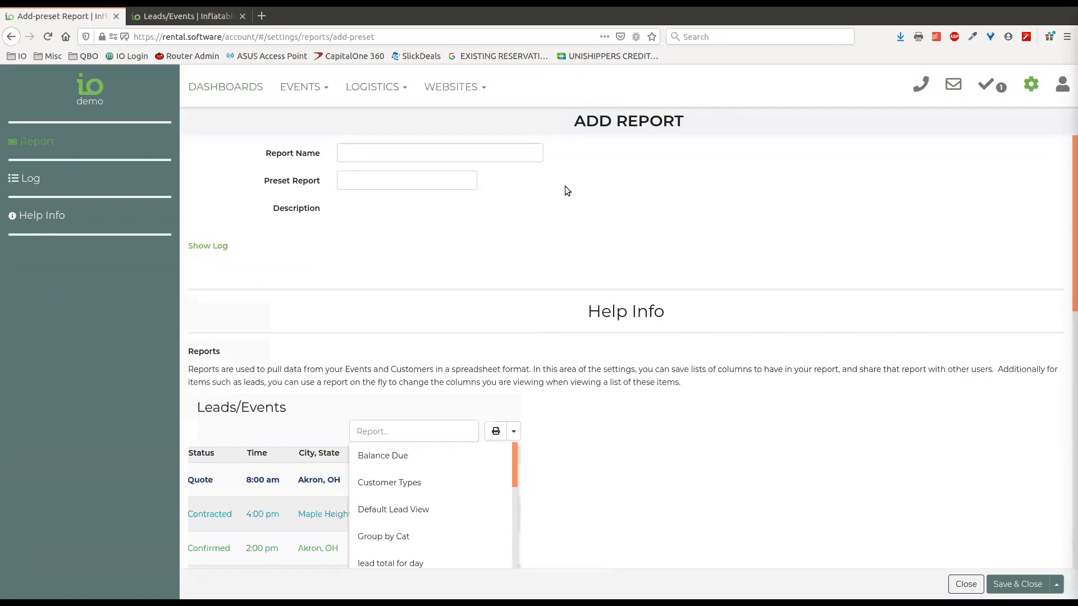
click(967, 584)
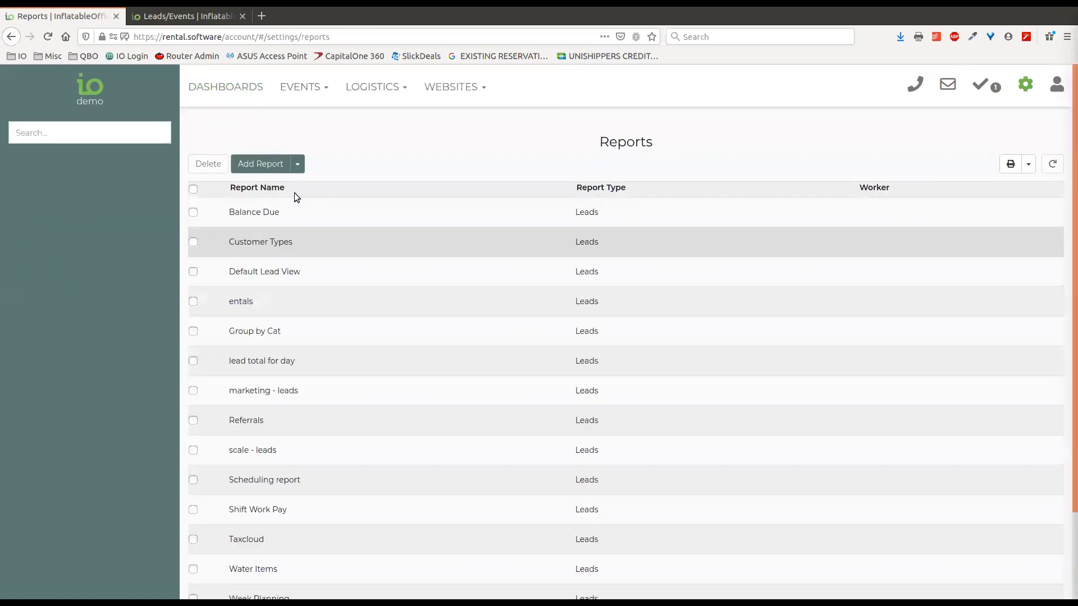
click(261, 163)
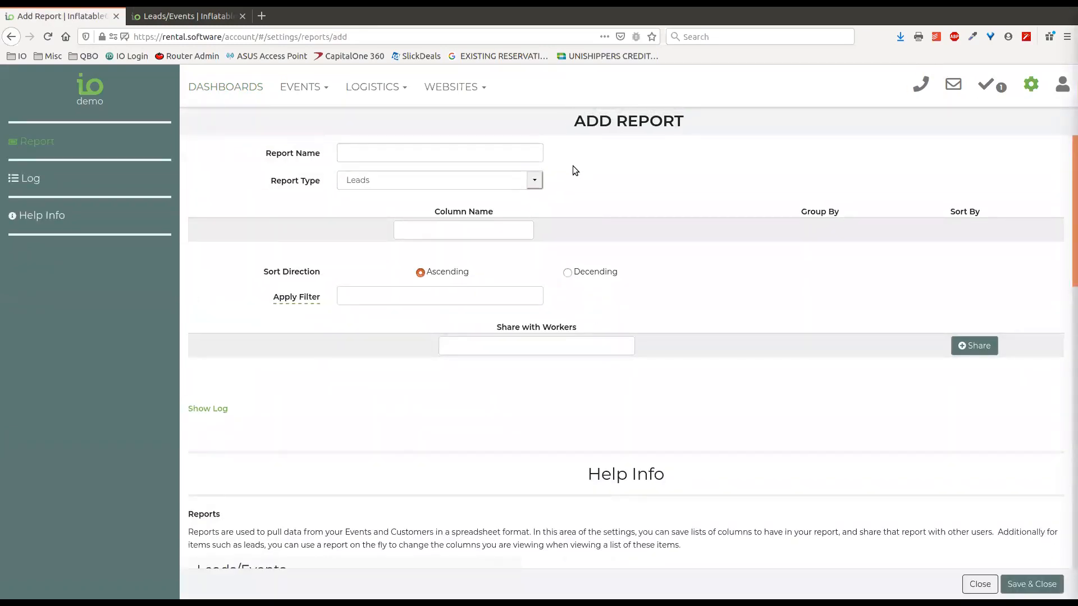
Review the Report Type choices keeping Leads, then close the blank report unsaved
click(535, 182)
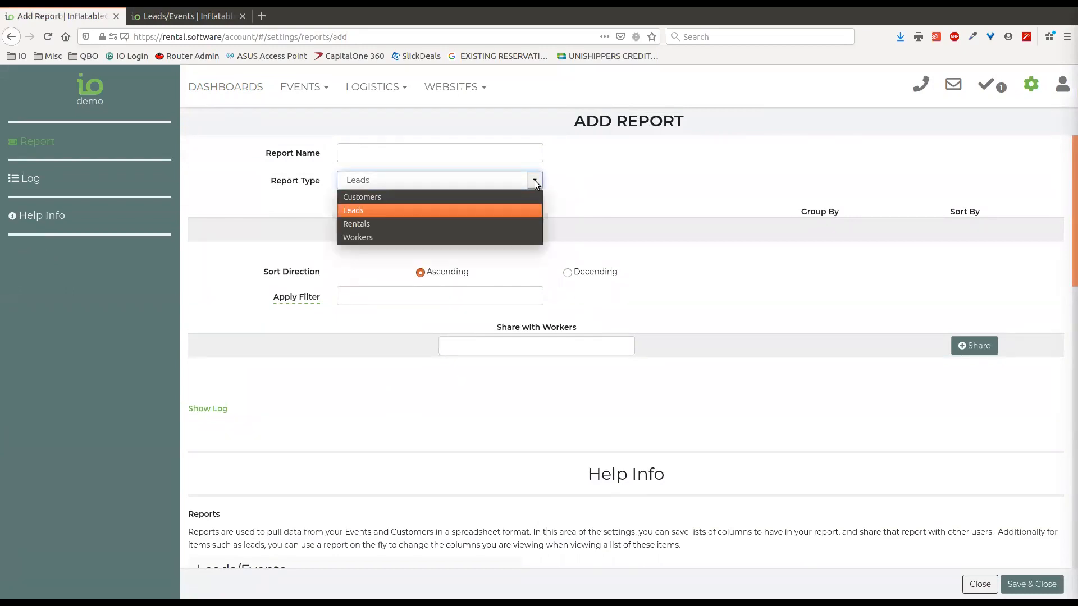
click(394, 211)
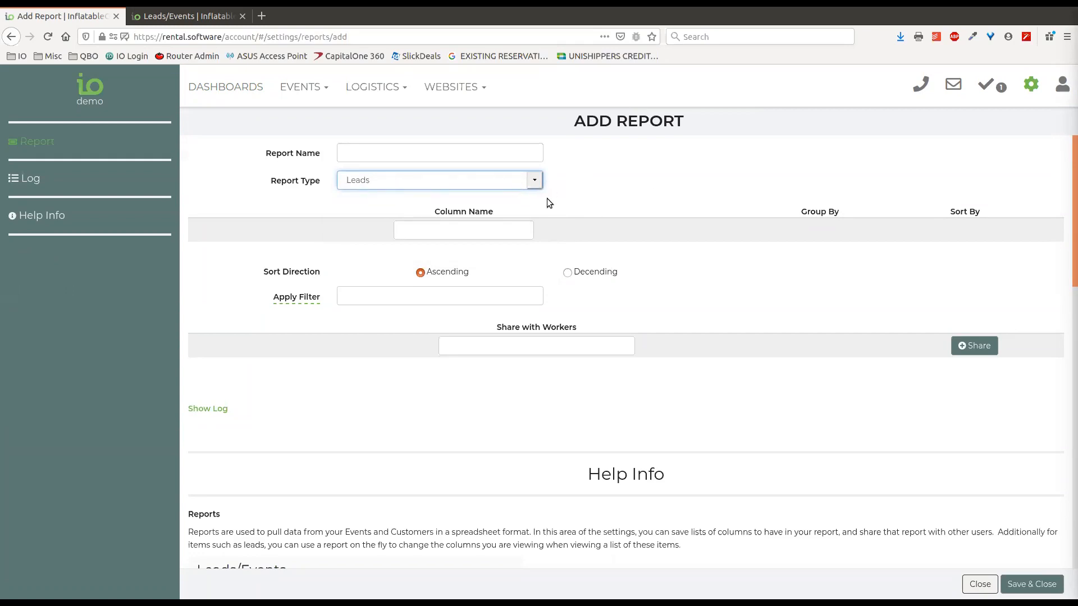
click(535, 180)
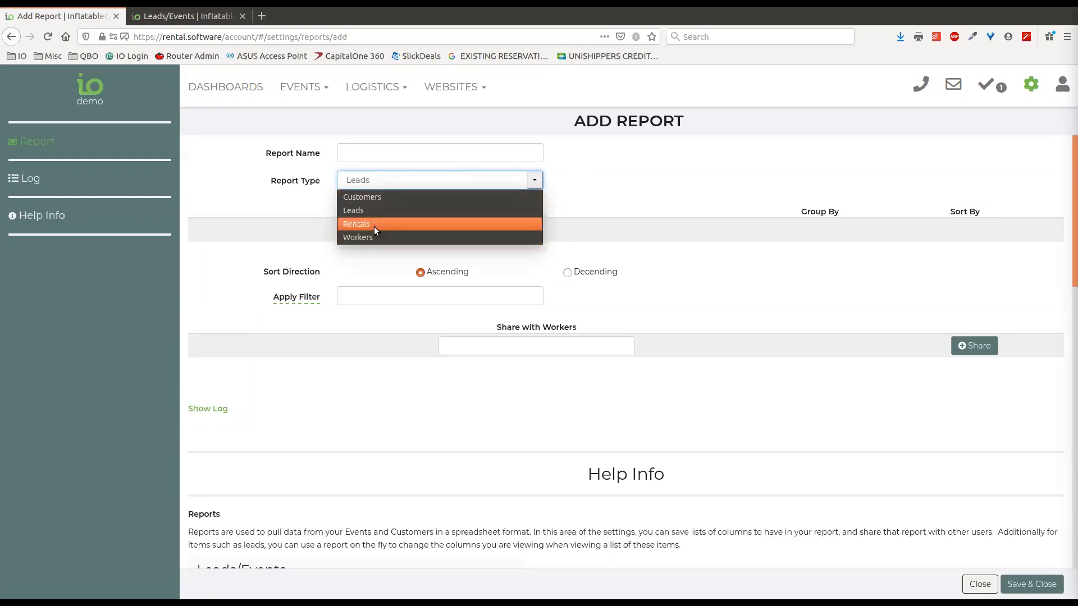
click(381, 210)
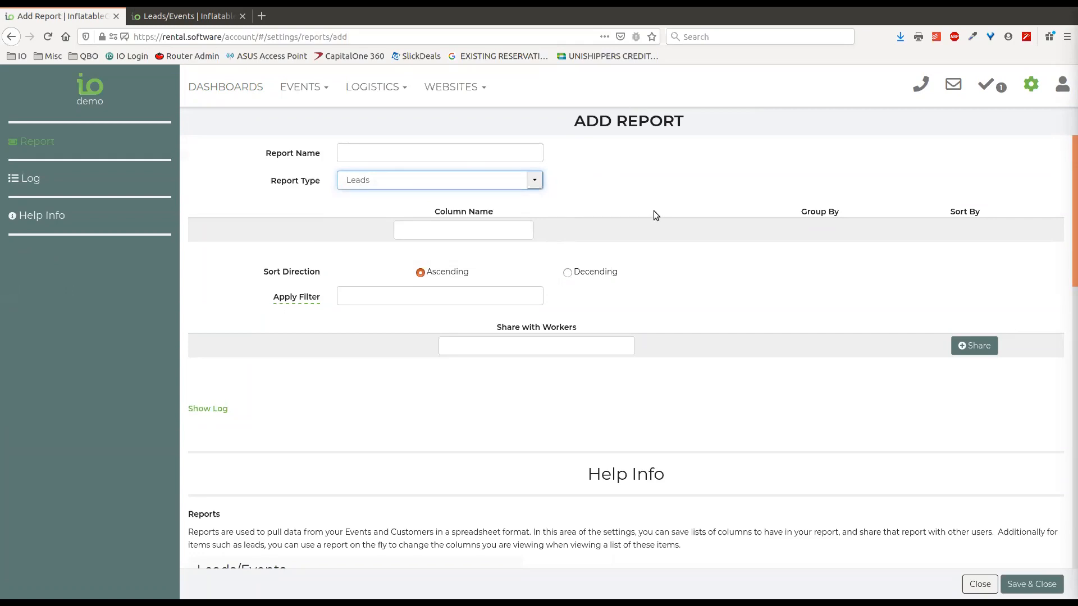
click(468, 150)
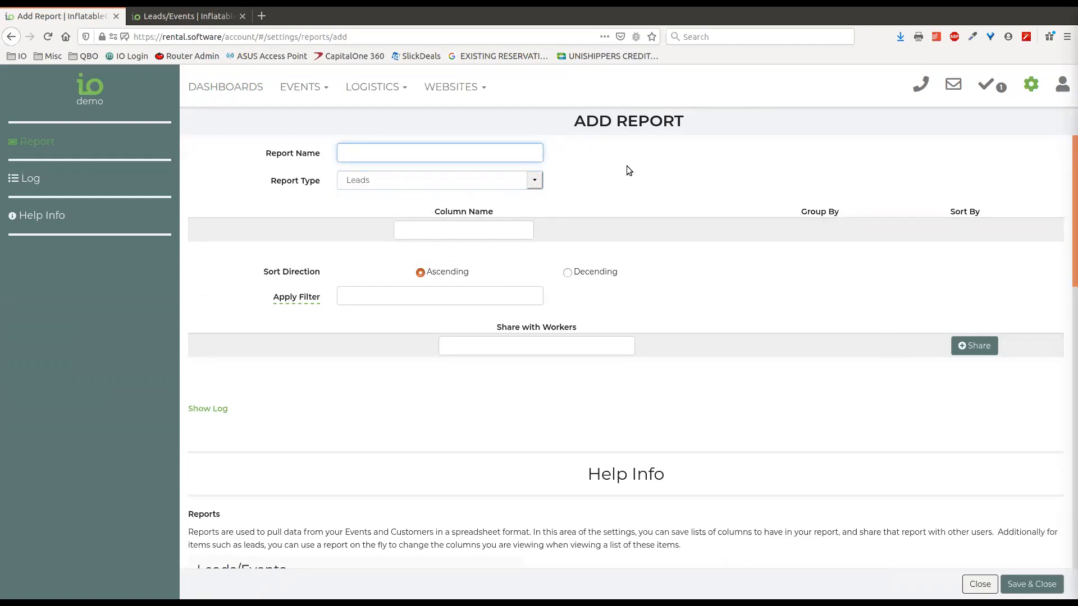
click(982, 584)
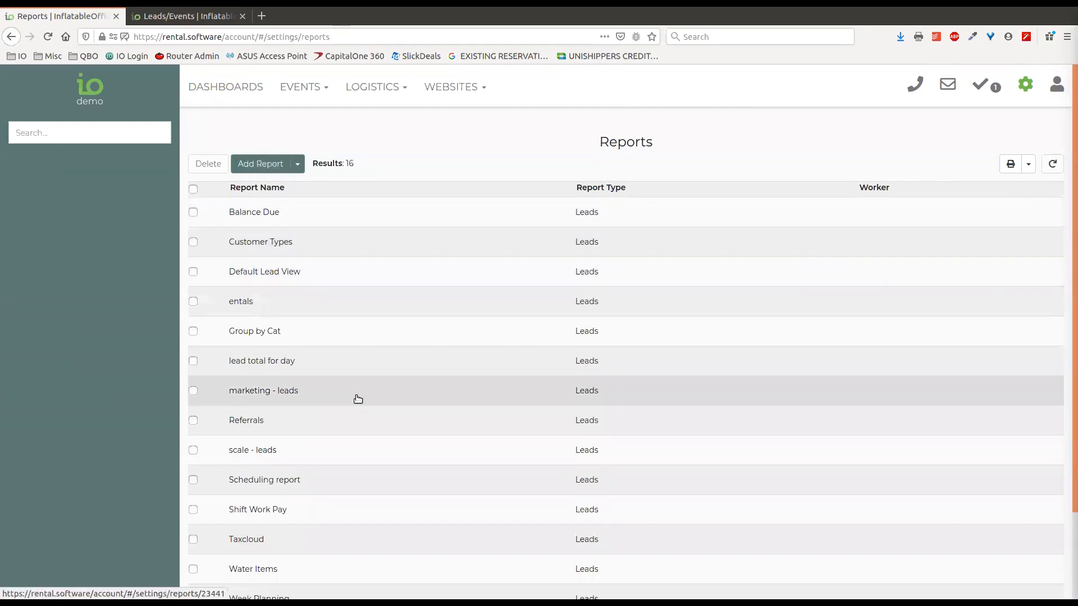
Open the Water Items report and add, then delete, a Rentals Category column
scroll(309, 424, down, 2)
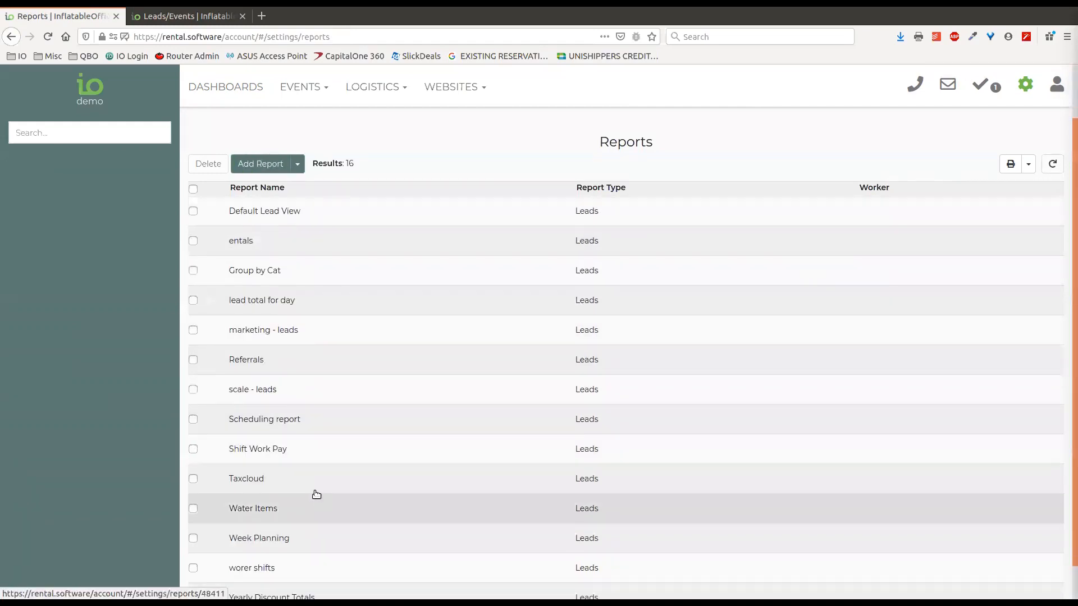
scroll(309, 505, down, 1)
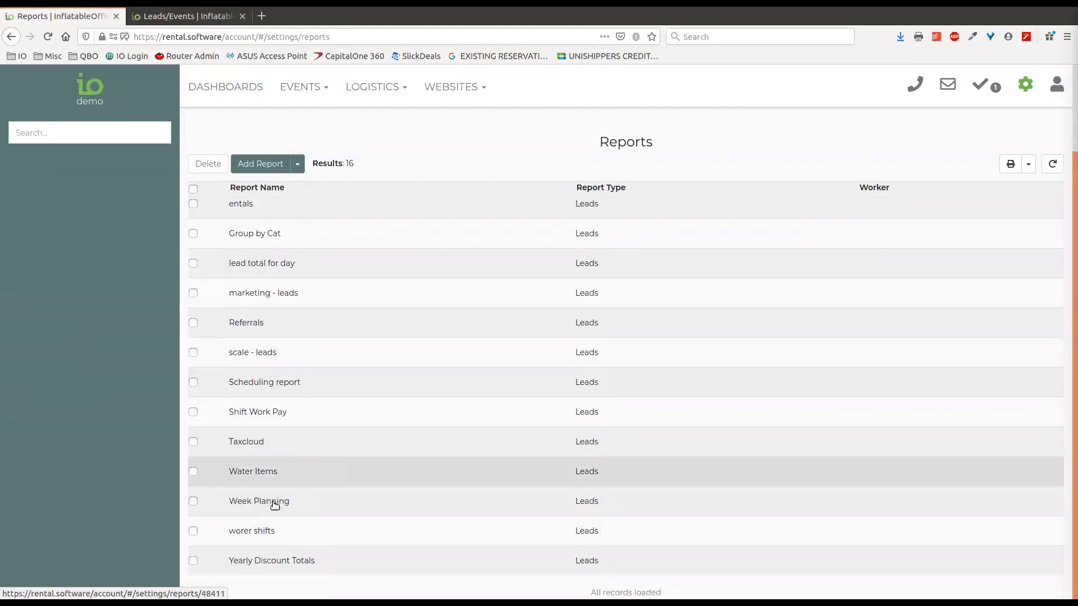
click(297, 477)
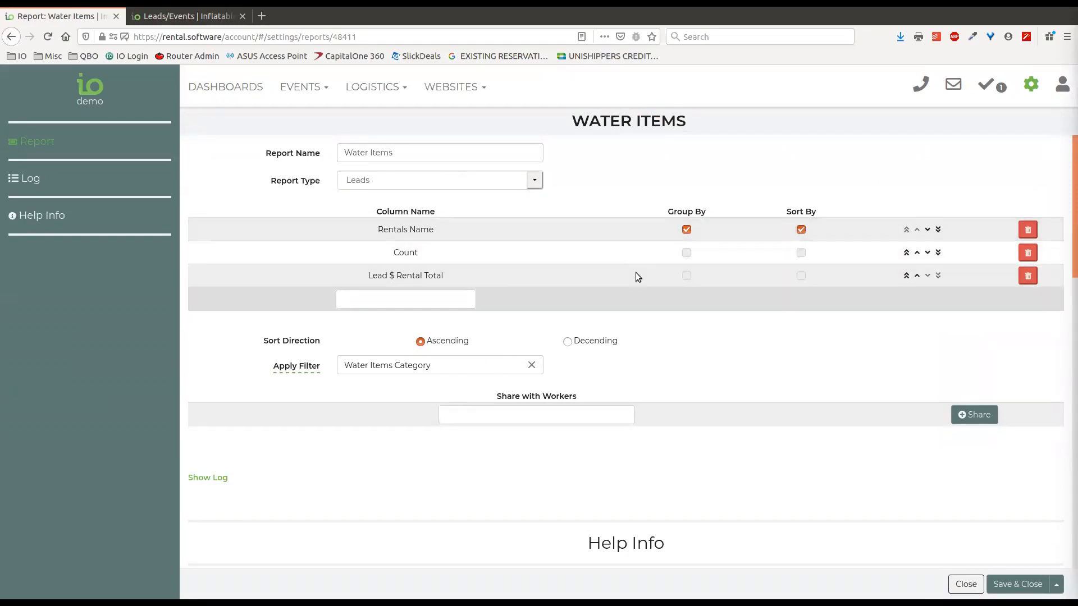
click(436, 302)
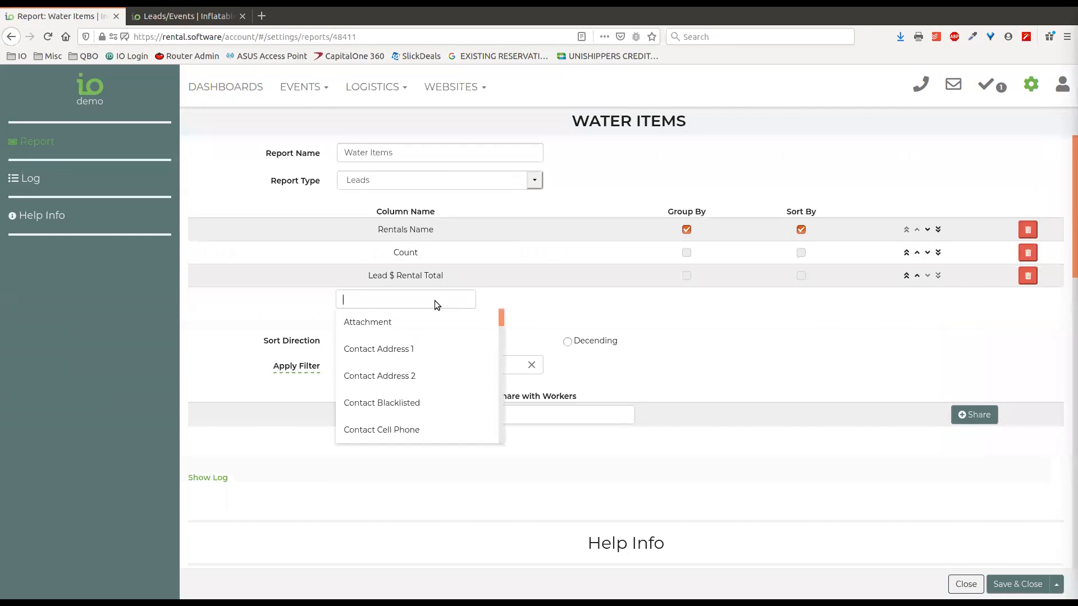
text(ren)
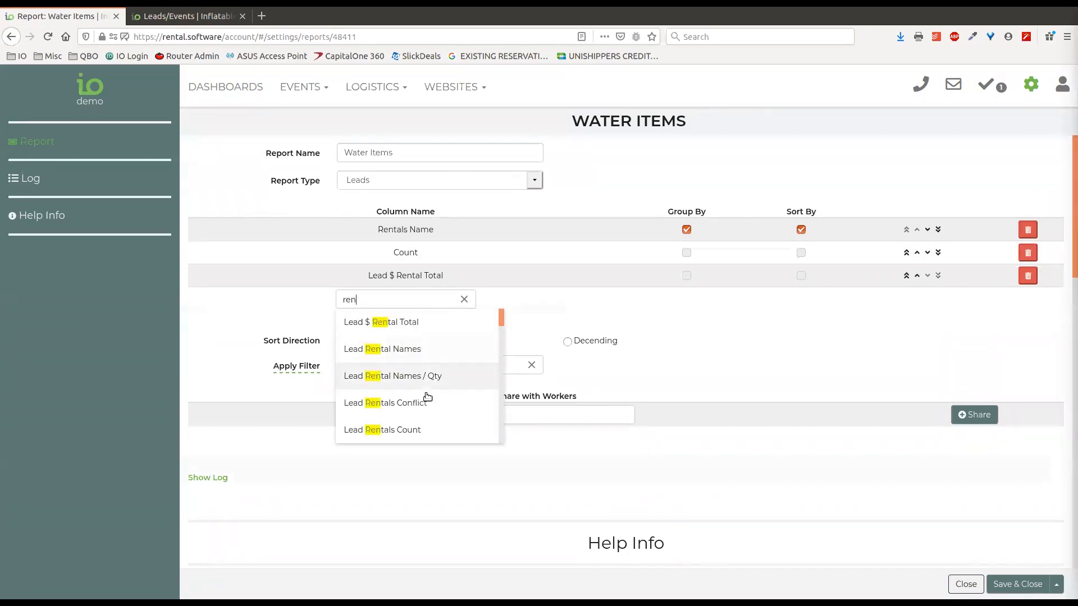
scroll(427, 396, down, 3)
click(404, 390)
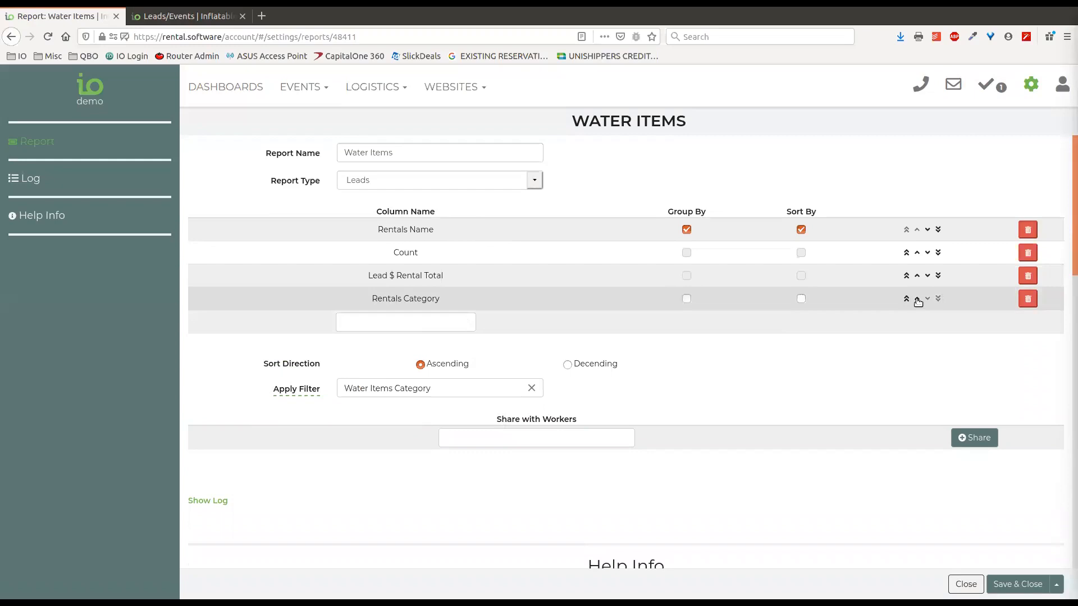
click(1028, 299)
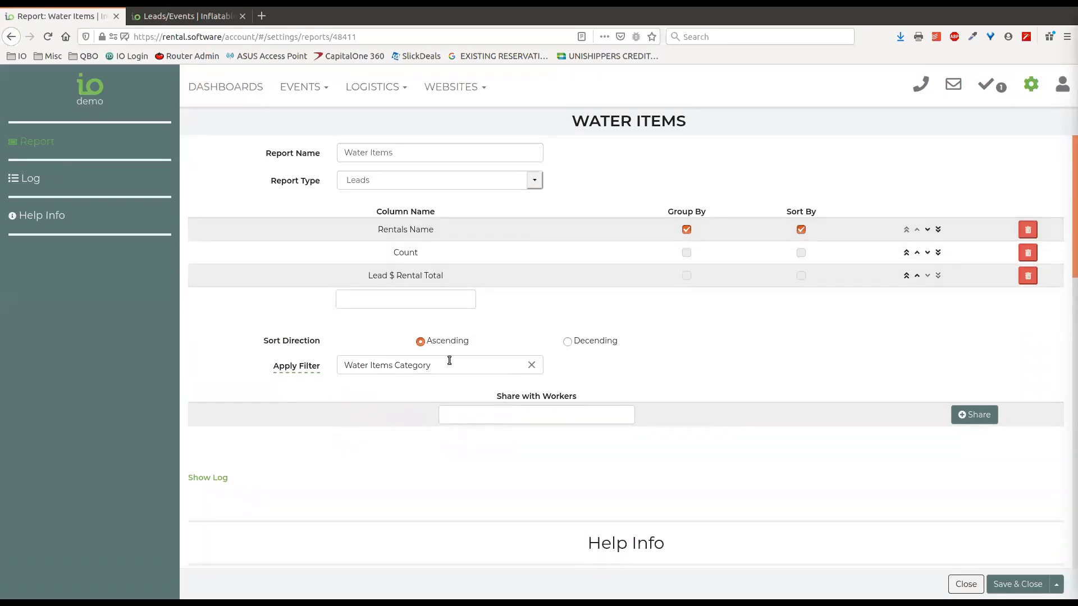
Highlight the Count and Lead $ Rental Total columns, then save and close Water Items
double_click(412, 253)
drag(441, 276, 367, 275)
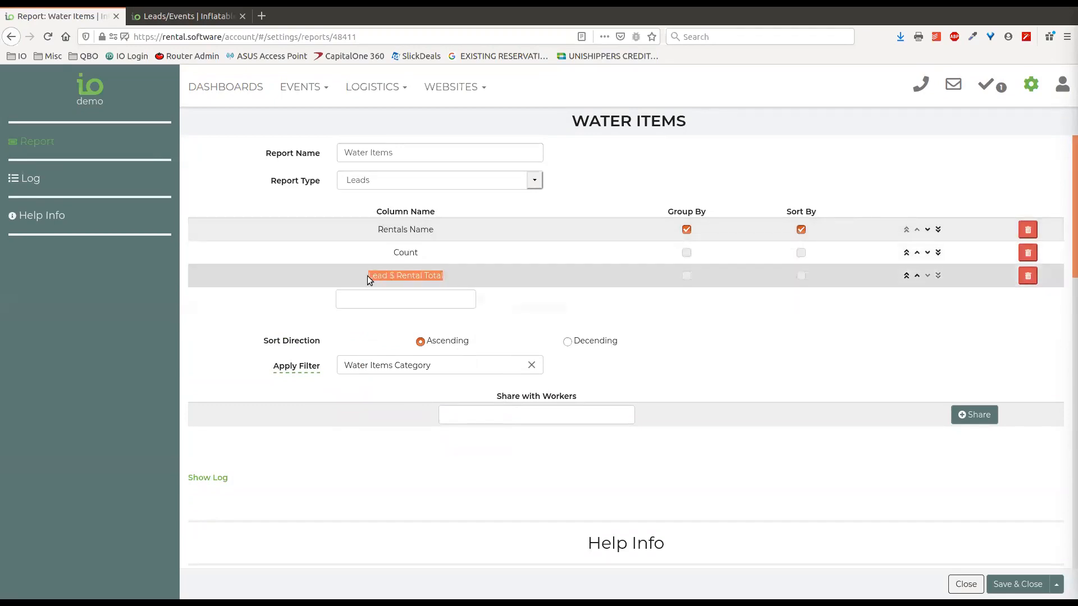
click(427, 300)
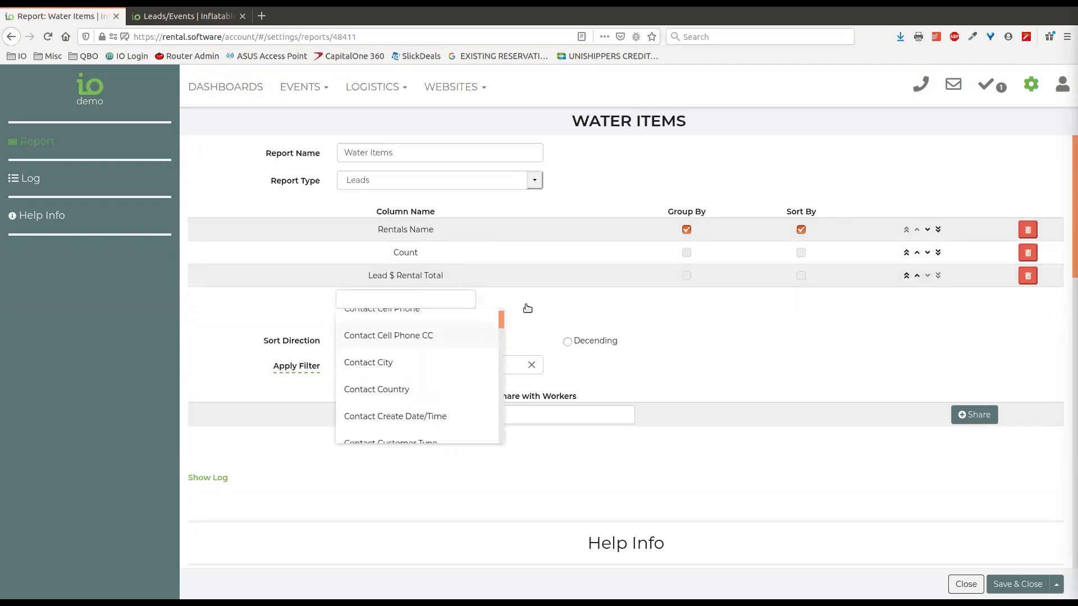
click(548, 302)
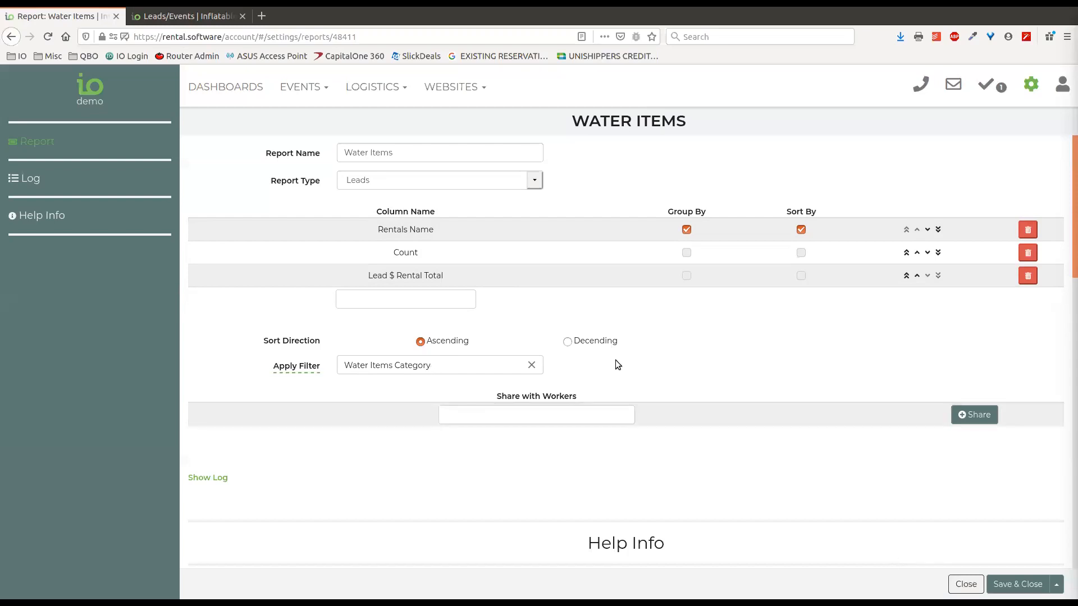
click(1029, 593)
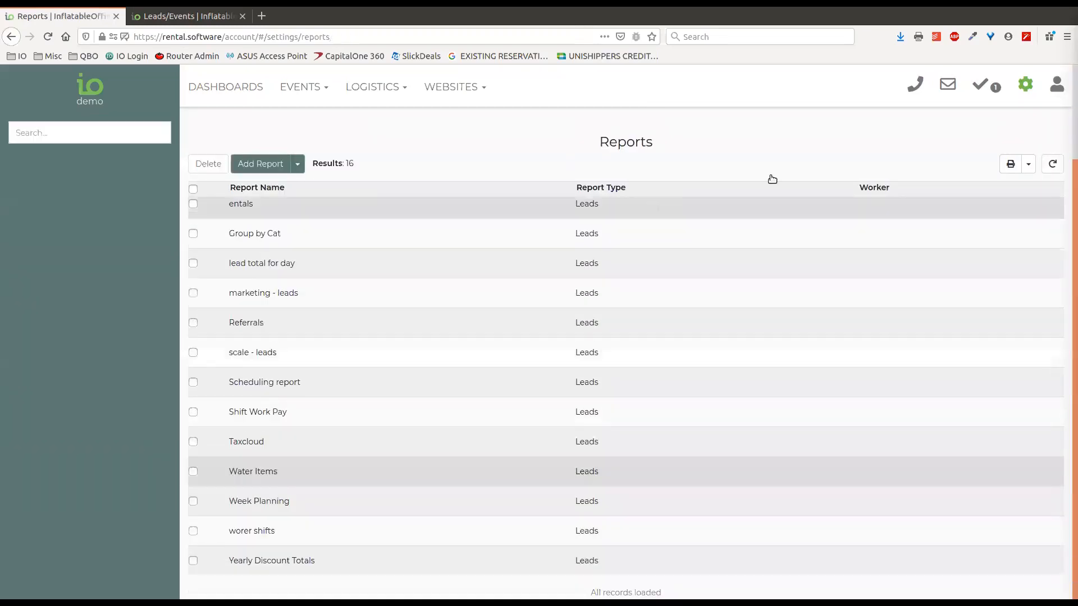
Go to Events > Leads/Events and display the leads as the Water Items report
click(308, 90)
click(312, 121)
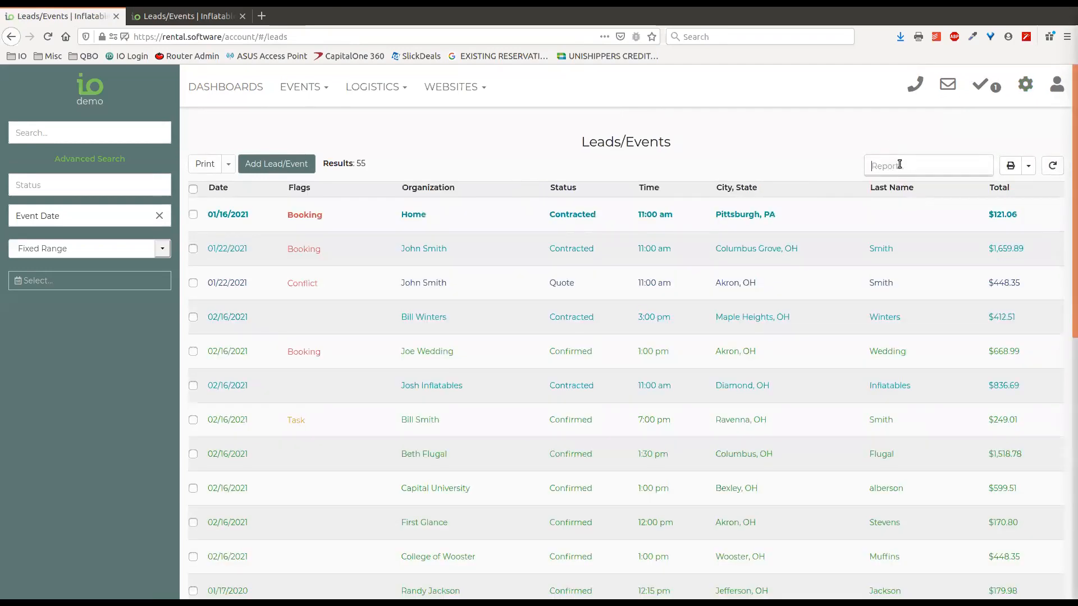
click(900, 164)
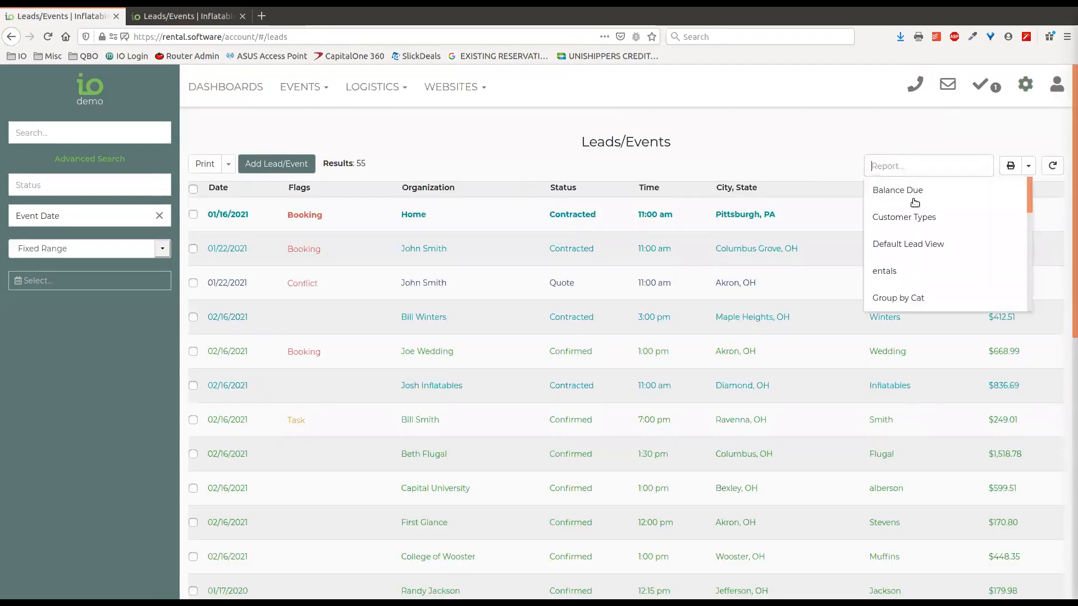
scroll(930, 298, down, 6)
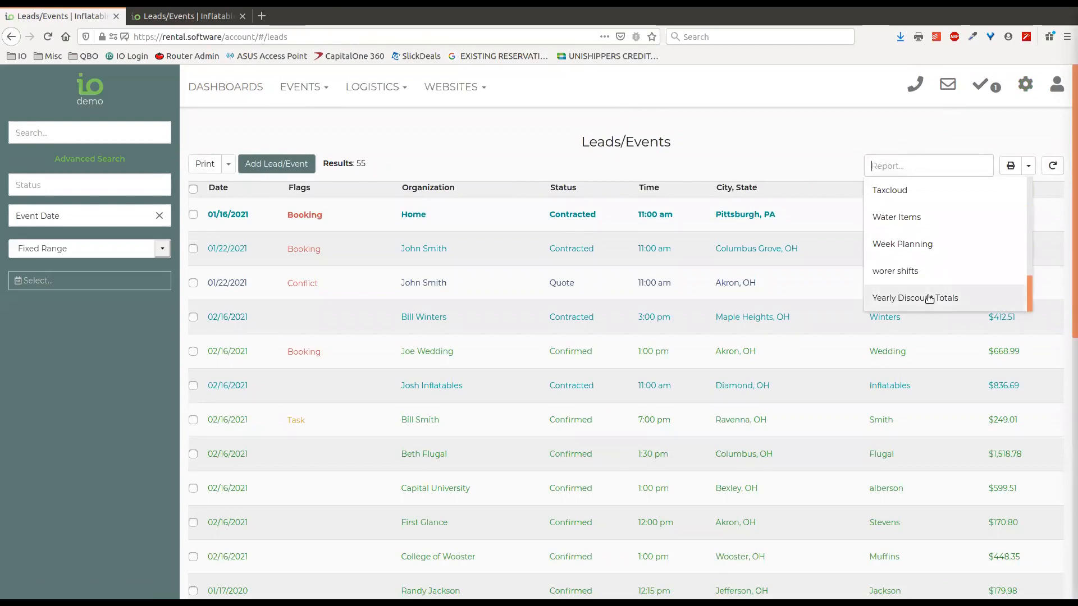
click(933, 218)
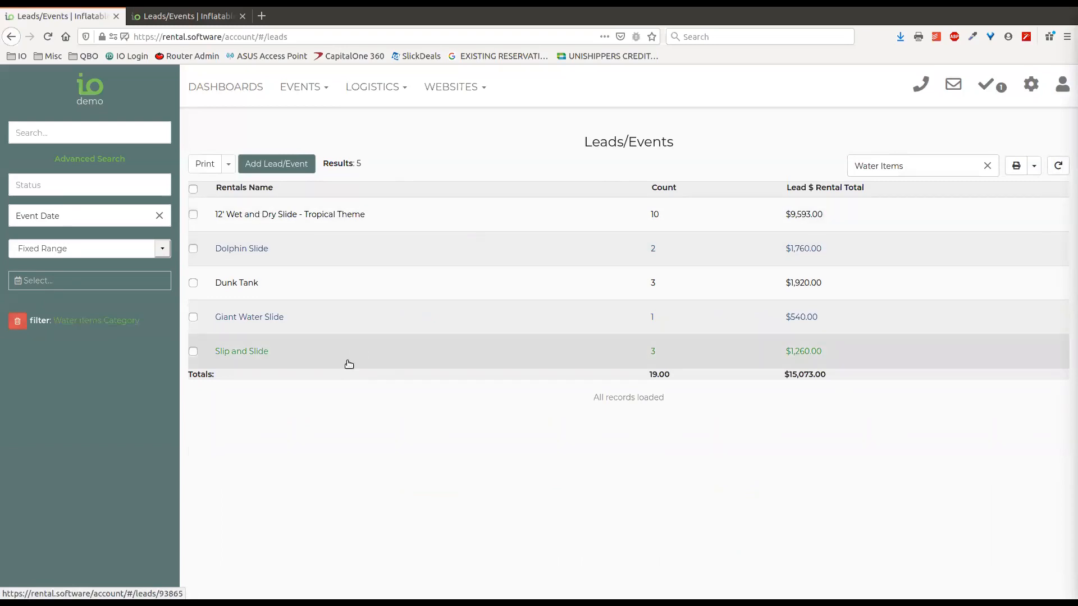
Keep the Fixed Range date option and open the Water Items Category filter settings
click(164, 248)
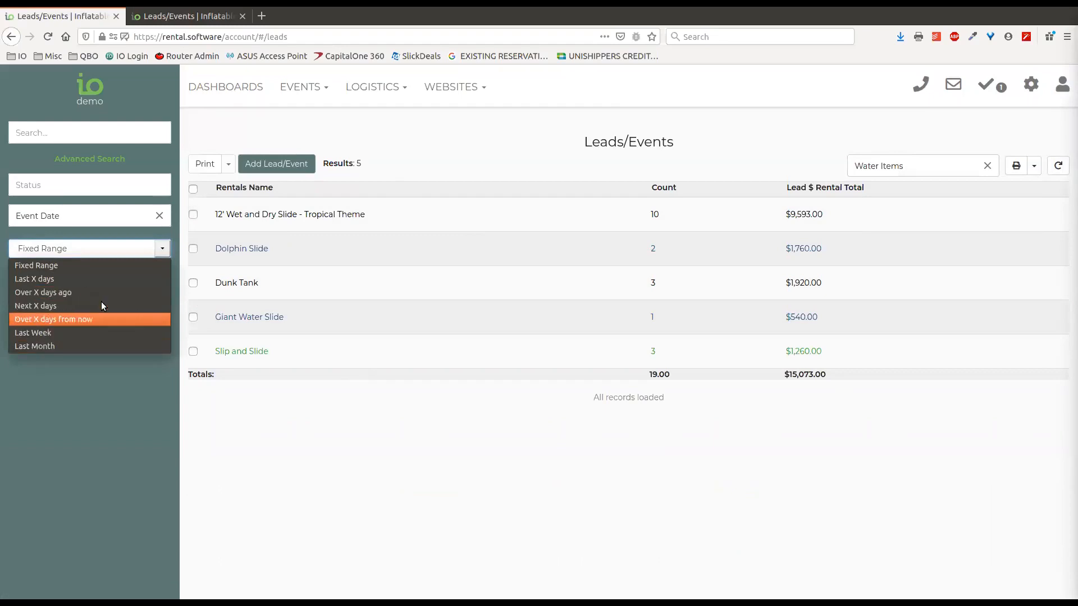
click(165, 247)
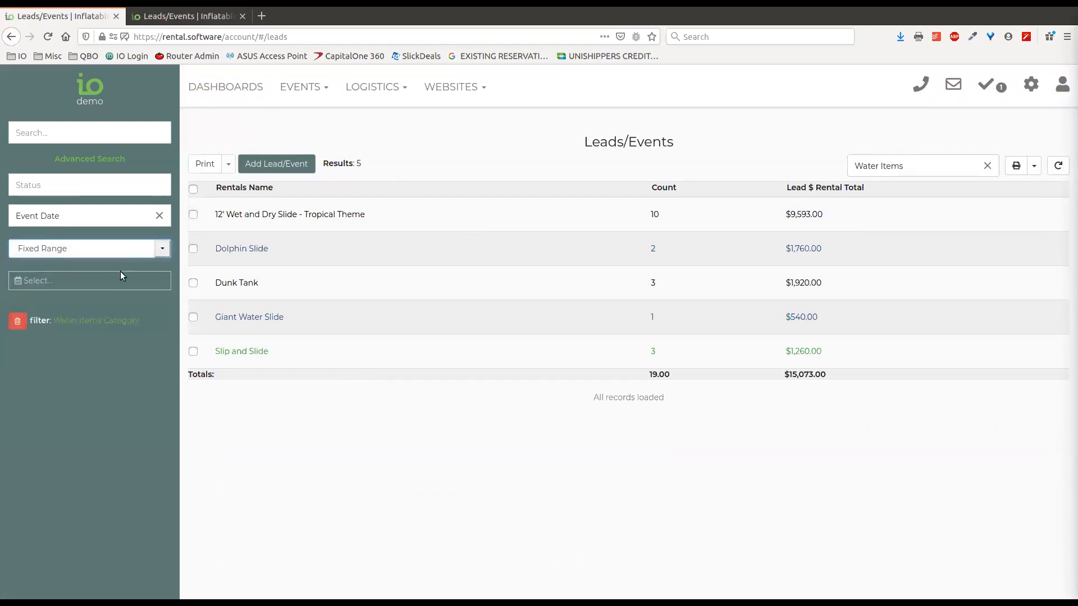
click(119, 321)
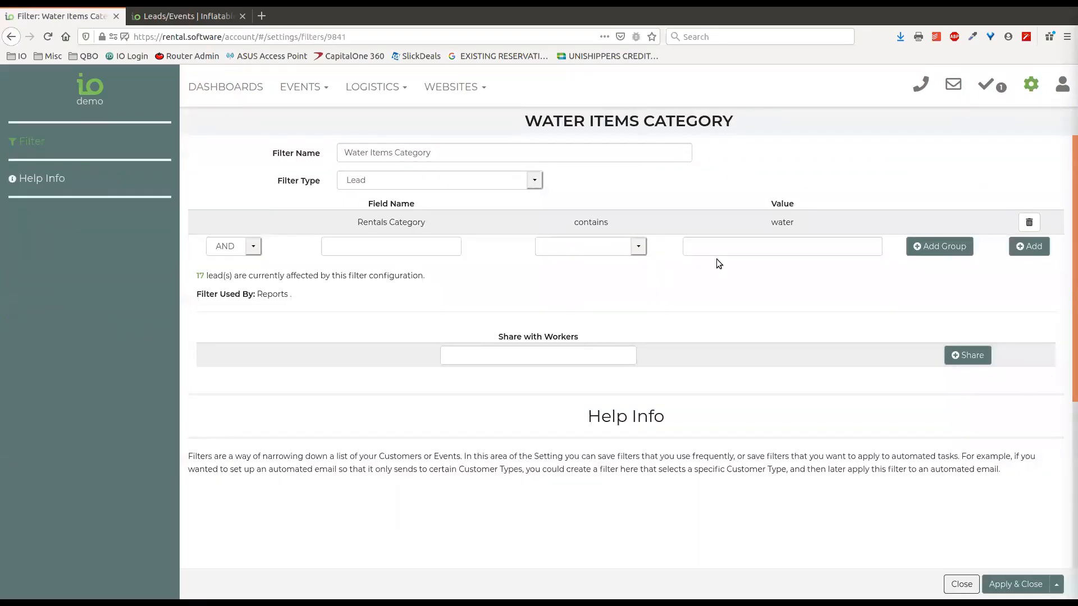
Add a filter condition on Lead Start Date/Time, replacing the initial Lead Event Dates field
click(423, 250)
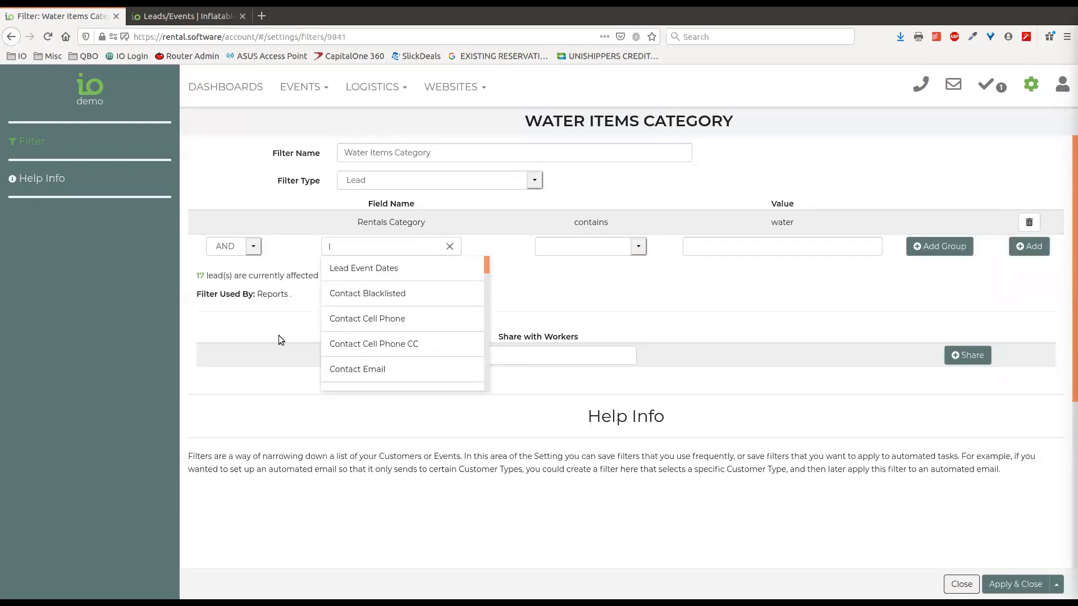
click(372, 268)
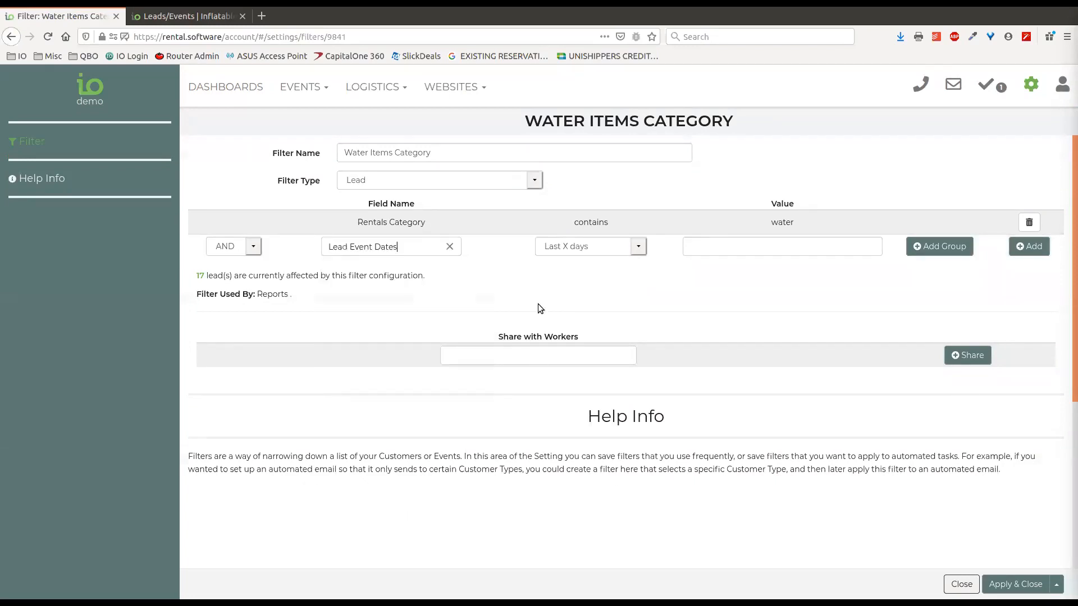
click(641, 247)
click(642, 244)
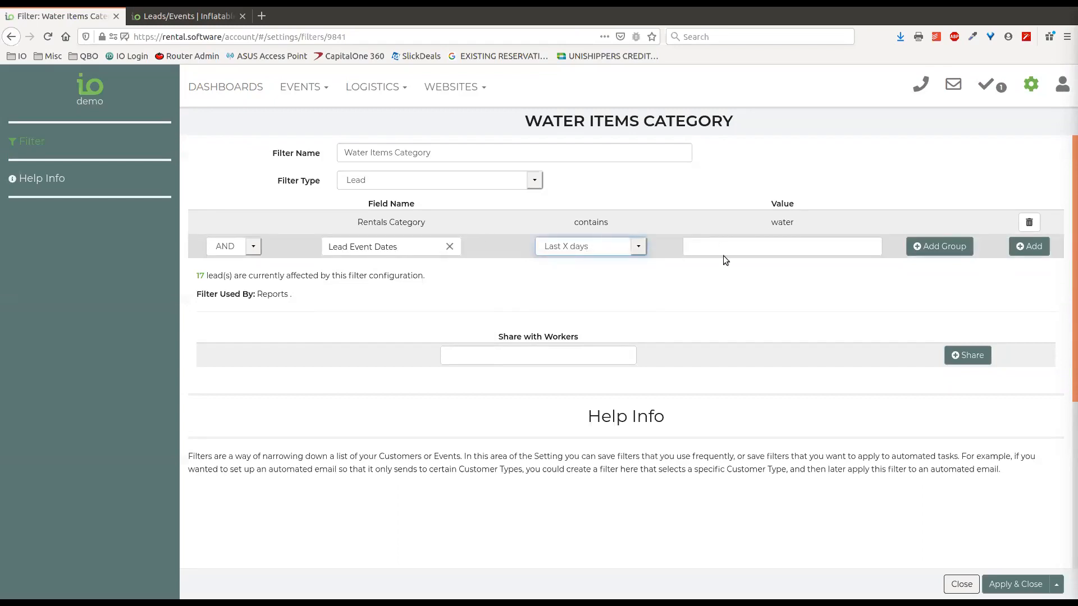
click(639, 248)
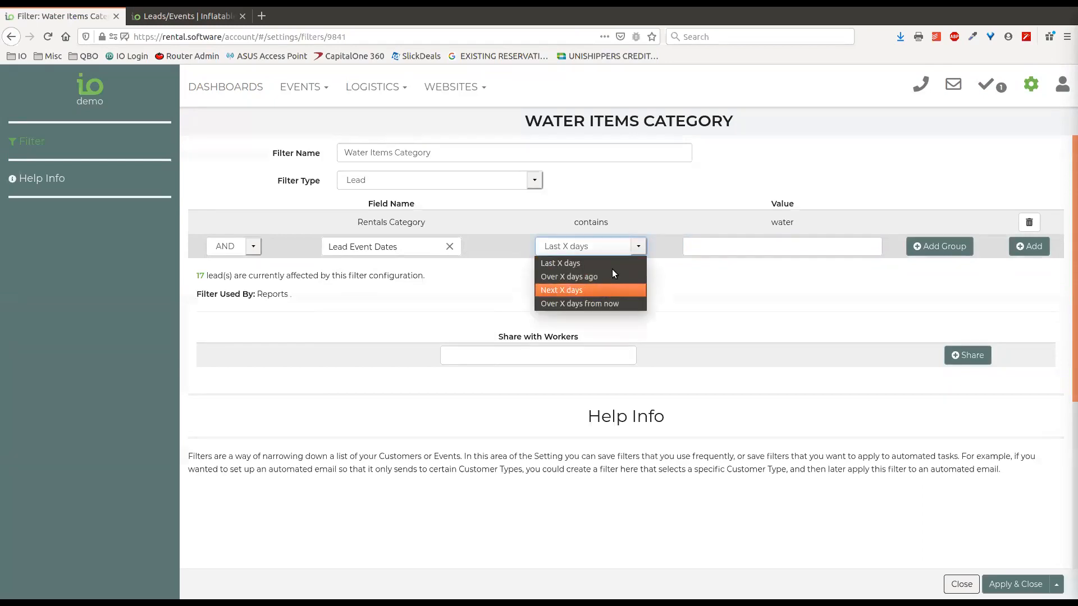
click(635, 248)
click(450, 247)
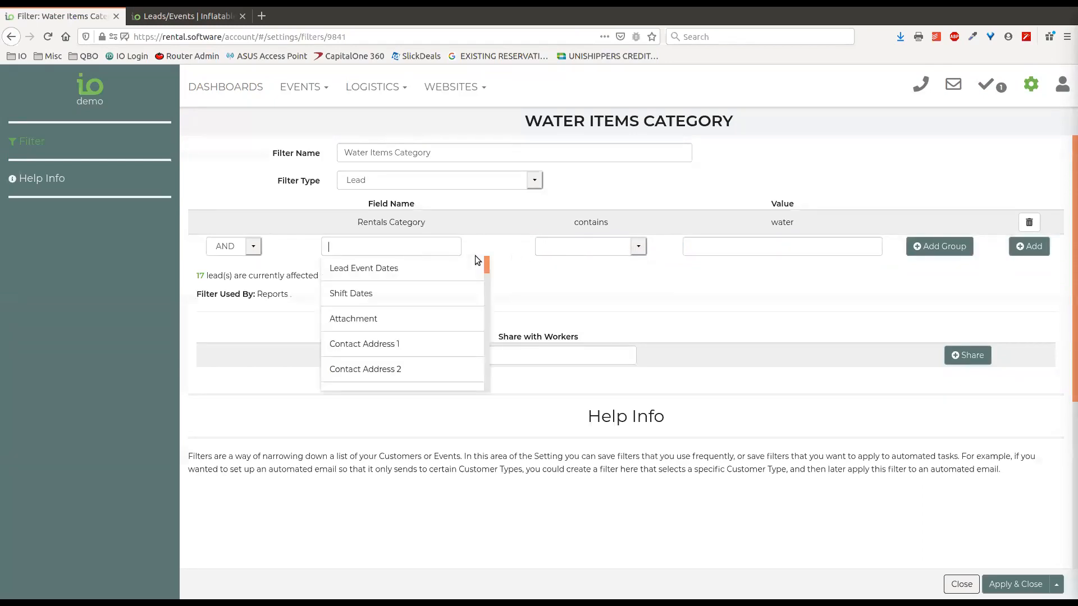
text(start)
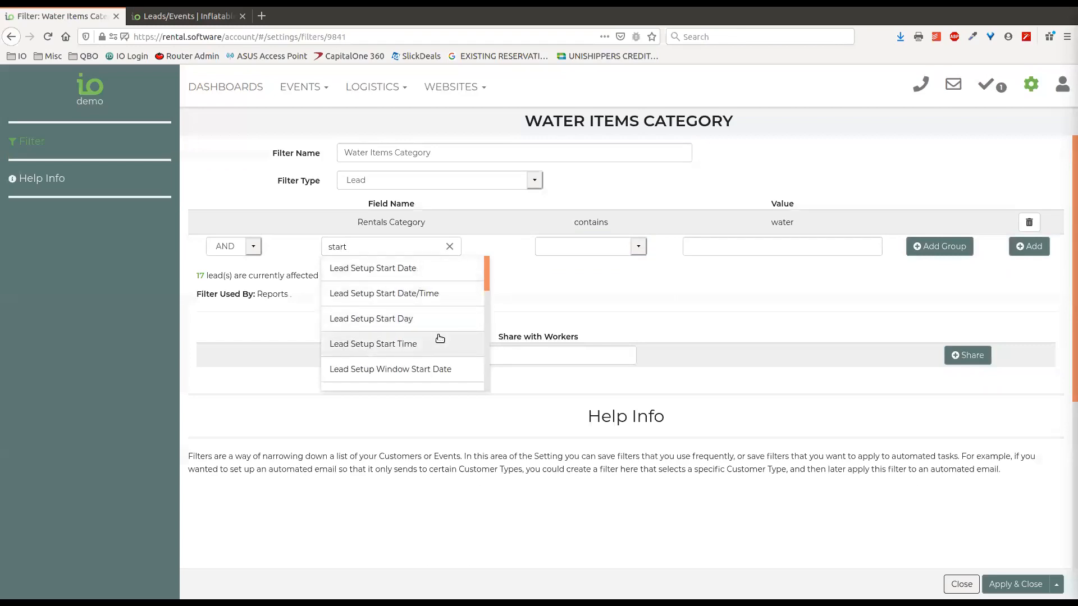
text( dat)
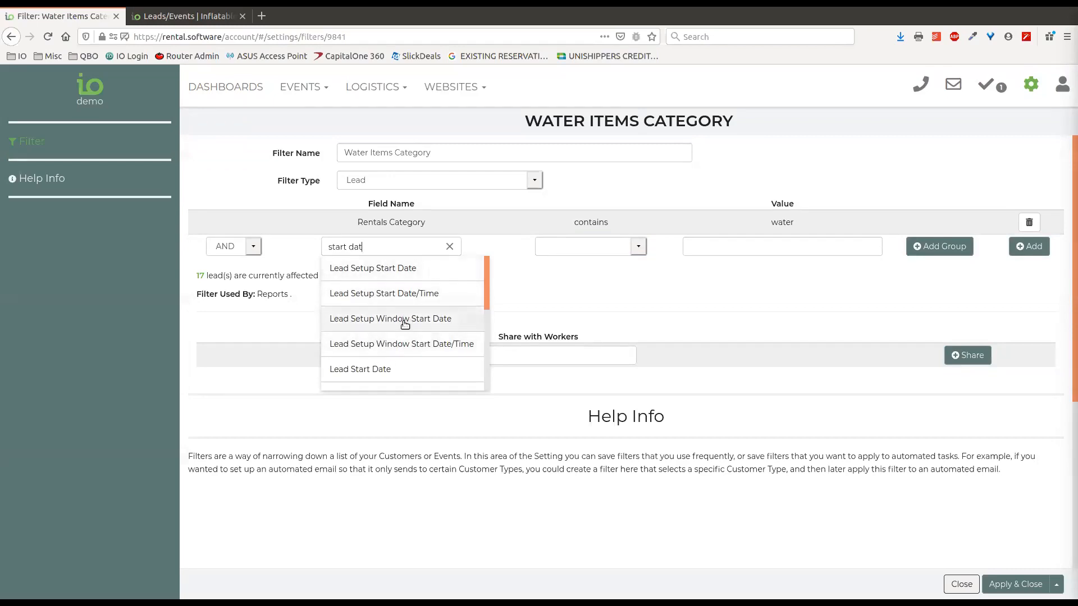
scroll(396, 337, down, 3)
click(405, 274)
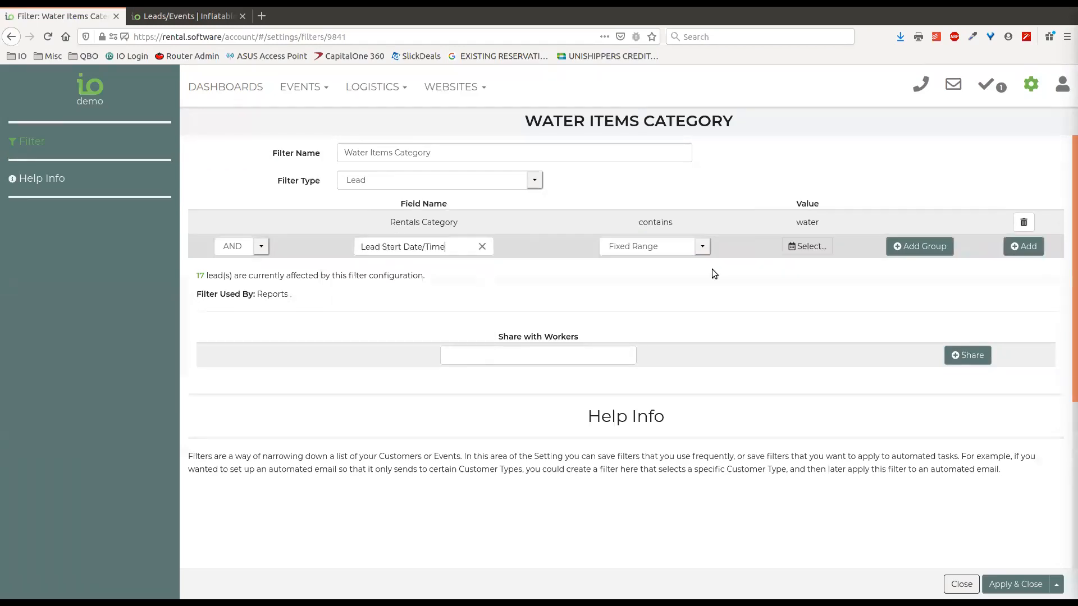
Set the condition to Next X days with 200 and add it to the filter
click(701, 245)
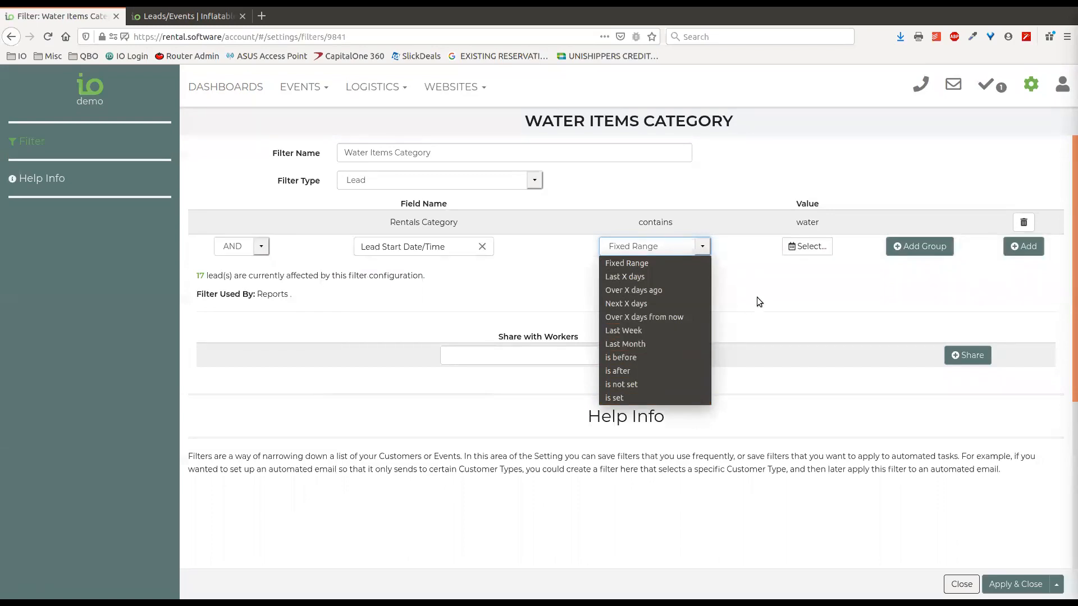
click(636, 349)
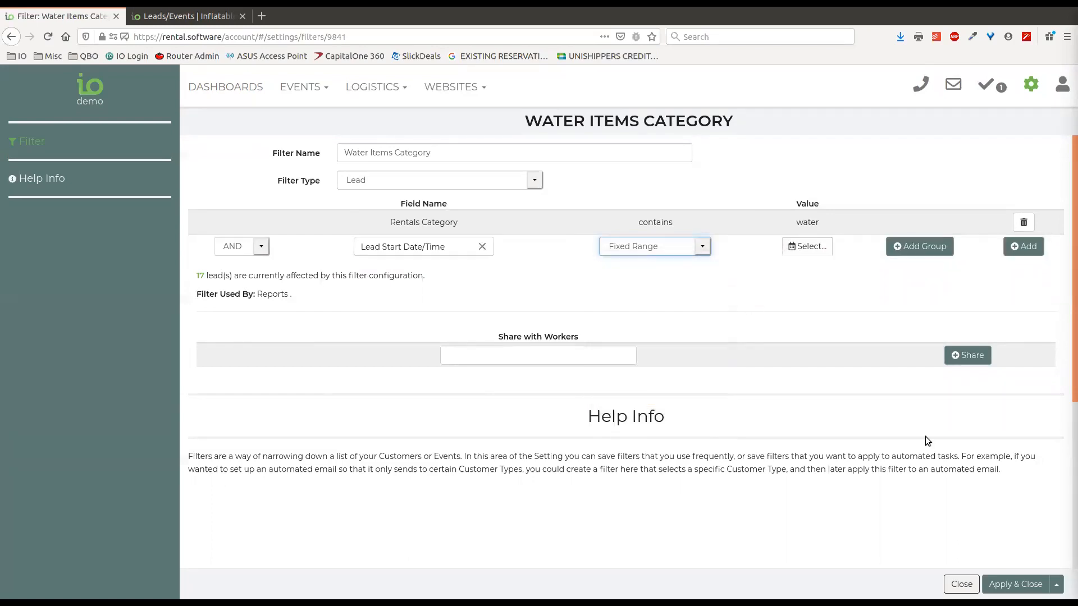
click(628, 250)
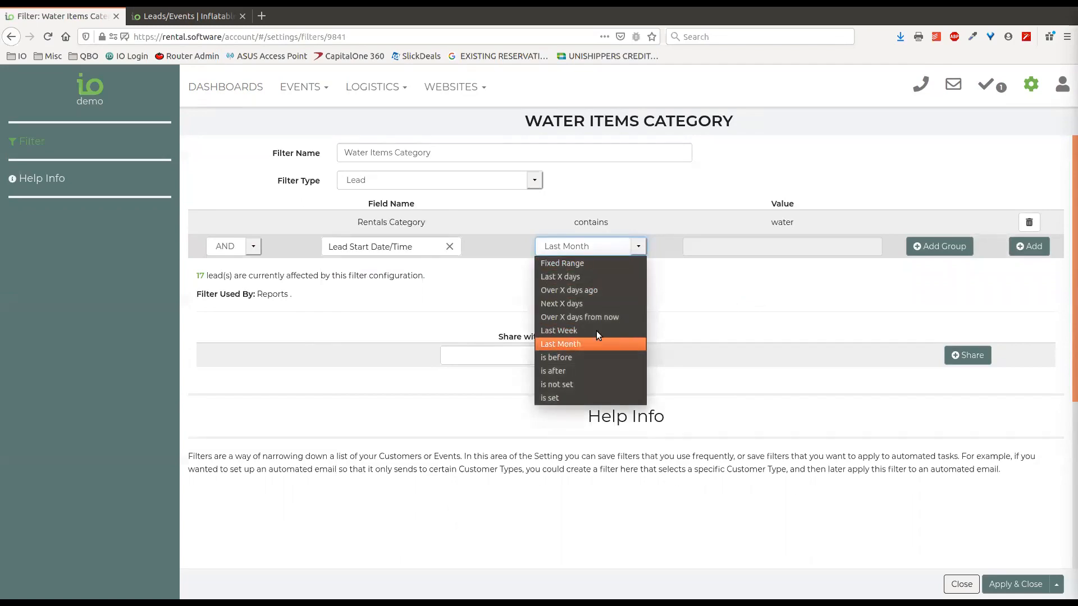
click(590, 305)
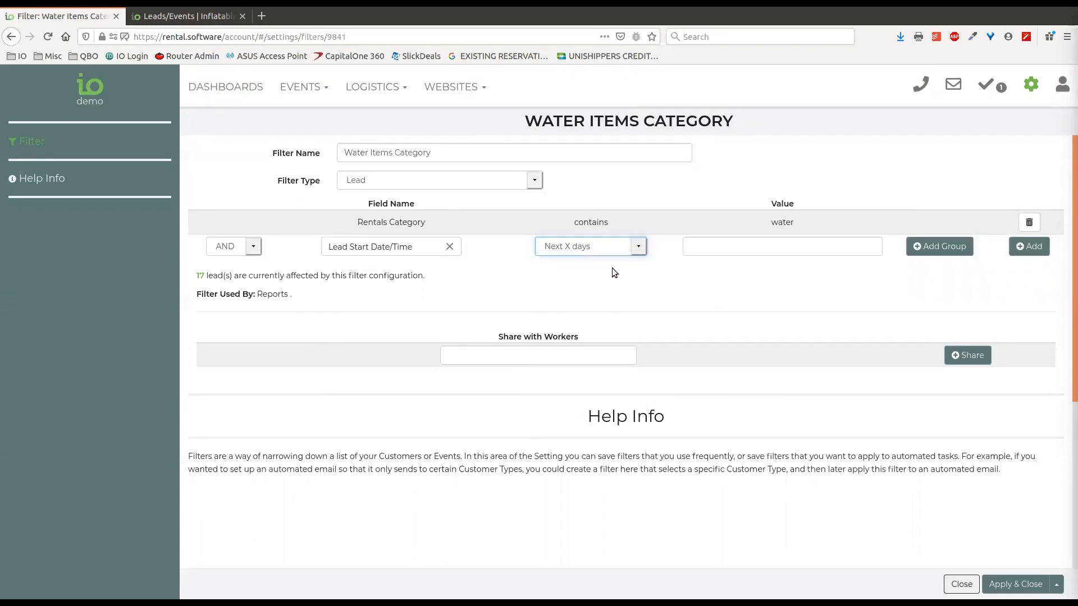
click(736, 244)
text(200)
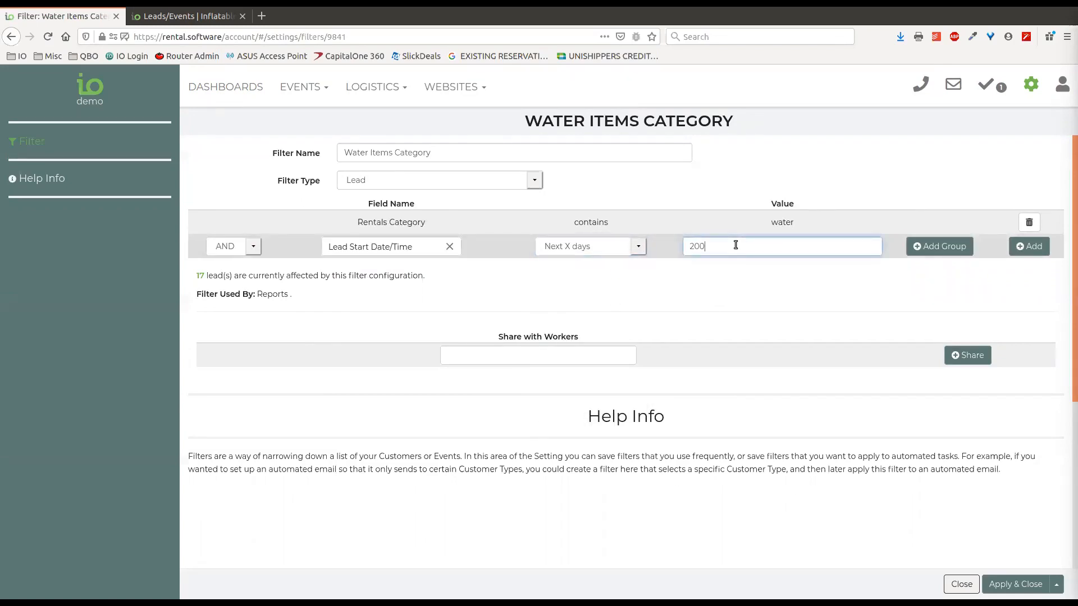
click(1029, 247)
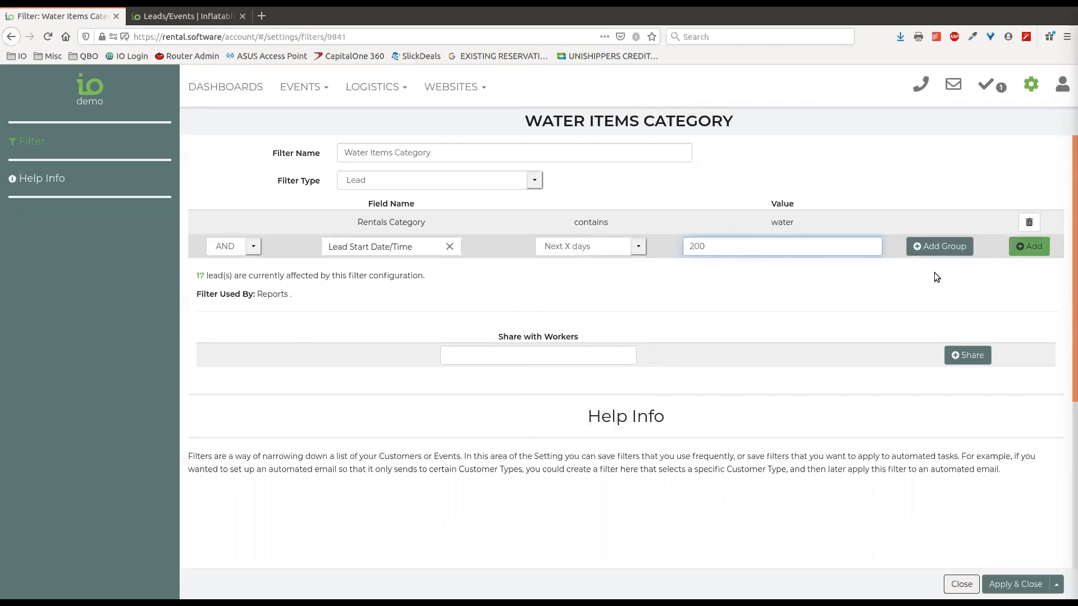
Apply the updated filter and return to the leads list
click(1056, 585)
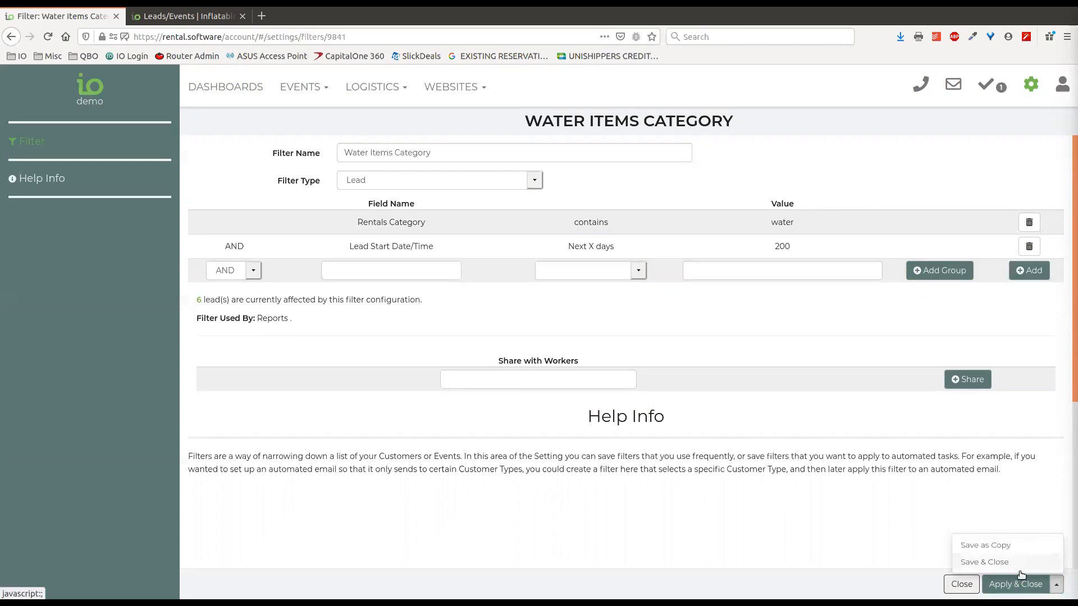
click(978, 508)
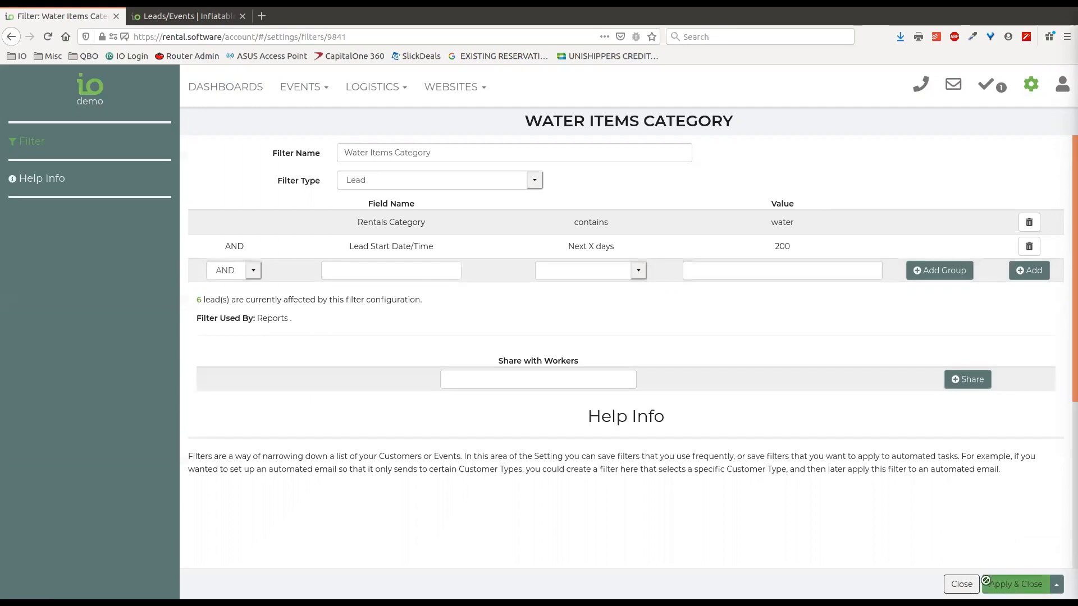
click(1045, 585)
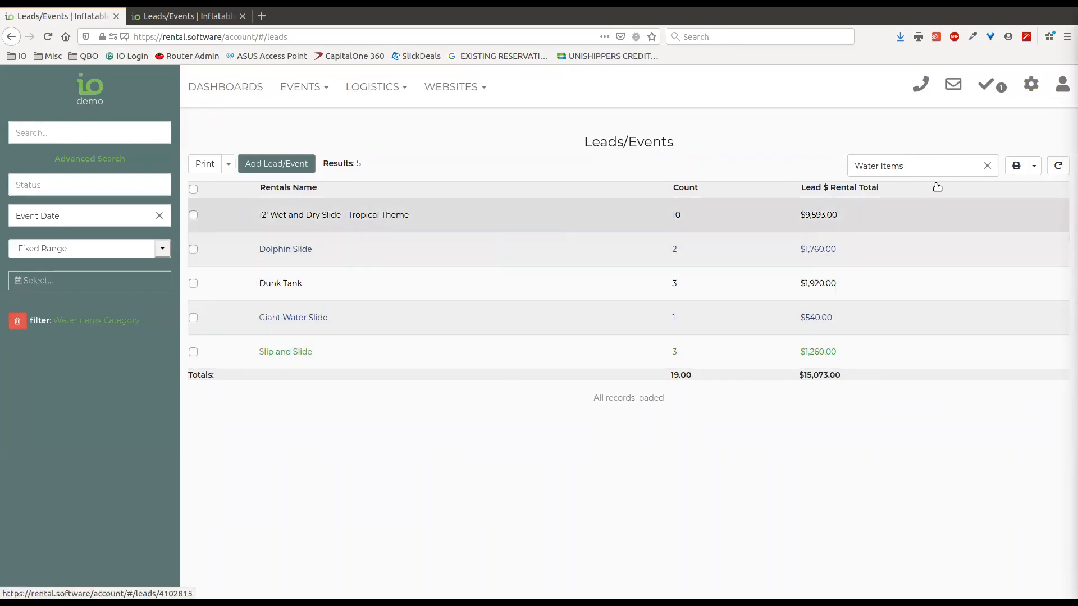
Go to Settings > Reports and open the Week Planning report for editing
click(1030, 90)
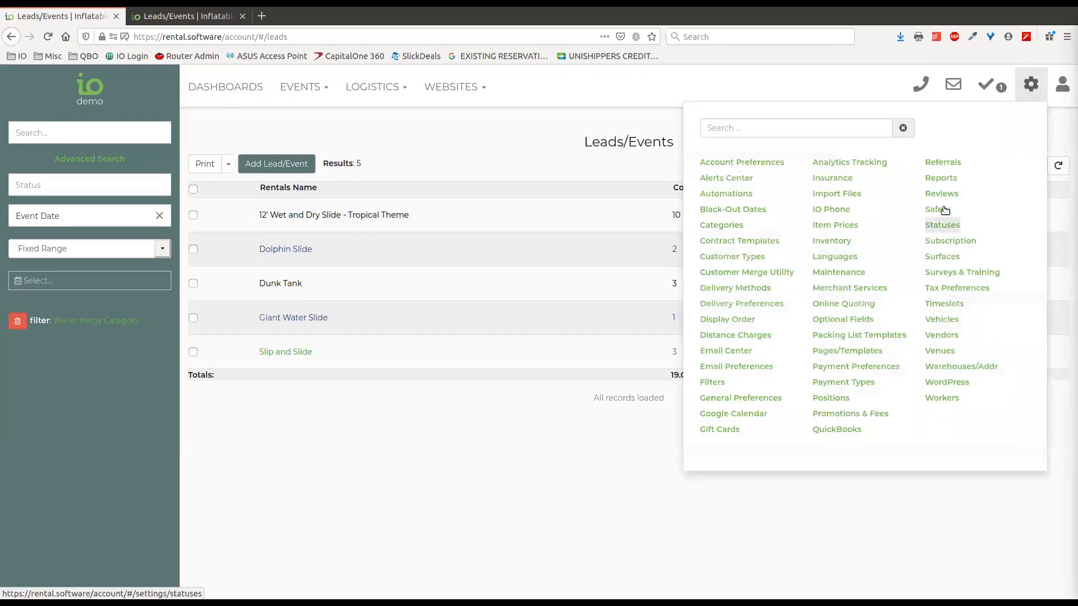
click(941, 179)
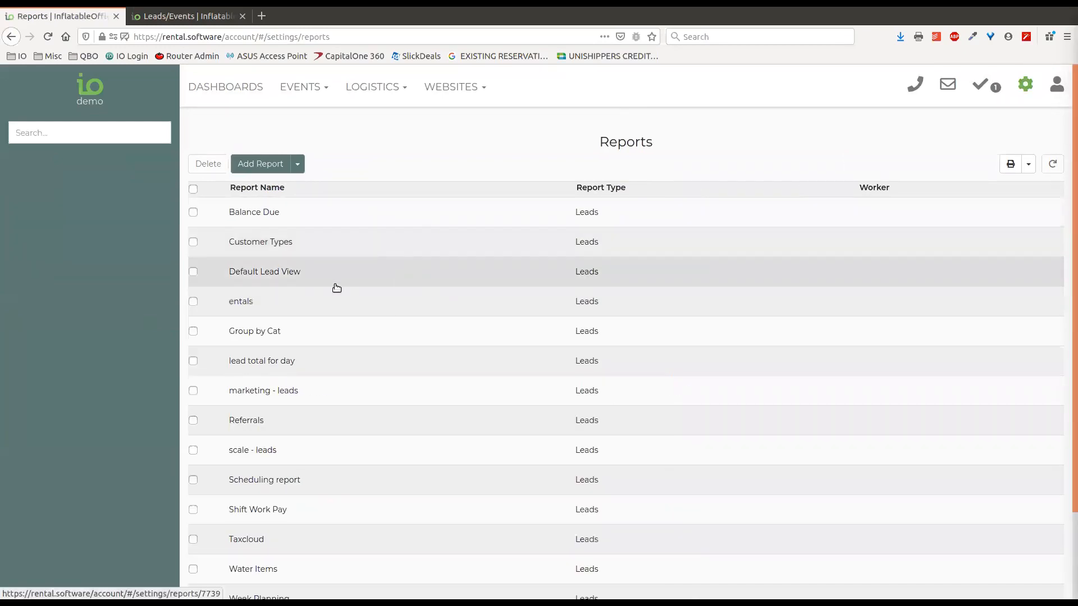
scroll(373, 461, down, 3)
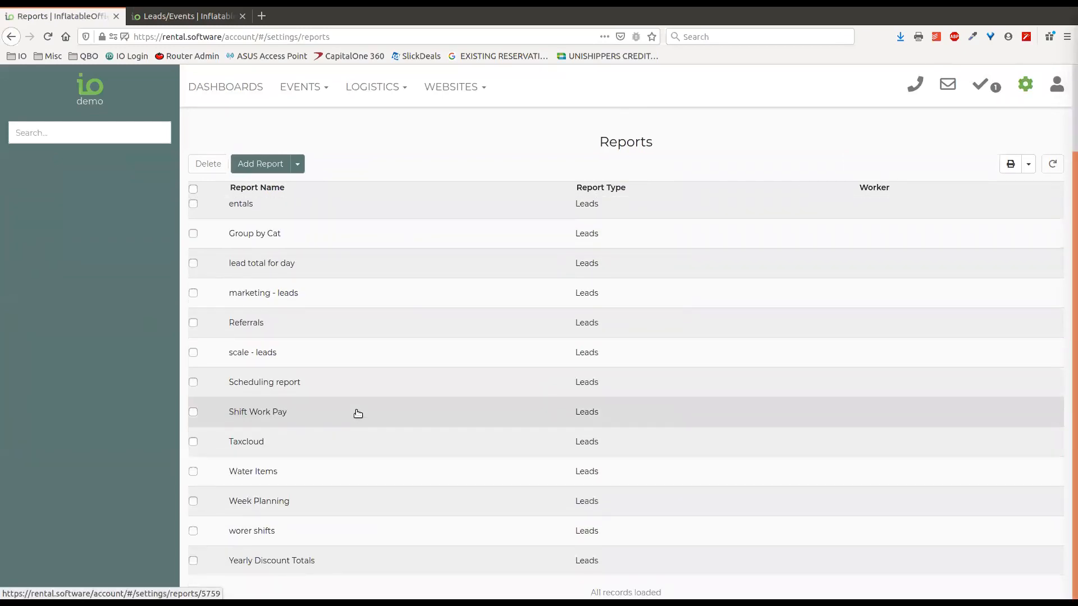
click(327, 511)
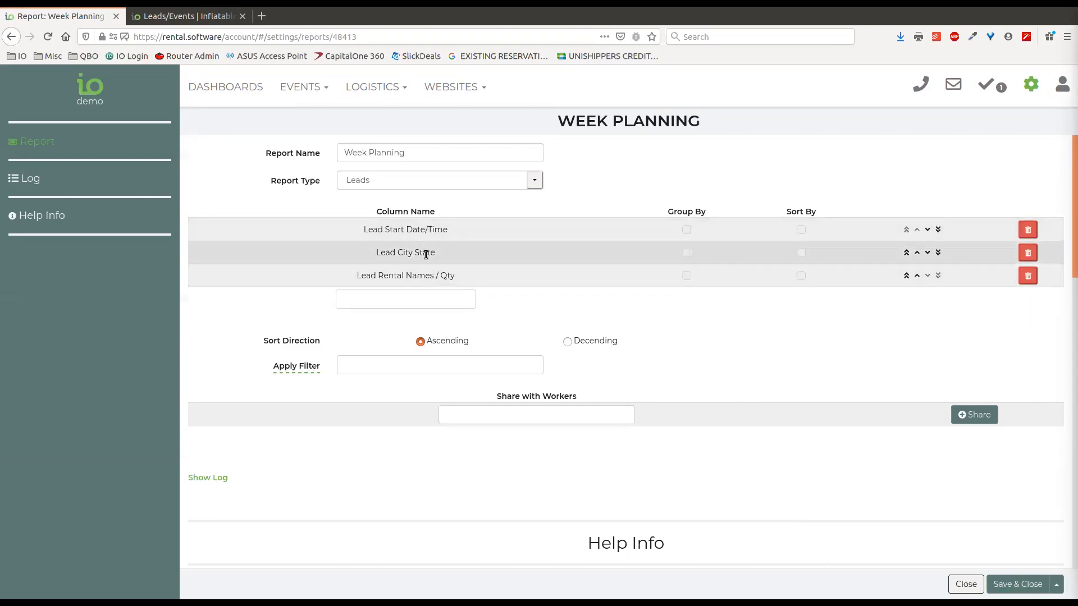
Highlight the Lead City State, Rental Names / Qty and Lead Start Date/Time columns
drag(435, 253, 396, 253)
drag(467, 277, 377, 276)
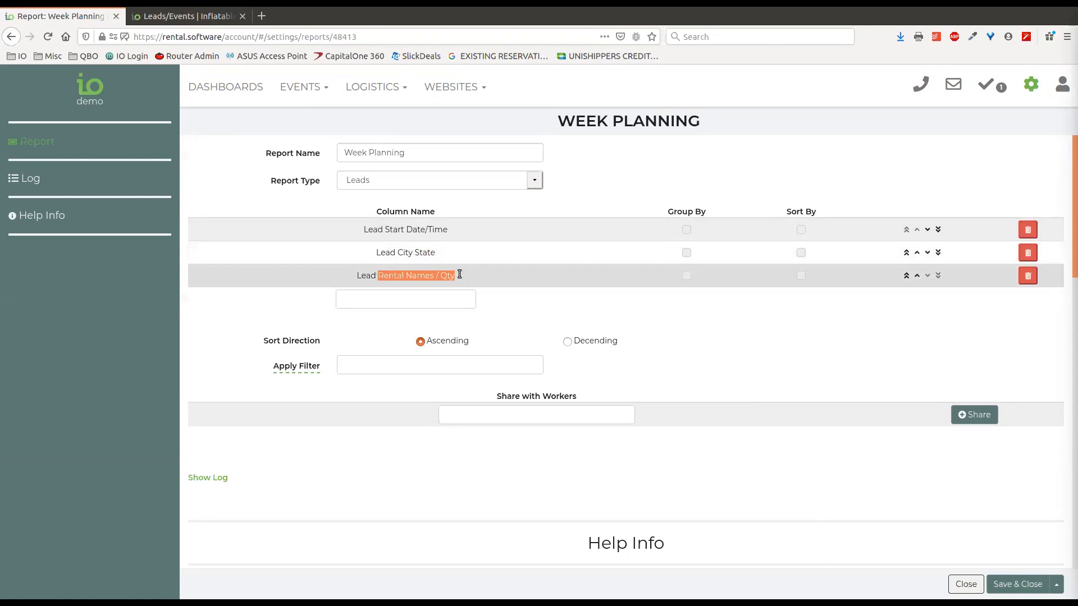
drag(454, 230, 357, 227)
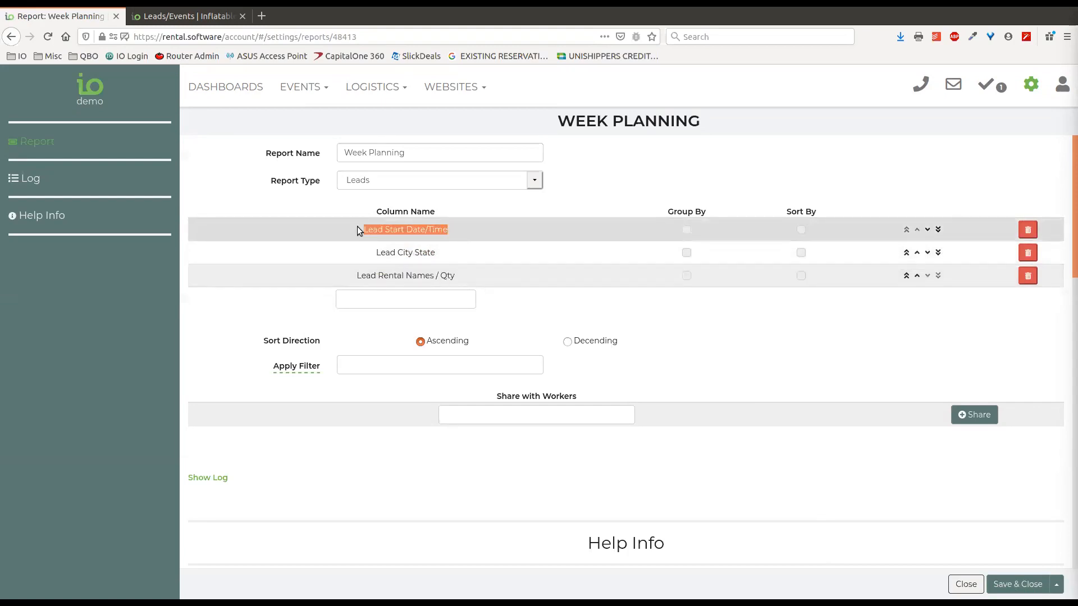
click(684, 178)
Close the Week Planning setup and go to Events > Leads/Events
click(966, 584)
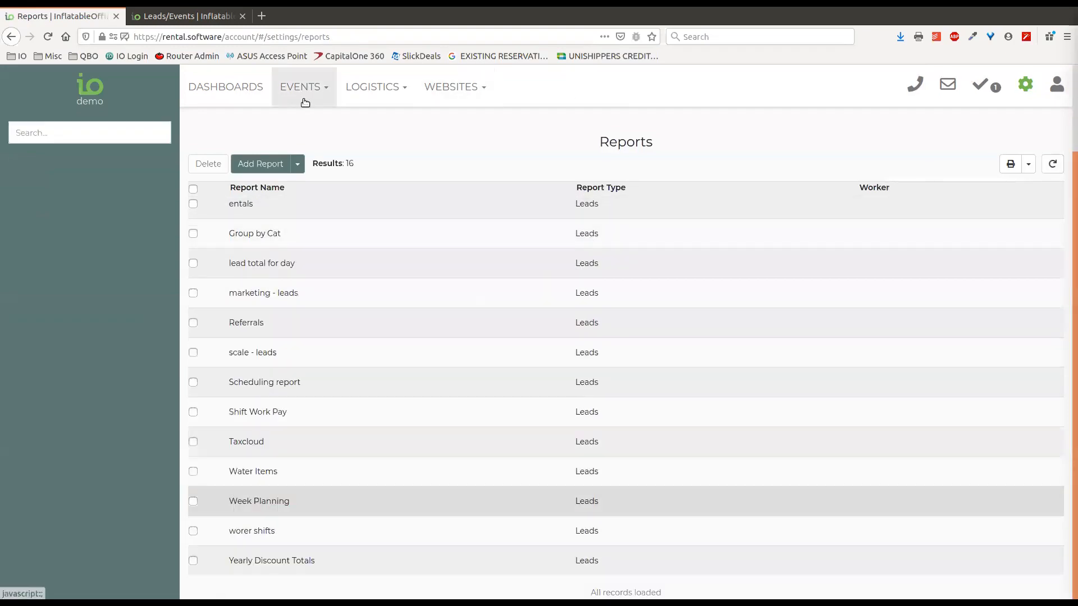
click(303, 95)
click(306, 118)
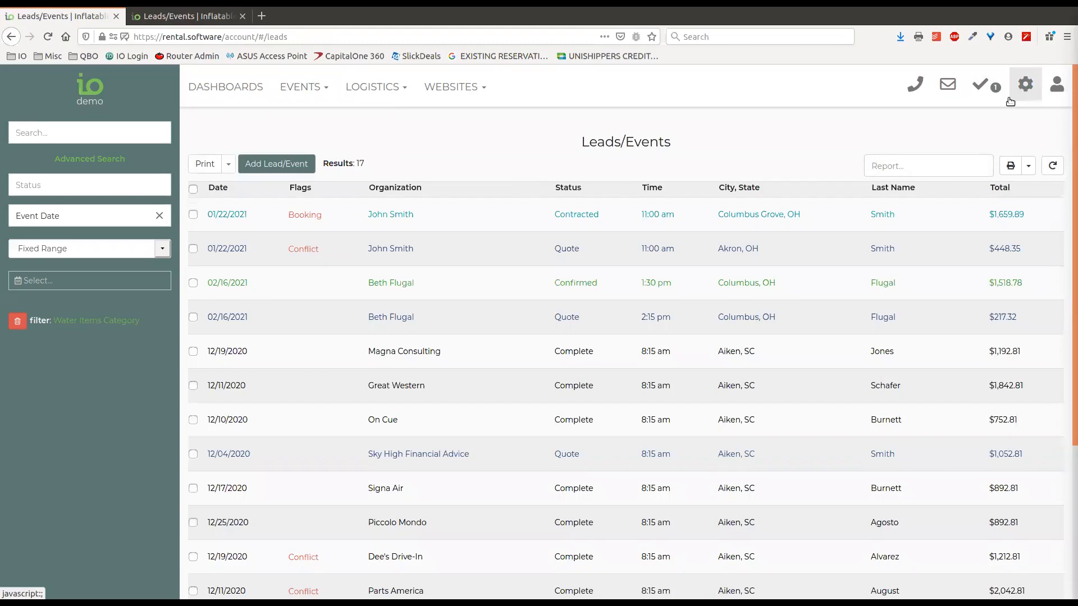
Drop the Water Items Category filter, show all 55 leads as Week Planning, and preview the printout
click(17, 320)
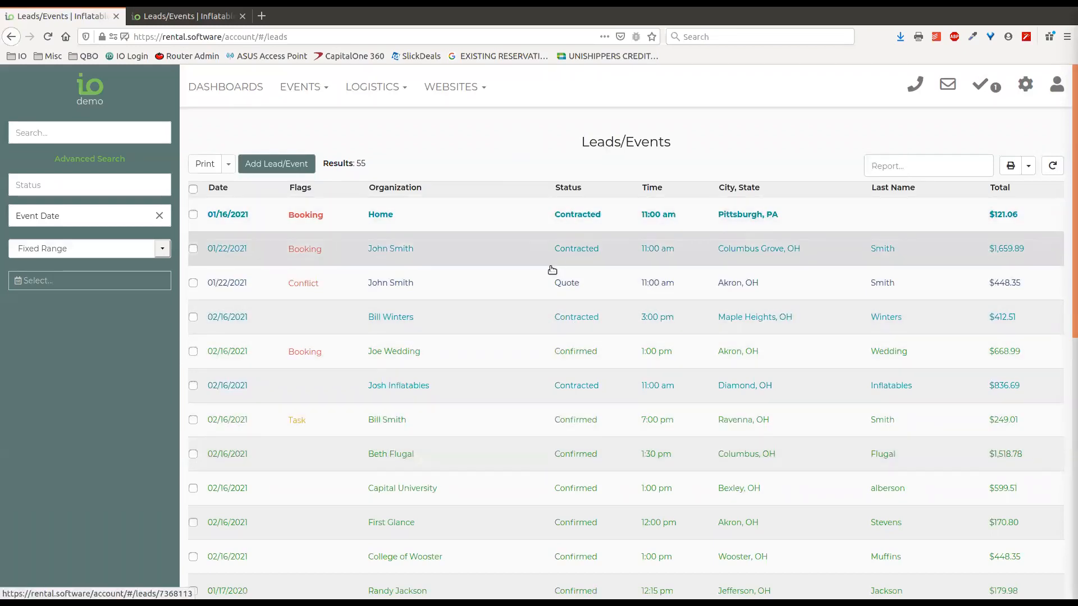
click(895, 164)
scroll(910, 258, down, 10)
click(909, 245)
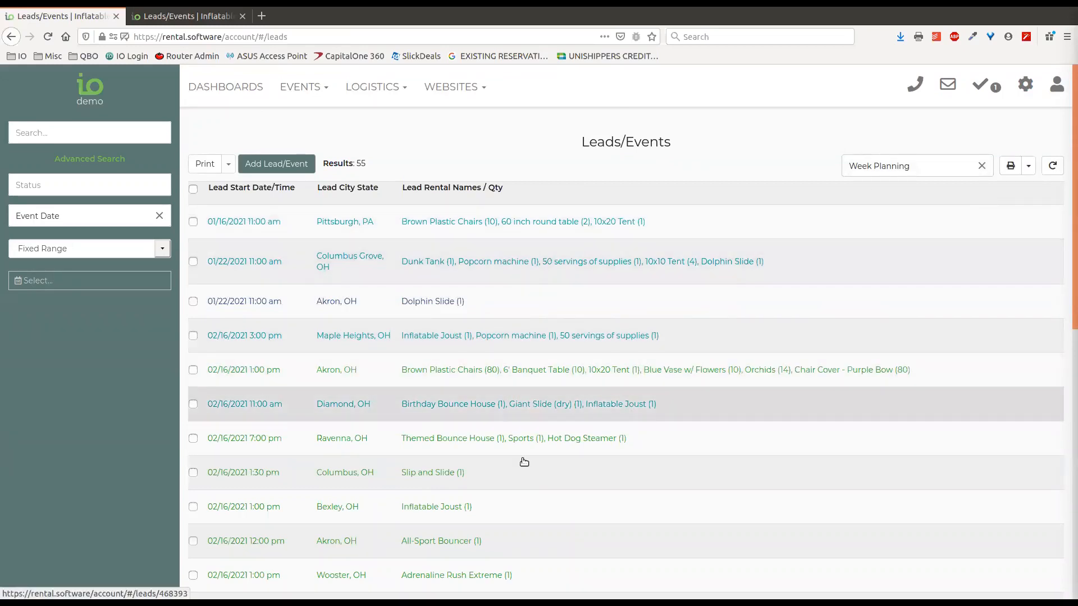
click(1010, 165)
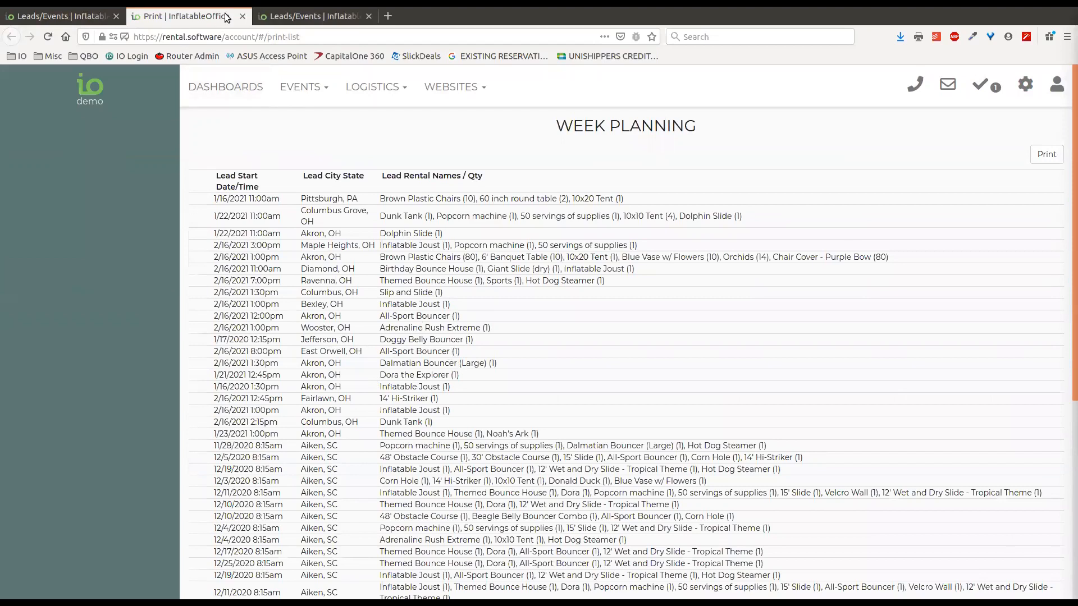
click(243, 16)
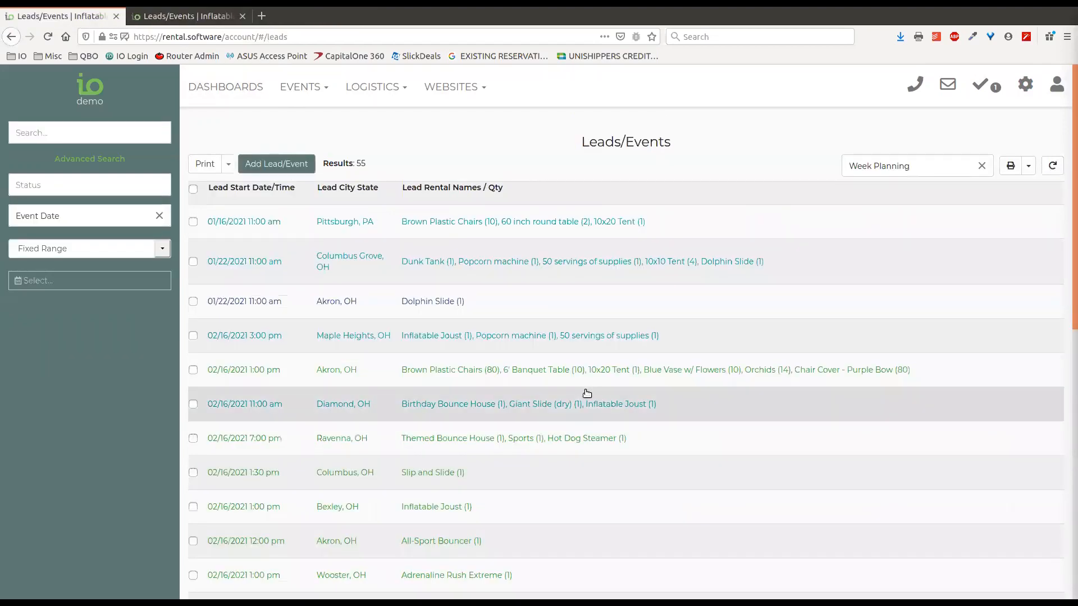
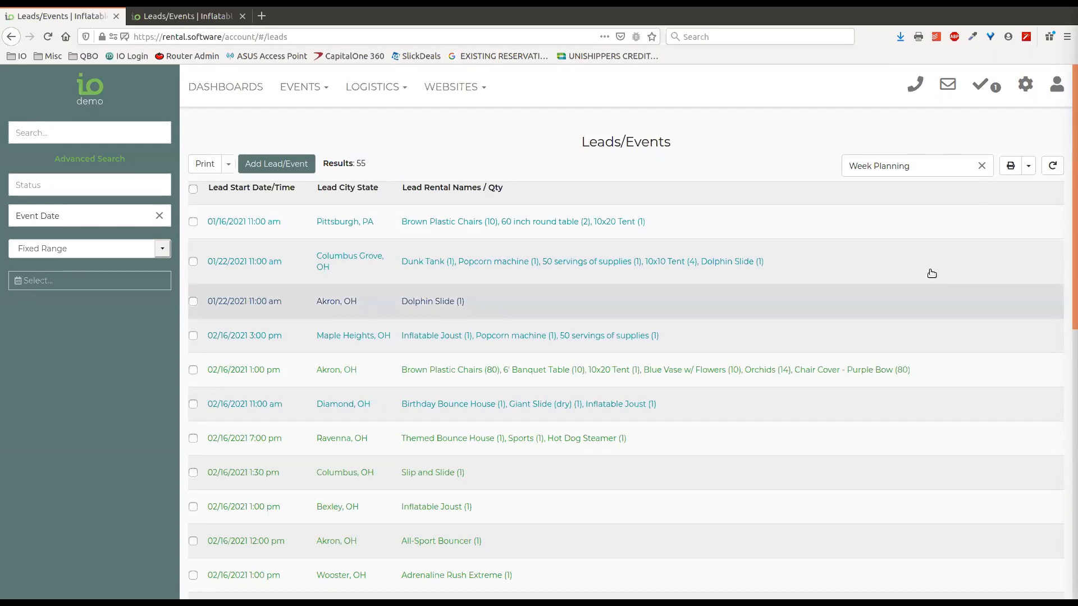
Open the settings of the Yearly Discount Totals report from the Reports list
click(1025, 89)
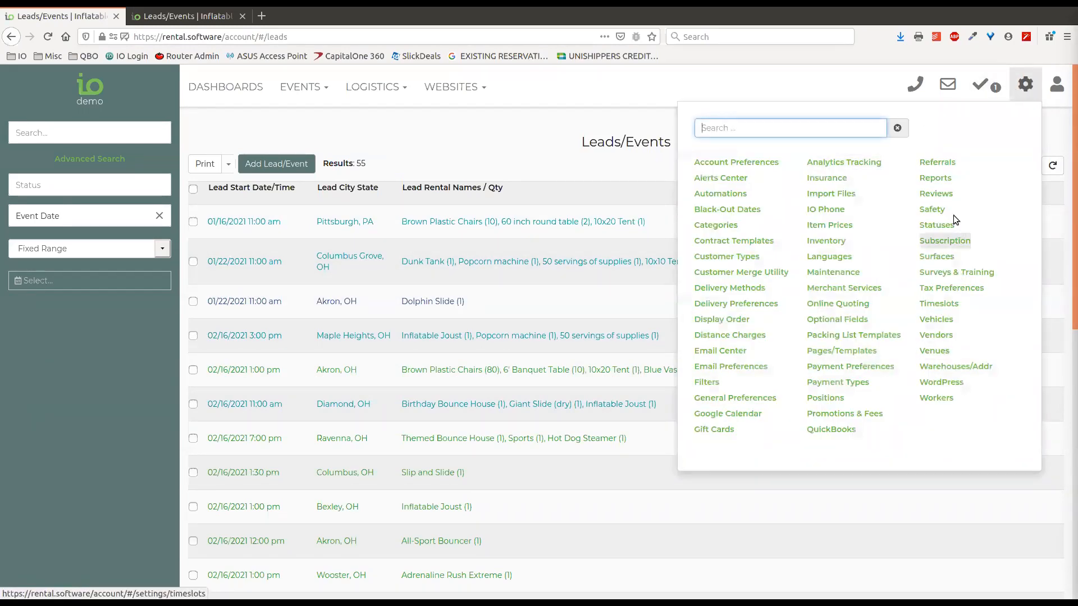
click(937, 177)
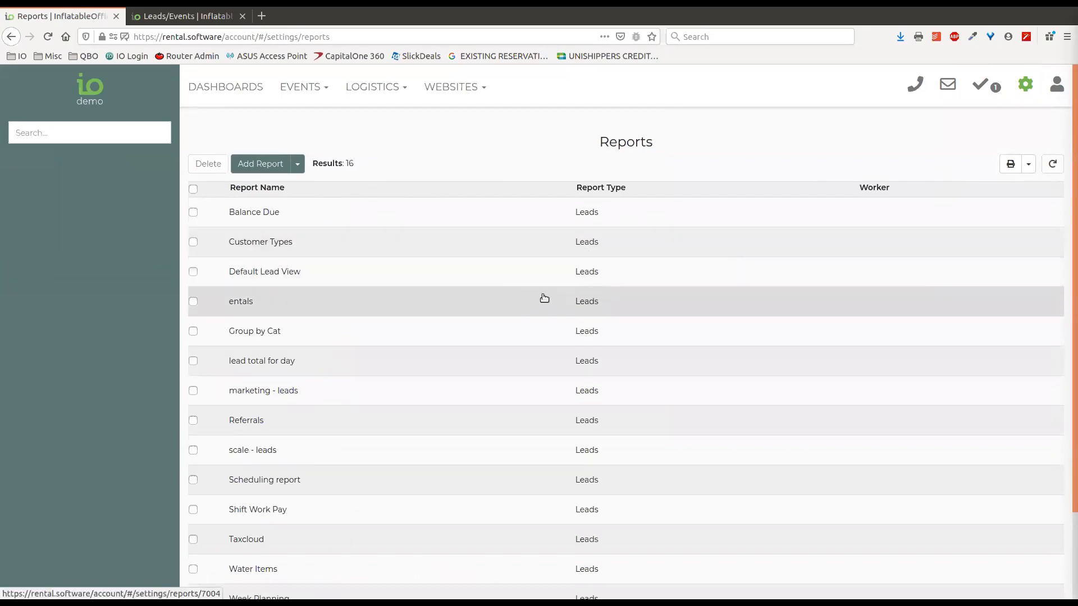
scroll(329, 457, down, 3)
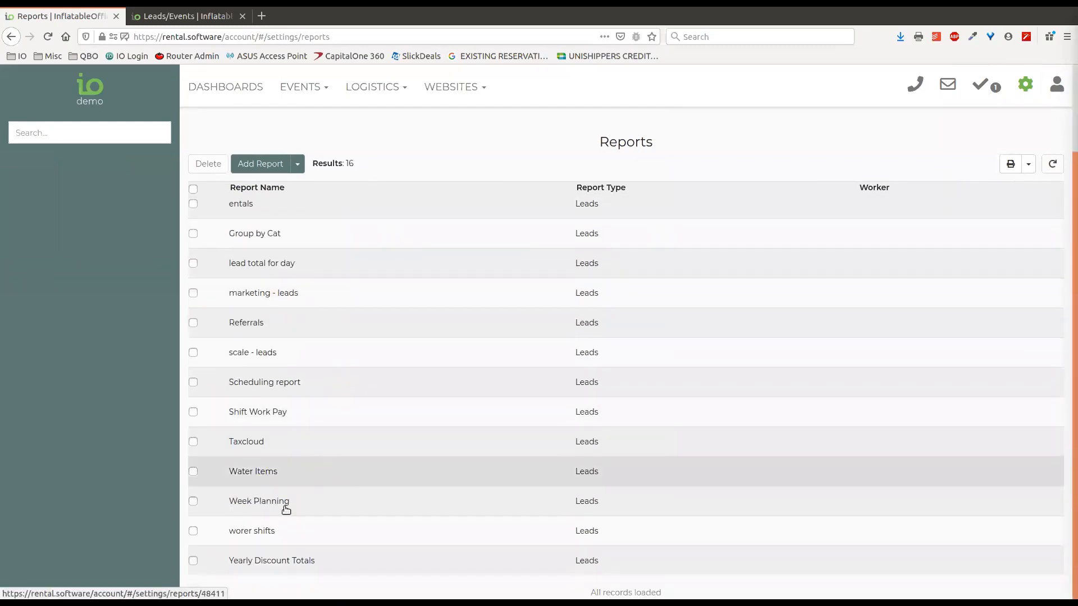
click(336, 563)
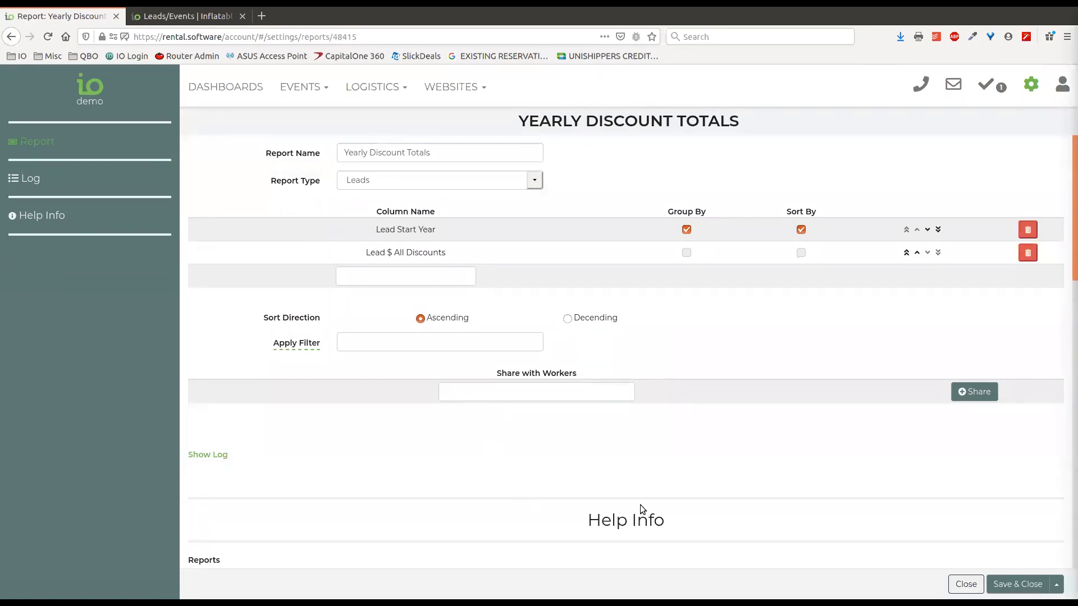
Highlight the Lead Start Year grouping column, then close the report settings without saving
drag(436, 230, 374, 234)
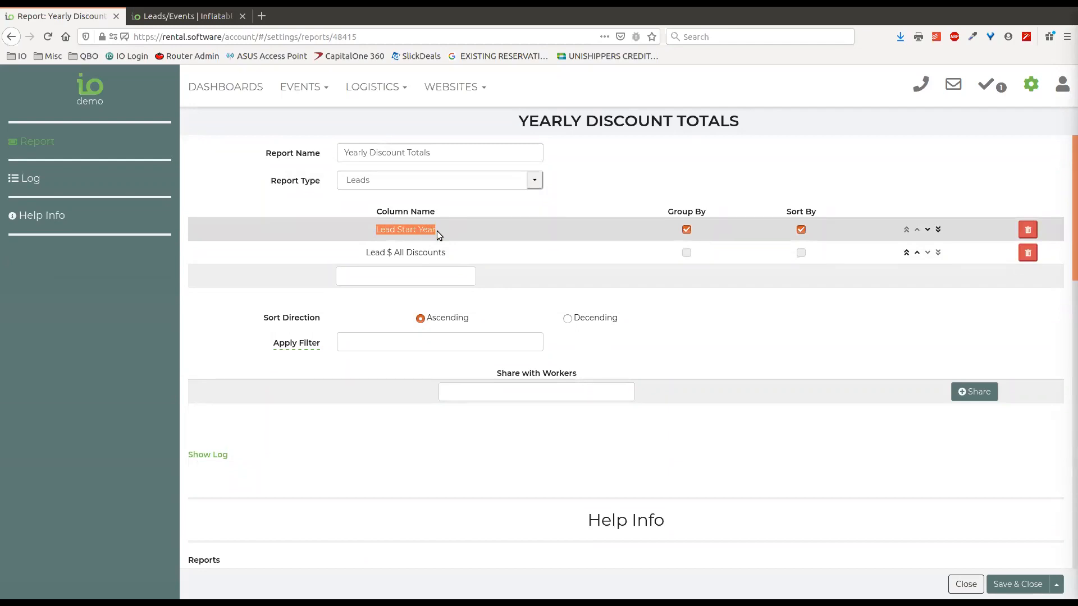
click(519, 201)
drag(439, 231, 373, 231)
click(700, 228)
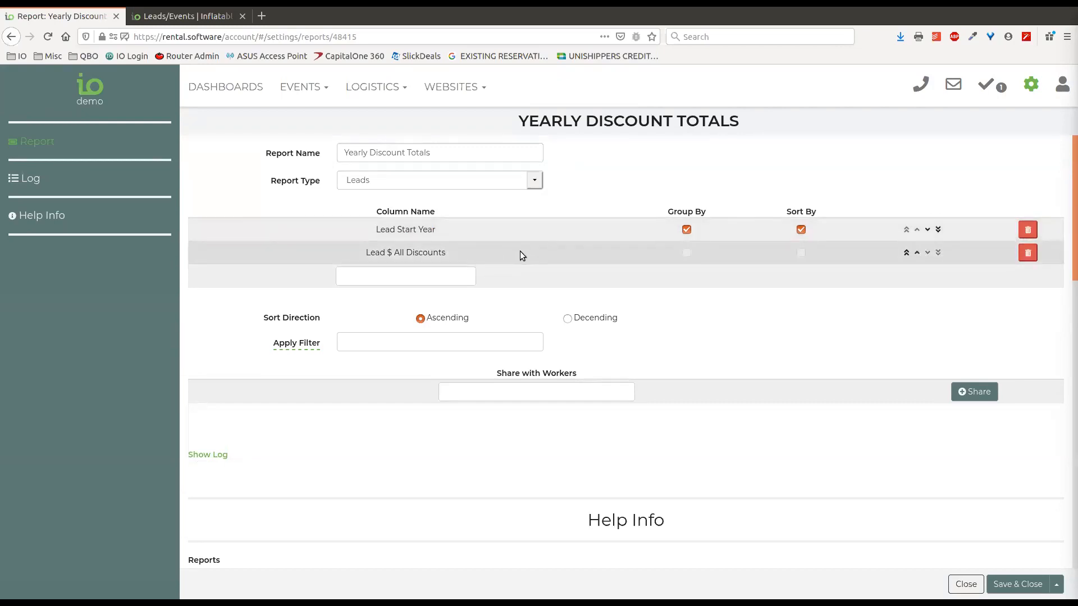
click(971, 586)
Show the Leads/Events list as Yearly Discount Totals ($-300.89 for 2019–2021), then open Dashboards
click(322, 90)
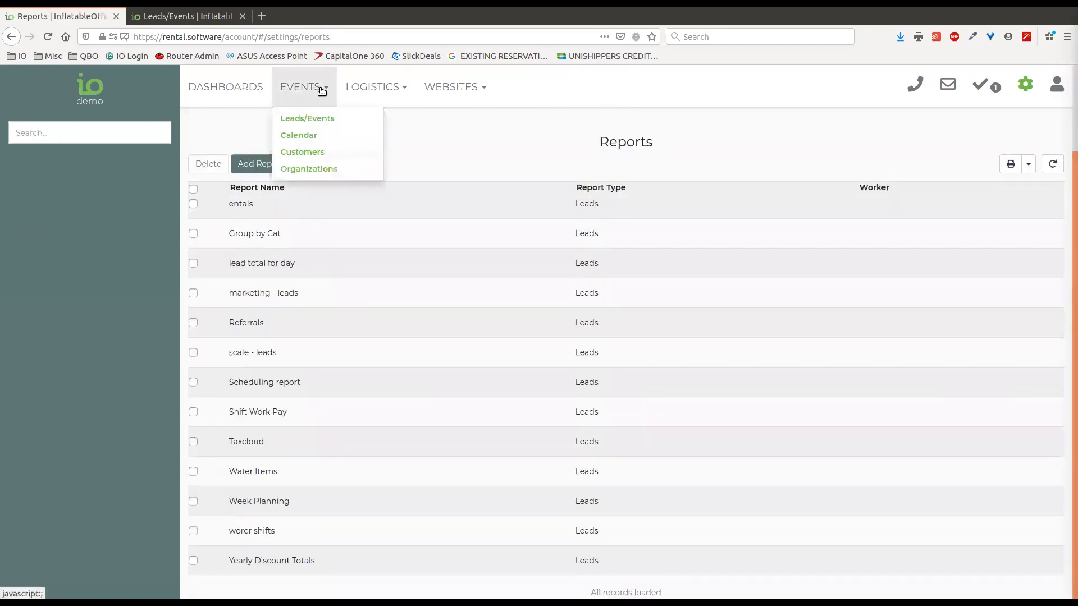
click(309, 119)
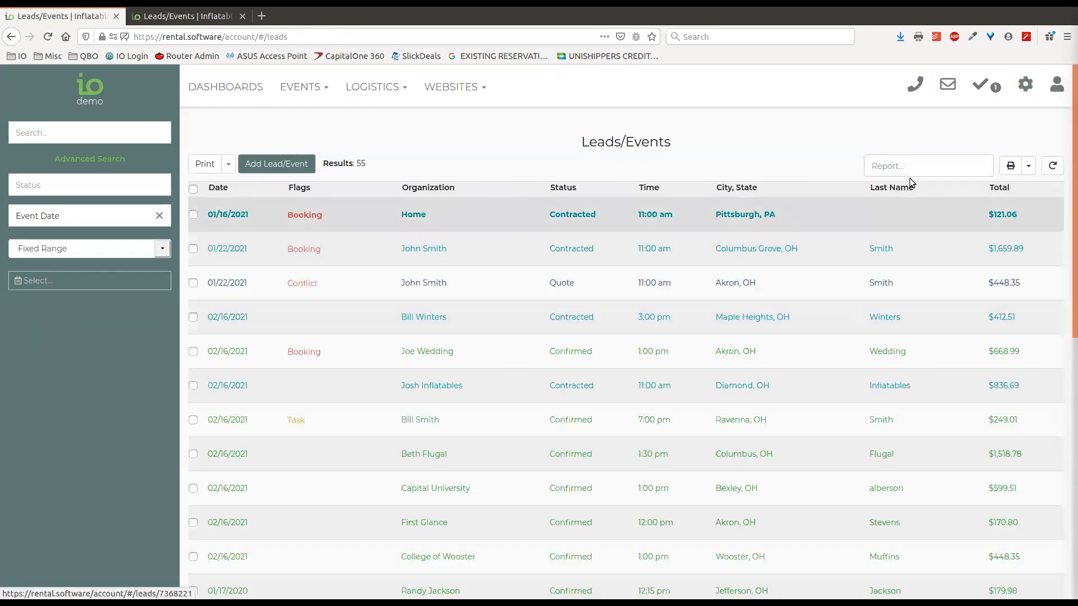
click(902, 167)
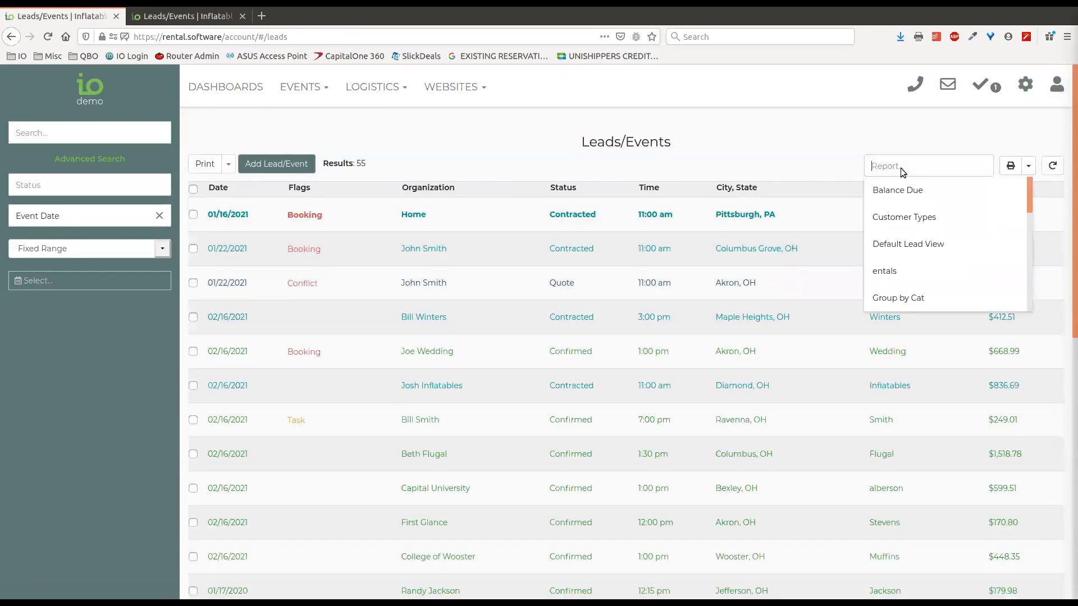
scroll(933, 215, down, 3)
scroll(932, 216, down, 5)
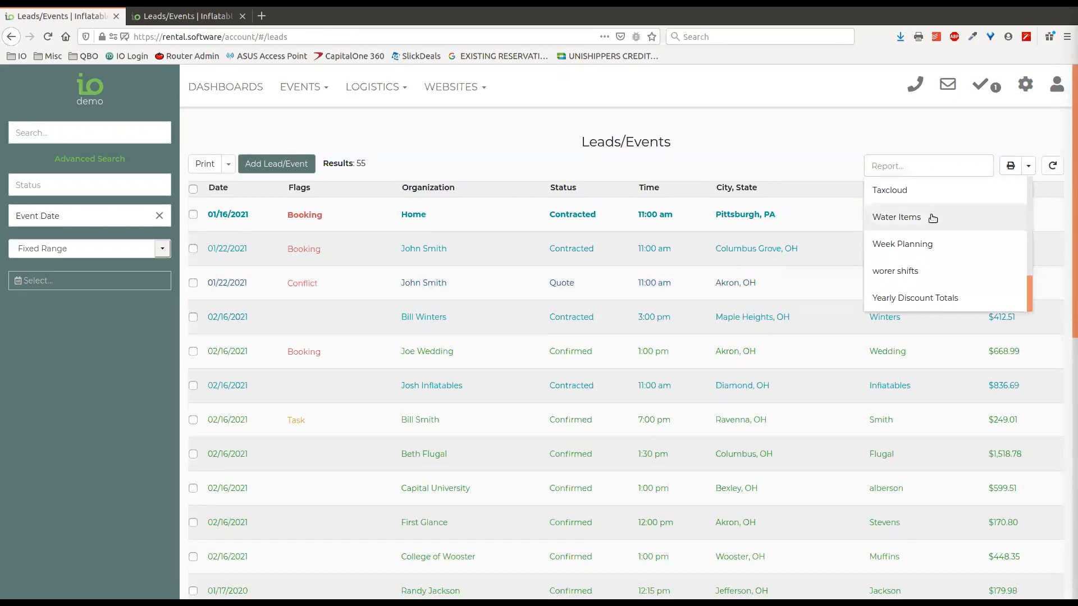
click(914, 296)
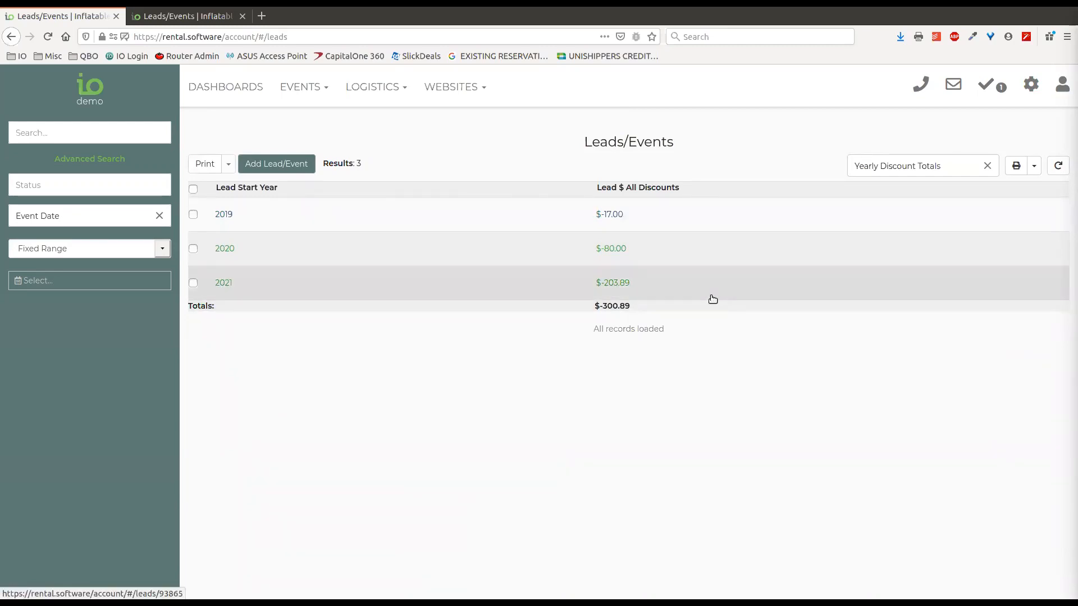
click(250, 93)
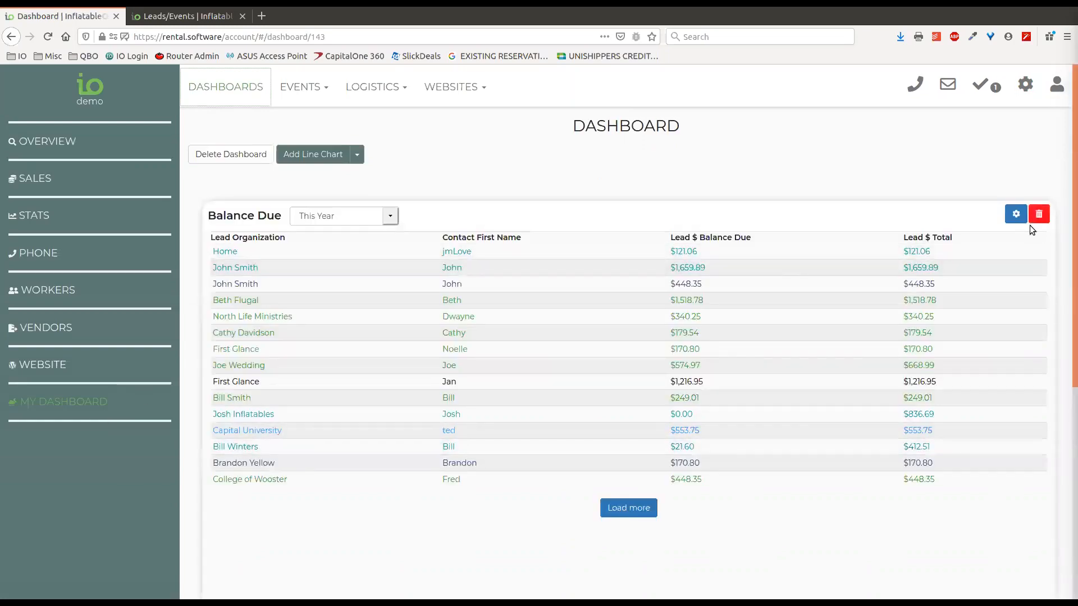
Drag the Balance Due widget's edge to make it narrower
scroll(1019, 535, down, 3)
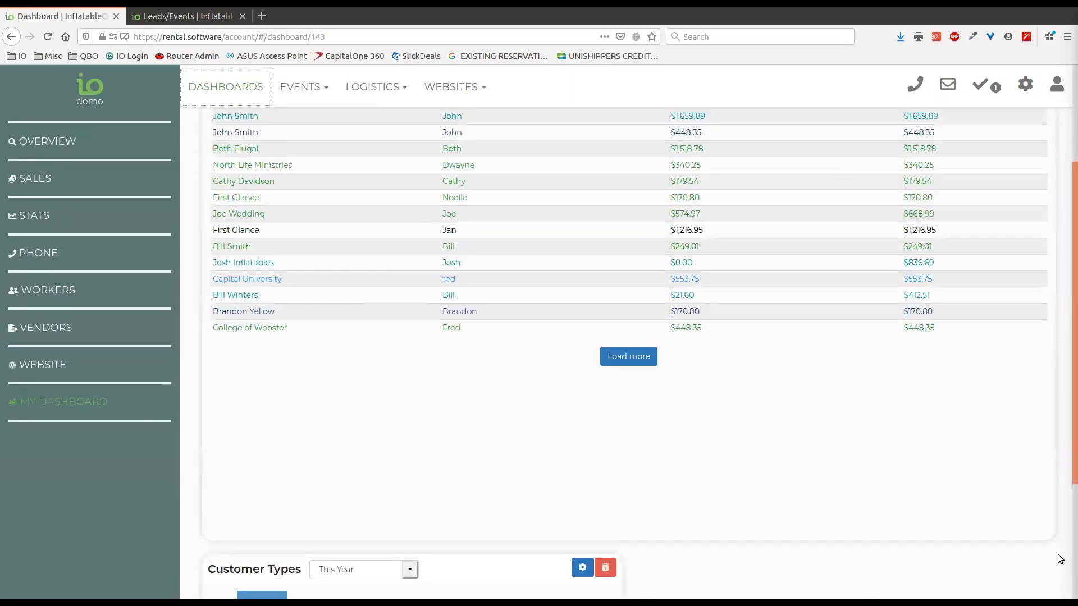
drag(913, 501, 479, 426)
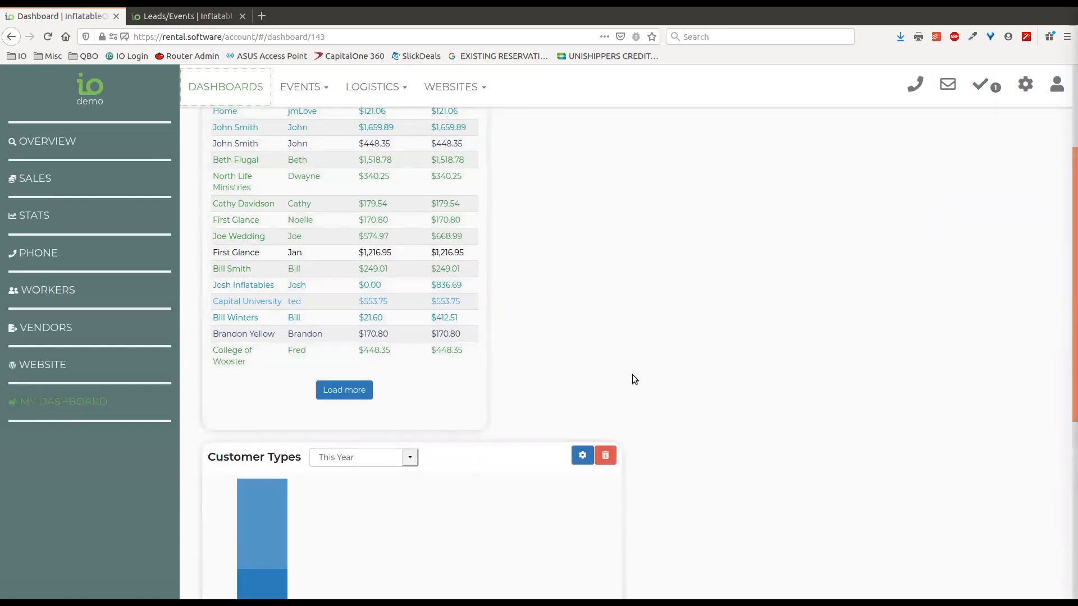
scroll(640, 359, up, 3)
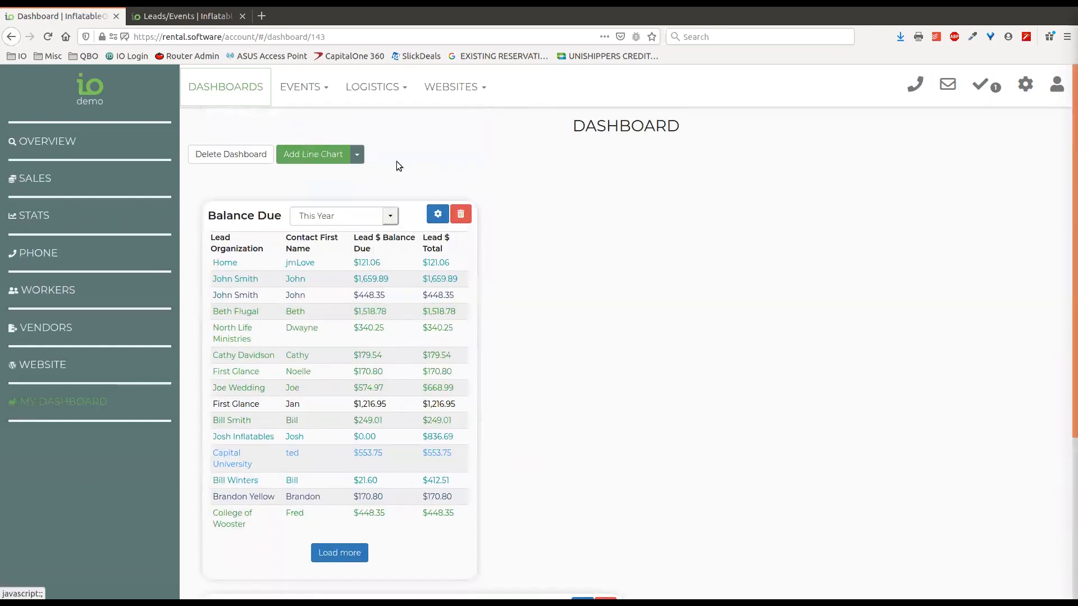
Add a Yearly Discounts data table using Lead Setup Start Date/Time and the Yearly Discount Totals report
click(357, 154)
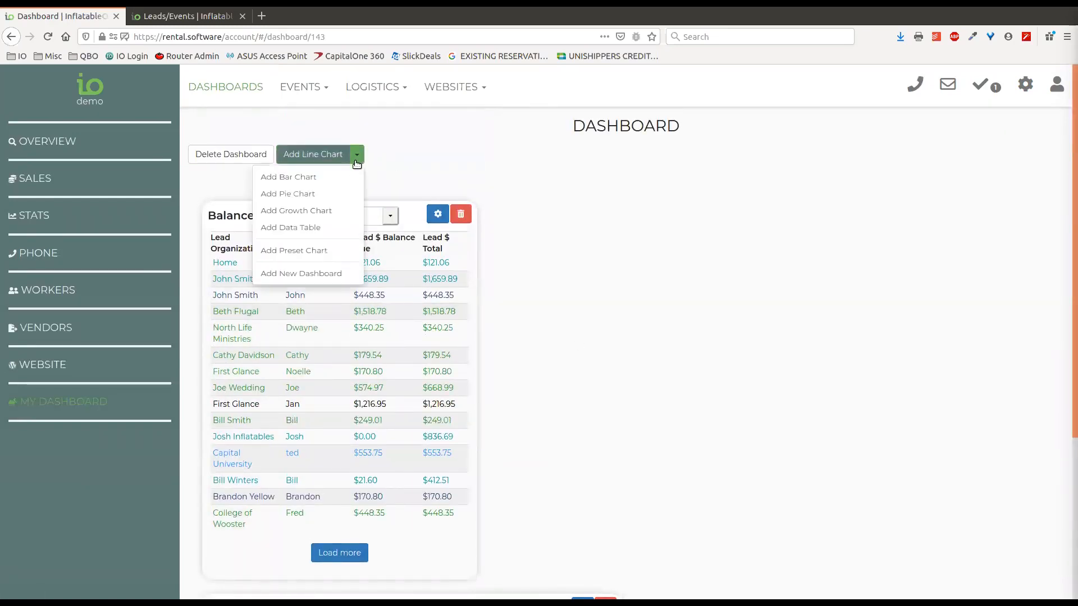
click(307, 228)
click(268, 169)
text(Dis)
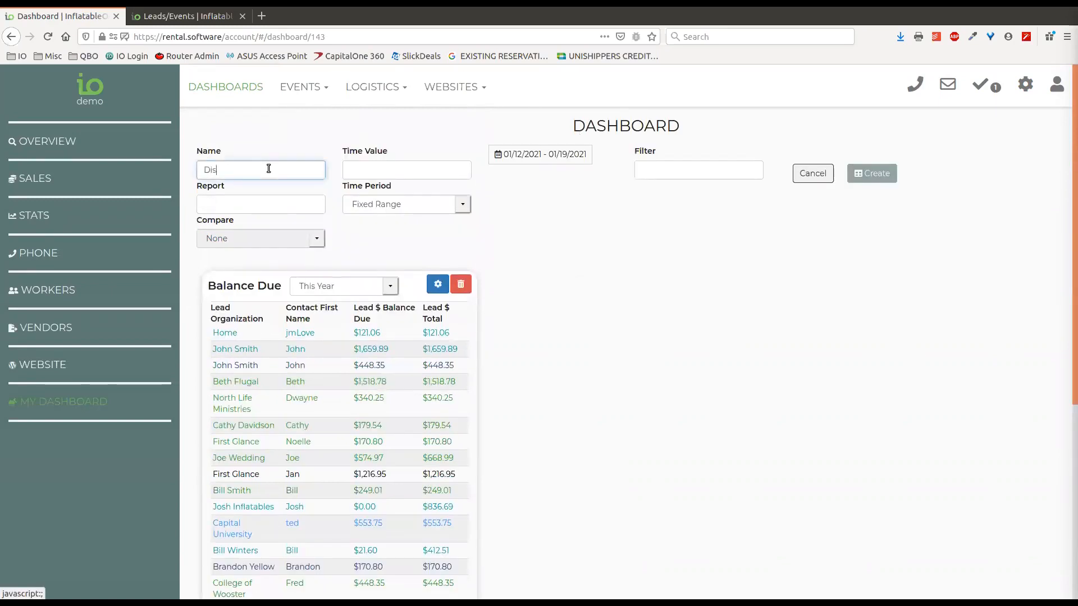
text(countsYearly)
click(384, 171)
text(start)
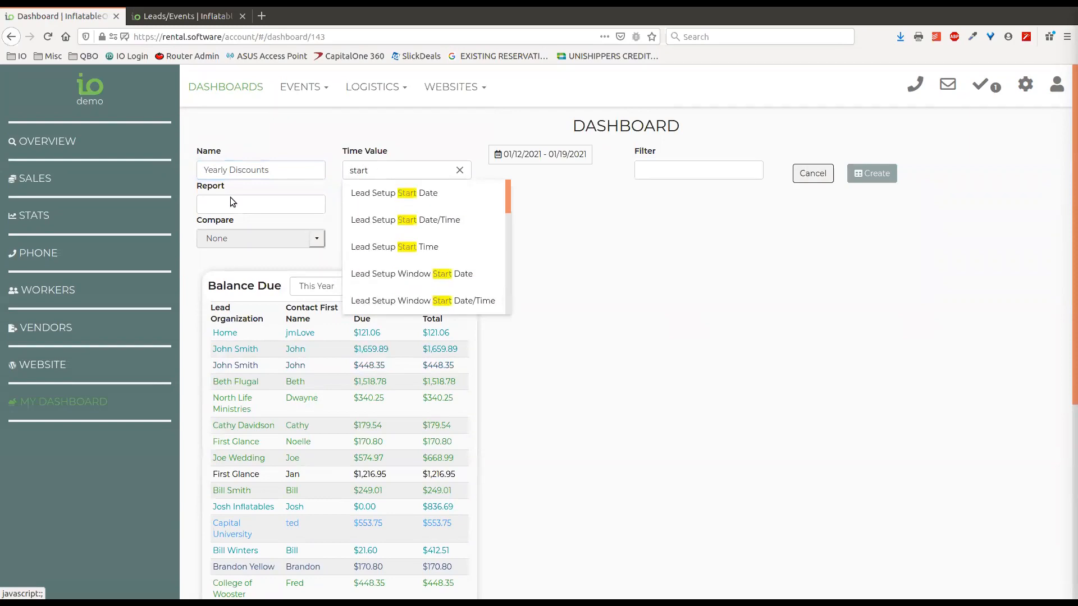
click(441, 219)
click(301, 205)
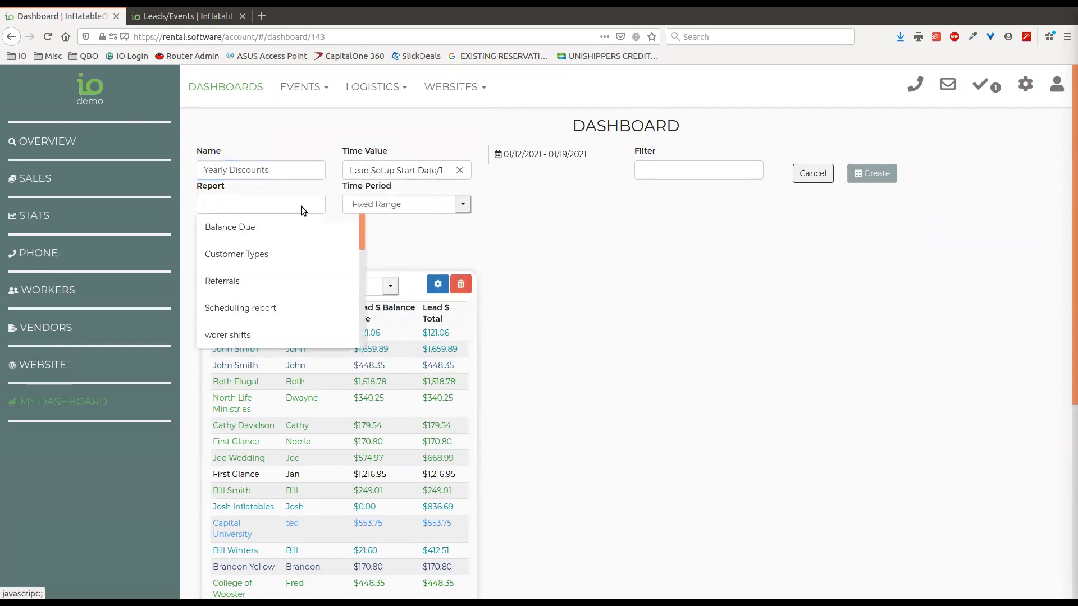
scroll(292, 300, down, 5)
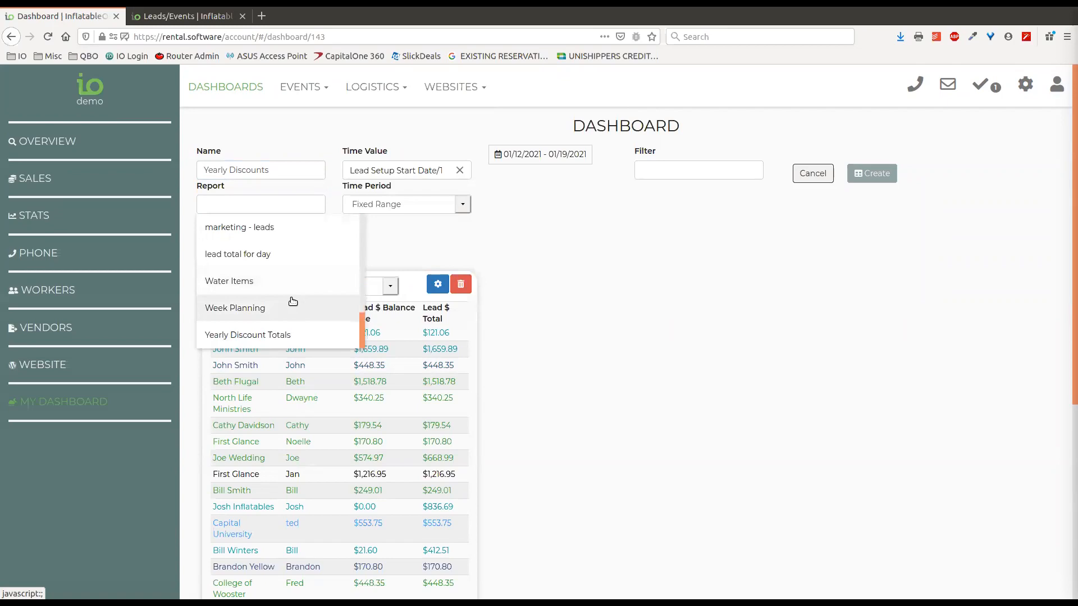
click(275, 336)
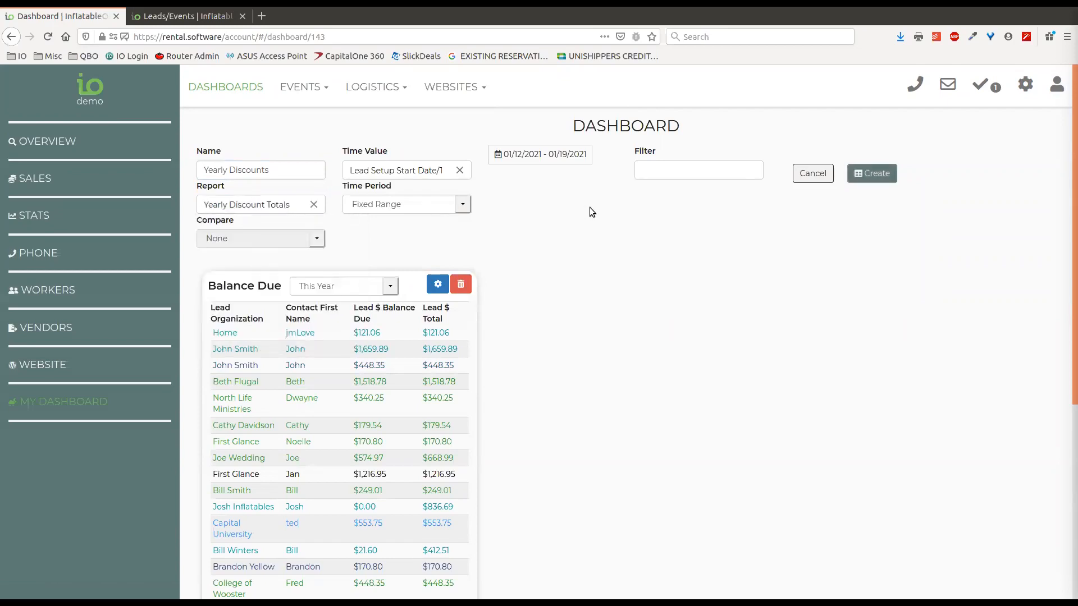
Keep the Fixed Range time period and start the date range on January 1, 2019
click(457, 207)
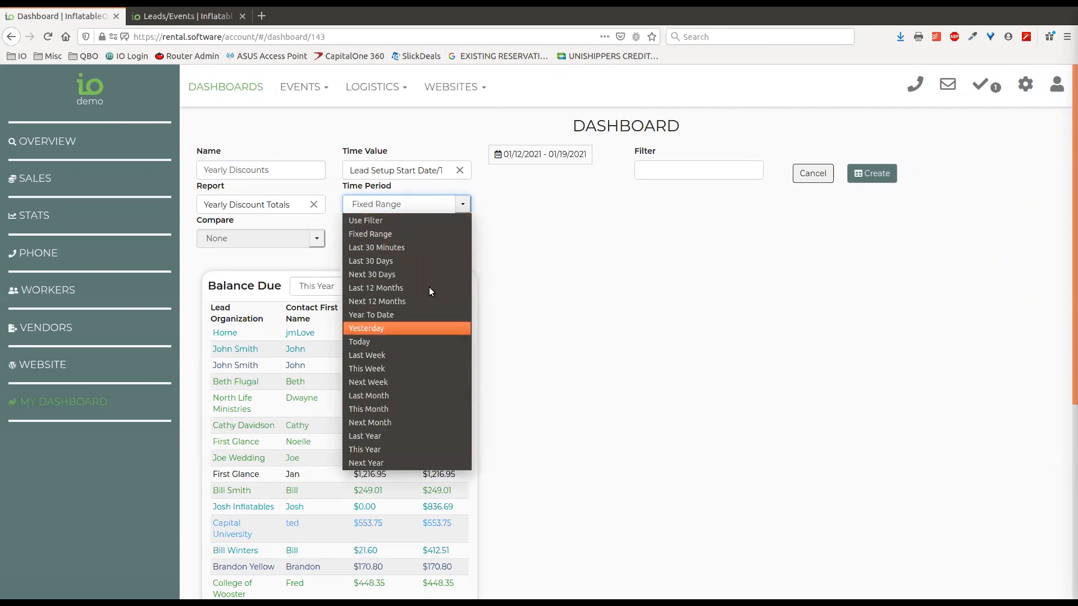
click(409, 234)
click(541, 153)
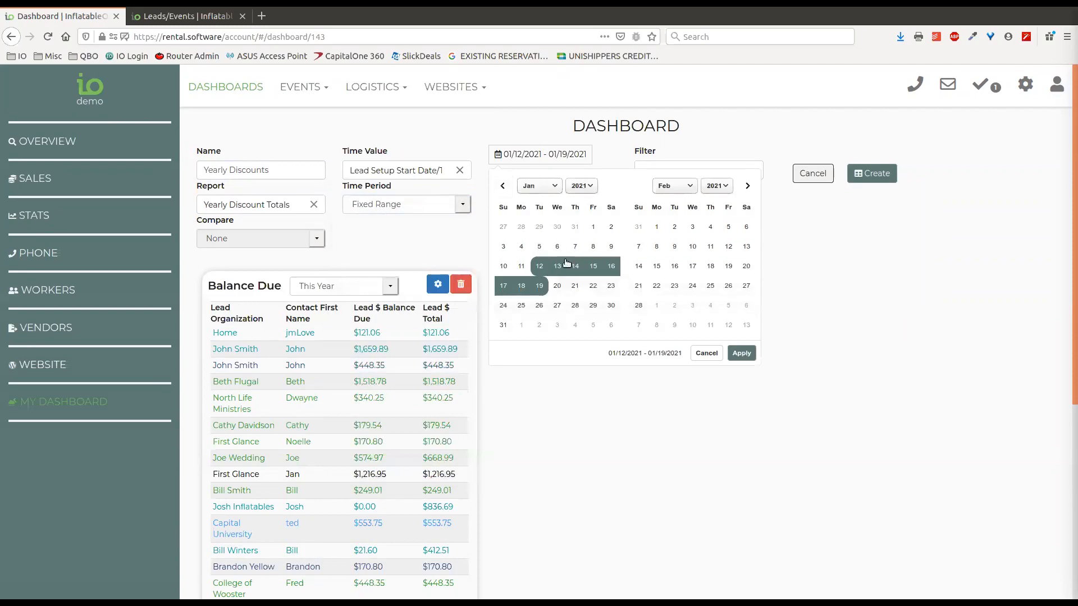
click(582, 186)
click(577, 400)
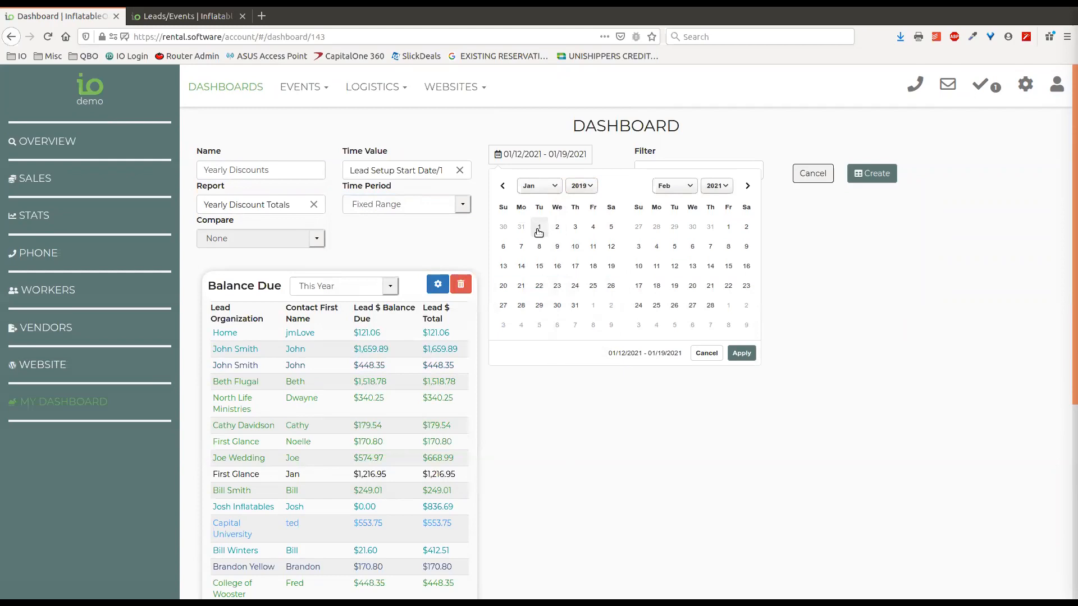
click(538, 229)
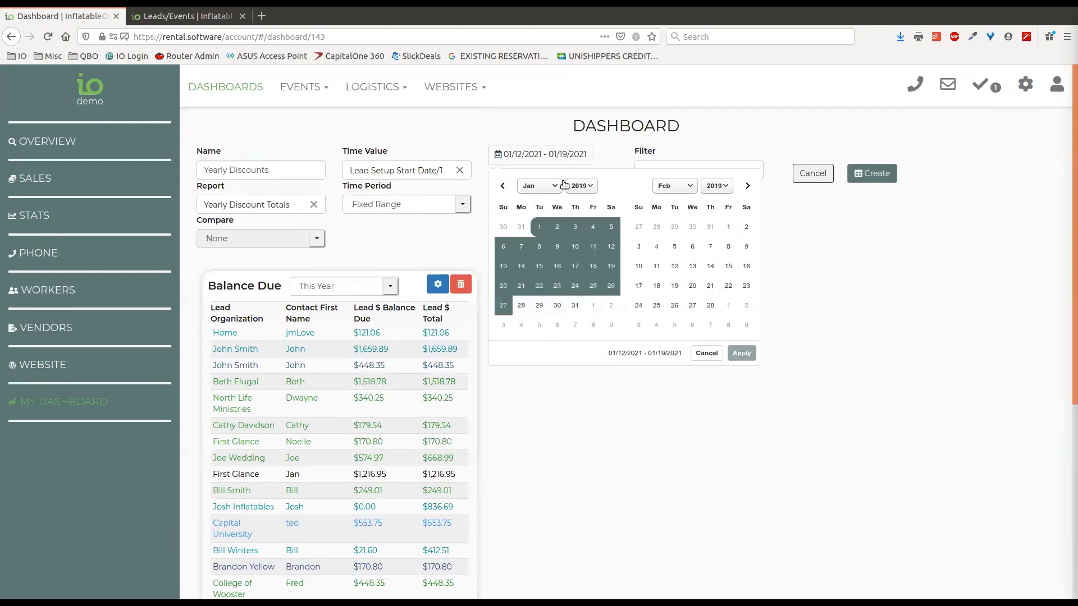
End the range on December 31, 2021, apply it, and create the Yearly Discounts table
click(691, 187)
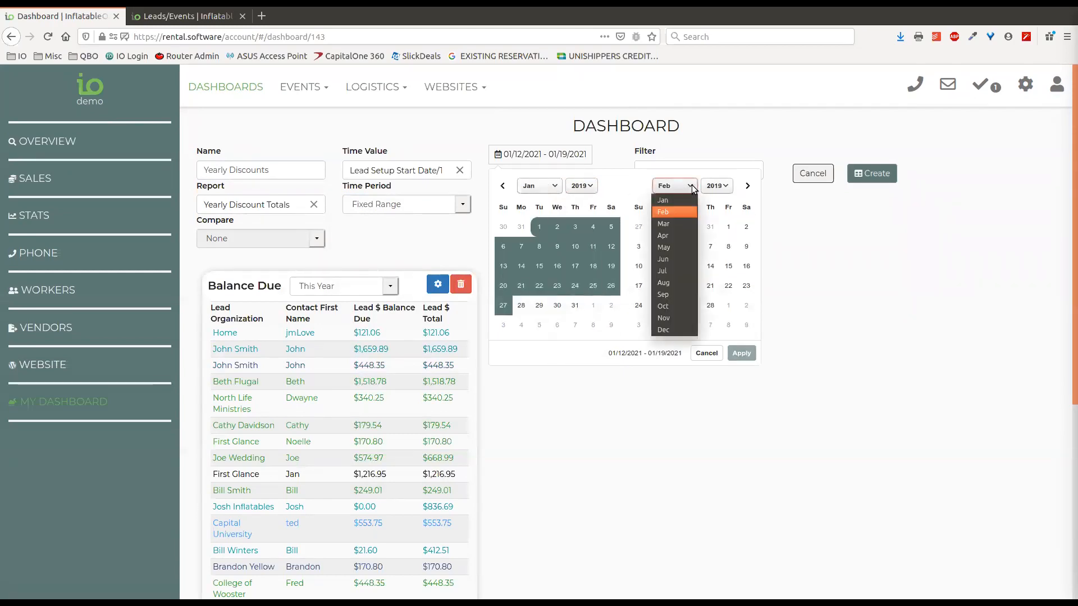
click(681, 330)
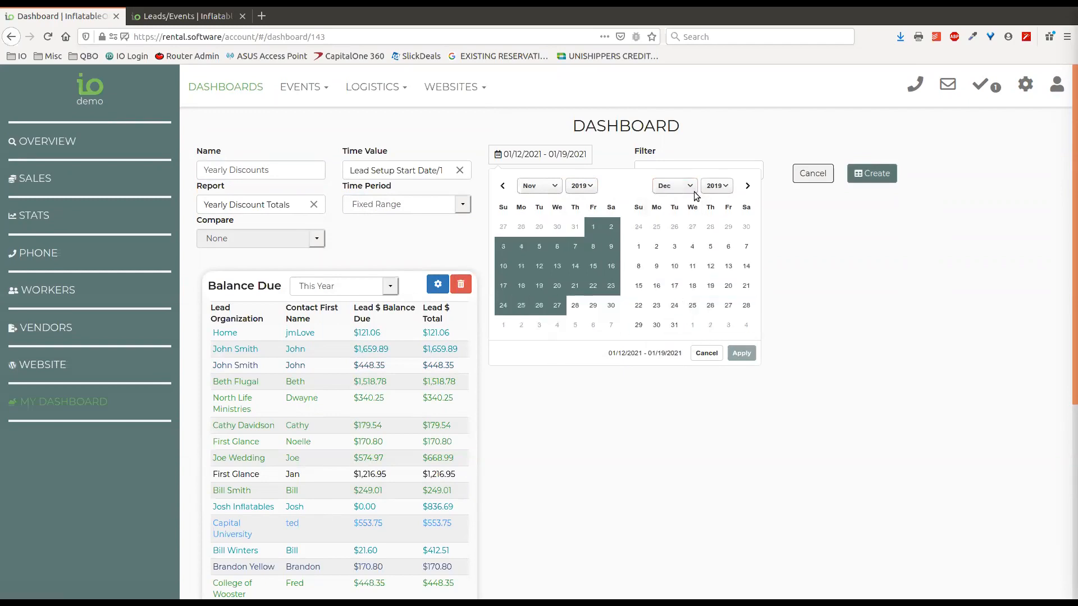
click(717, 186)
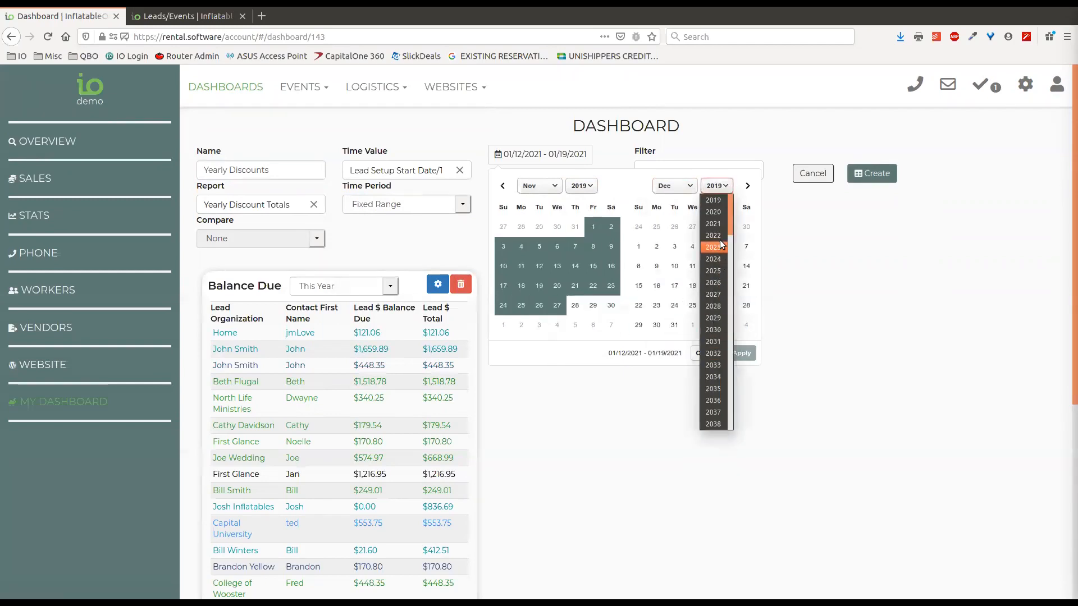
click(714, 223)
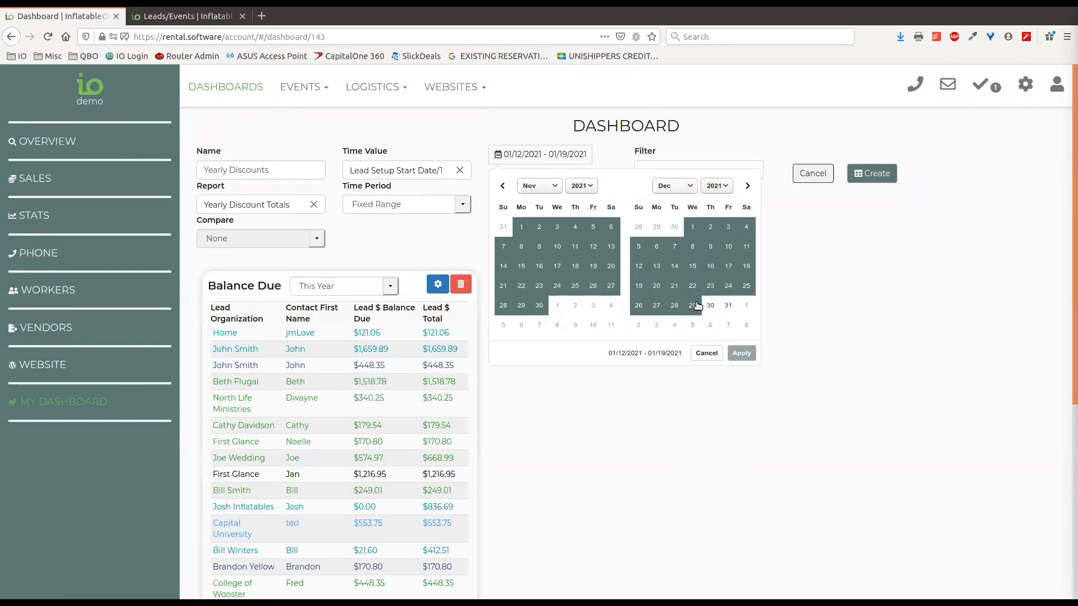
click(729, 305)
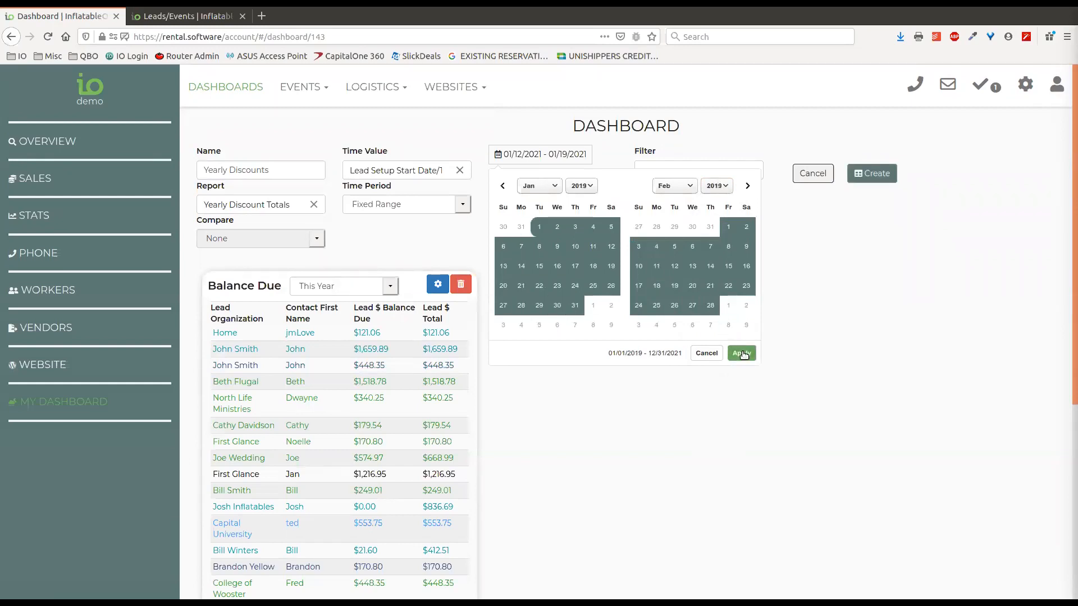
click(742, 354)
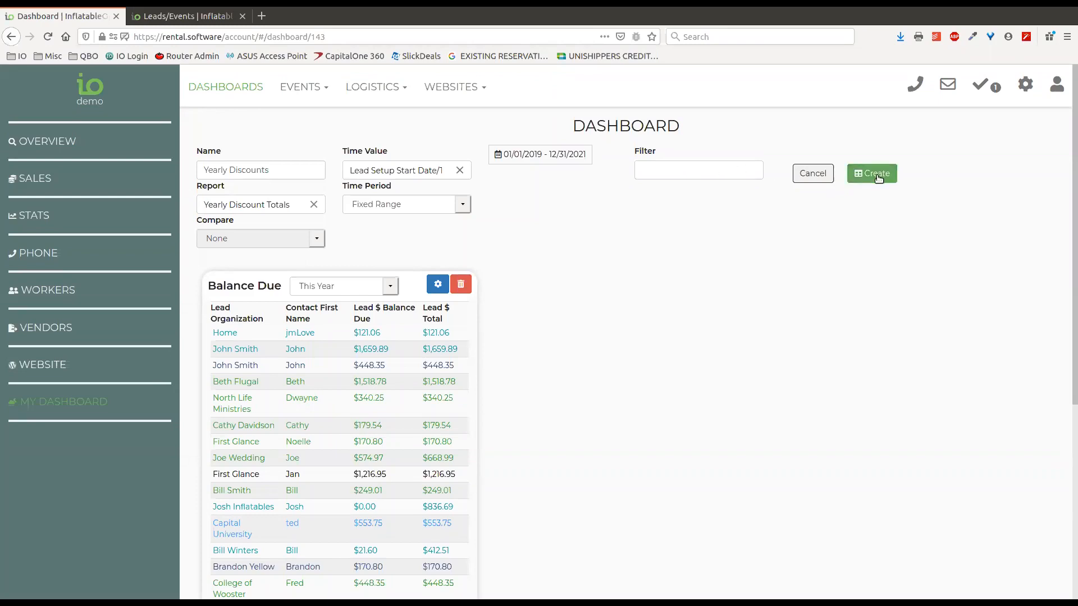
click(874, 174)
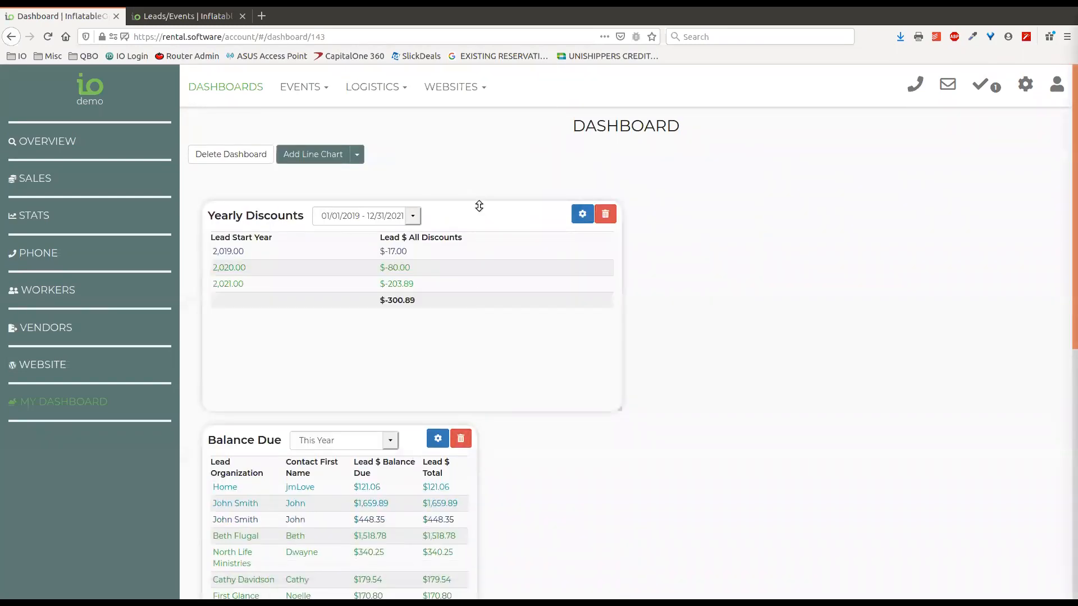
Move the Yearly Discounts widget to the right column and resize it shorter and narrower
drag(453, 210, 736, 191)
drag(694, 411, 705, 322)
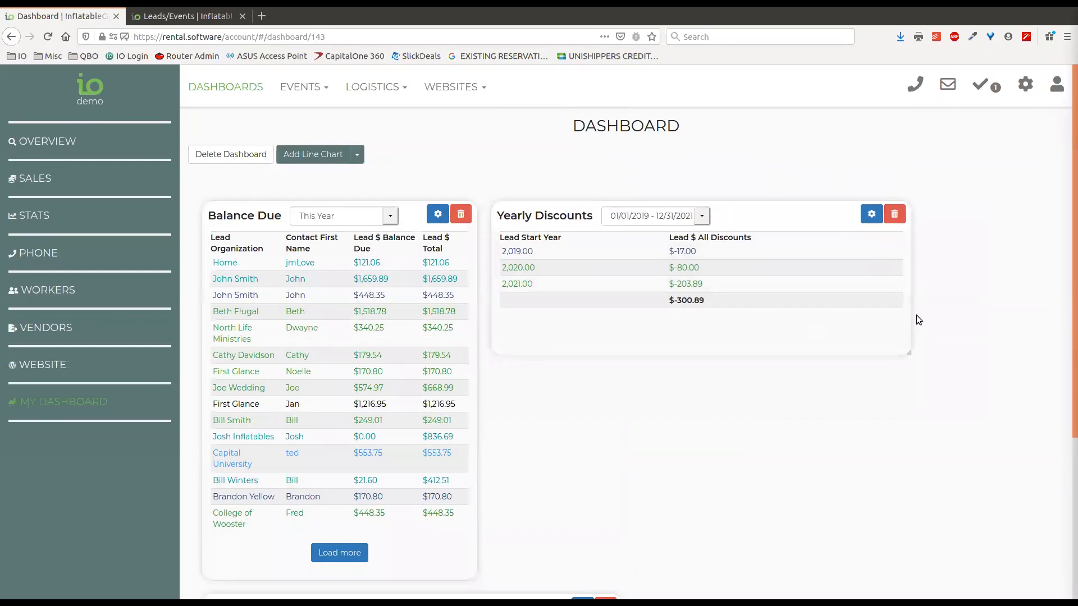
drag(911, 298, 765, 295)
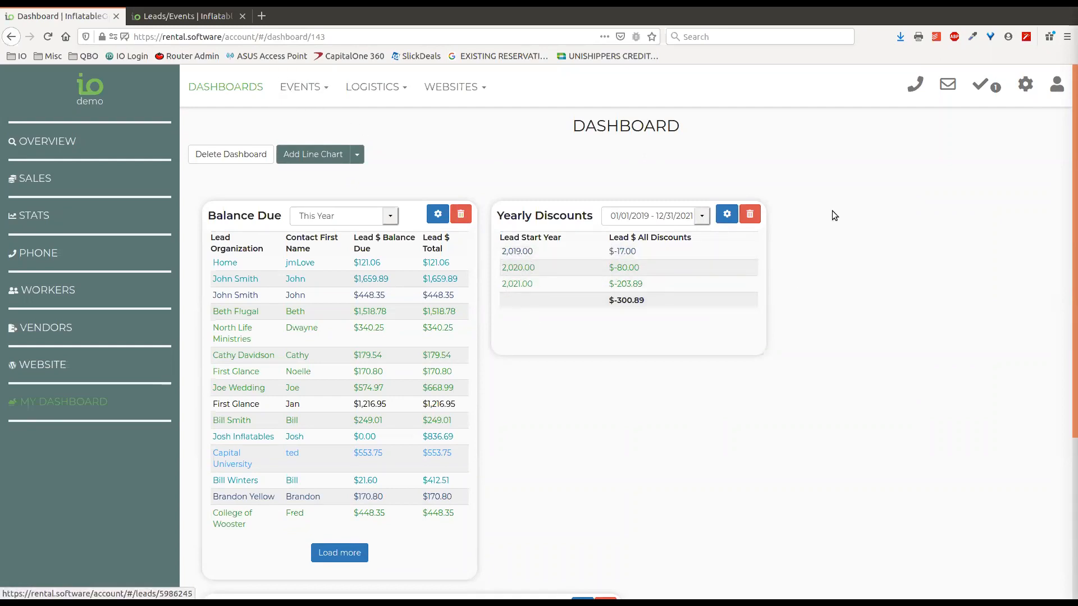
Start a new filter under Settings > Filters and name it Higher Status
click(1025, 89)
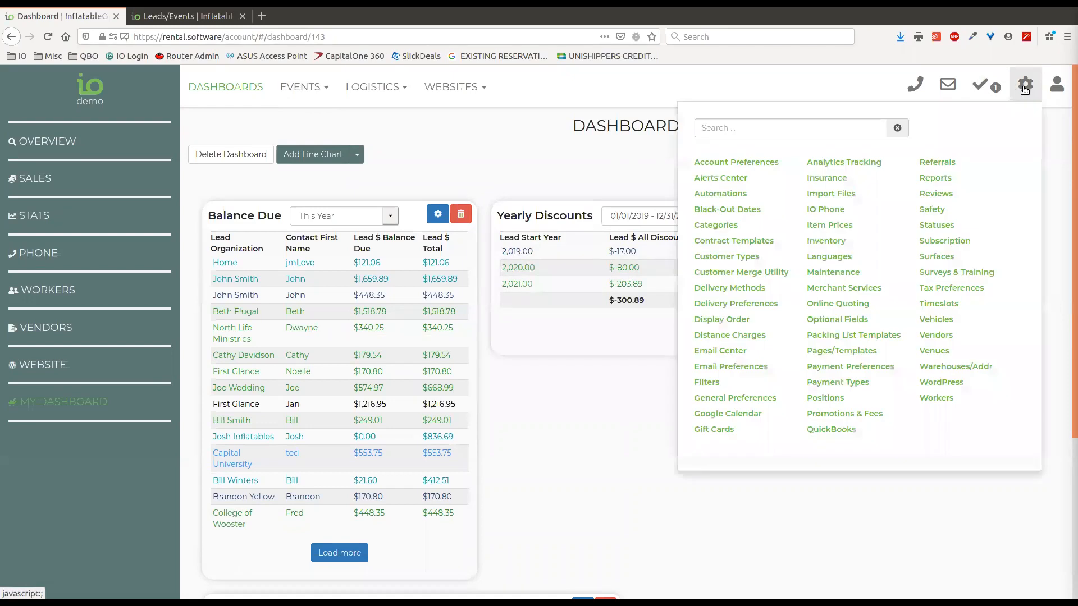
click(708, 385)
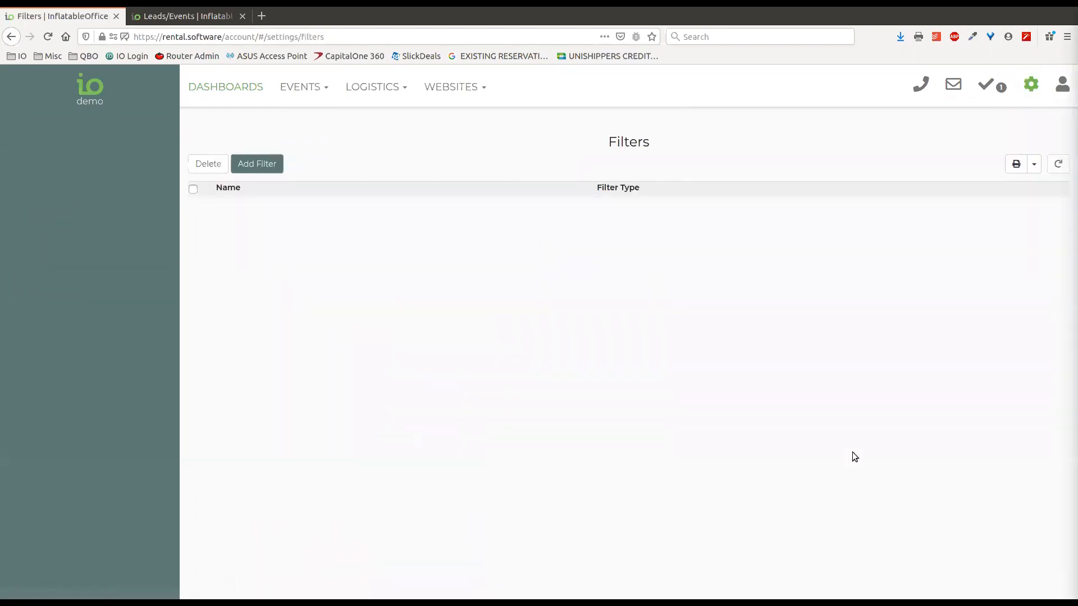
click(262, 167)
click(400, 158)
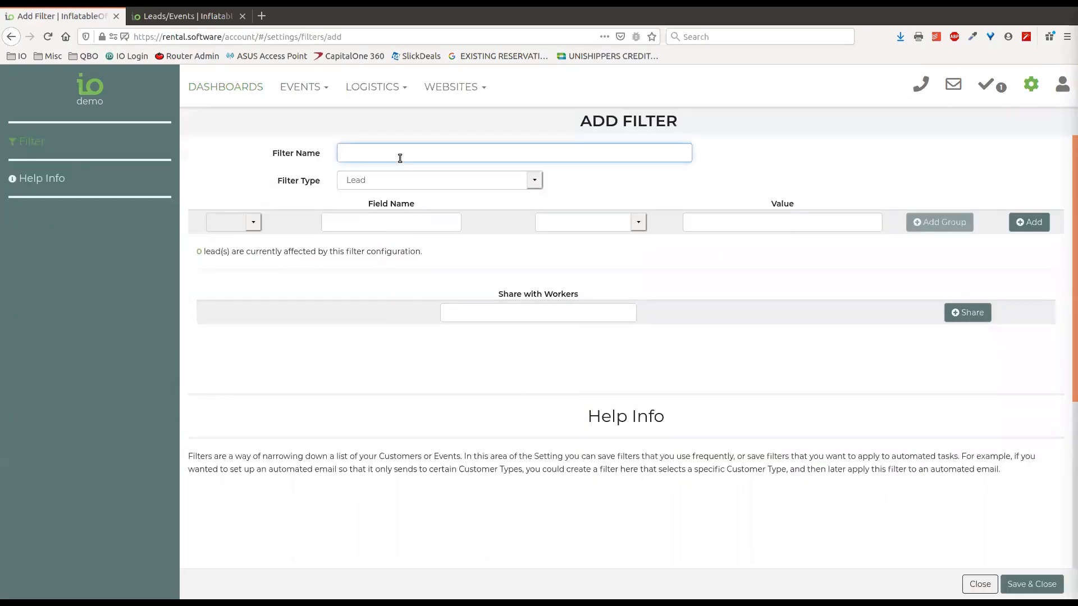
text(High3er)
key(BackSpace)
key(BackSpace)
key(BackSpace)
text(er S)
text(/Re)
Add the condition Lead Status contains contract
click(400, 222)
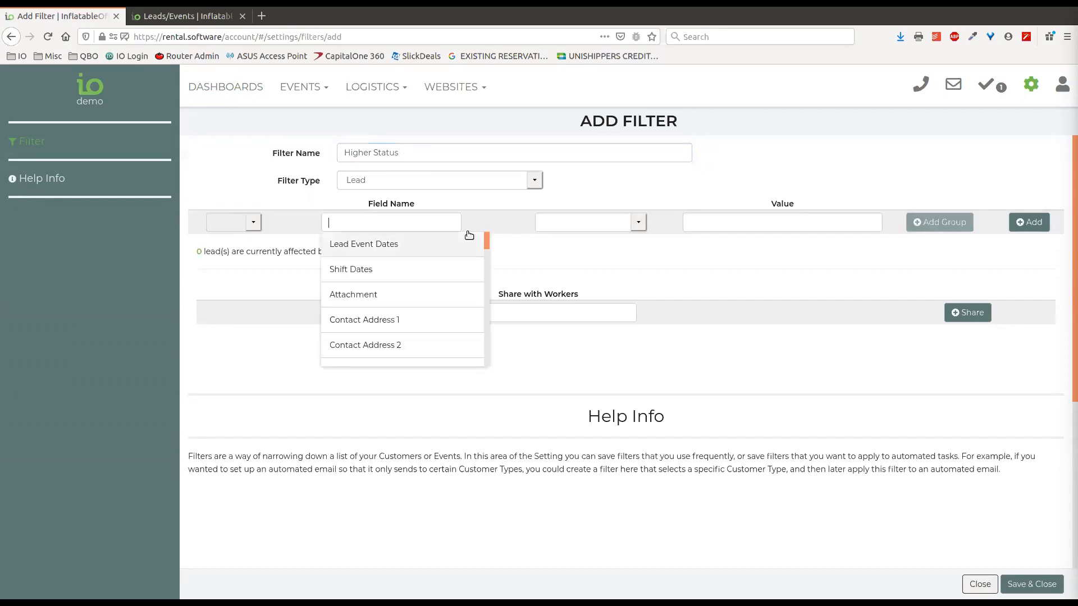
text(stat)
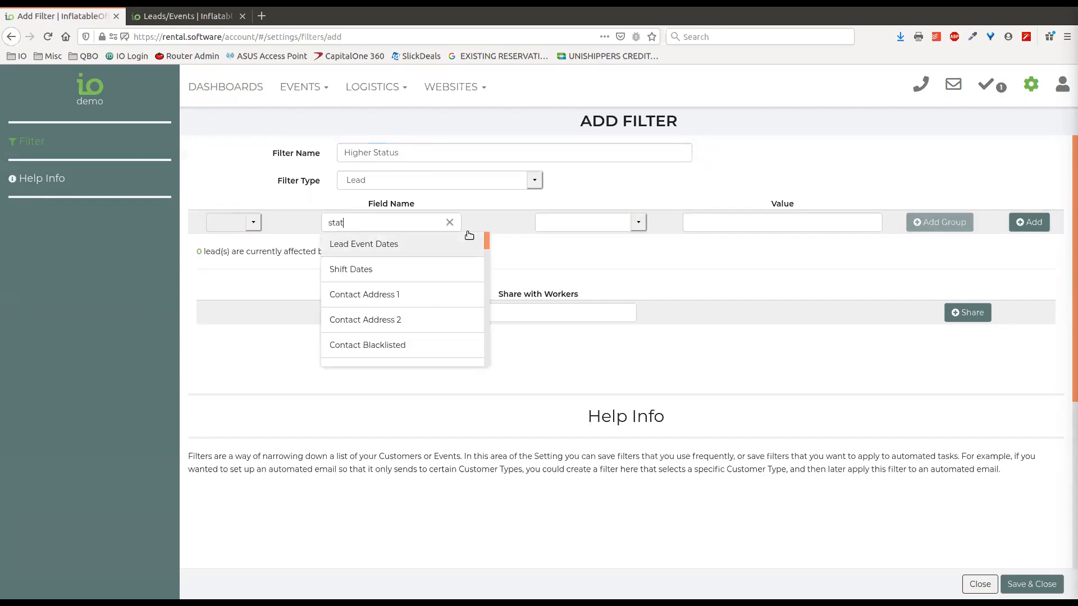
click(385, 299)
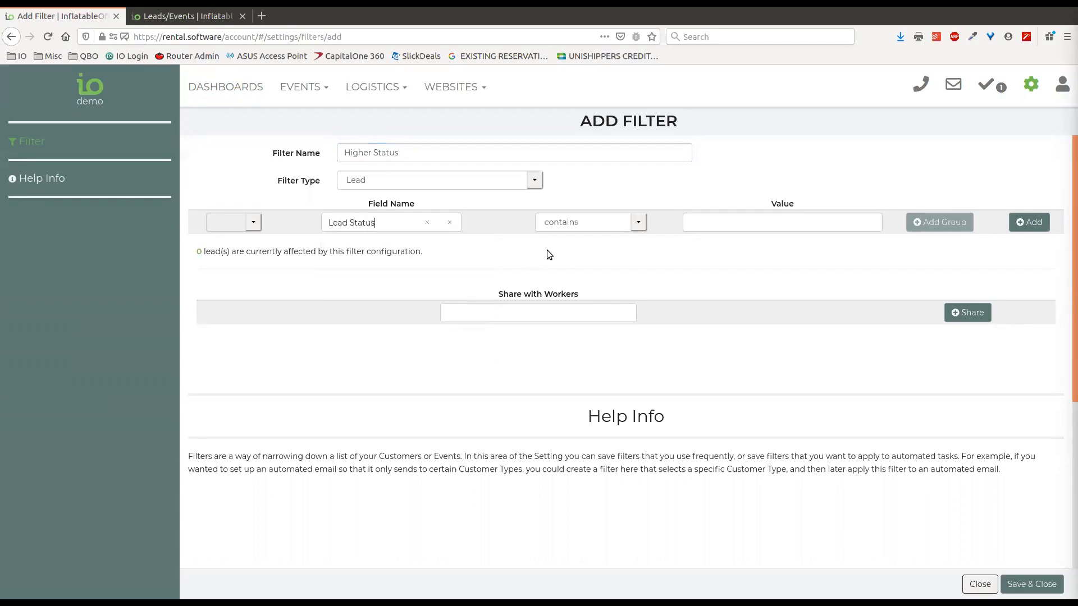
click(635, 225)
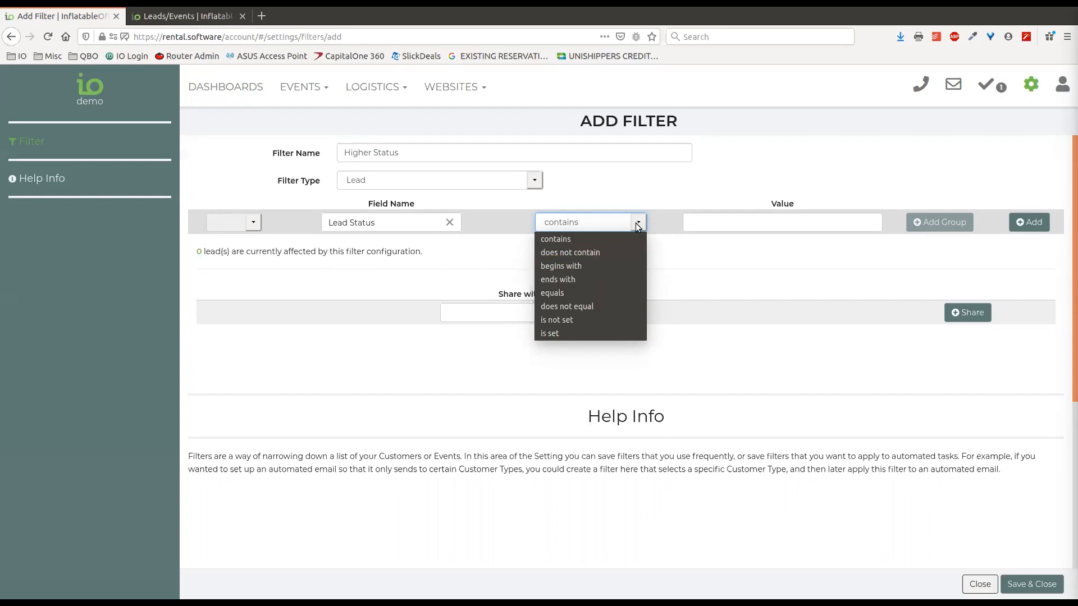
click(703, 224)
click(703, 224)
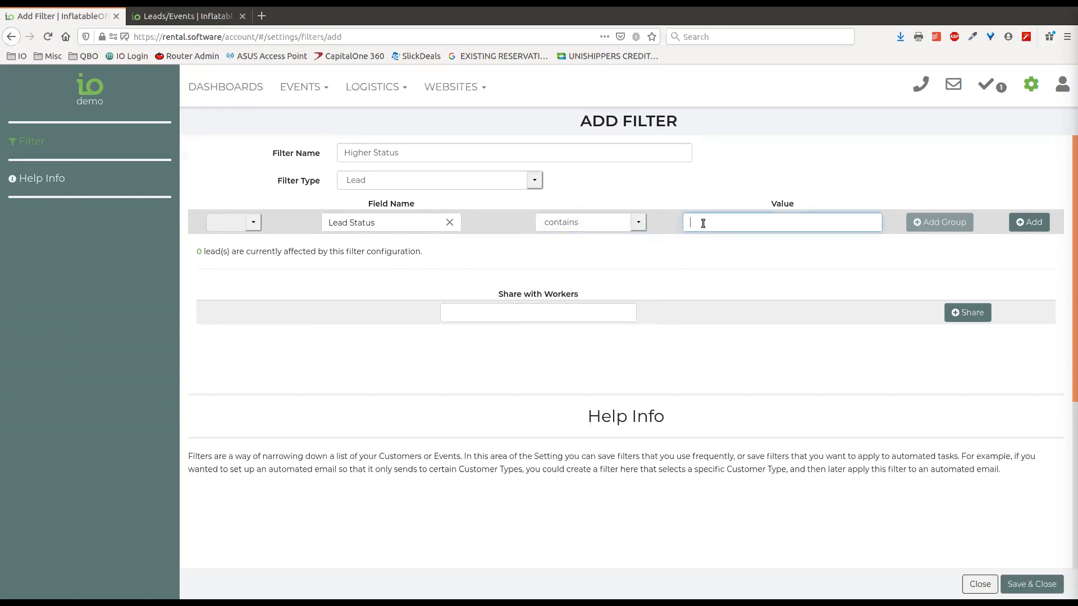
text(comit)
key(BackSpace)
key(BackSpace)
text(r)
click(1030, 222)
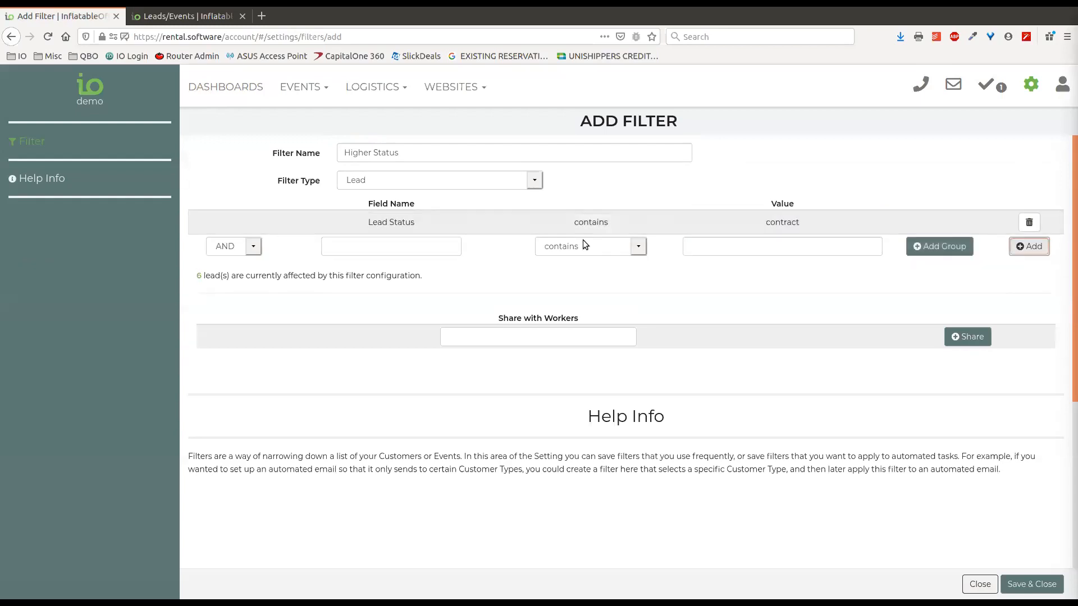
Add an OR condition: Lead Status contains confirmed
click(245, 248)
click(228, 273)
click(403, 246)
text(status)
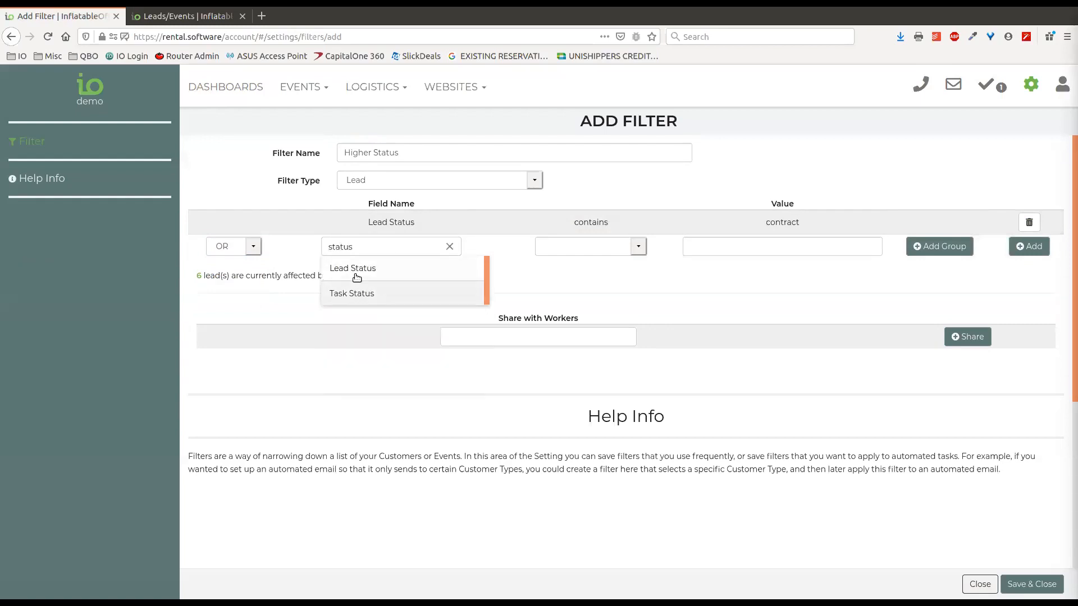
click(356, 271)
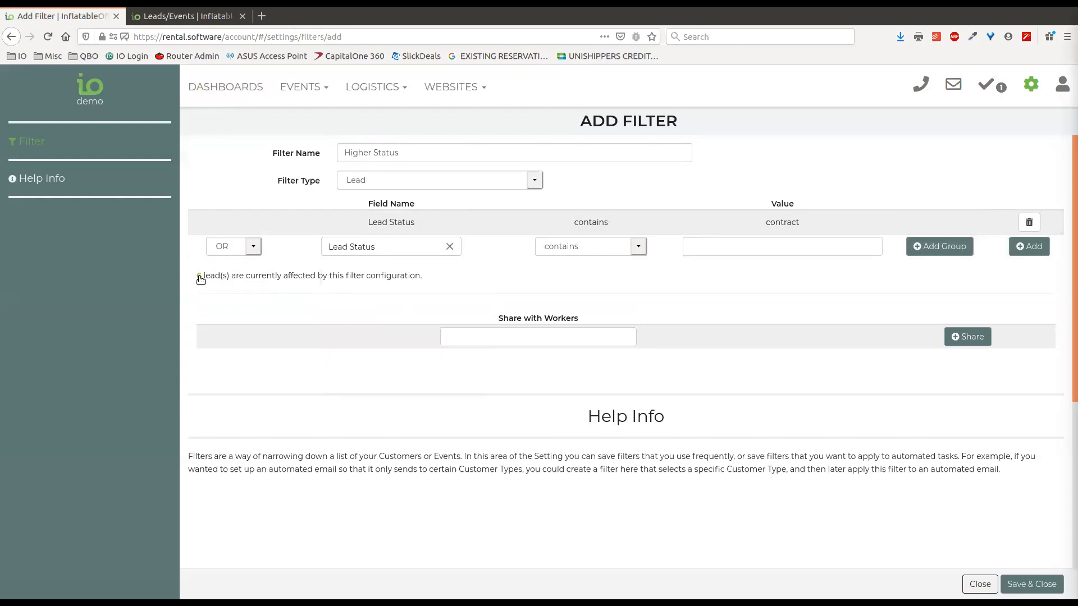
click(738, 247)
text(con)
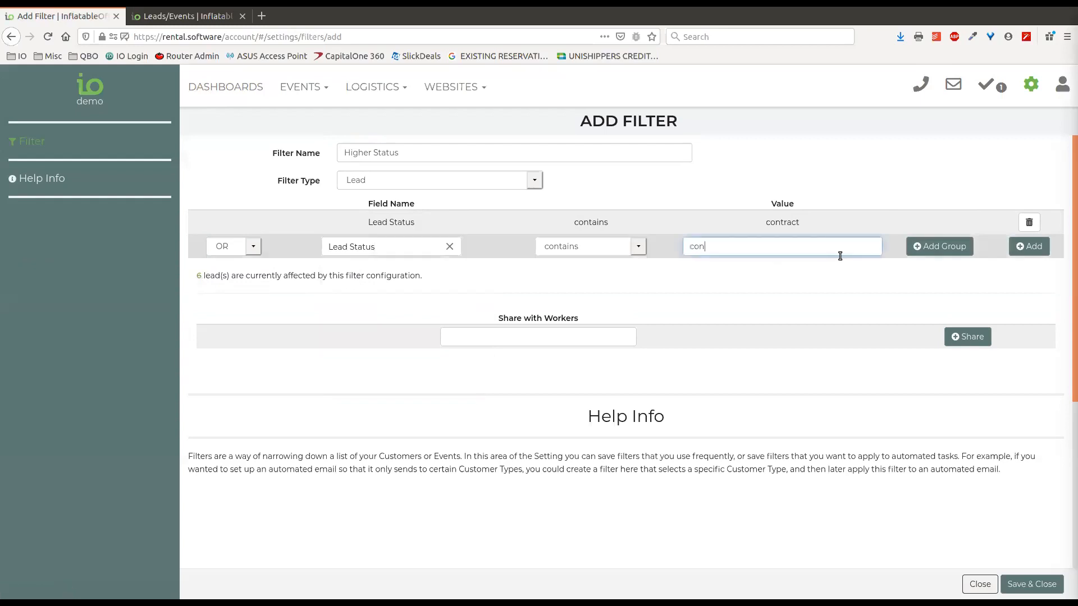
text(fimrmed)
click(1029, 247)
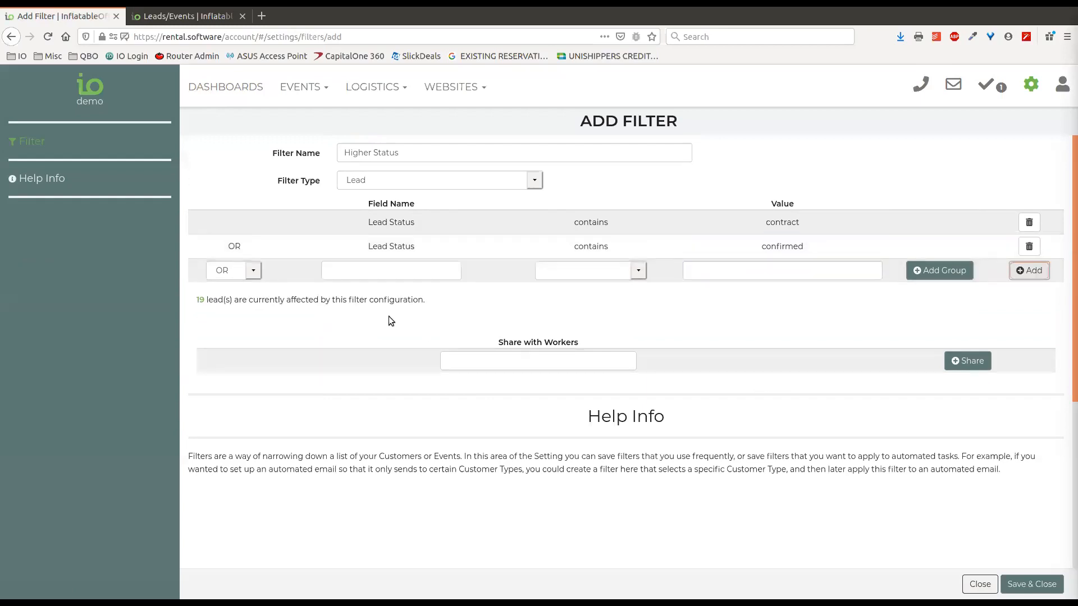
Add an OR condition: Lead Status contains complete
click(337, 271)
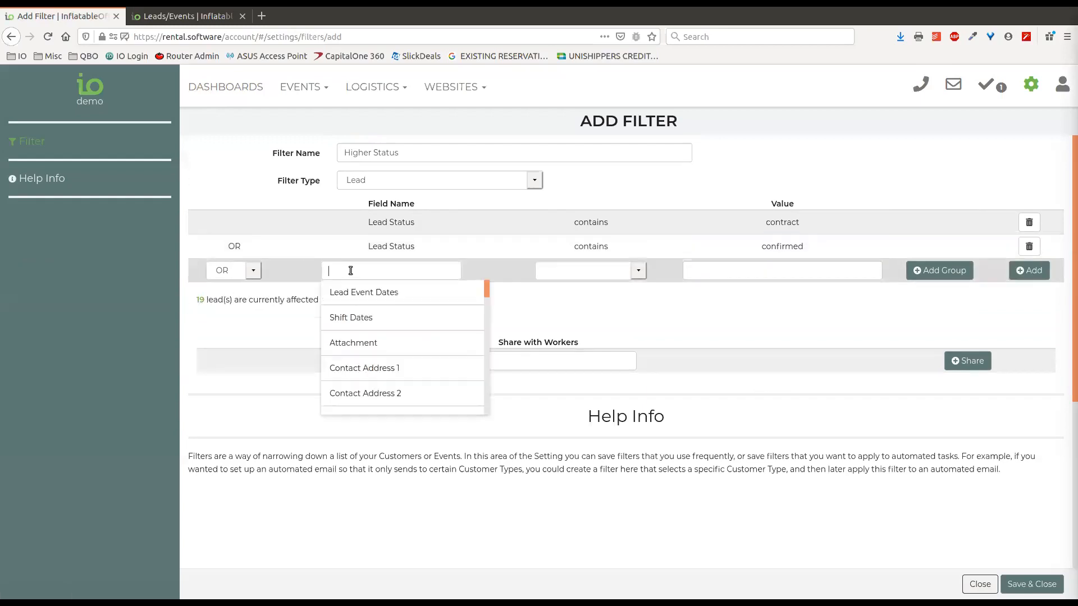
text(status)
click(386, 292)
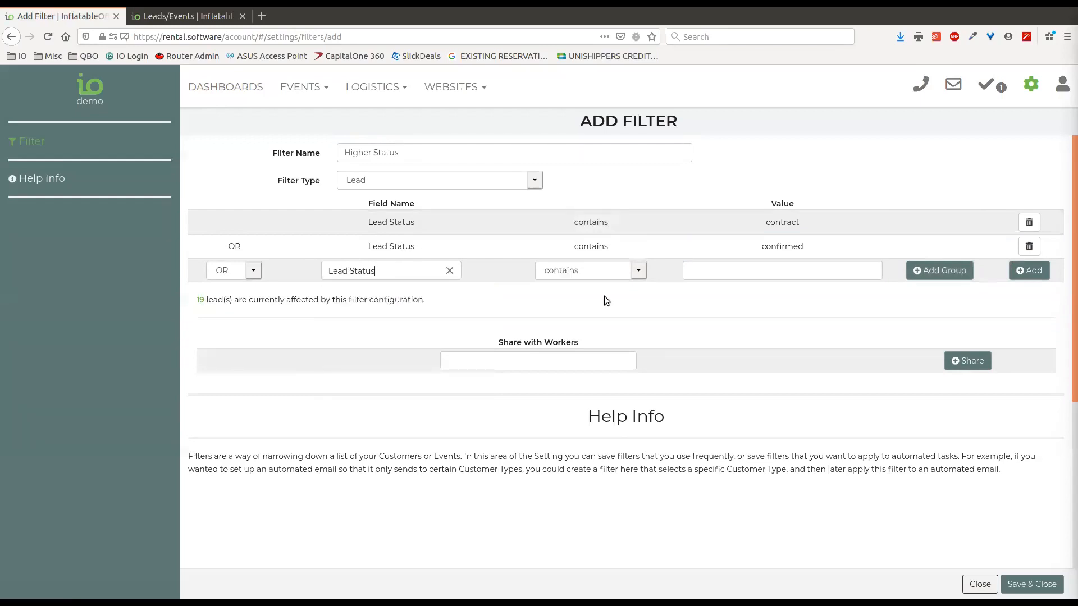
click(742, 275)
text(complete)
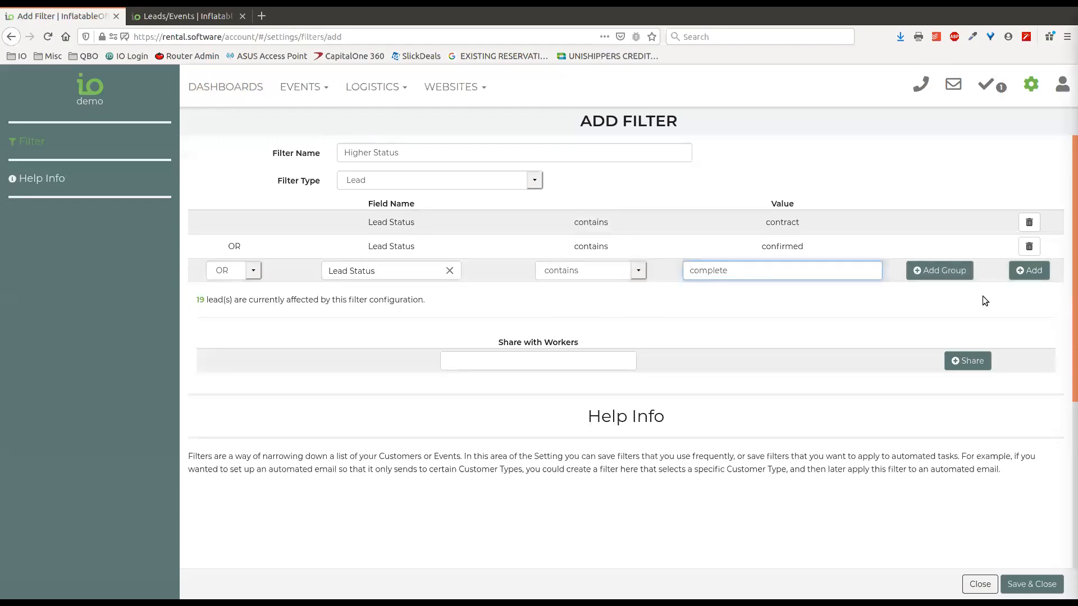
click(1030, 271)
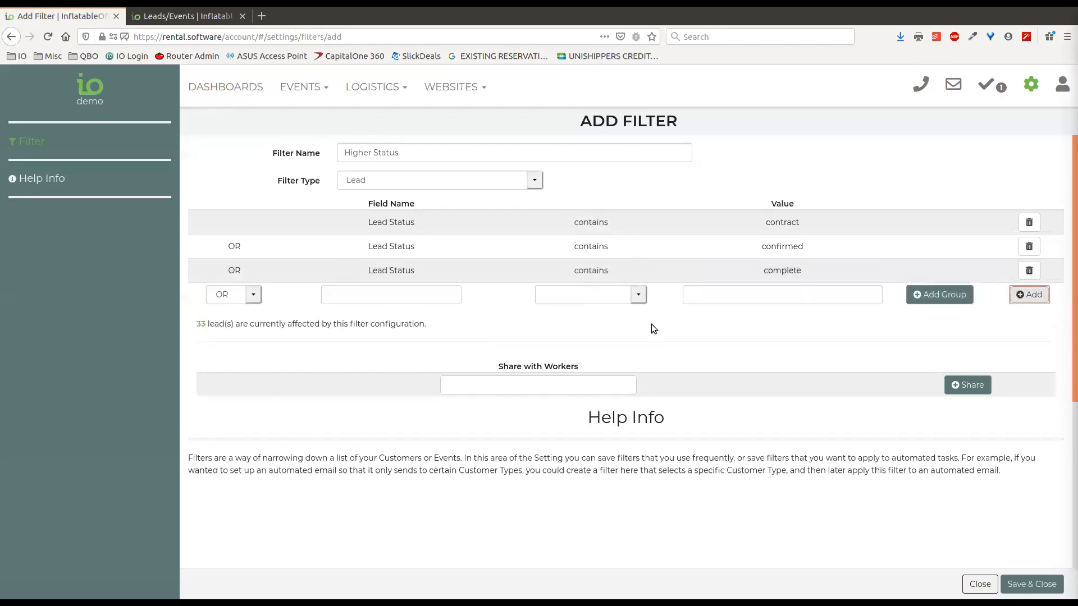
Clear the unfinished extra Lead Status row and save the Higher Status filter
click(638, 296)
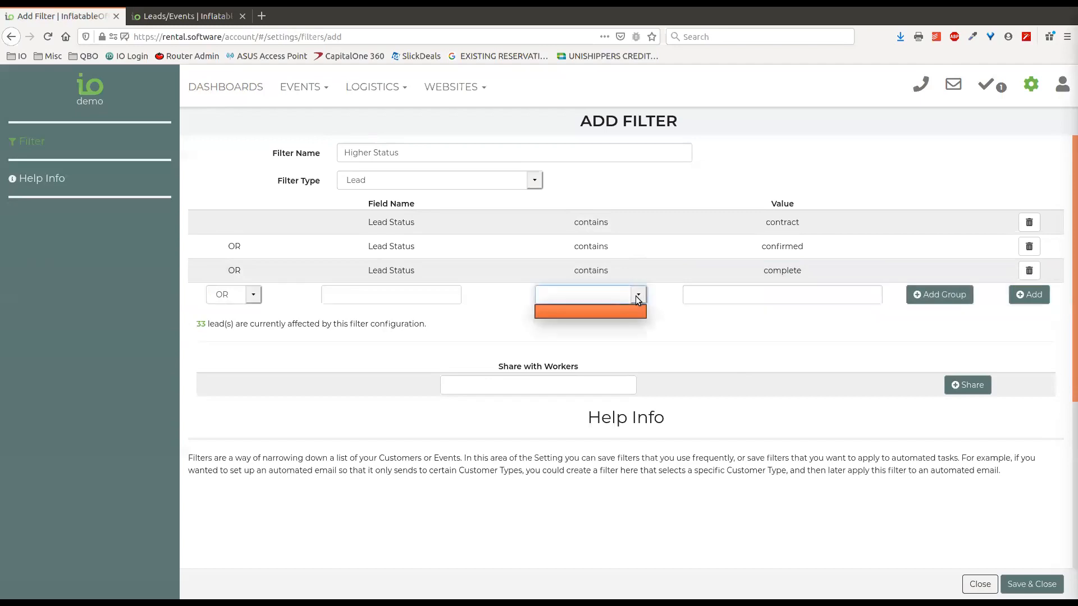
click(629, 297)
click(445, 295)
text(status)
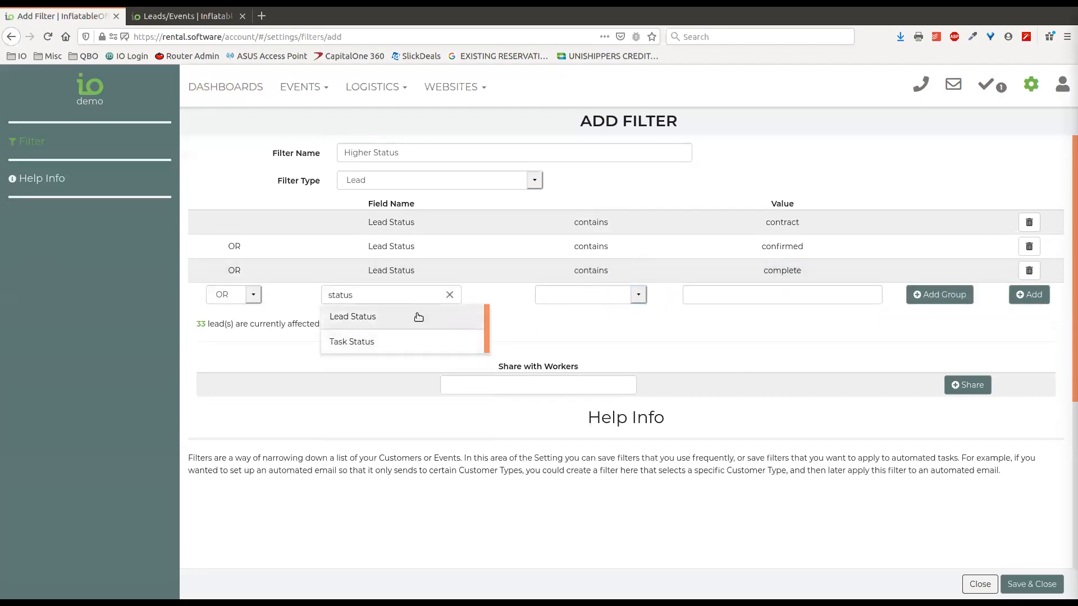
click(418, 318)
click(638, 295)
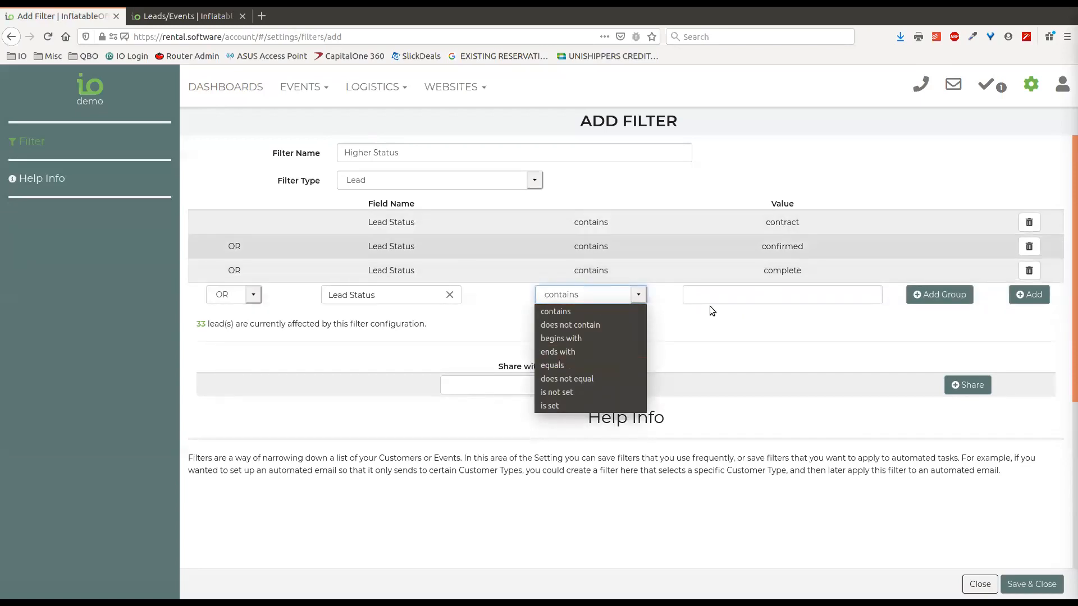
click(619, 293)
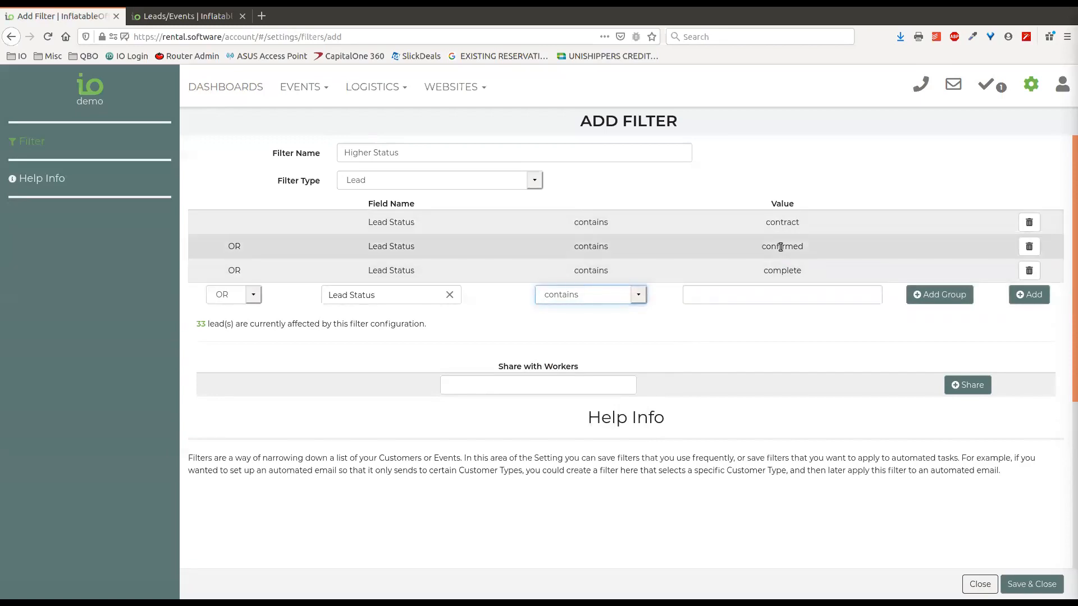
drag(766, 223, 782, 223)
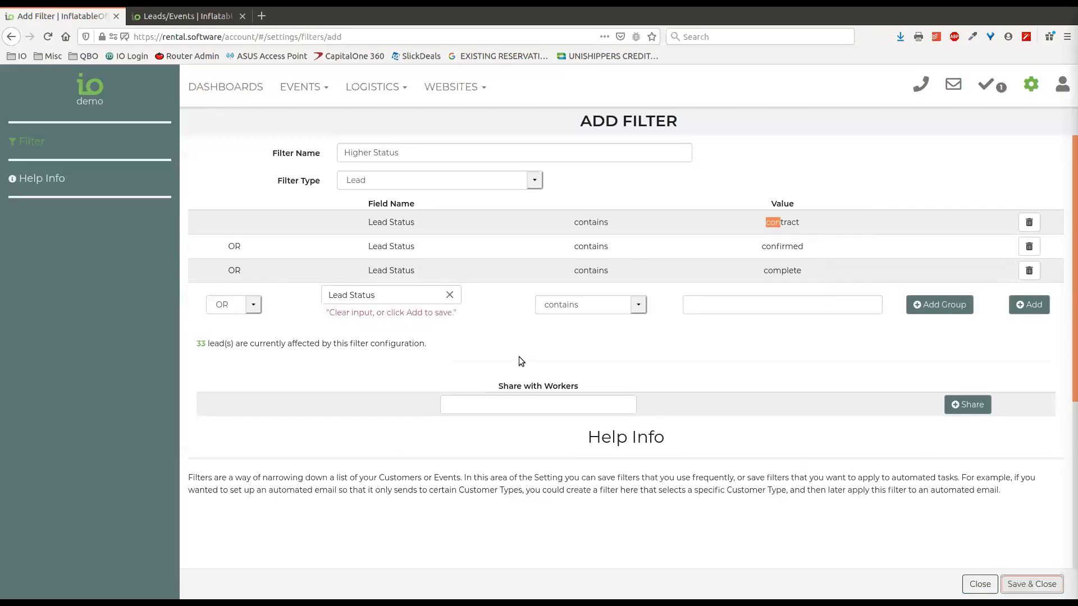
click(449, 295)
click(955, 443)
click(1032, 584)
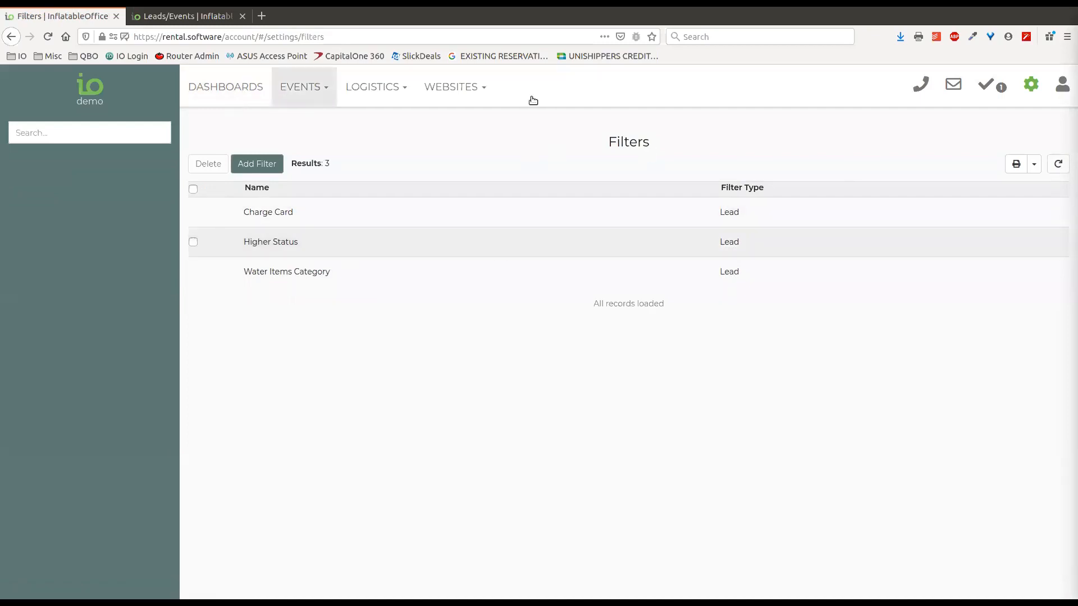
Apply the Higher Status filter to the Yearly Discounts widget ($-283.89 total), then reopen its settings
click(250, 90)
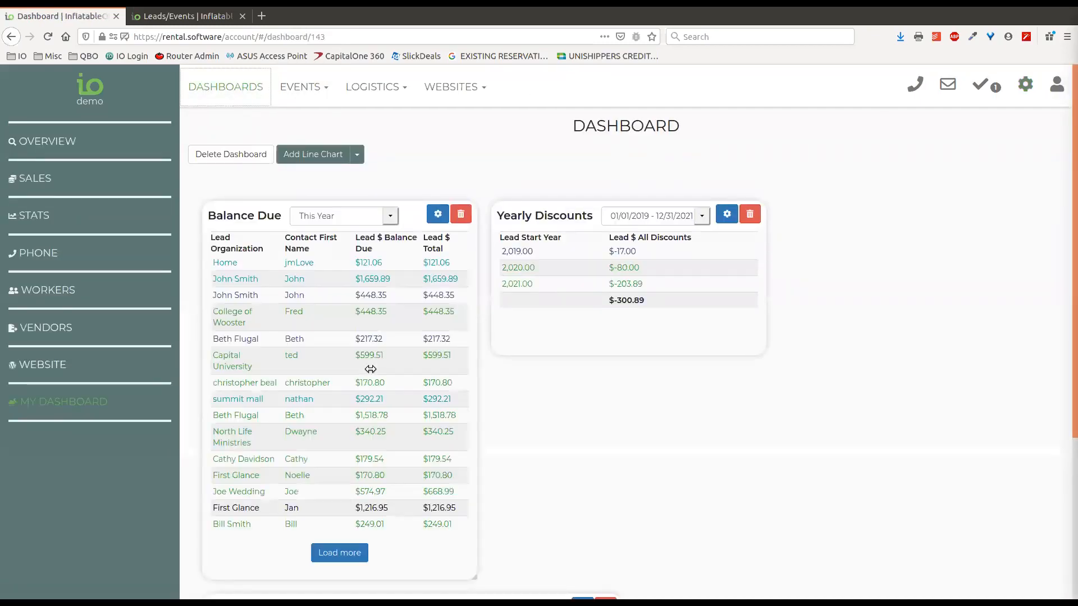
click(726, 214)
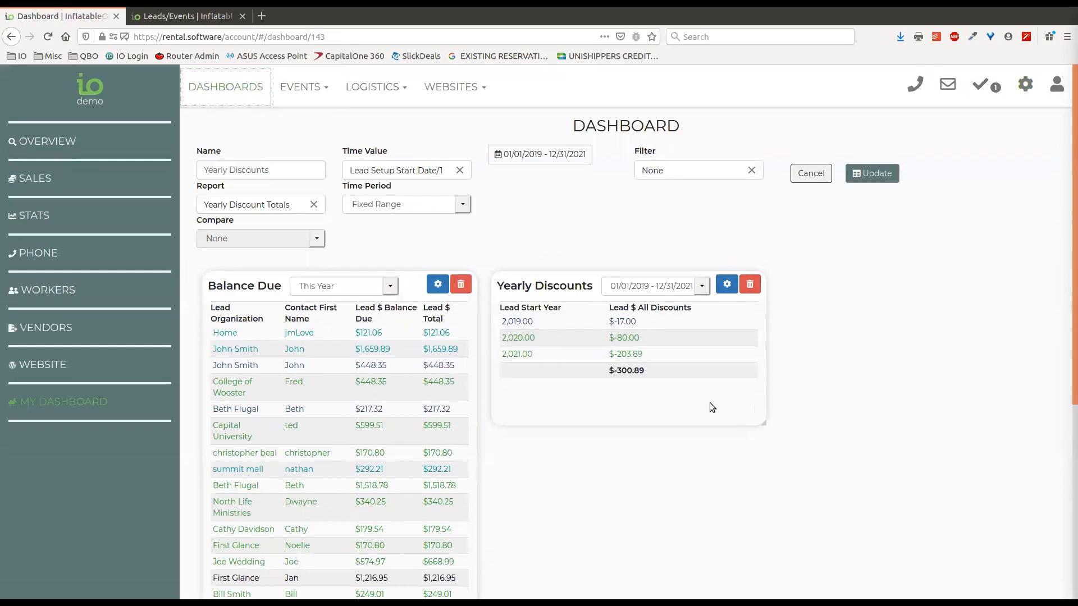
click(753, 172)
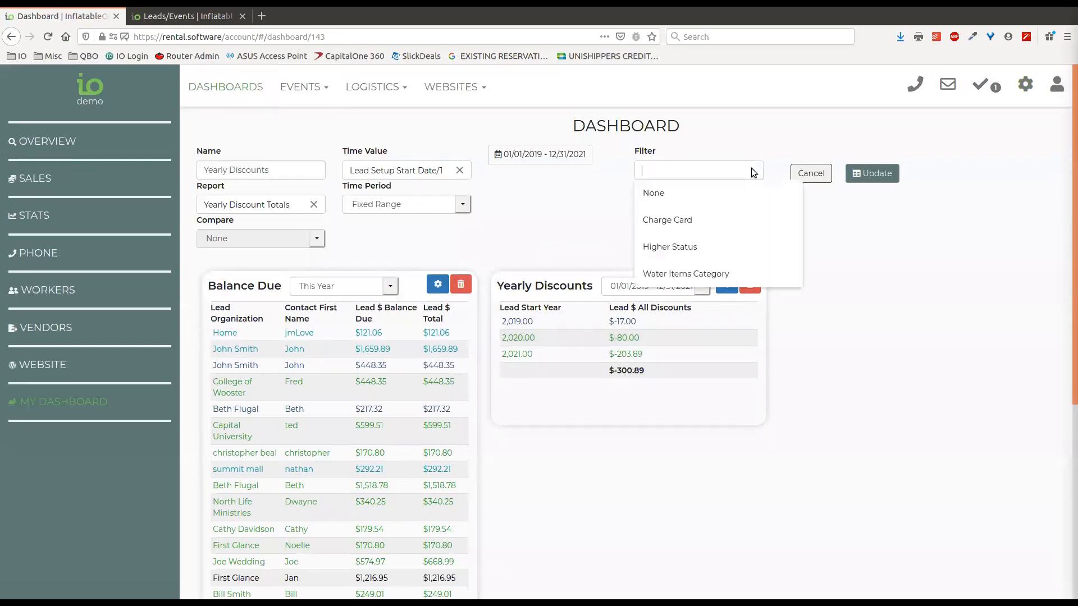
click(704, 242)
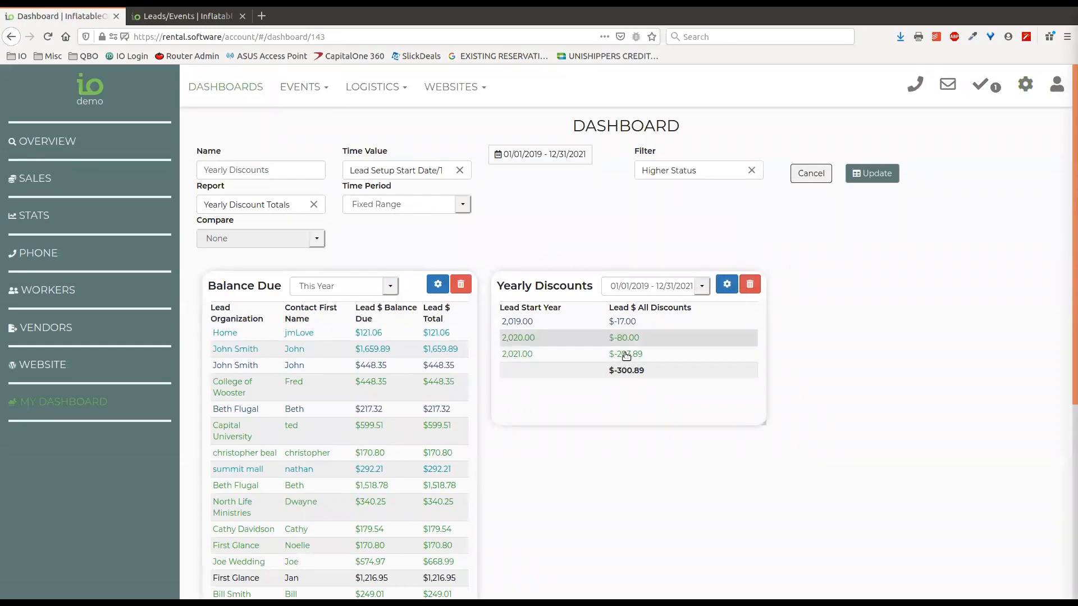
click(872, 173)
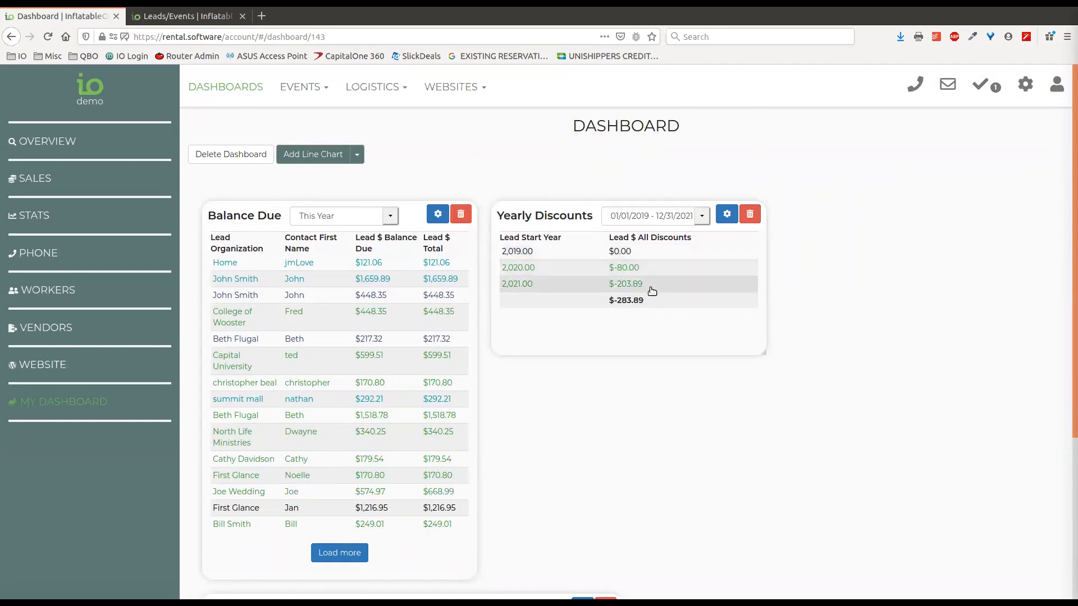
click(727, 214)
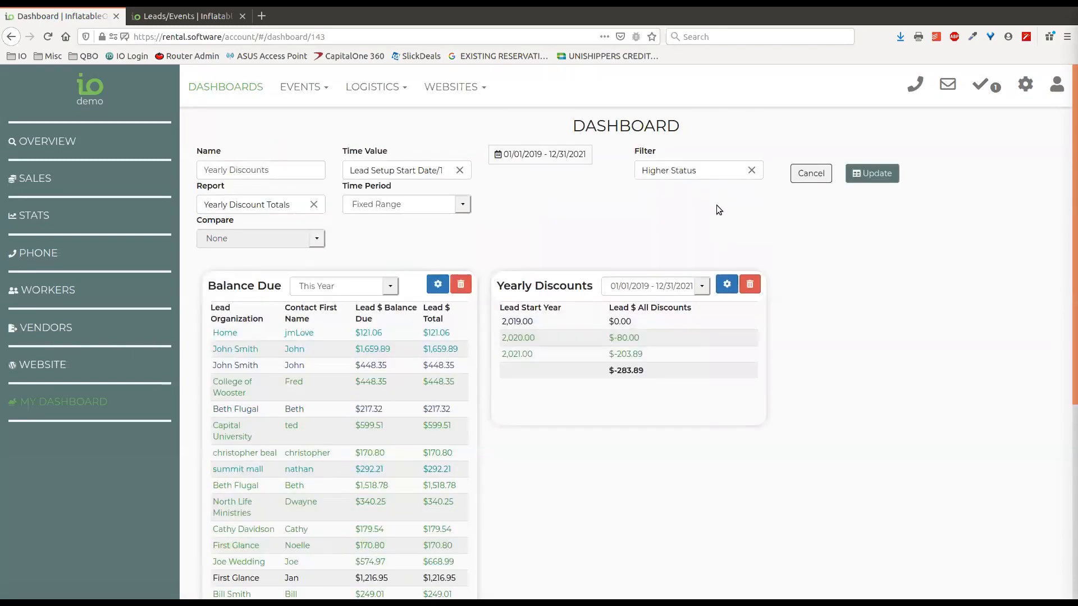
Close the Yearly Discounts settings and update the Balance Due widget with its Higher Status filter
click(811, 173)
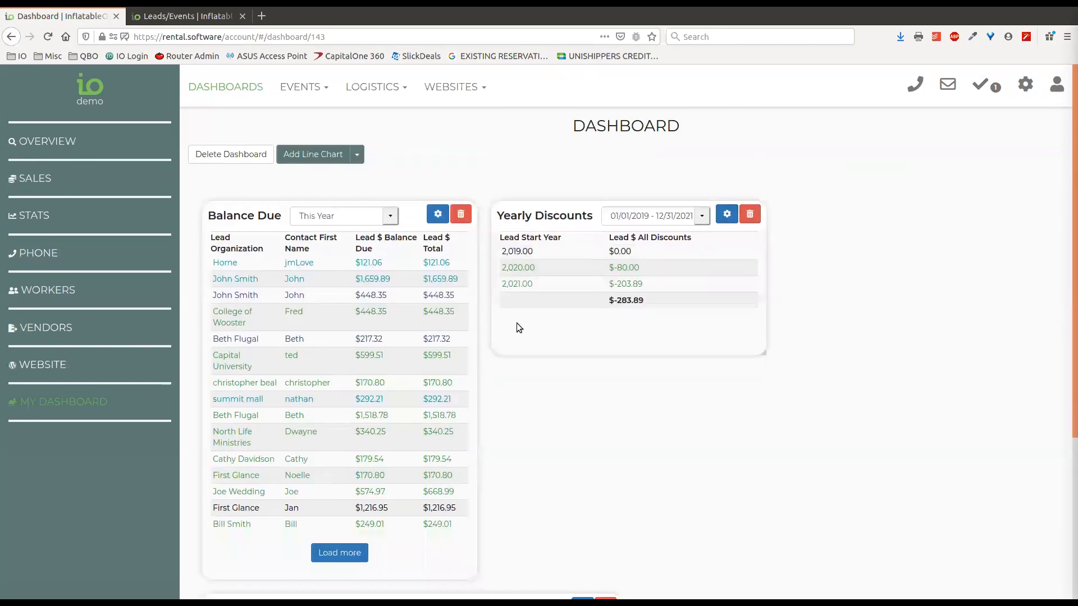
click(438, 215)
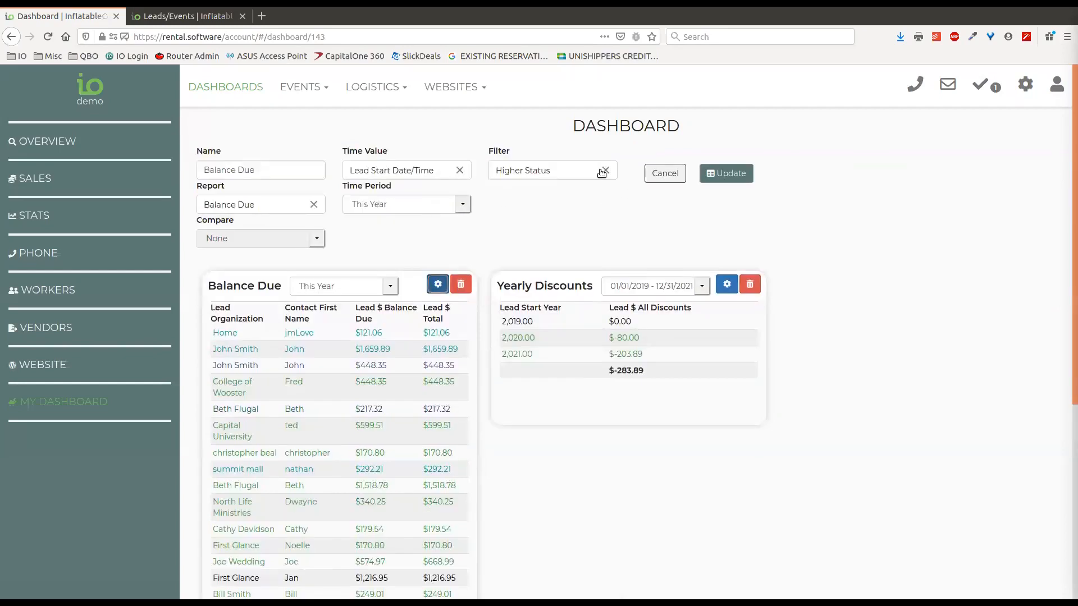
click(657, 177)
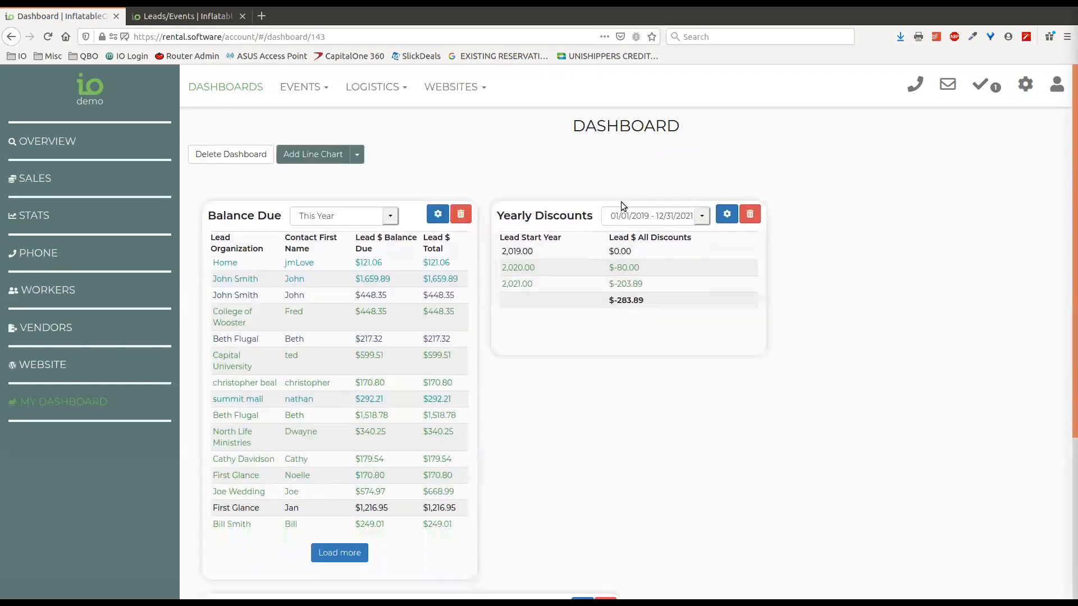
click(439, 216)
click(661, 177)
click(447, 215)
click(731, 178)
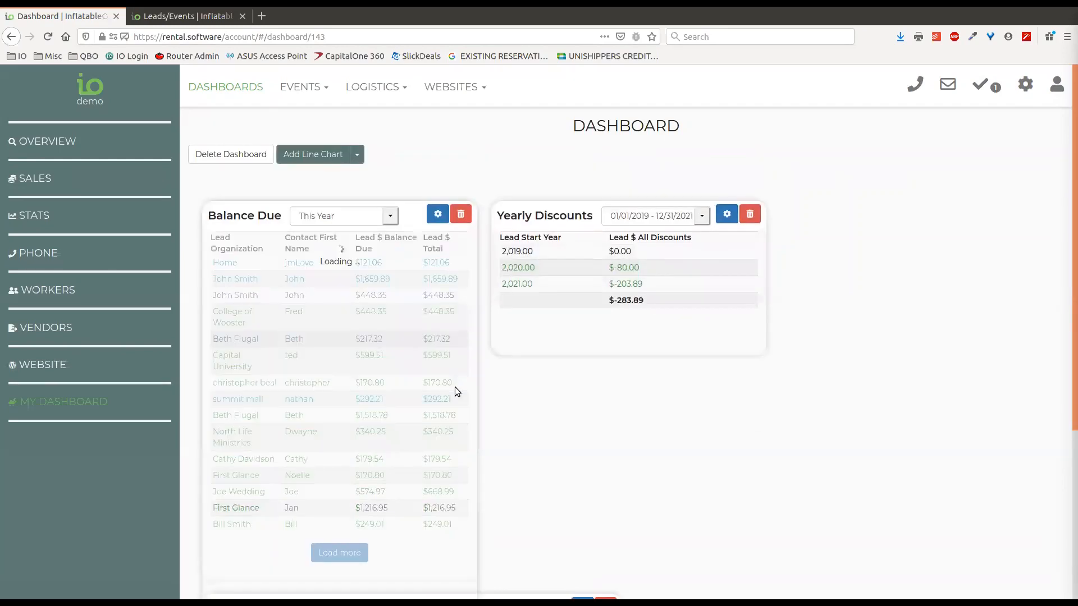
click(438, 214)
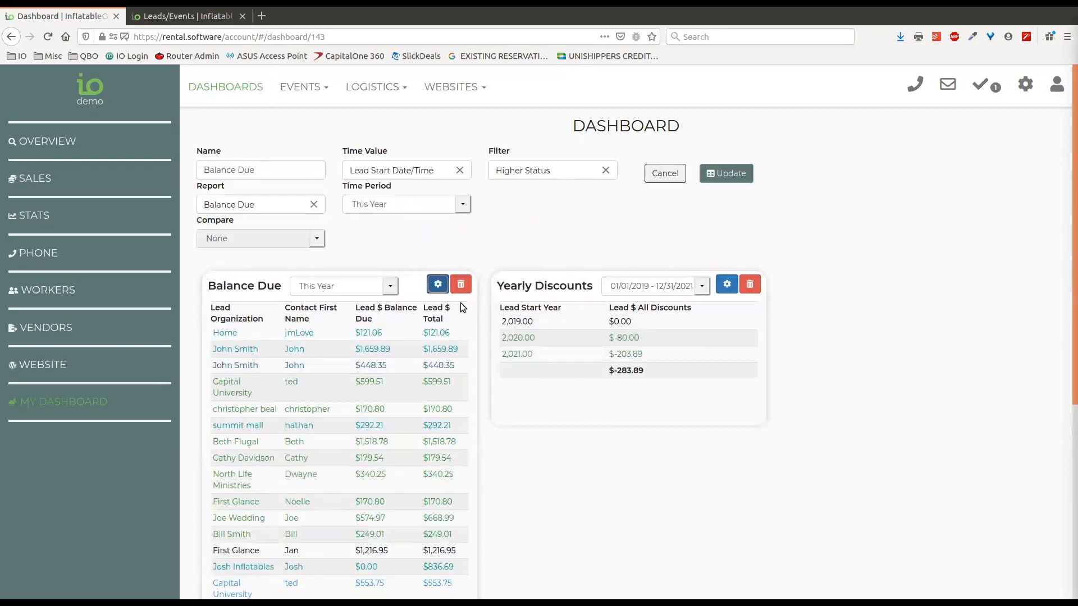
click(665, 174)
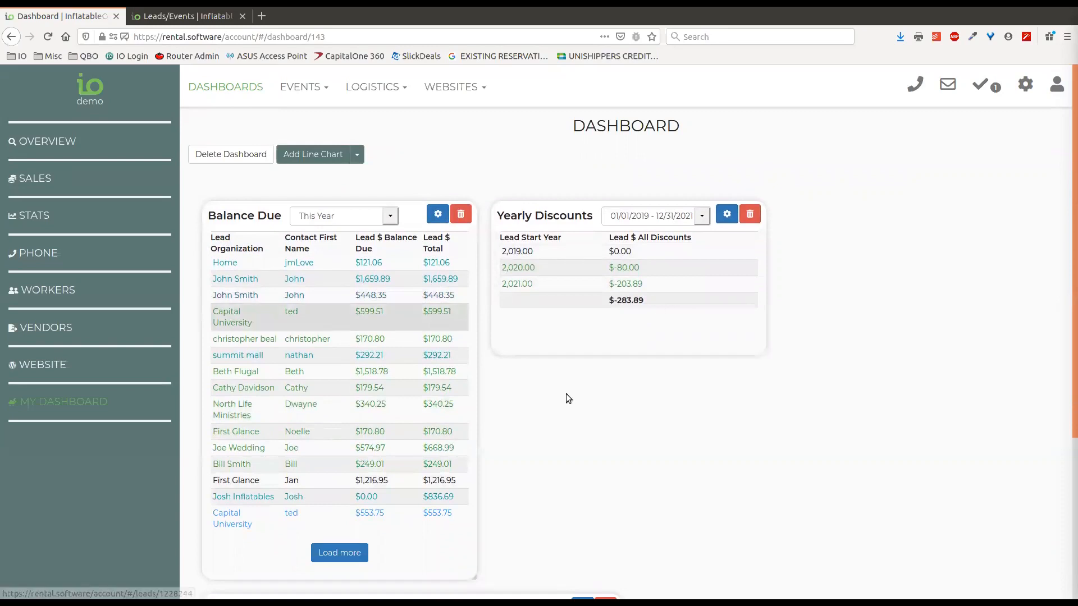
Drag the Balance Due panel's corner to make it smaller
scroll(547, 431, down, 3)
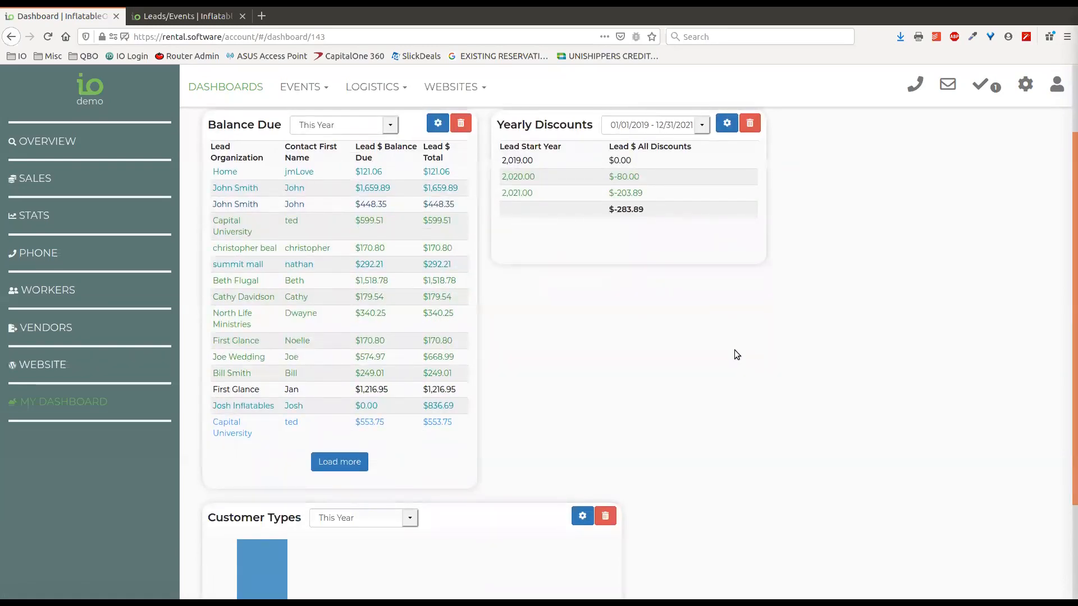
scroll(766, 334, up, 3)
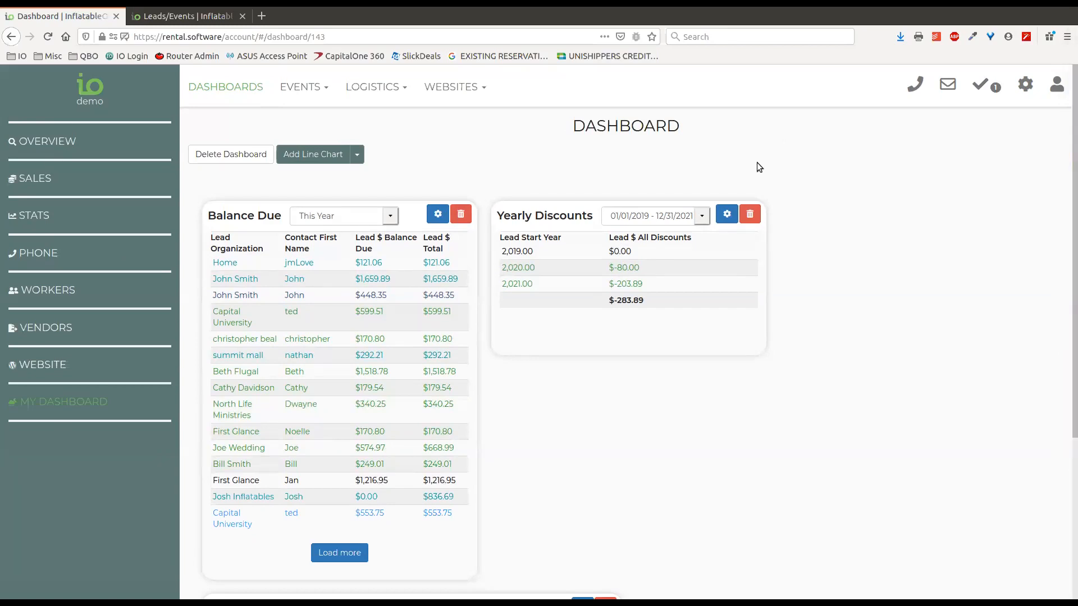
scroll(618, 390, down, 2)
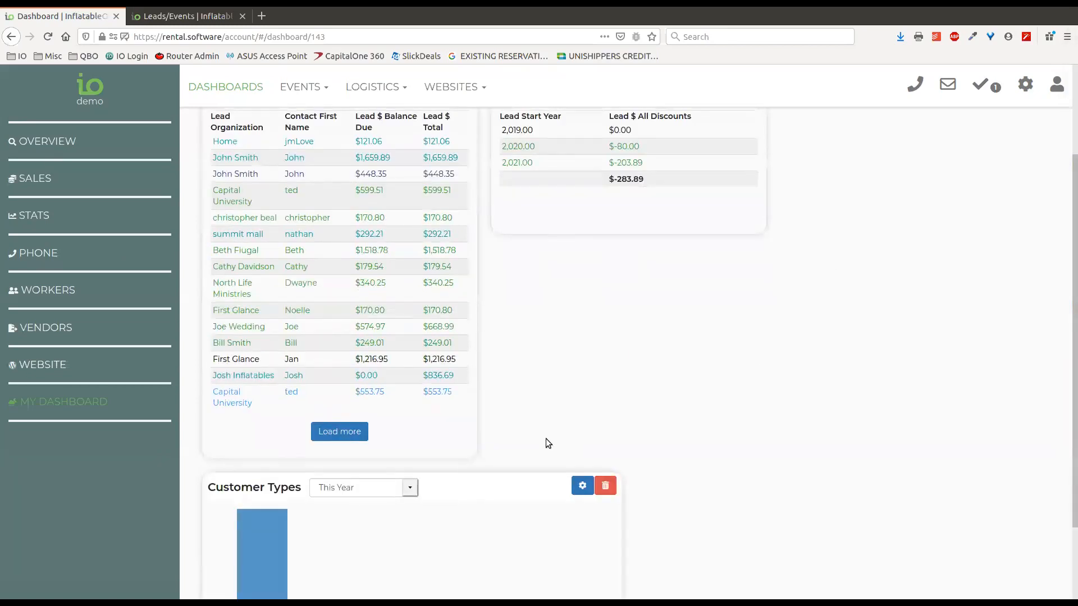
drag(470, 452, 482, 292)
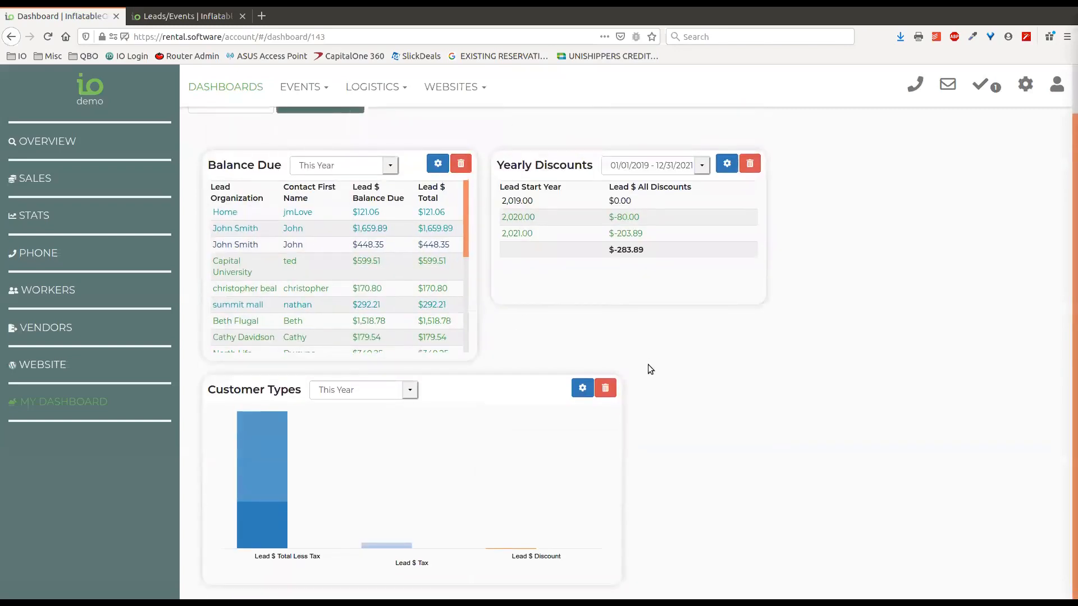
Narrow the Customer Types chart, place it beside Yearly Discounts, then switch to the Phone dashboard
drag(621, 469, 478, 469)
drag(261, 432, 955, 189)
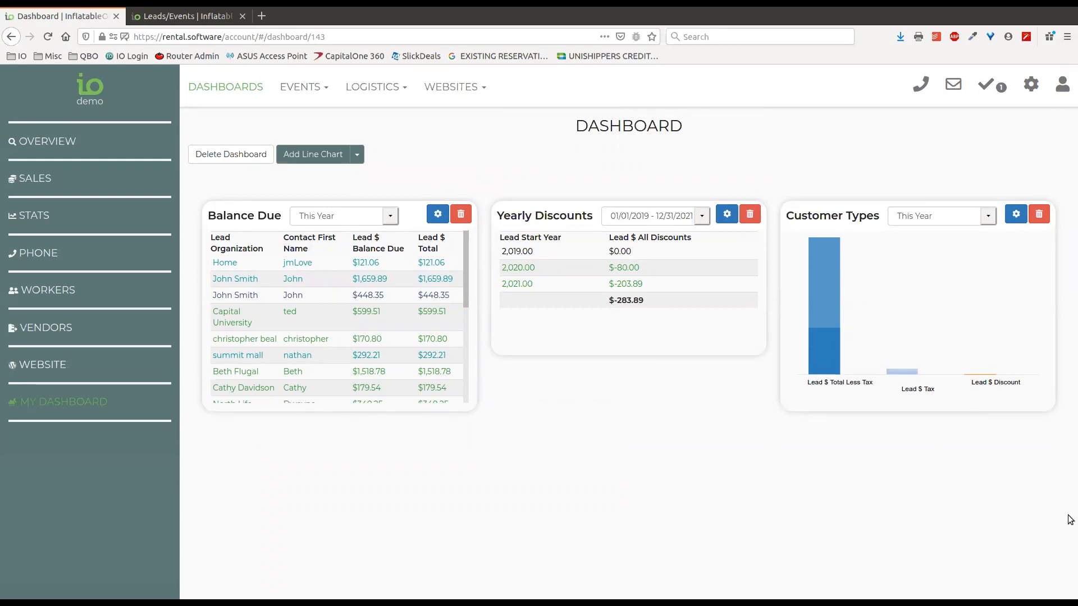
click(48, 255)
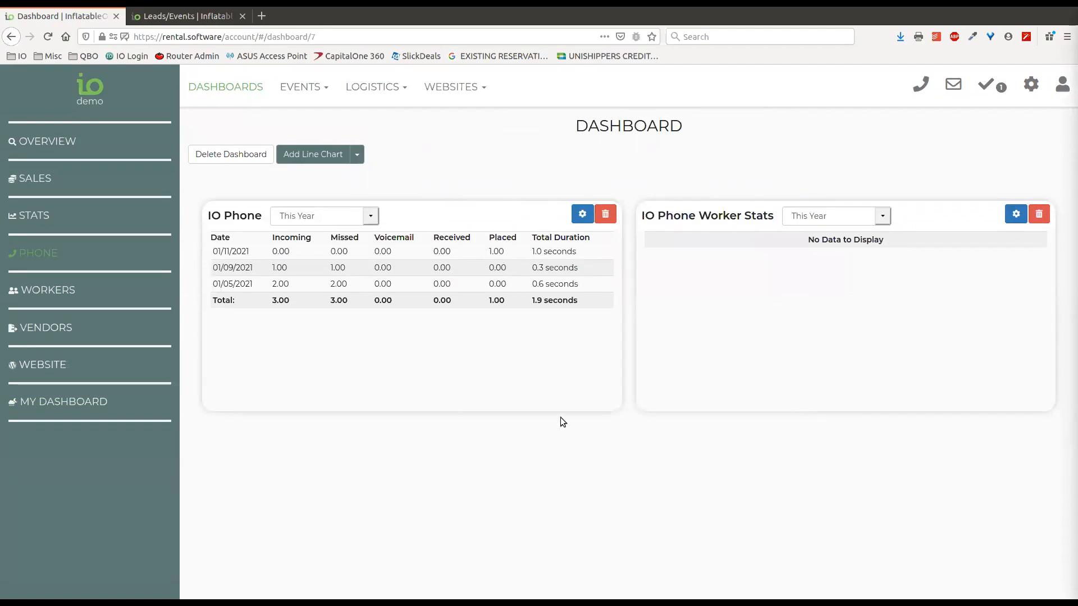
Check the Worker Stats and IO Phone period options, leaving IO Phone on This Year
click(883, 216)
click(885, 217)
click(370, 217)
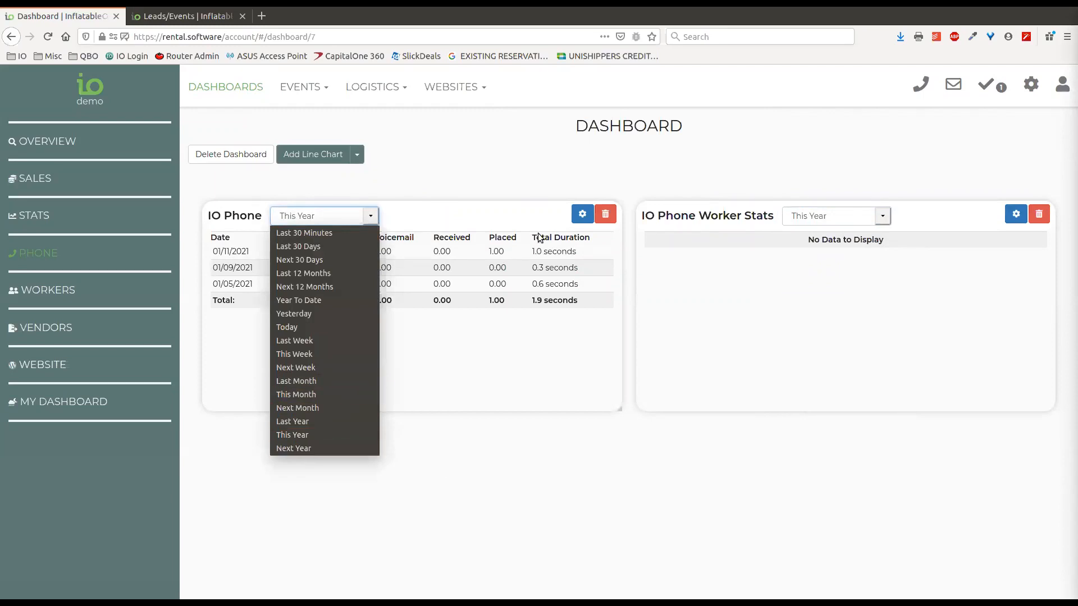
click(566, 229)
Set the IO Phone widget's Time Period to Fixed Range (01/12/2021–01/19/2021)
click(582, 215)
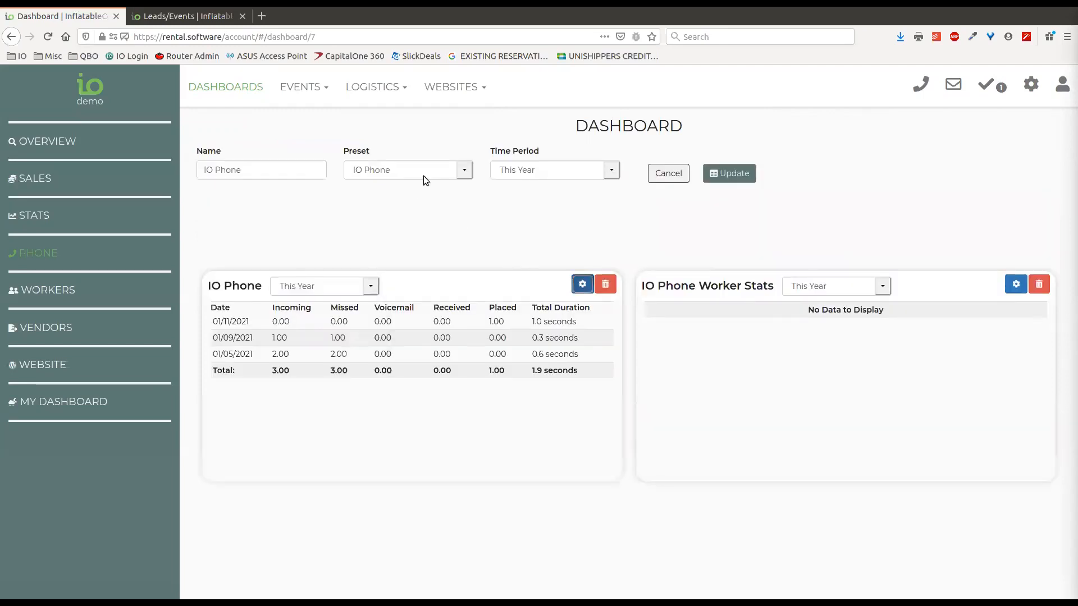
click(566, 171)
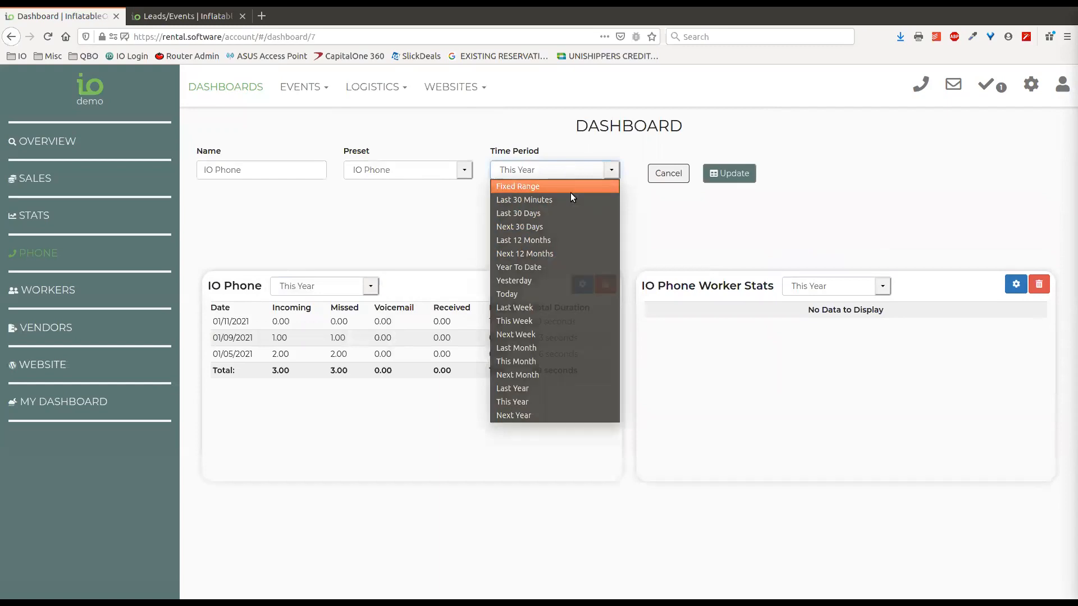
click(570, 190)
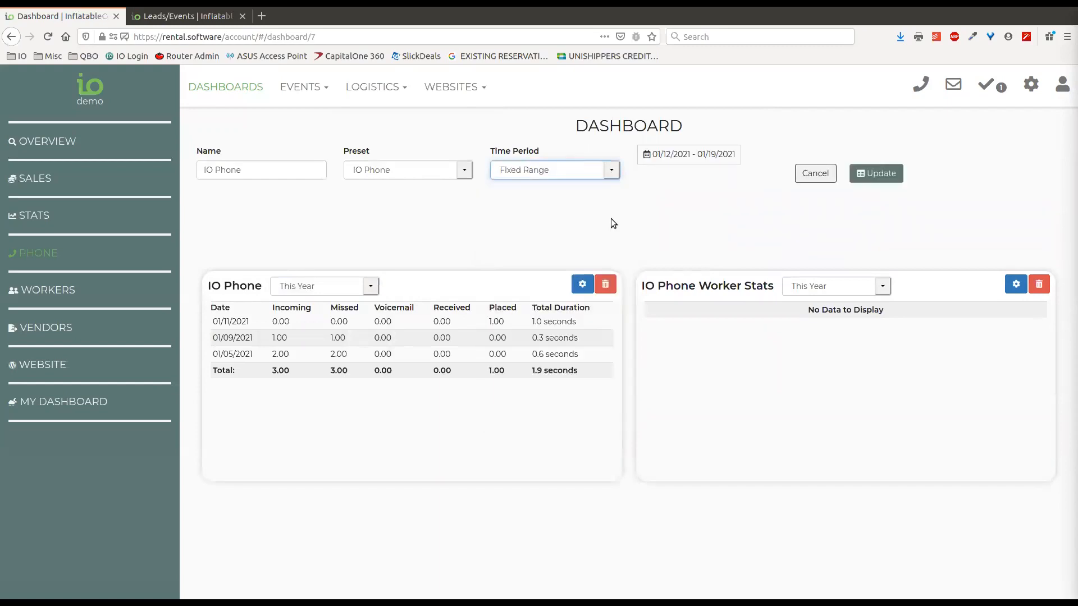
click(359, 288)
click(362, 285)
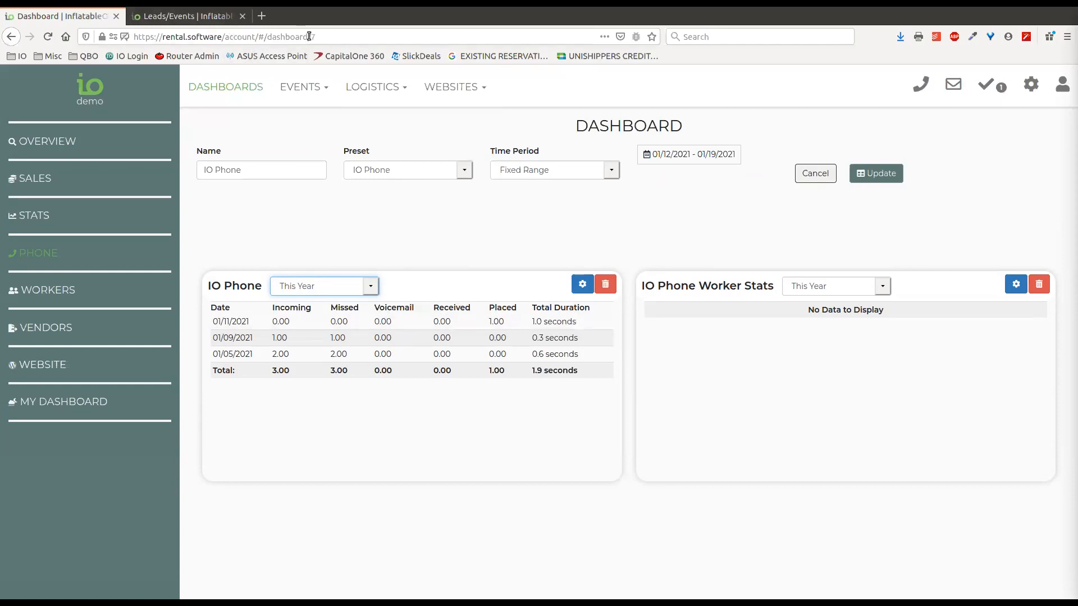
Load the legacy myaccount Overview page in the Leads/Events tab, then close that tab
click(200, 15)
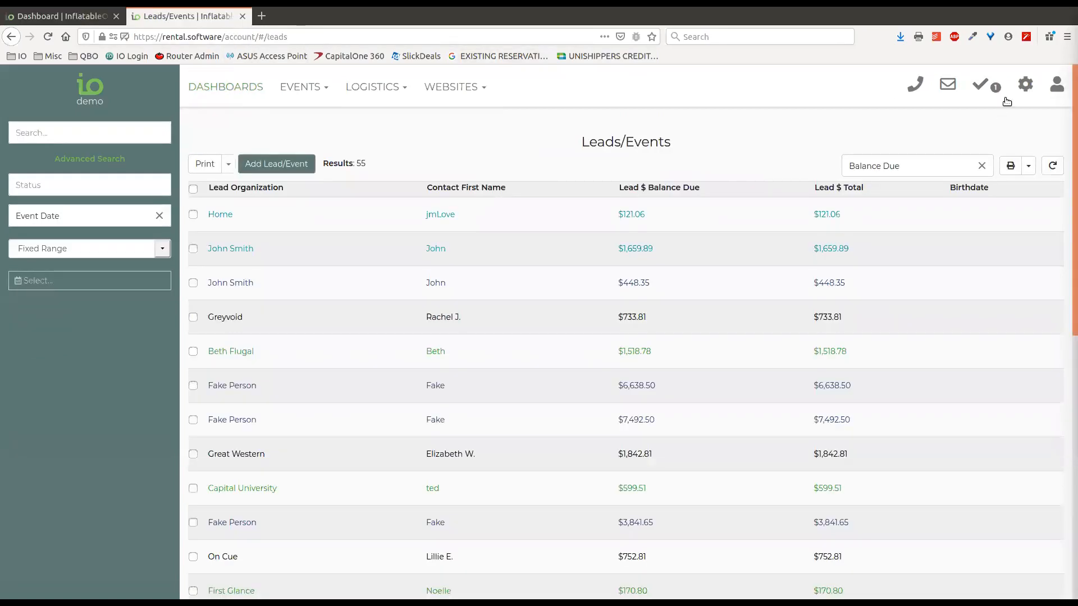
drag(225, 37, 332, 36)
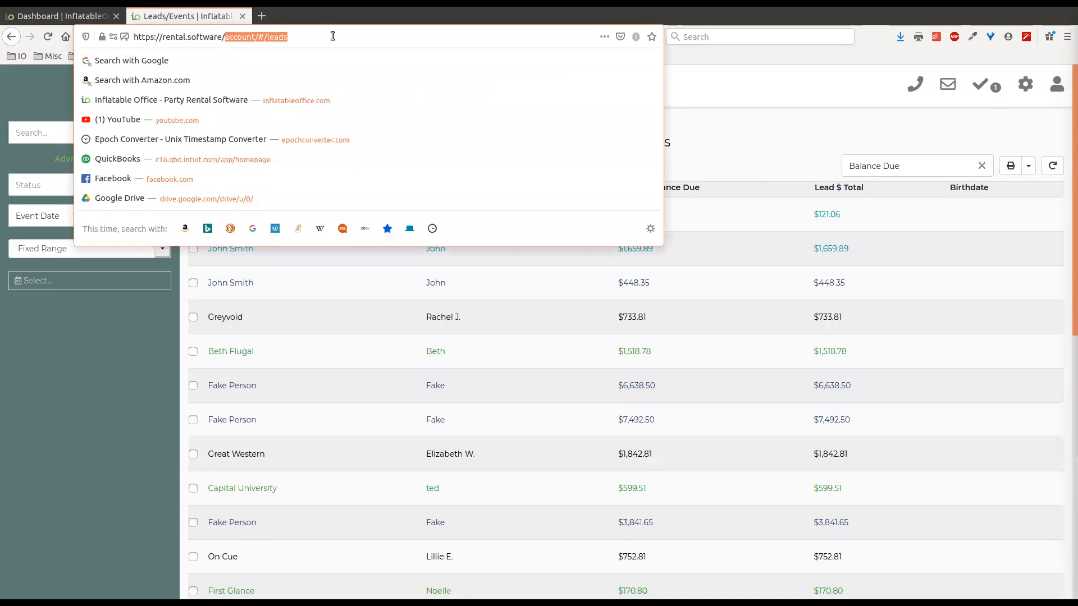
text(myaccount)
key(Return)
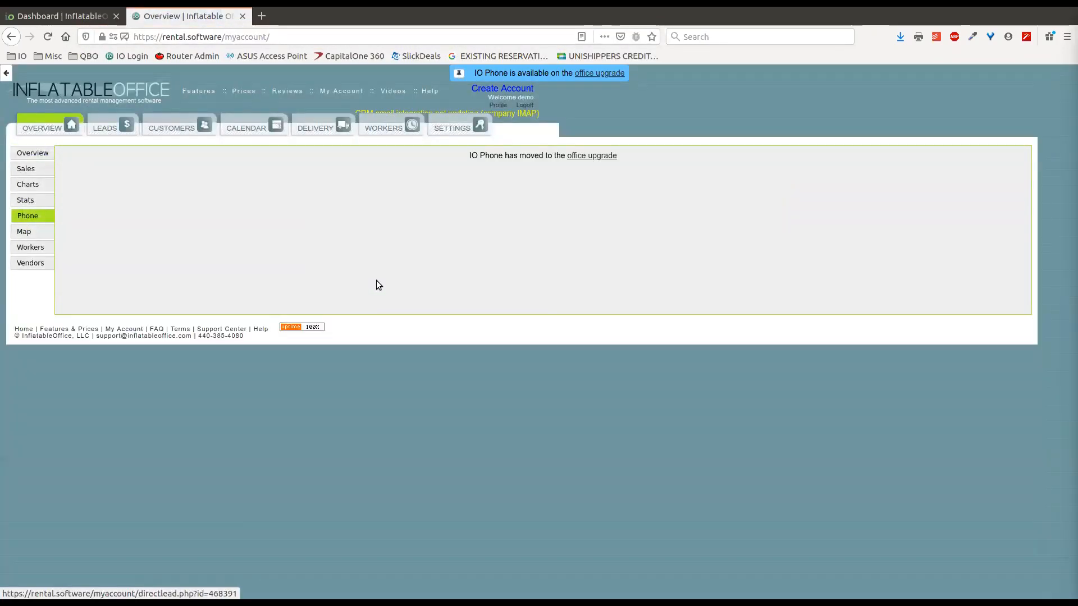
click(243, 17)
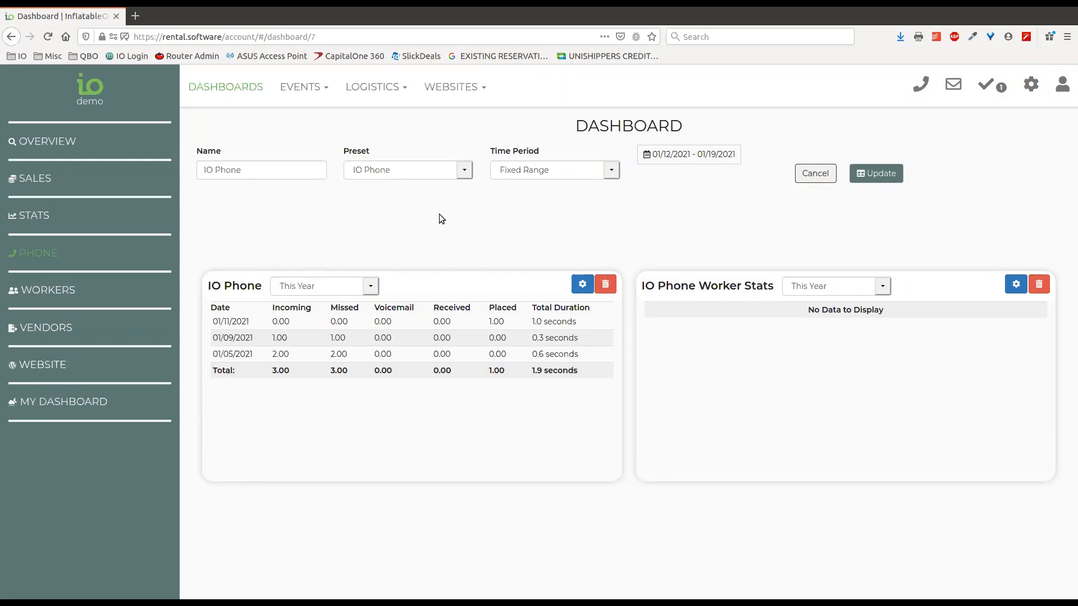
Switch IO Phone to Last Month, then set a fixed 01/01/2021–01/31/2021 range and update
click(371, 286)
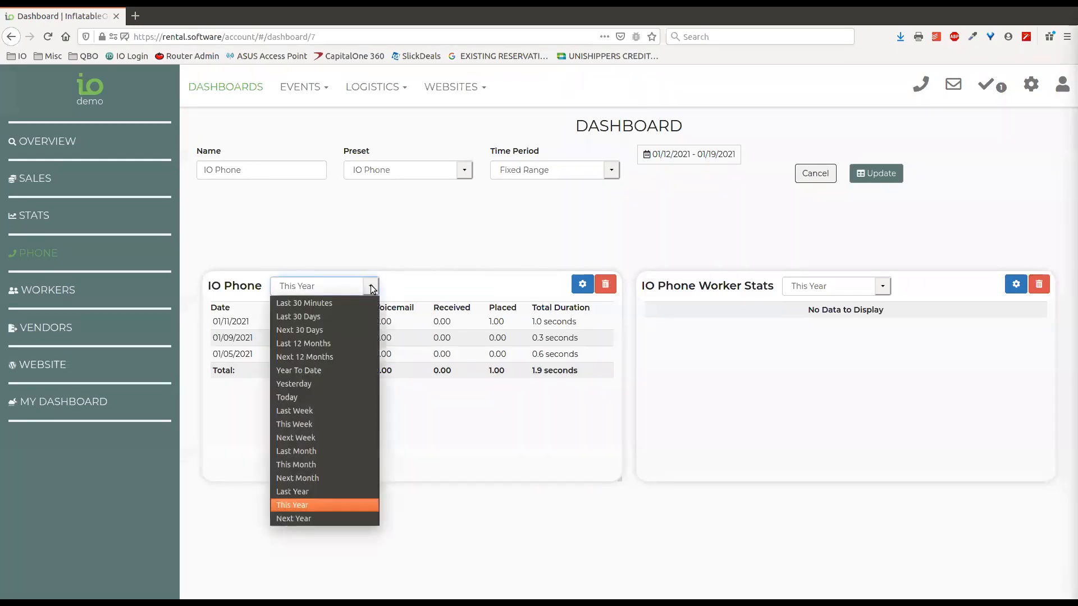
click(302, 454)
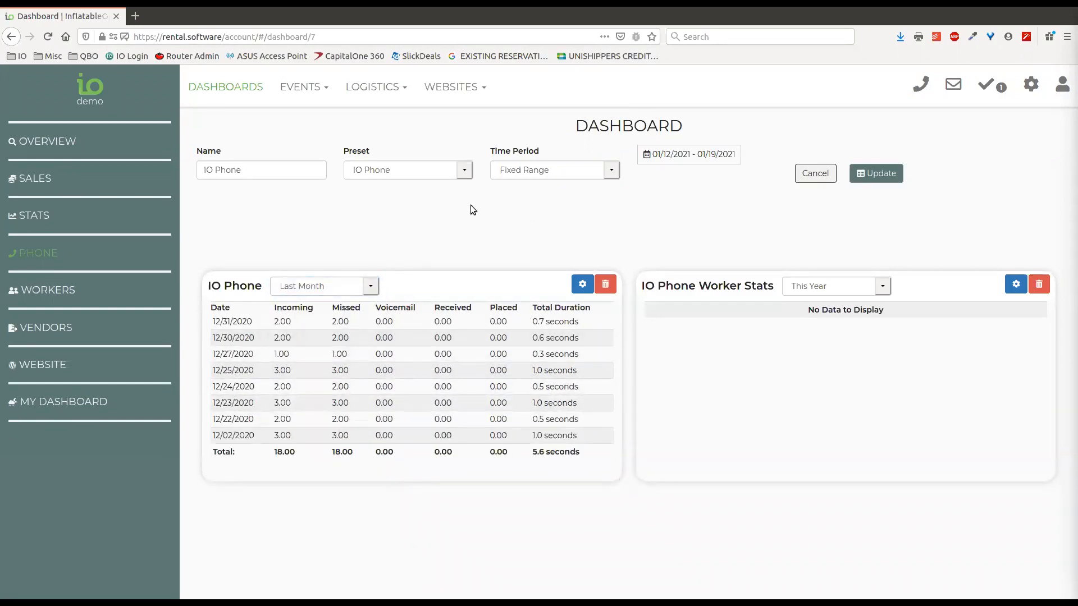
click(582, 284)
click(611, 170)
click(549, 191)
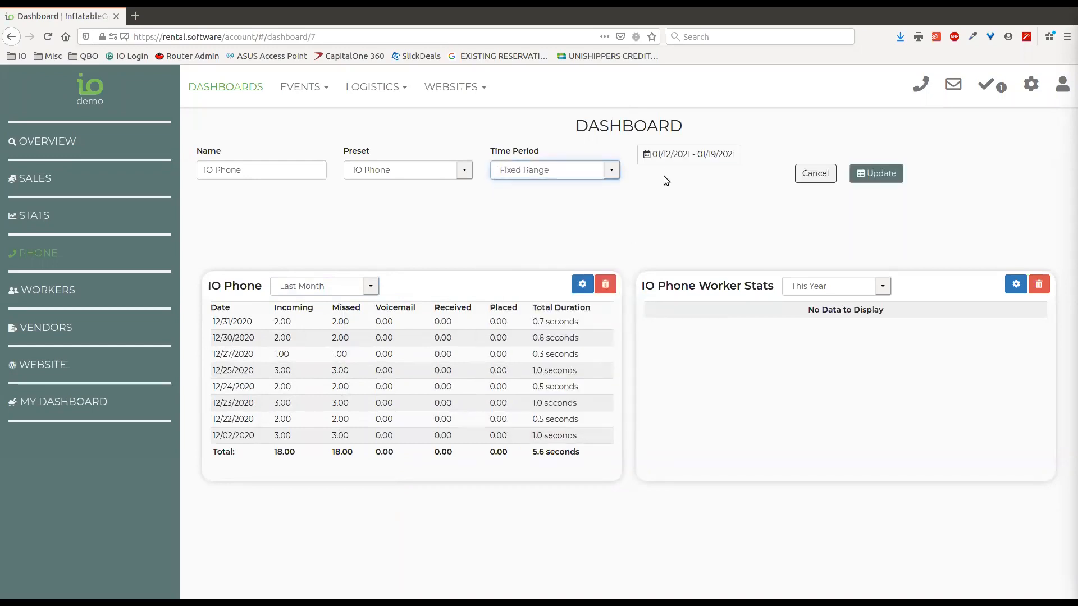
click(668, 157)
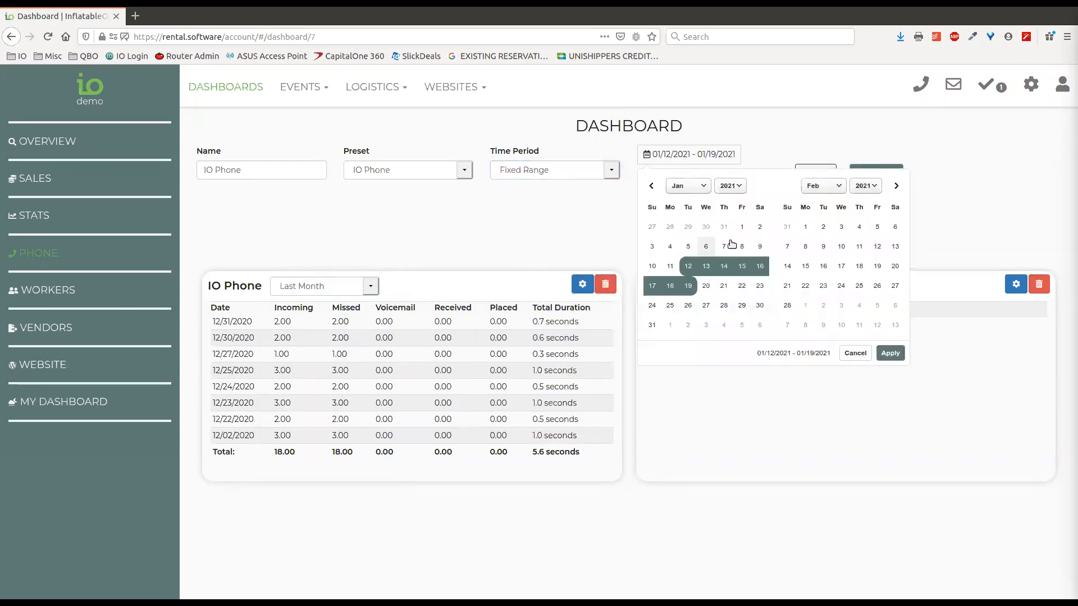
click(742, 226)
click(652, 325)
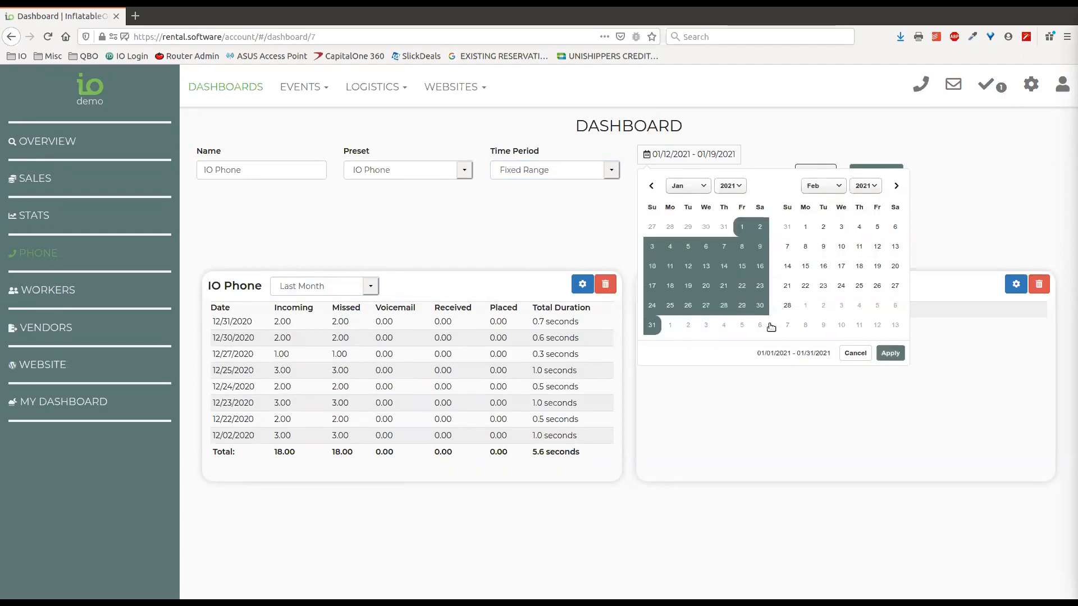
click(892, 355)
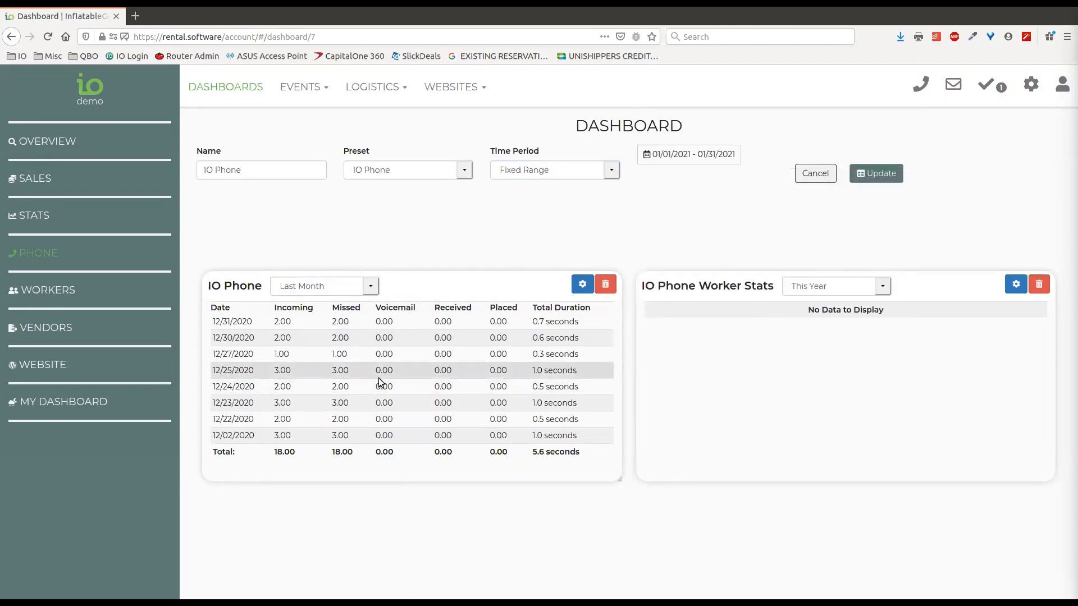
click(876, 173)
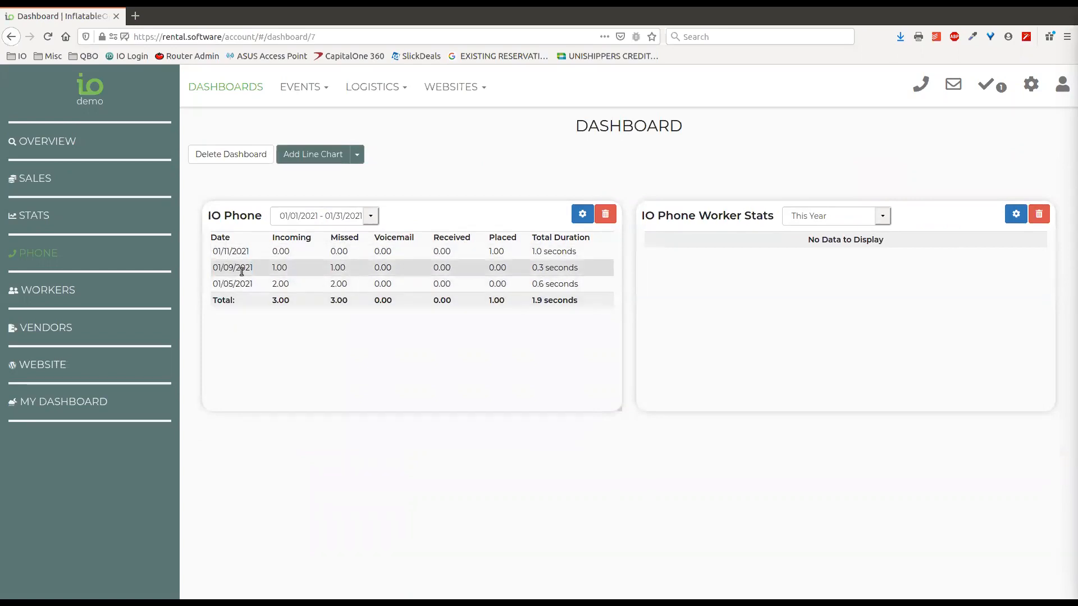
Select the first date and the Total row values in the IO Phone table
drag(214, 252, 246, 254)
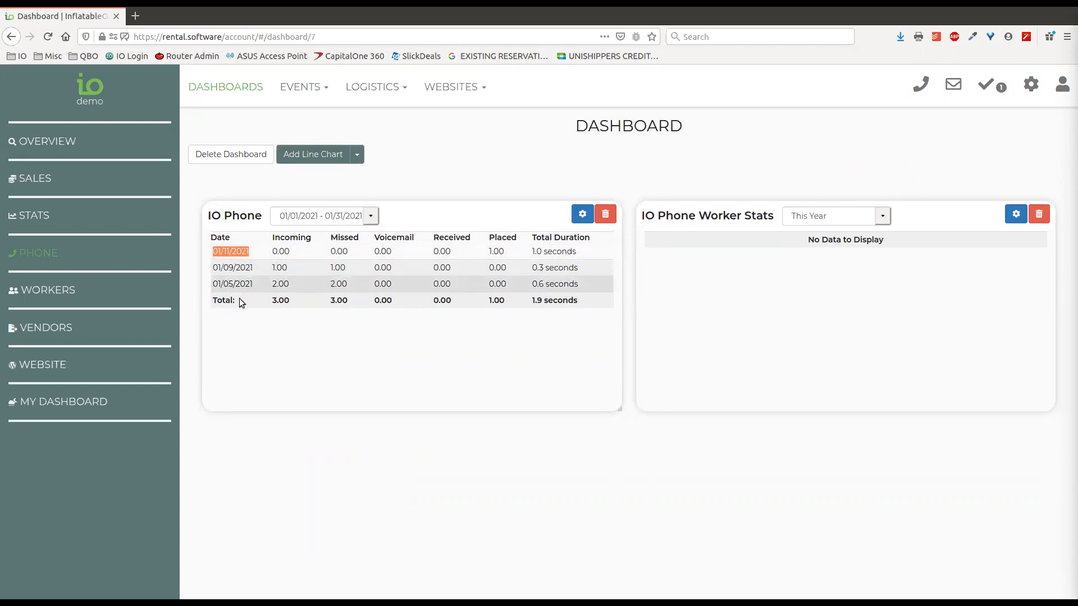
drag(274, 300, 595, 301)
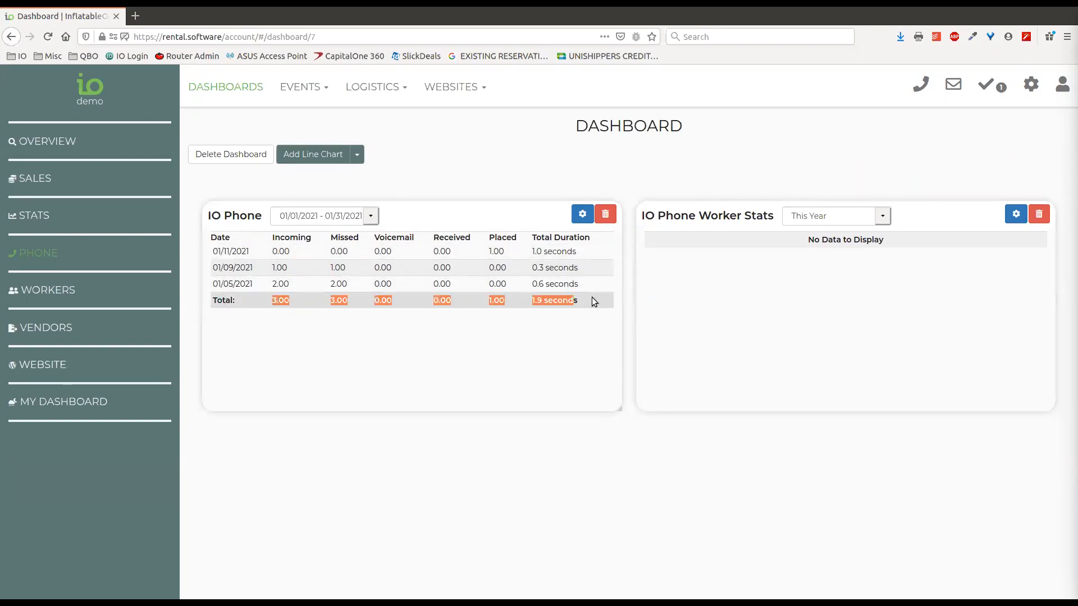
click(544, 299)
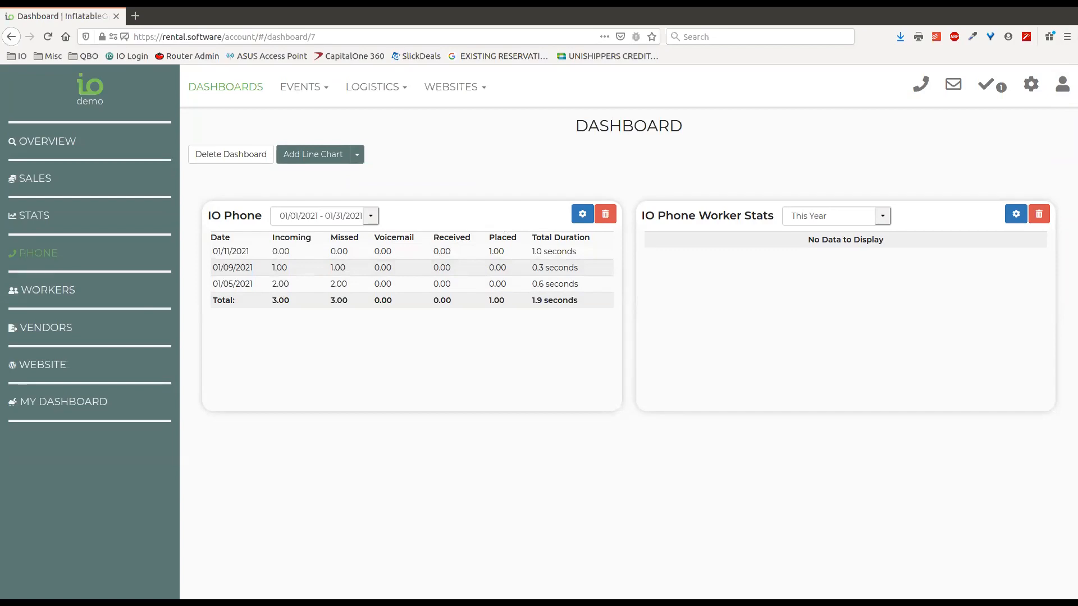
Open the IO Phone call log from Settings and remove the Placed Calls preset to list 534 calls
click(1031, 87)
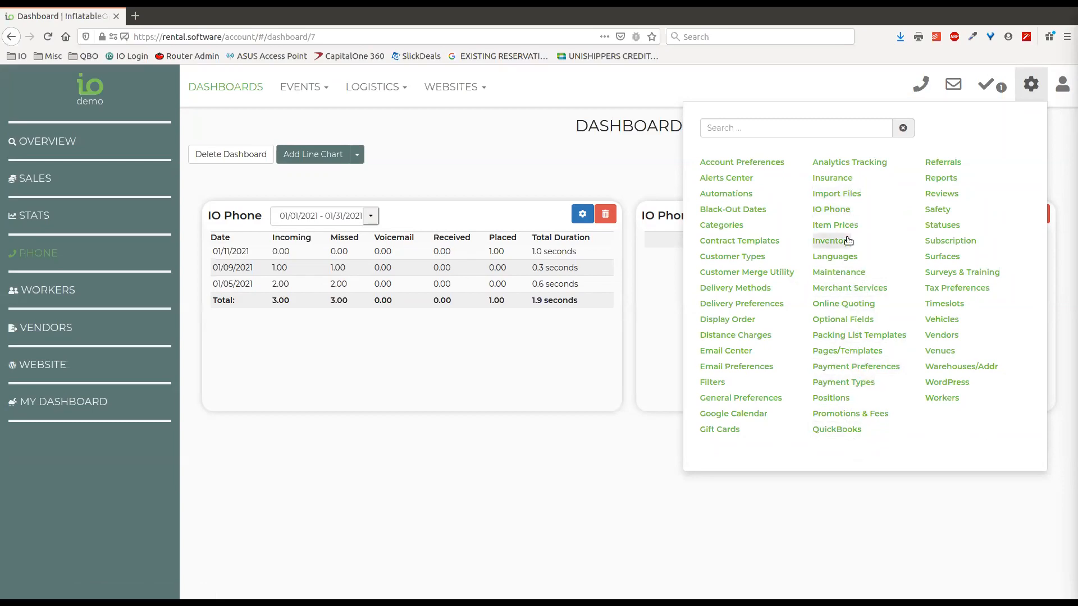
click(837, 210)
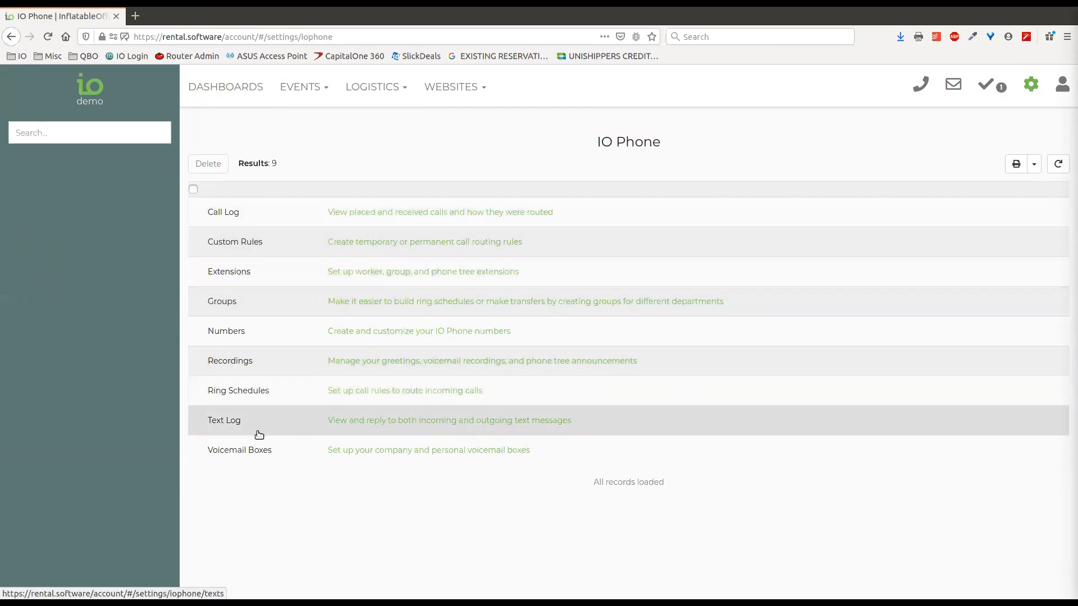
click(254, 215)
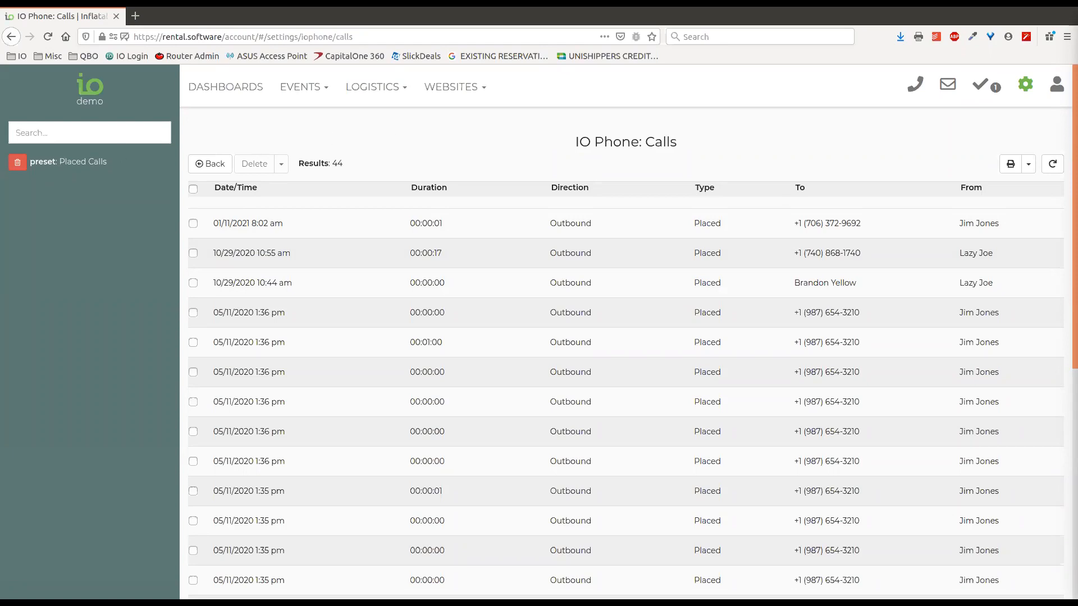
click(18, 162)
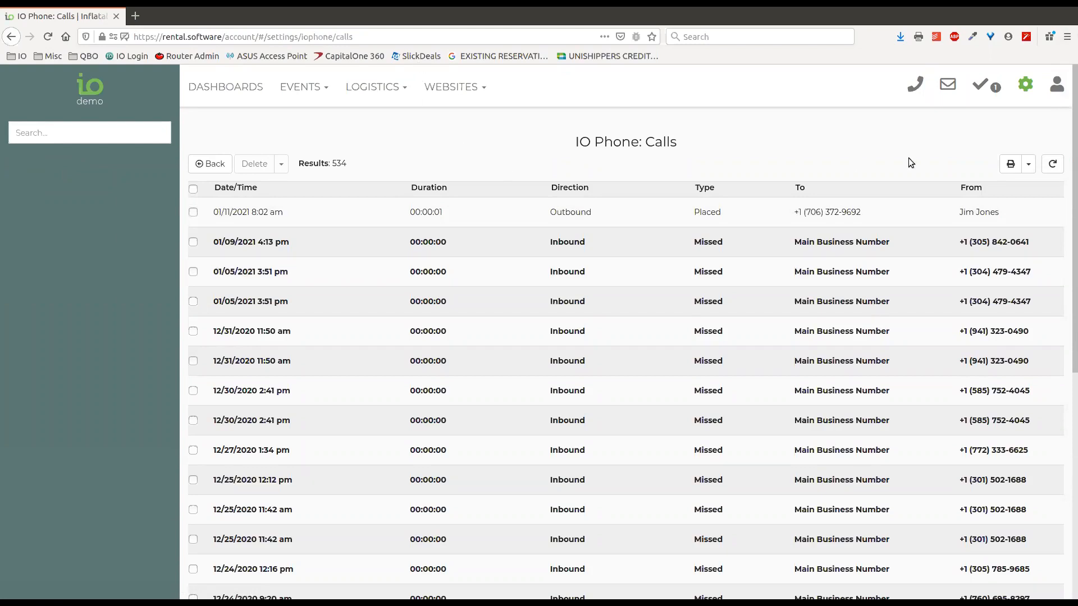
Switch the call/text bar to Text and click into the phone number and Message fields
click(917, 85)
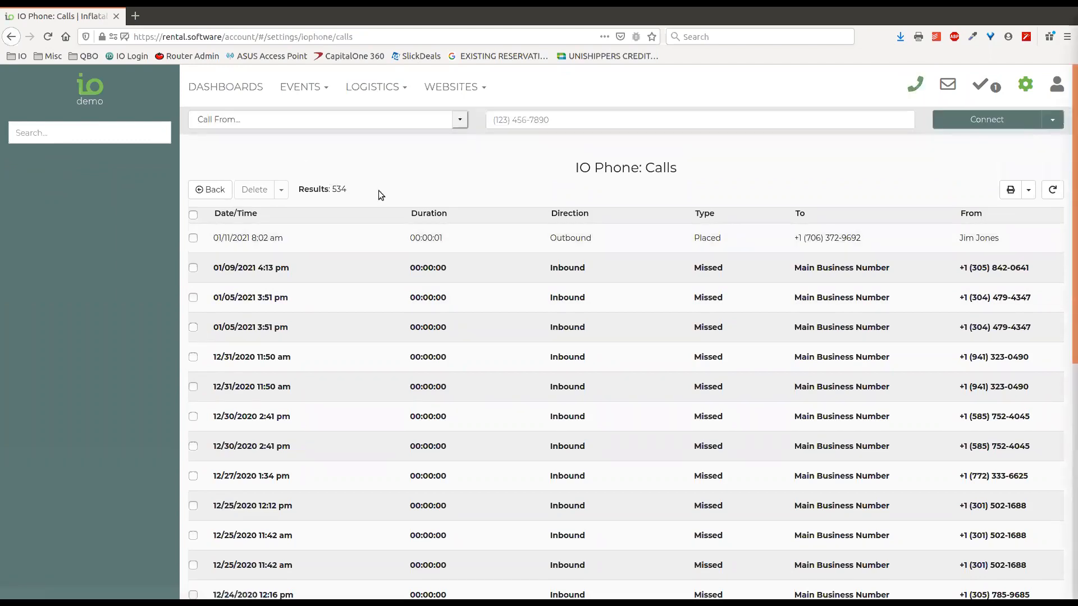
click(461, 119)
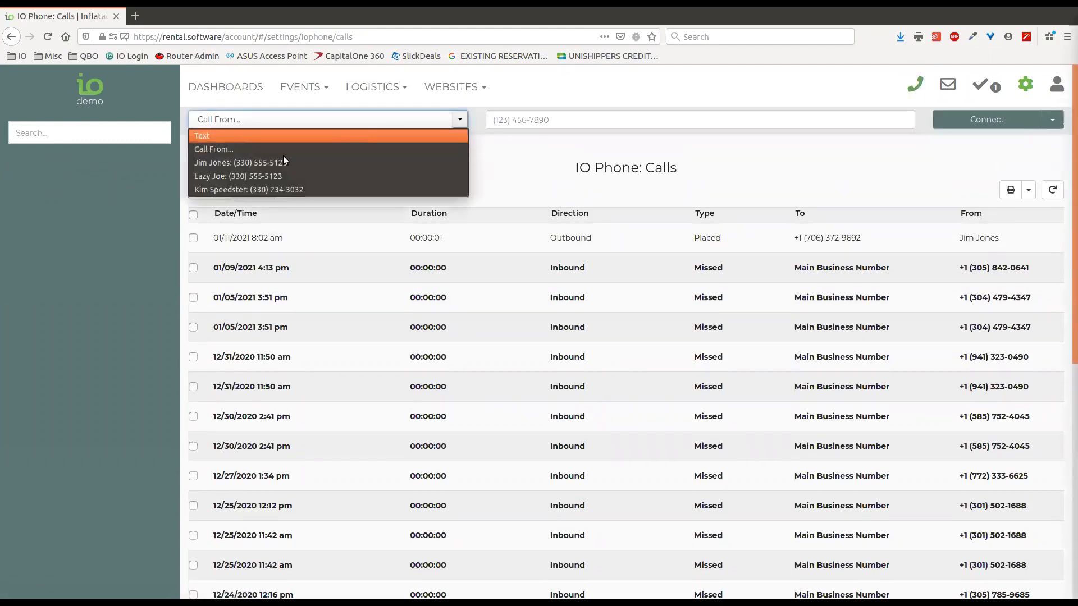
click(207, 138)
click(443, 123)
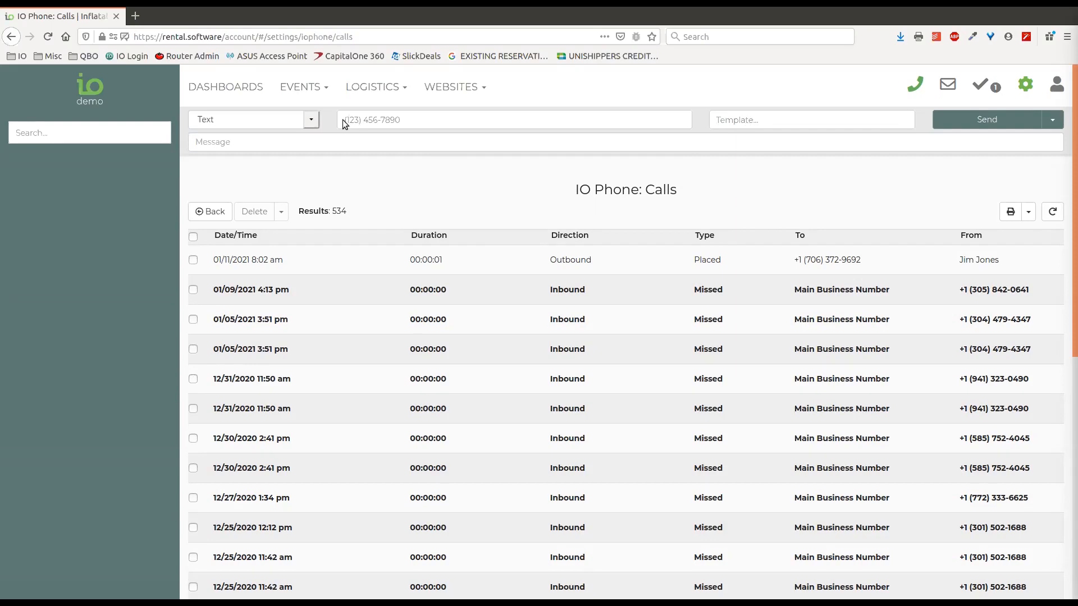
click(303, 140)
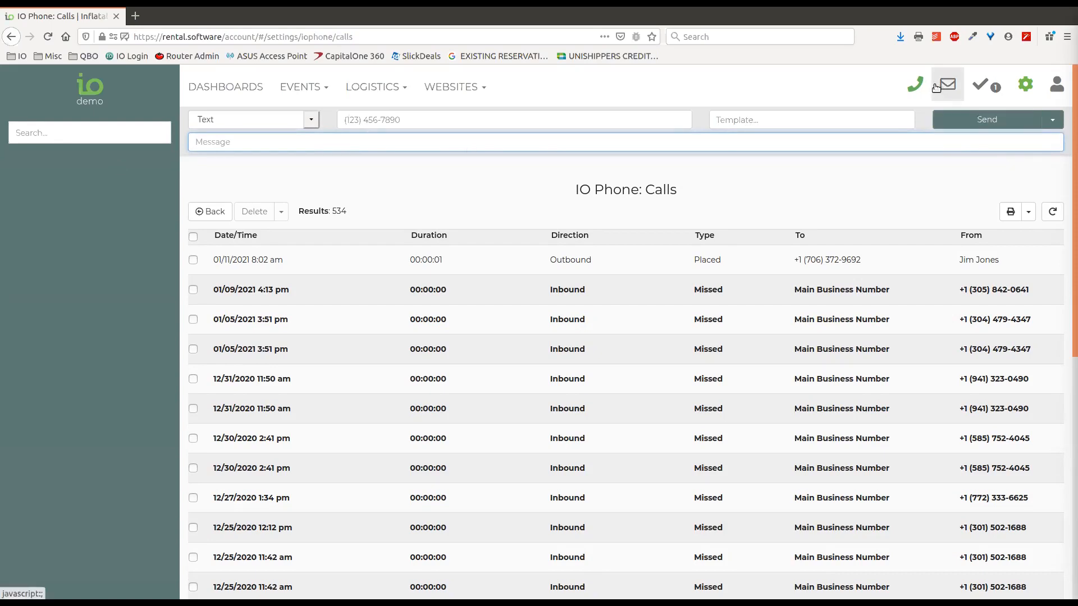
Open the IO Phone Text Log from the account settings
click(1026, 85)
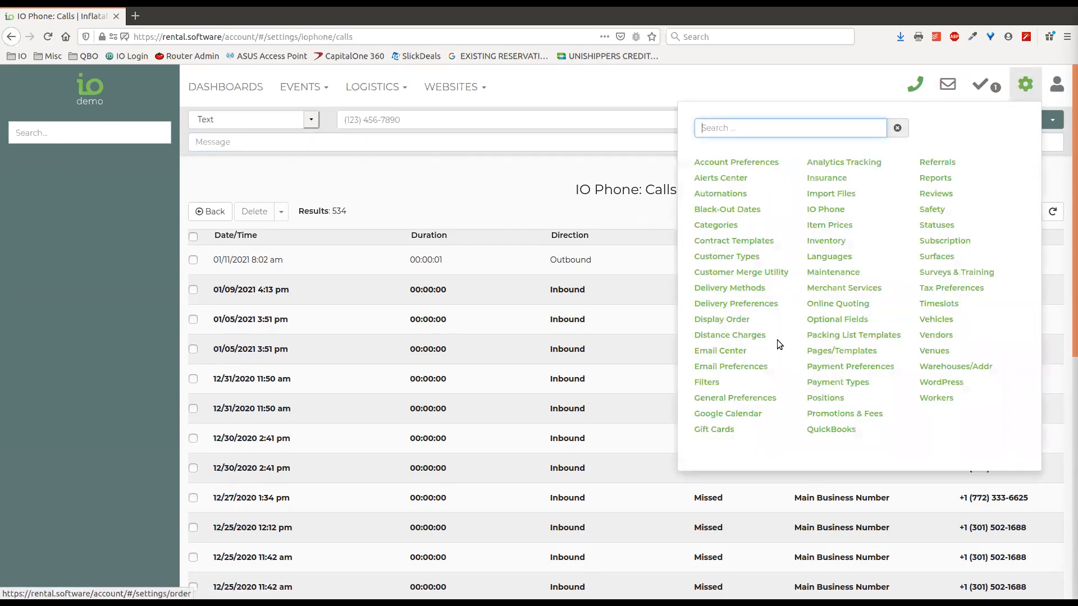
click(212, 211)
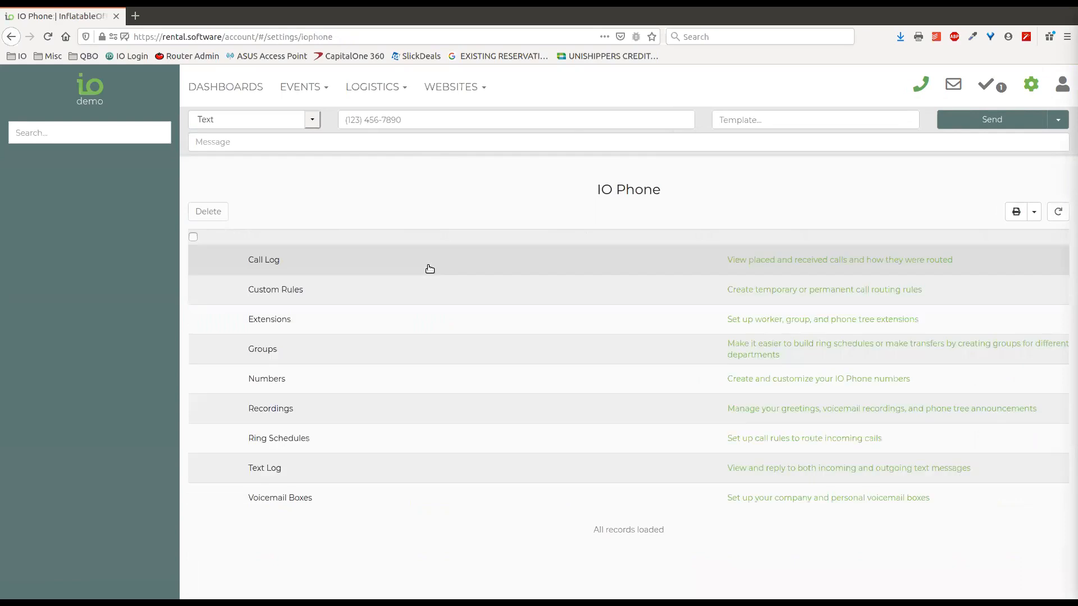
click(275, 470)
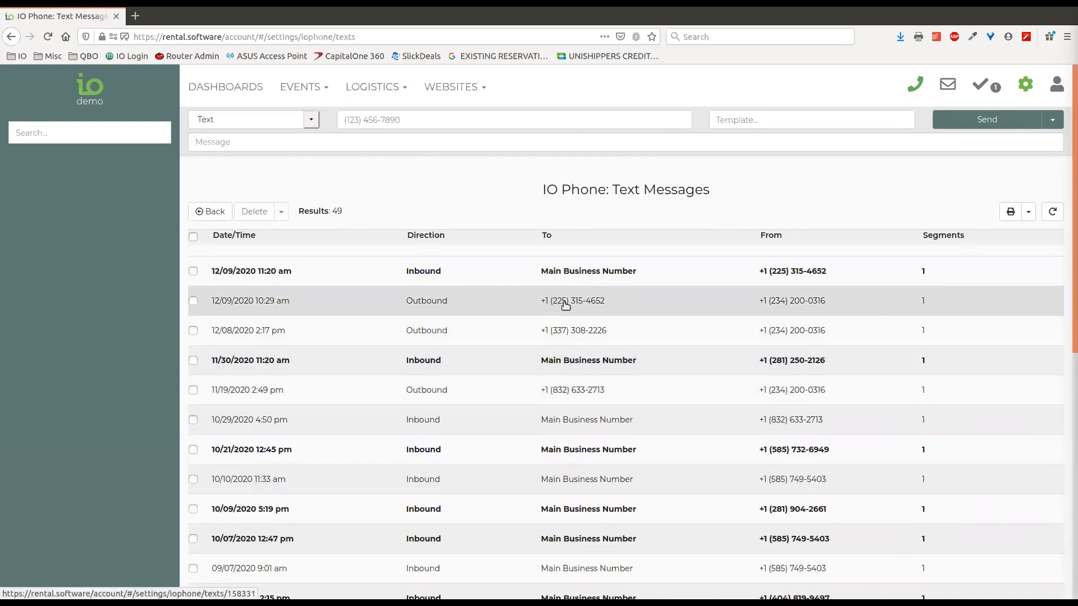
View an outbound message, fill its number into a reply, then close the message and compose form
click(565, 303)
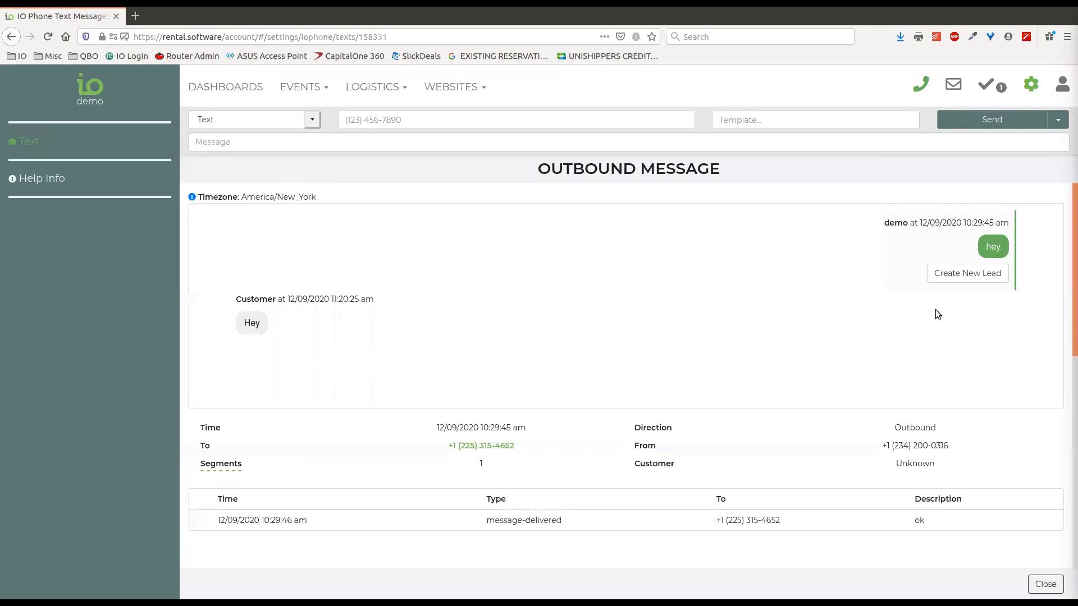
scroll(617, 354, down, 3)
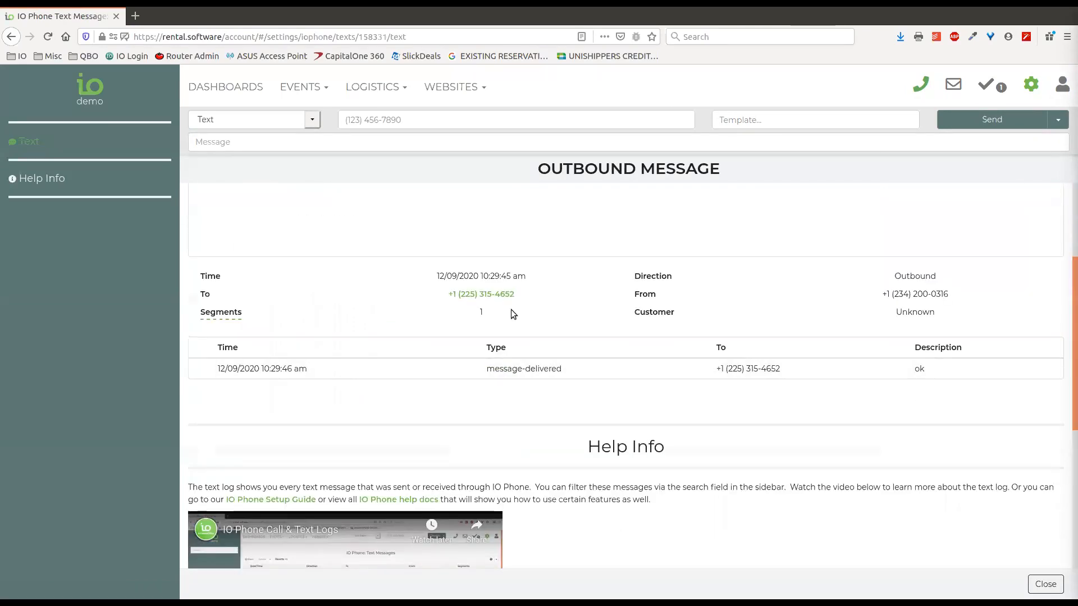
scroll(506, 365, up, 2)
click(492, 417)
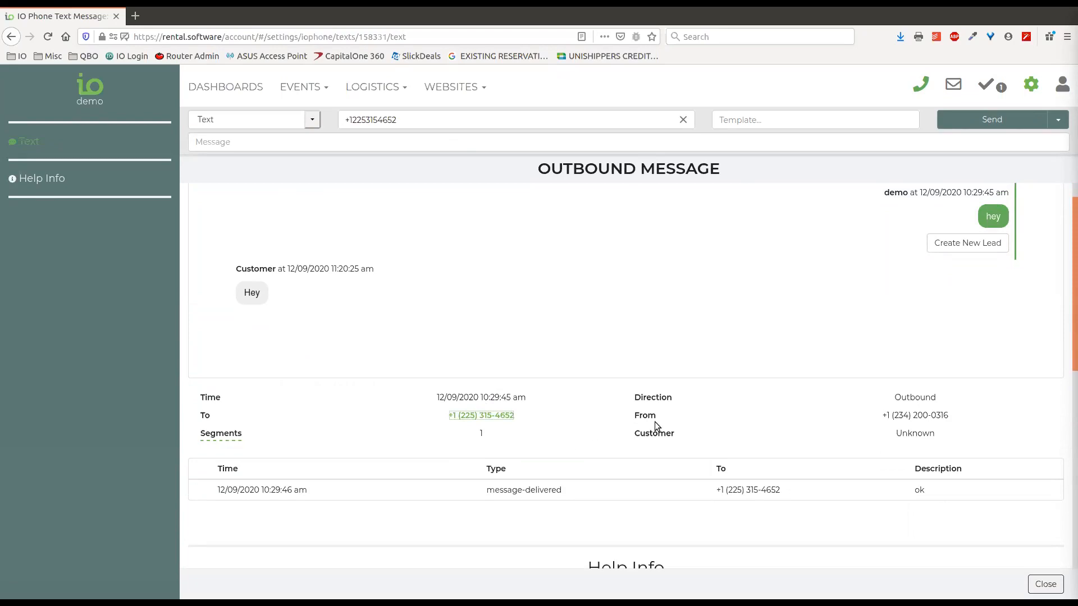
click(1046, 584)
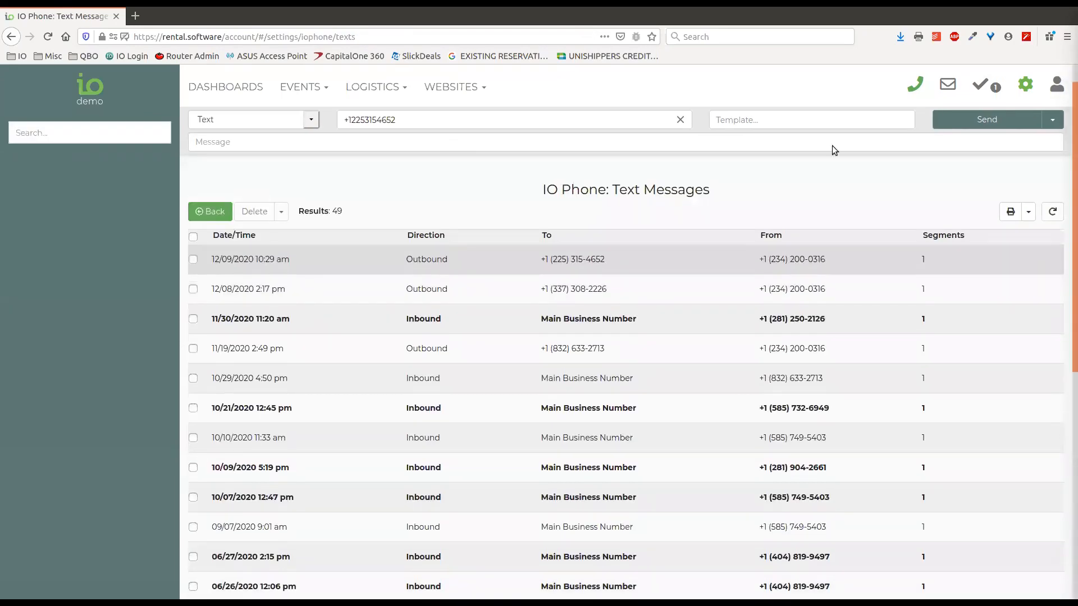
click(910, 89)
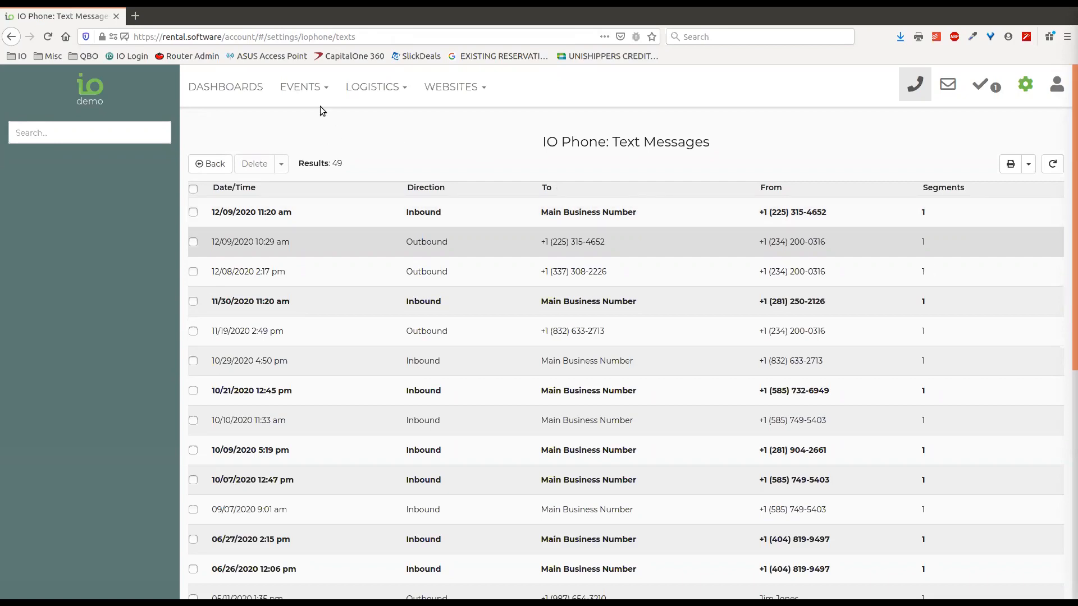
Go to Events > Leads/Events from the dashboard and tick the 01/22/2021 contracted lead
click(242, 95)
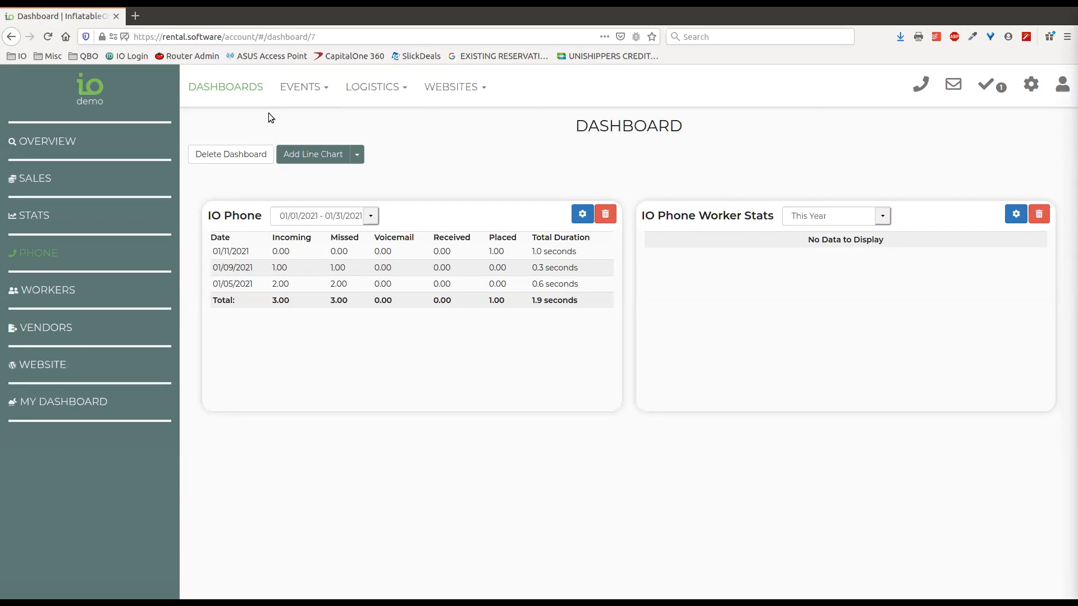
click(315, 87)
click(304, 117)
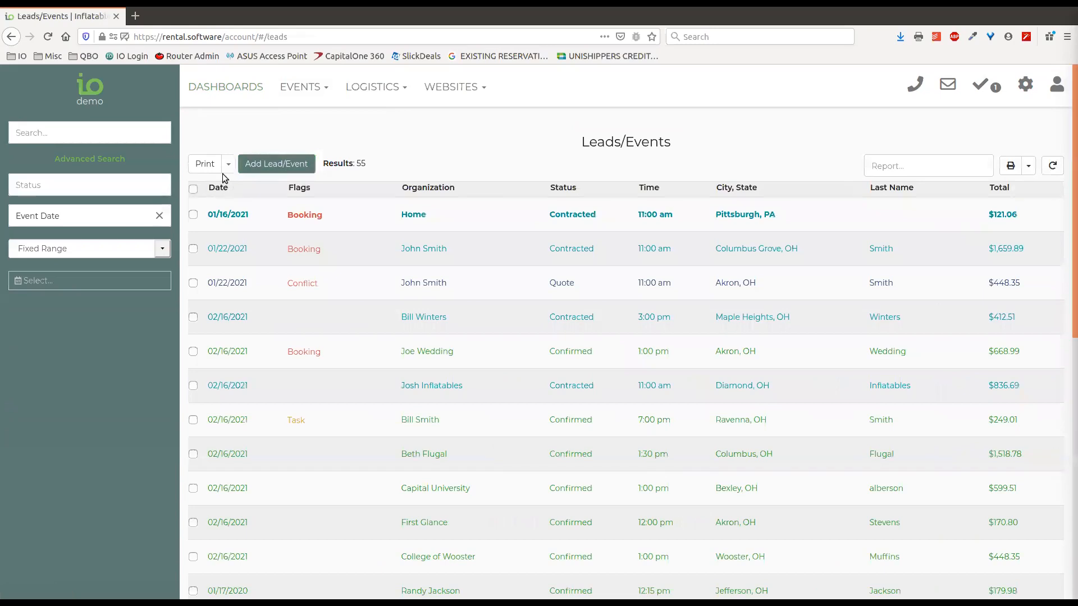
click(194, 248)
click(228, 166)
Send the ticked lead to Print Utility and browse the printable documents list
click(323, 120)
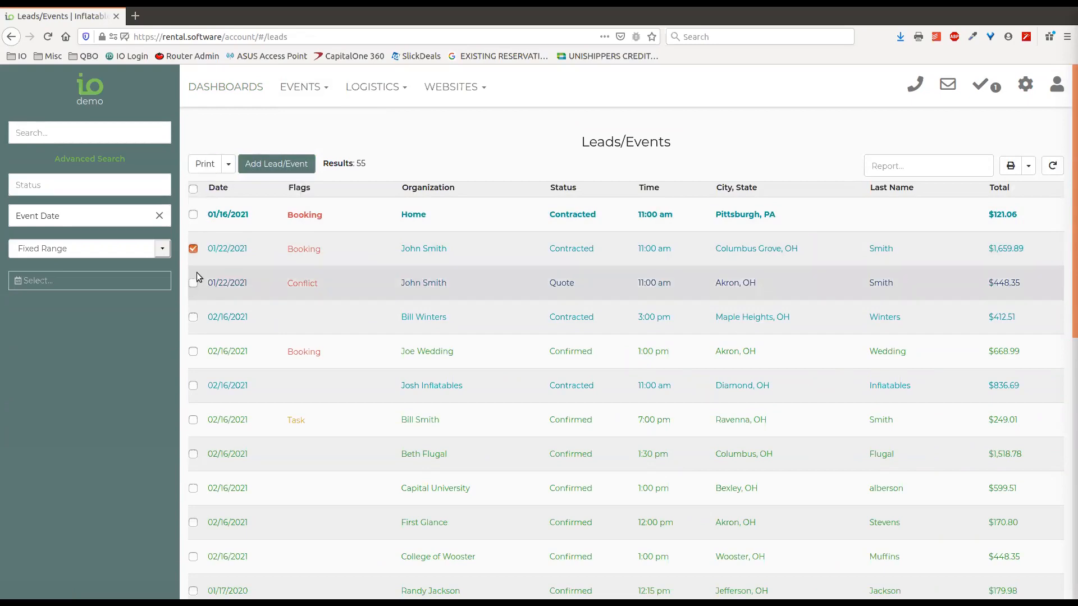
click(205, 164)
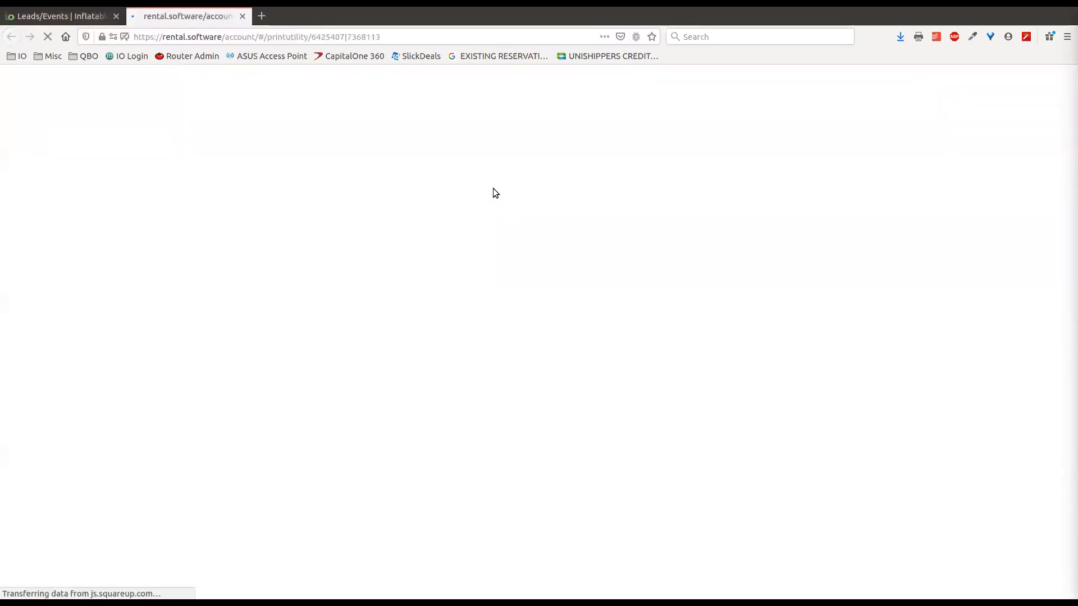
click(366, 158)
scroll(329, 207, down, 2)
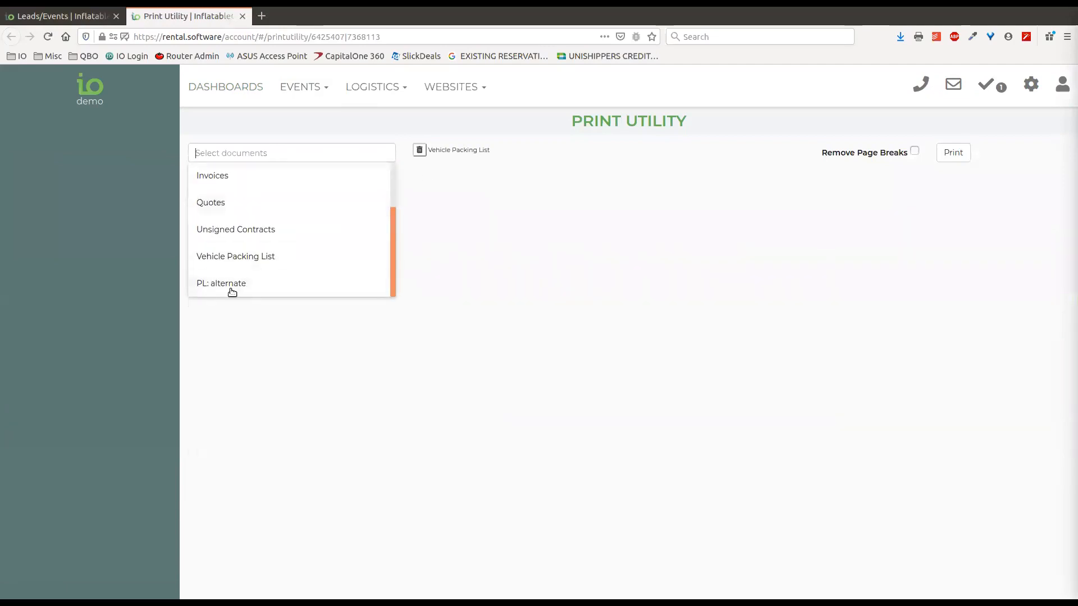
scroll(236, 292, up, 2)
scroll(281, 275, down, 2)
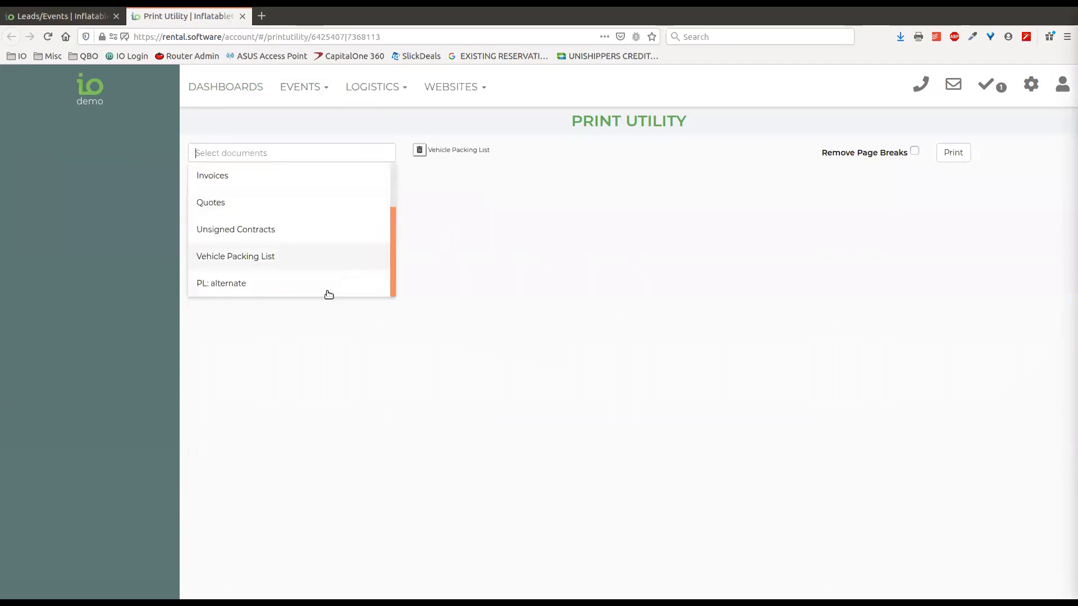
click(474, 192)
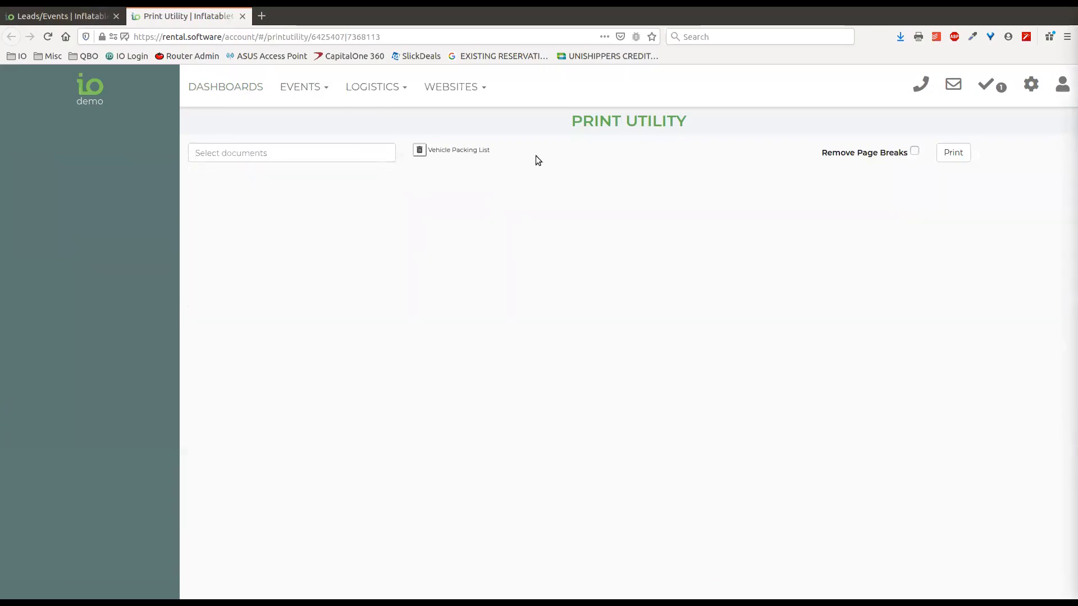
Add the Default Packing List to the preview and remove the Vehicle Packing List
click(344, 154)
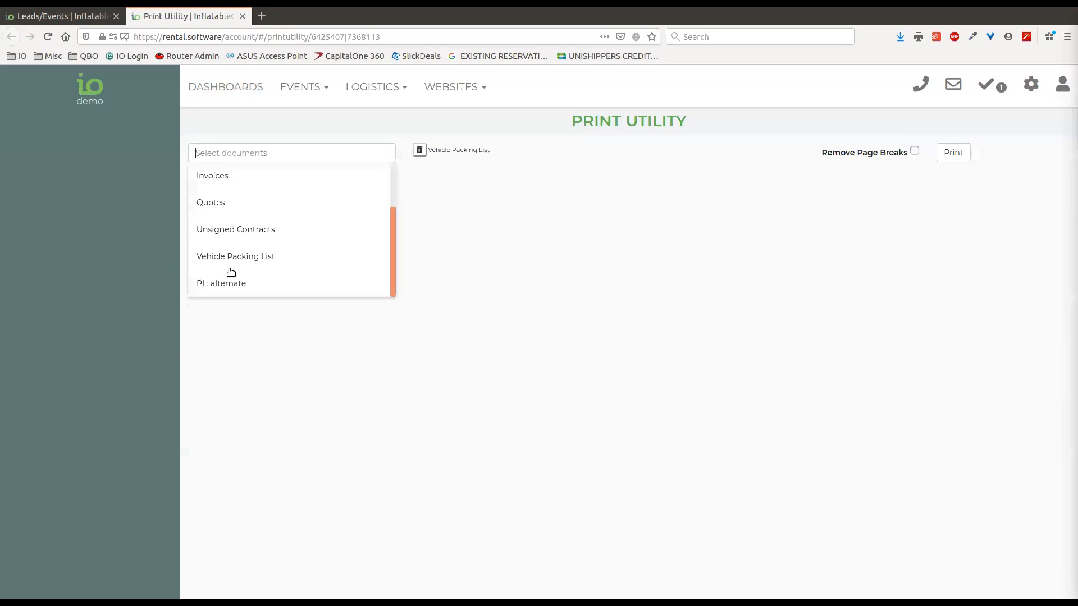
scroll(238, 251, up, 1)
scroll(238, 251, up, 1)
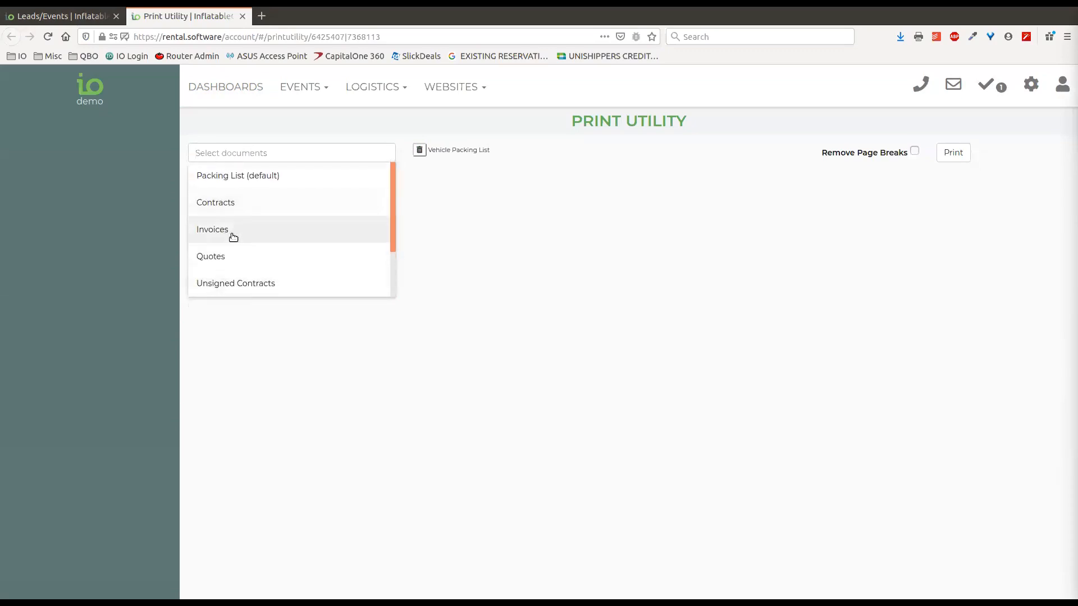
click(246, 178)
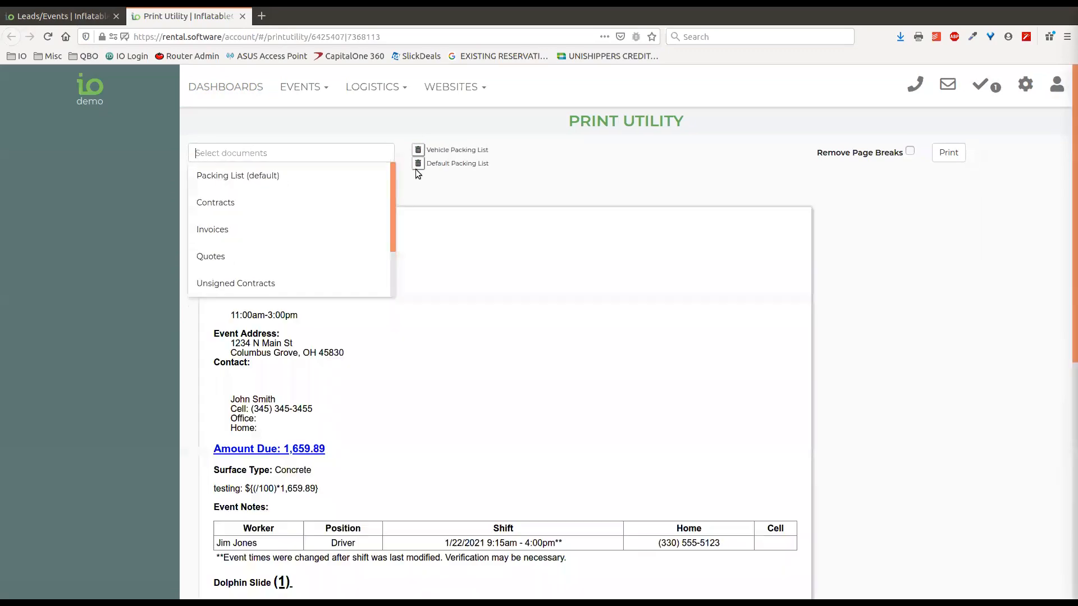
click(417, 151)
click(418, 152)
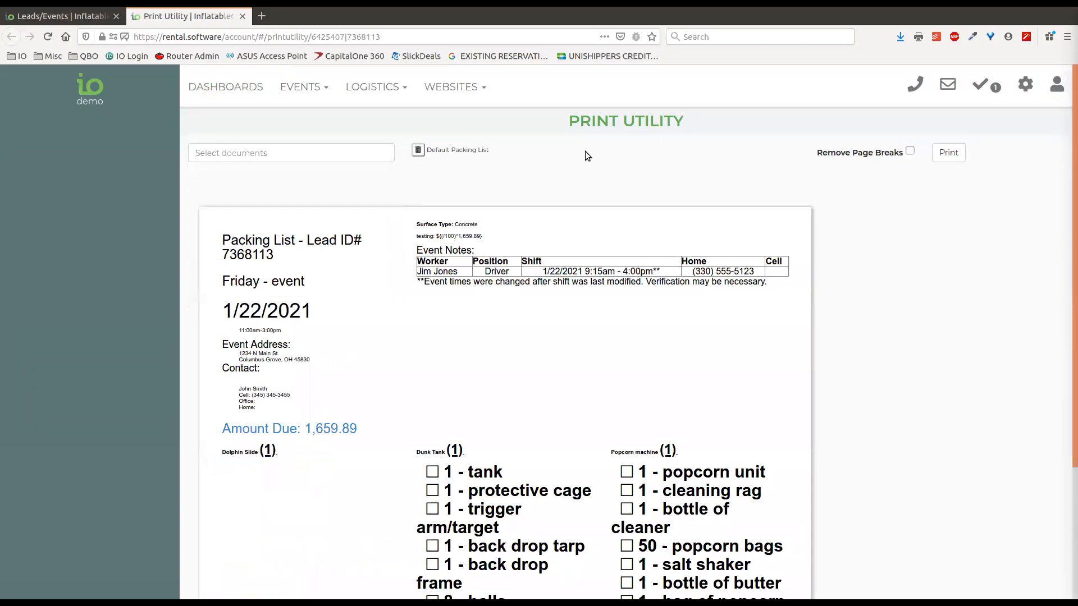
scroll(478, 332, down, 5)
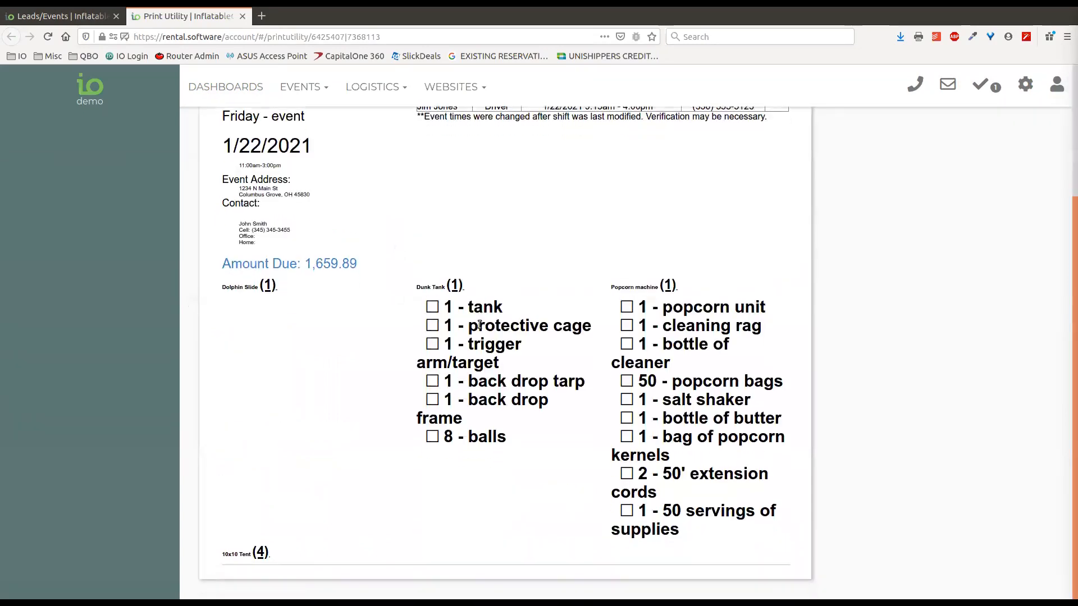
scroll(420, 276, up, 5)
Add Contracts to the Print Utility preview
click(264, 152)
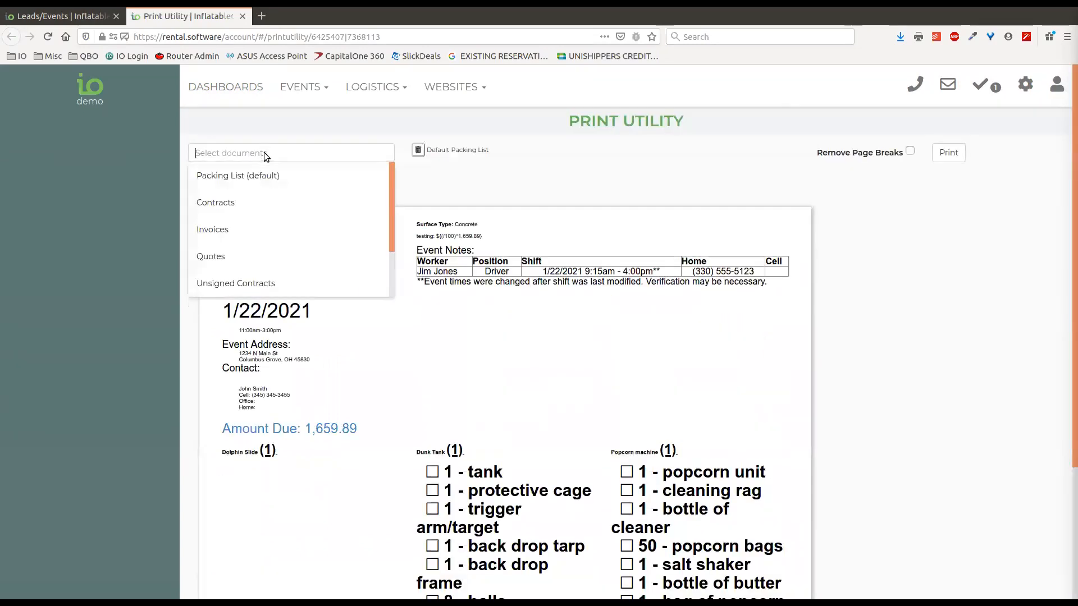
click(221, 204)
click(674, 166)
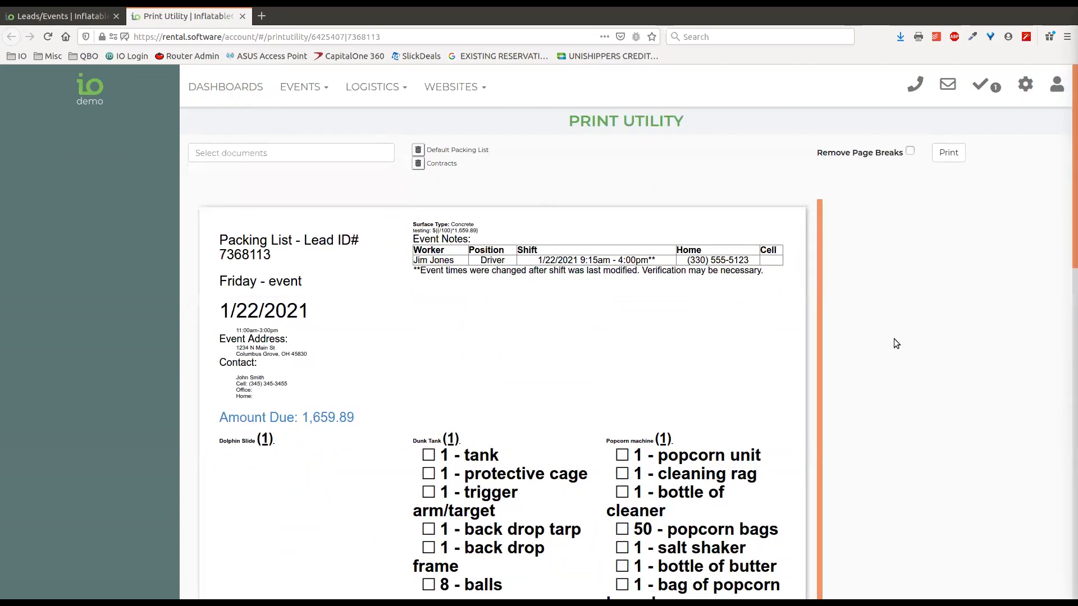
scroll(894, 340, down, 12)
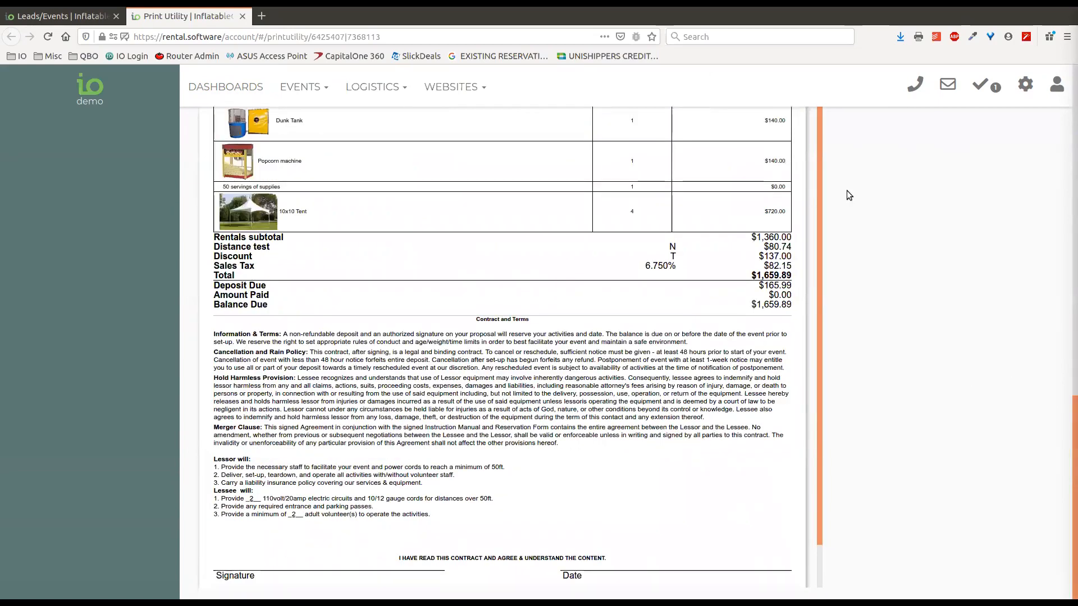
scroll(833, 177, up, 12)
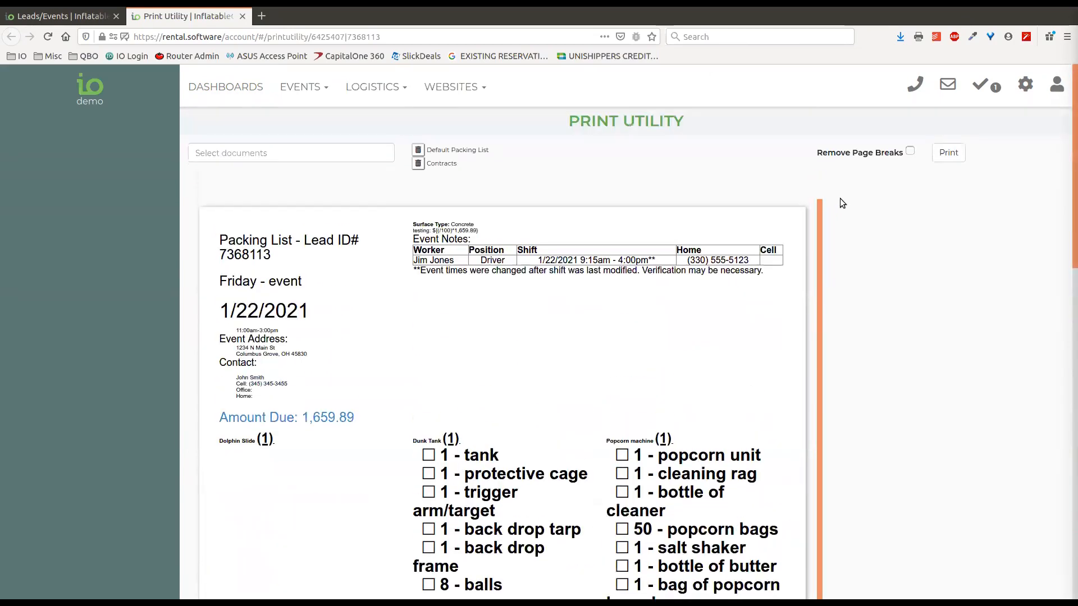
click(283, 152)
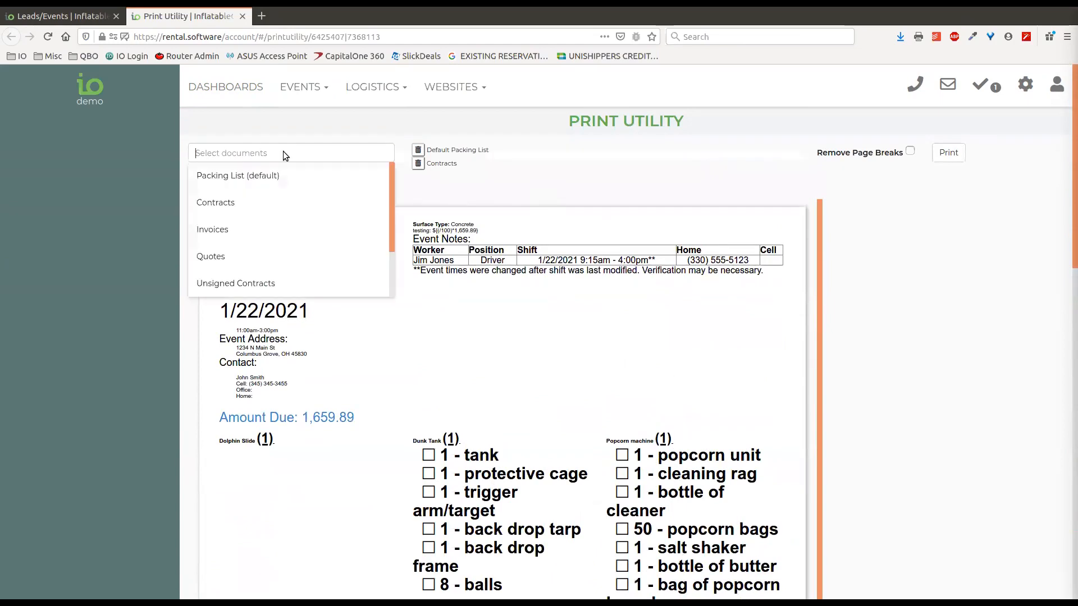
click(149, 141)
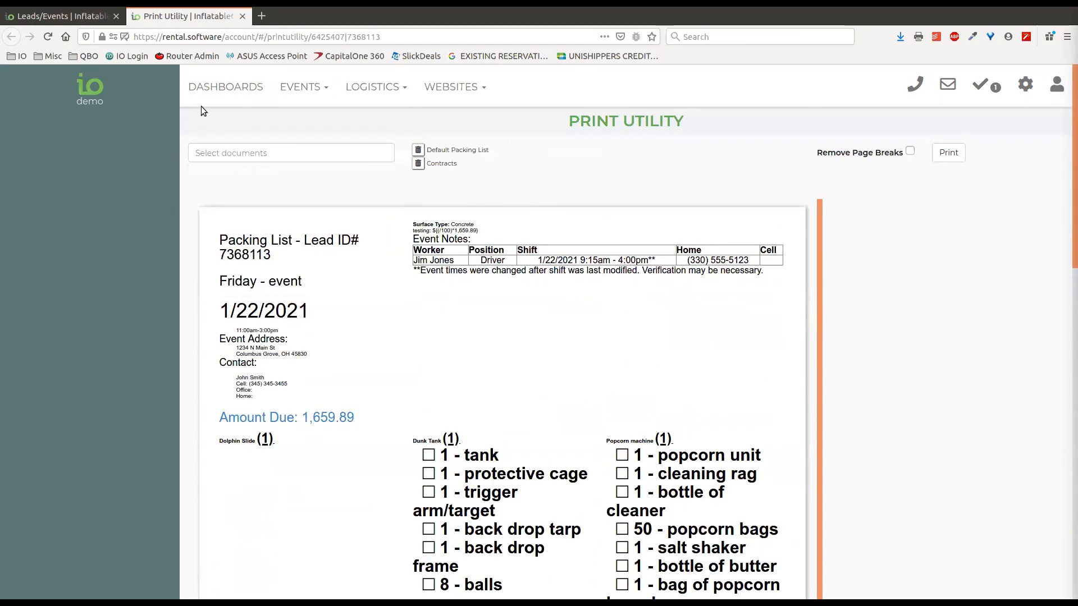
Untick the 01/22 lead, filter event dates to 01/10/2021–01/16/2021, and tick both remaining leads
click(243, 16)
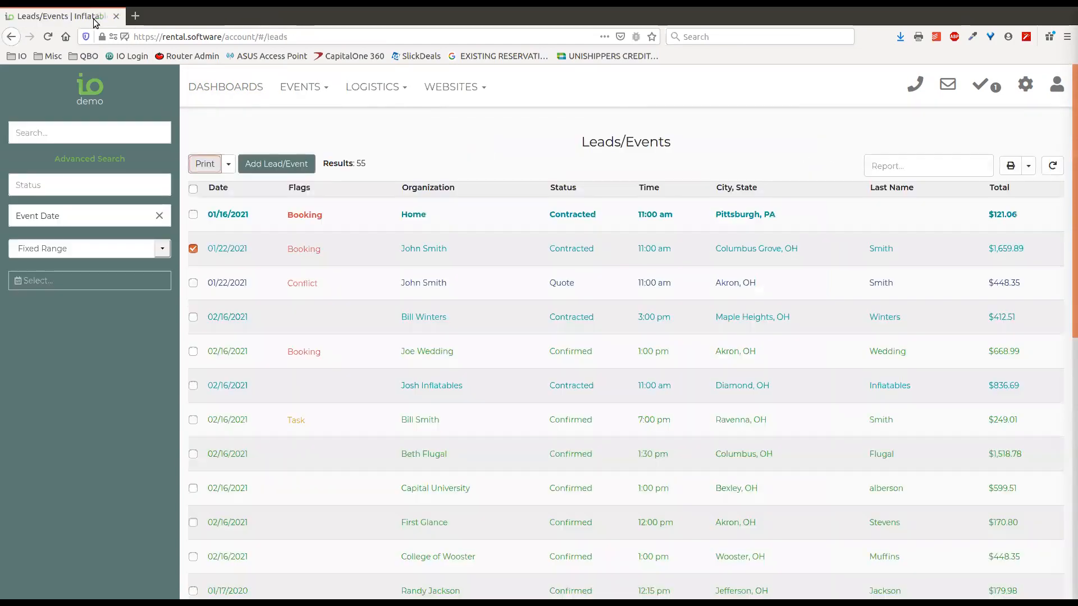
click(193, 248)
click(163, 249)
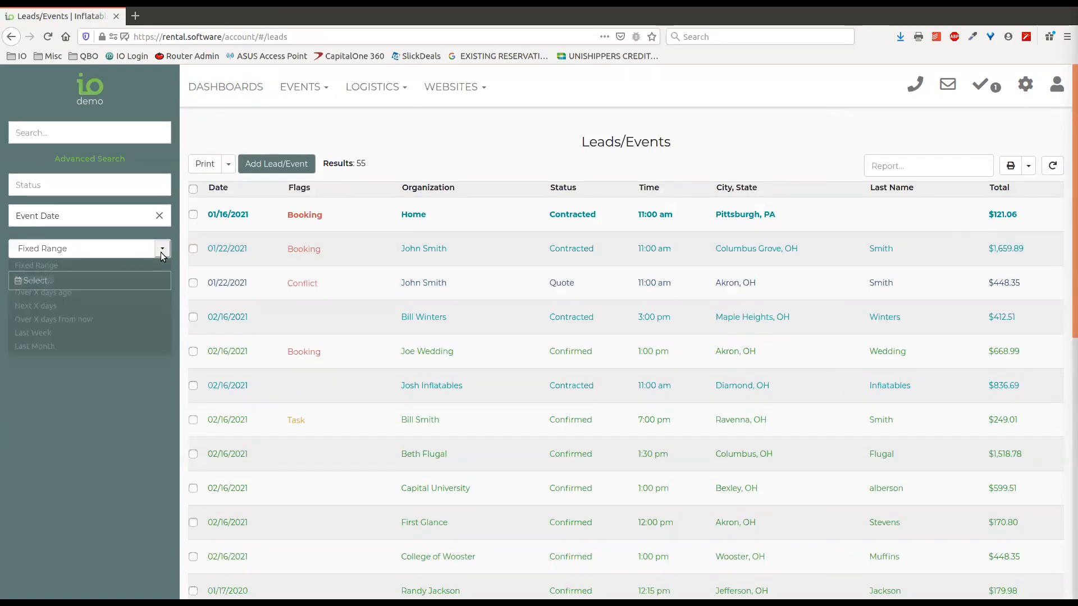
click(59, 262)
click(50, 272)
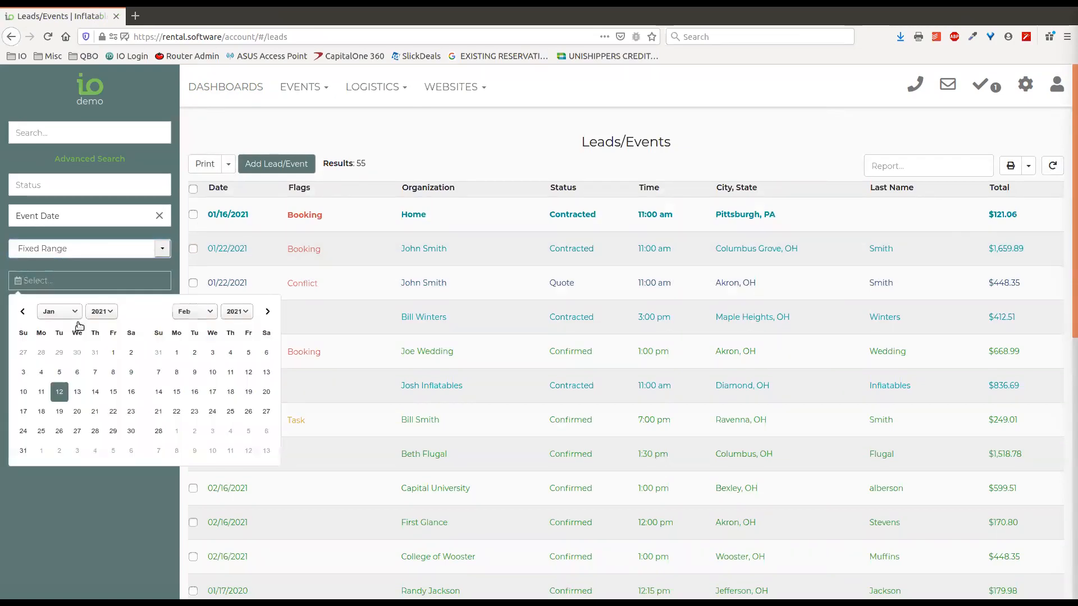
click(23, 391)
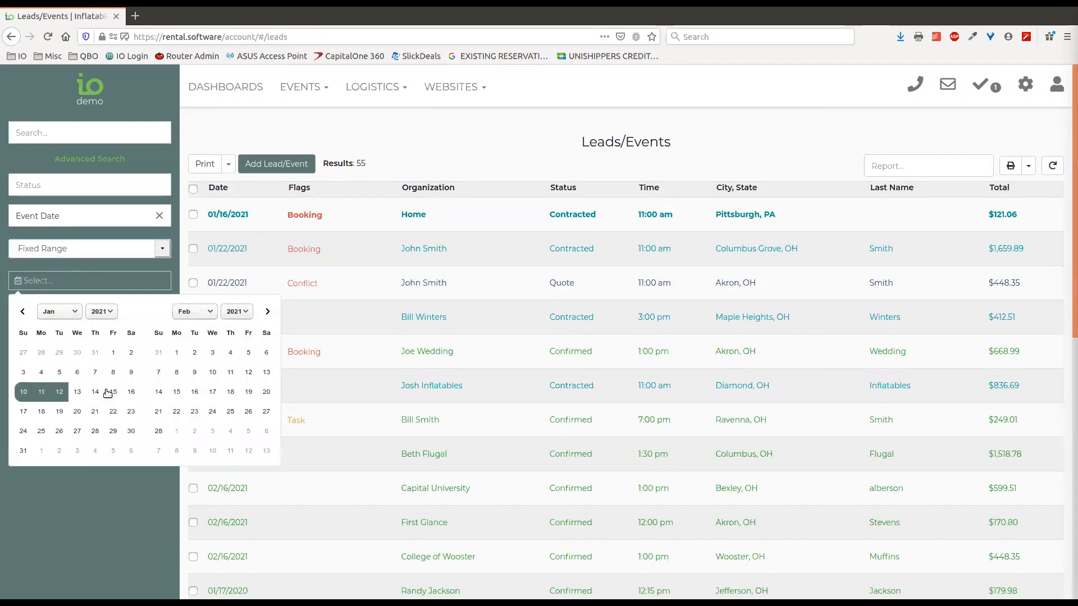
click(131, 392)
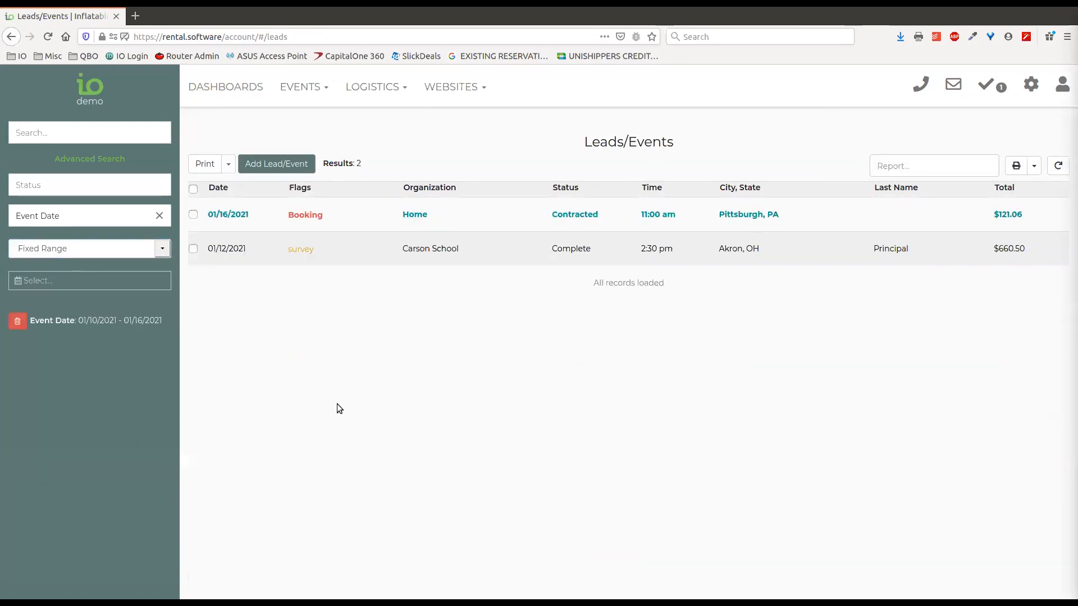
click(194, 189)
click(205, 164)
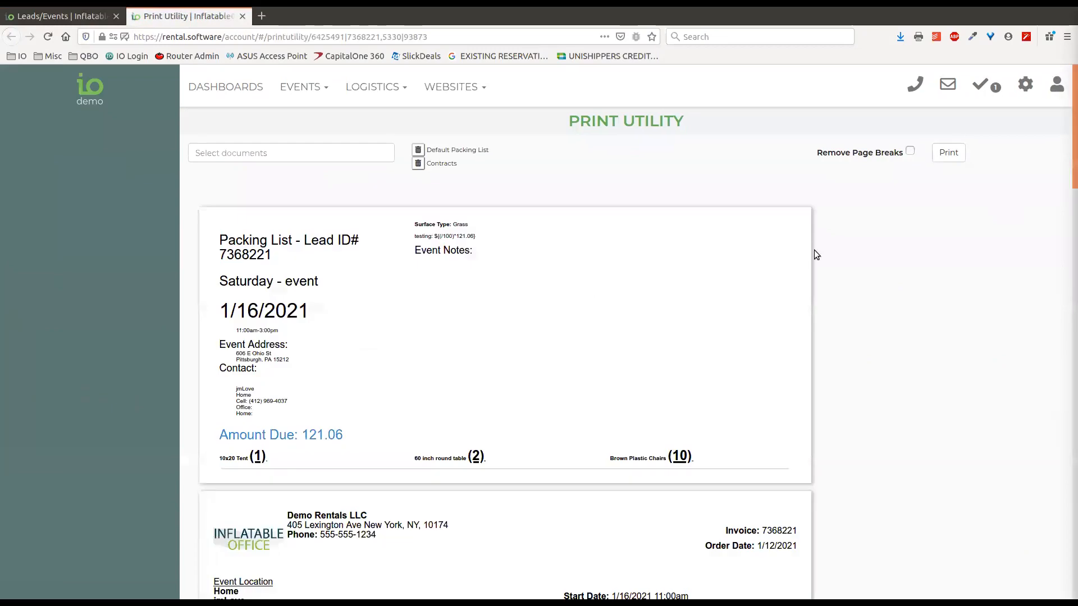
scroll(897, 248, down, 12)
scroll(895, 243, down, 8)
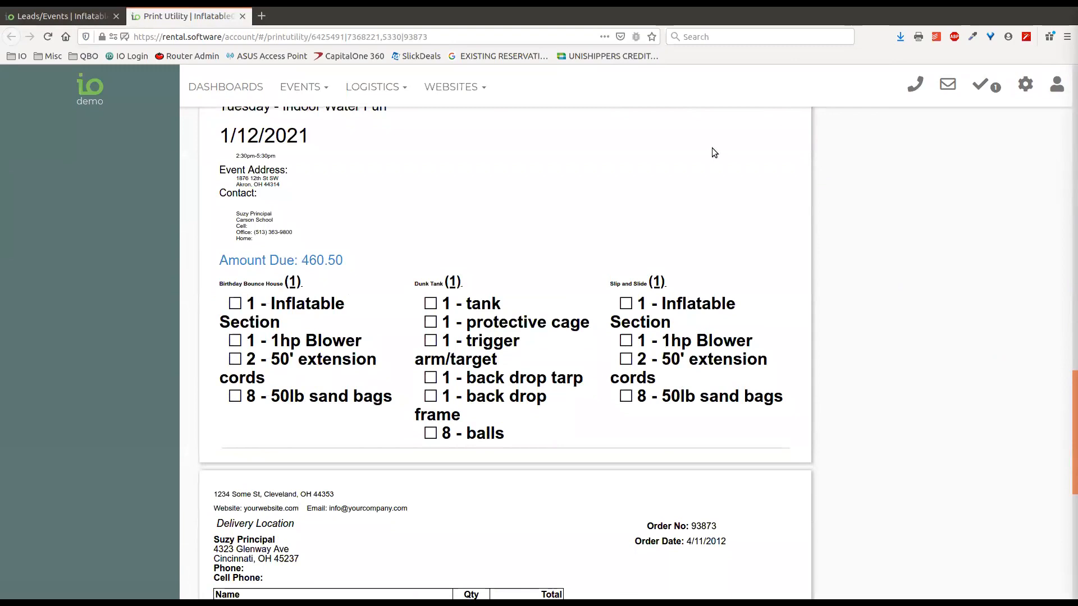
click(245, 16)
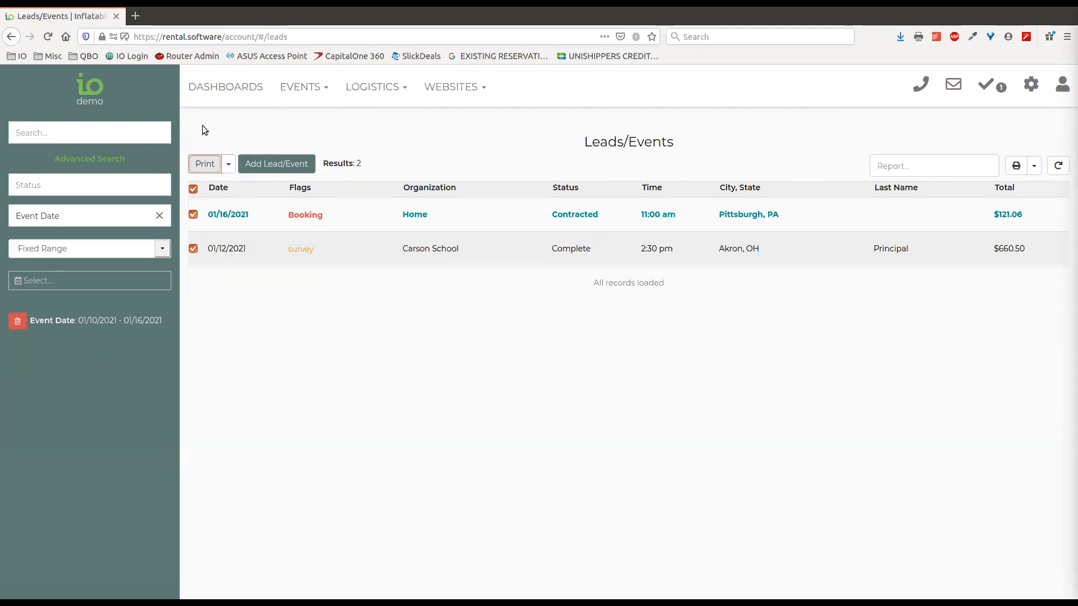
click(204, 165)
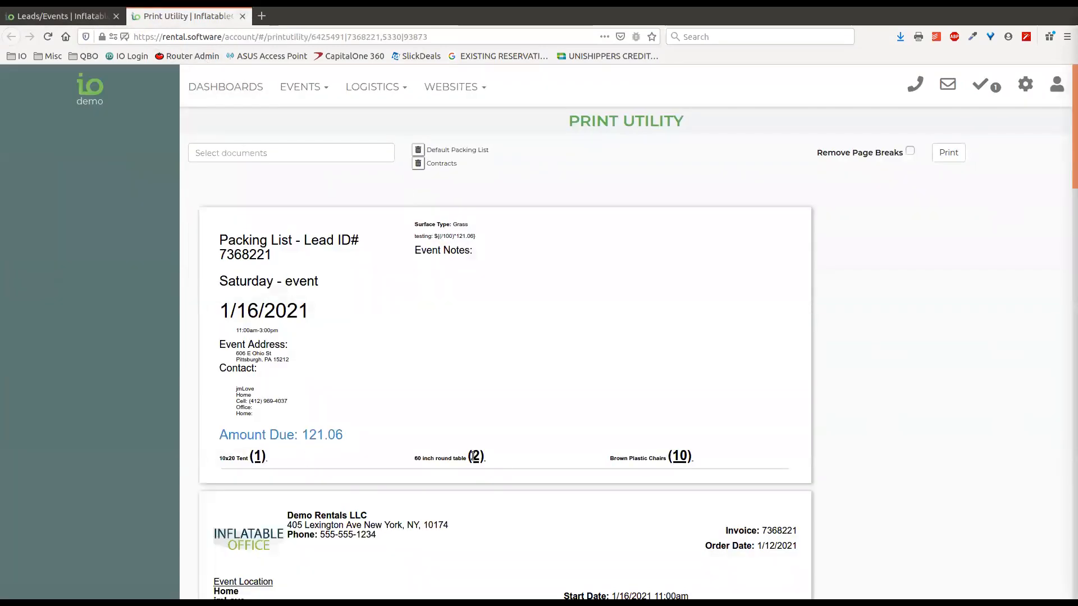
click(242, 17)
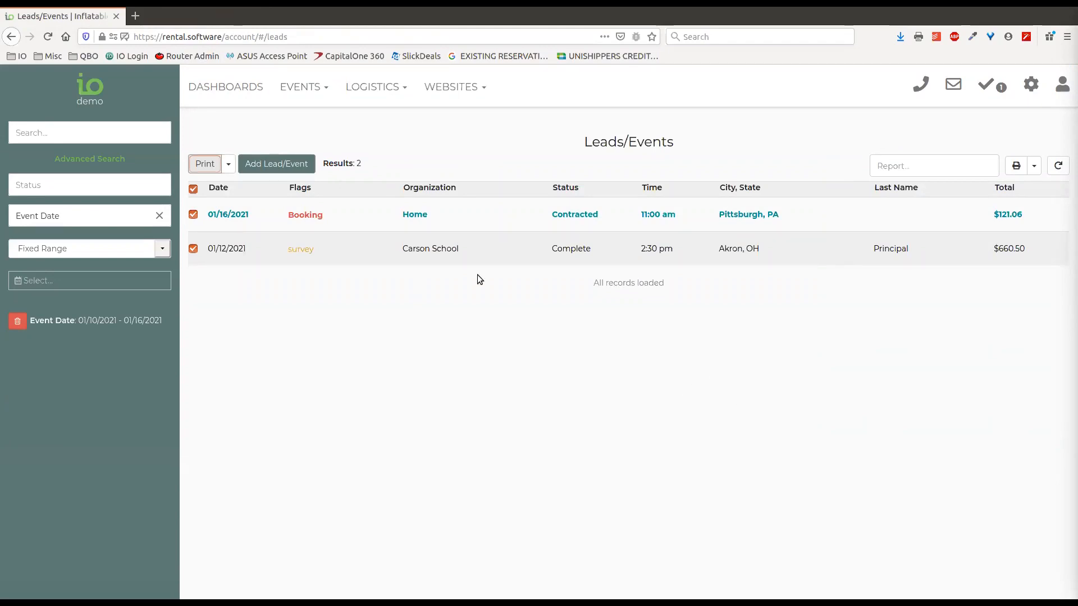
click(224, 136)
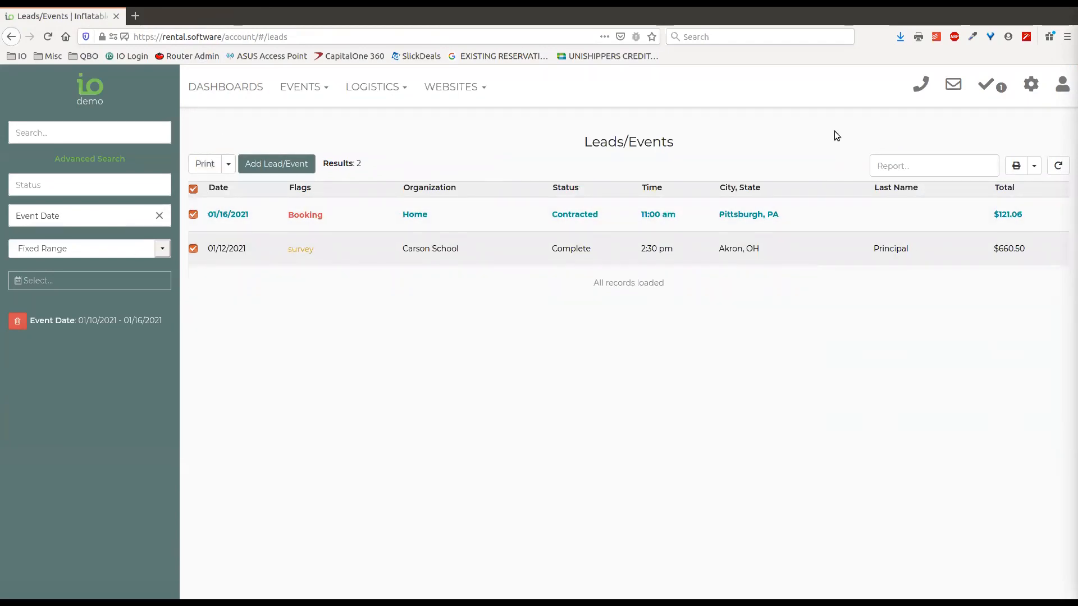
Remove the Event Date filter, untick all leads, and open the saved reports settings
click(19, 322)
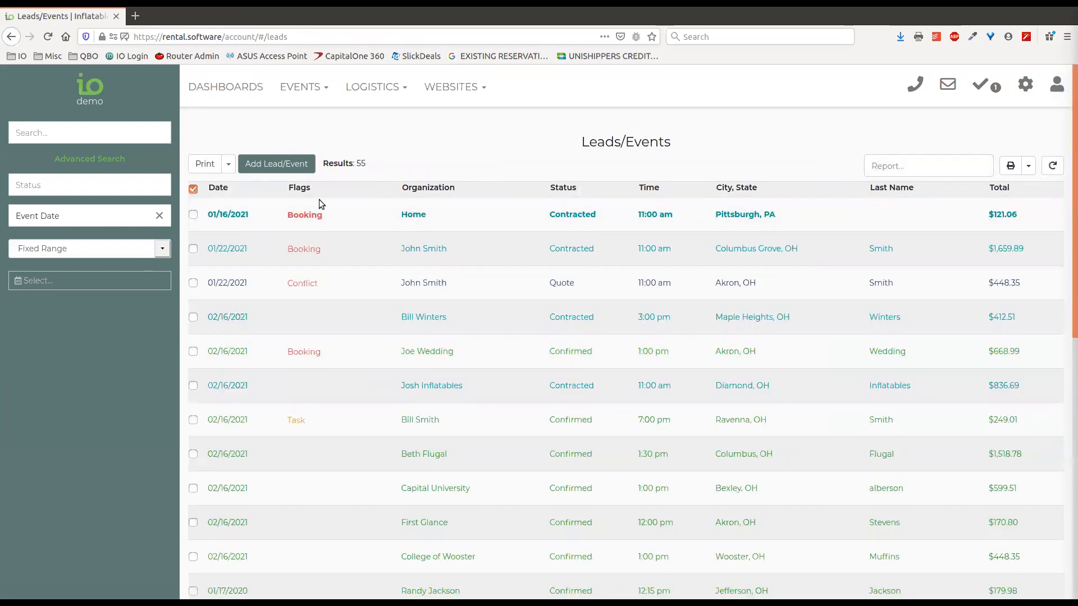
click(193, 189)
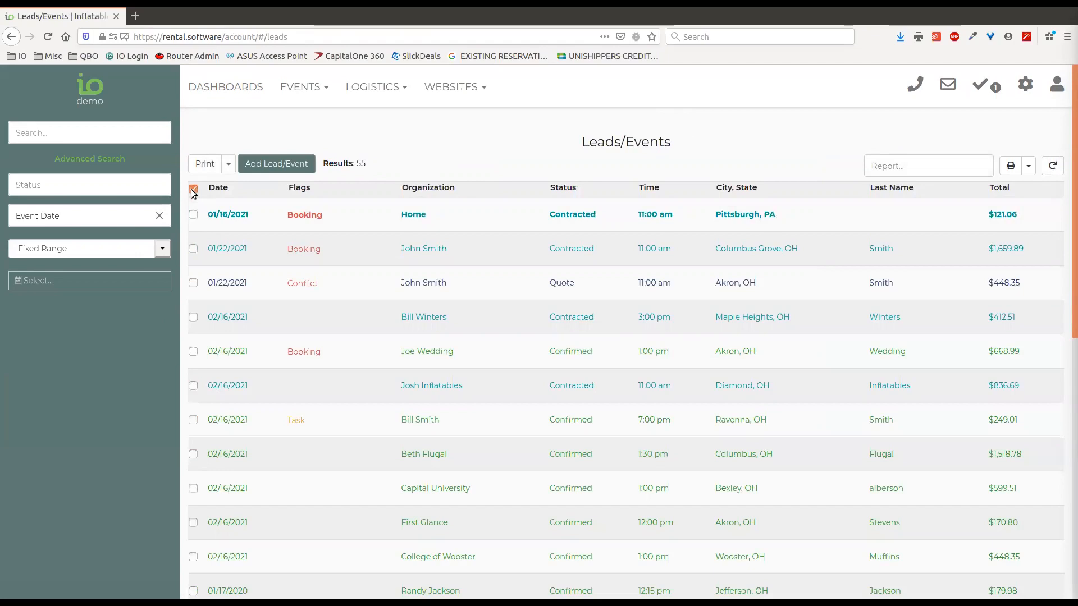
click(1011, 95)
click(932, 179)
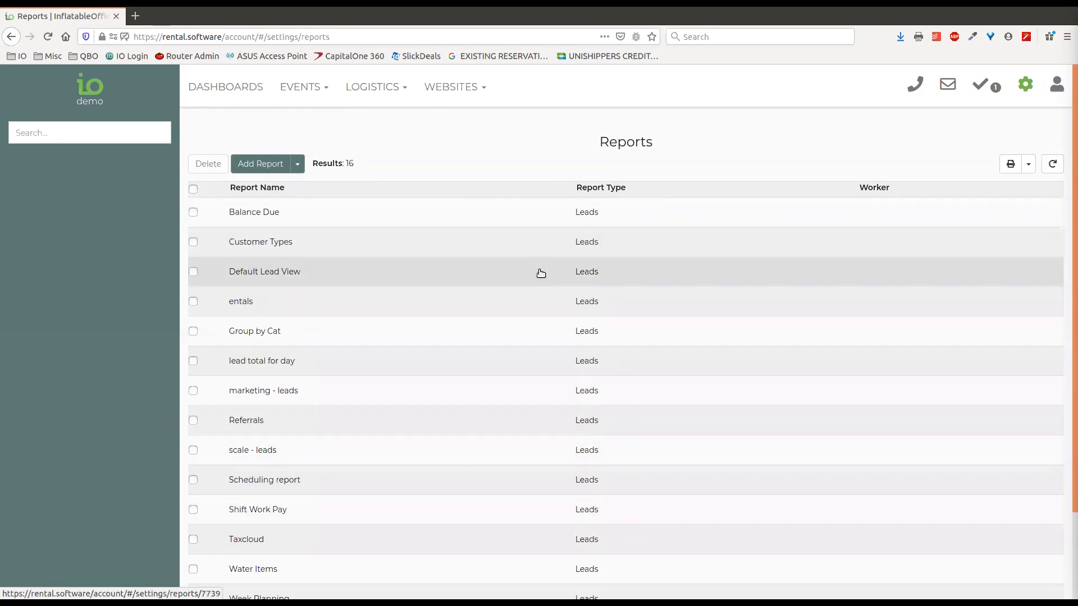
Browse the saved lead filters and reports settings, then return to the Leads/Events list
click(1026, 88)
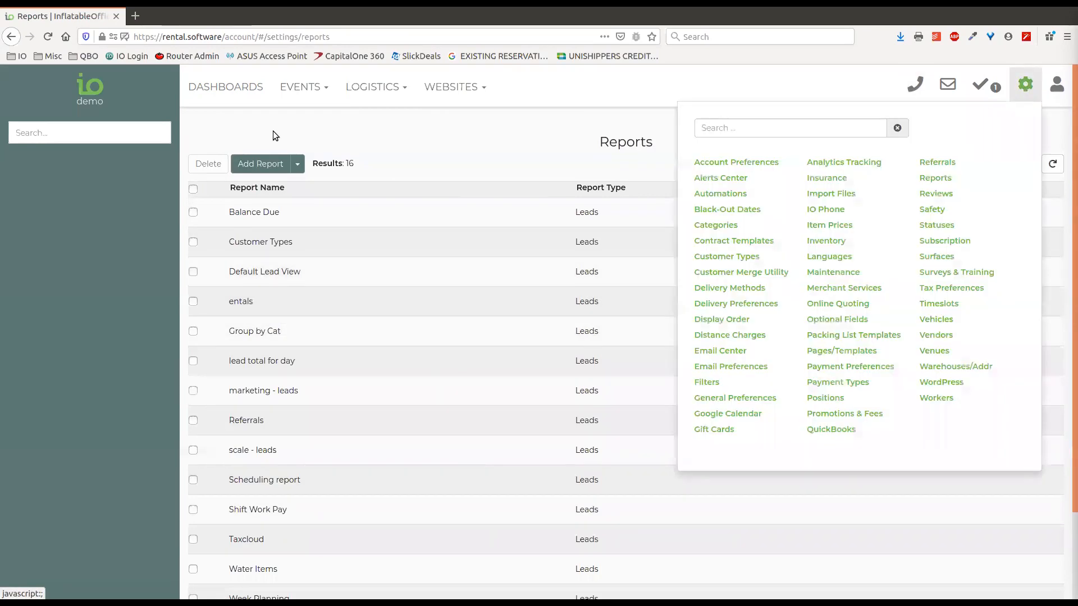
click(707, 384)
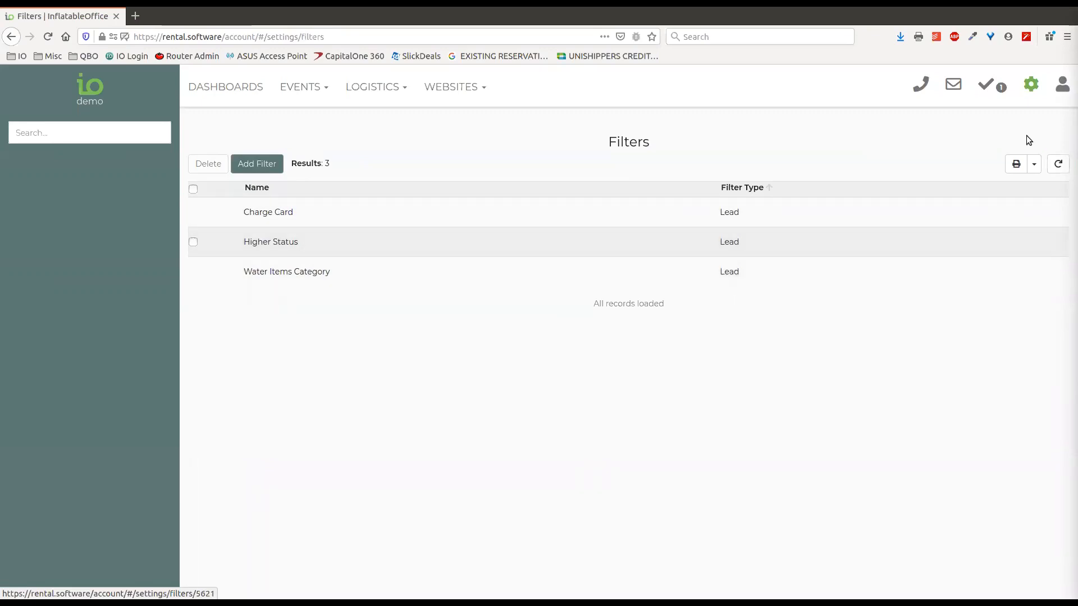
click(1033, 87)
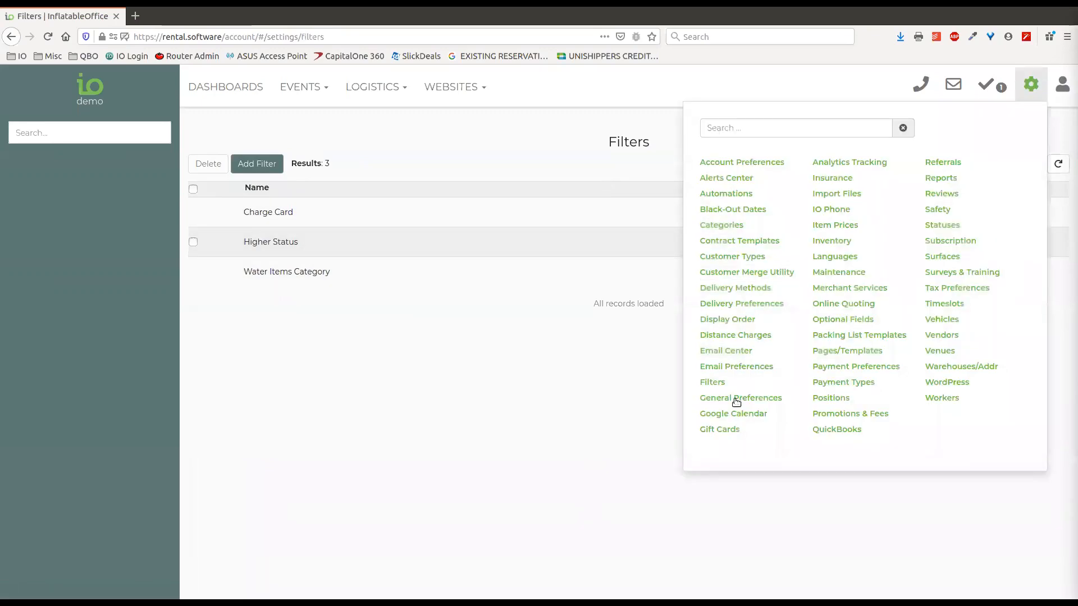
click(940, 179)
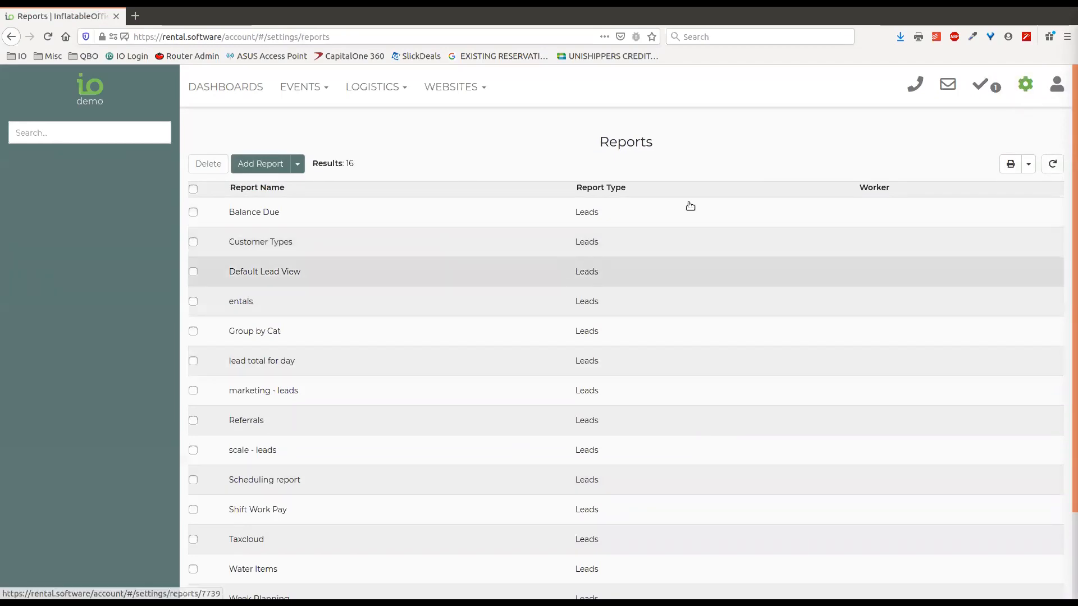
click(320, 87)
click(295, 116)
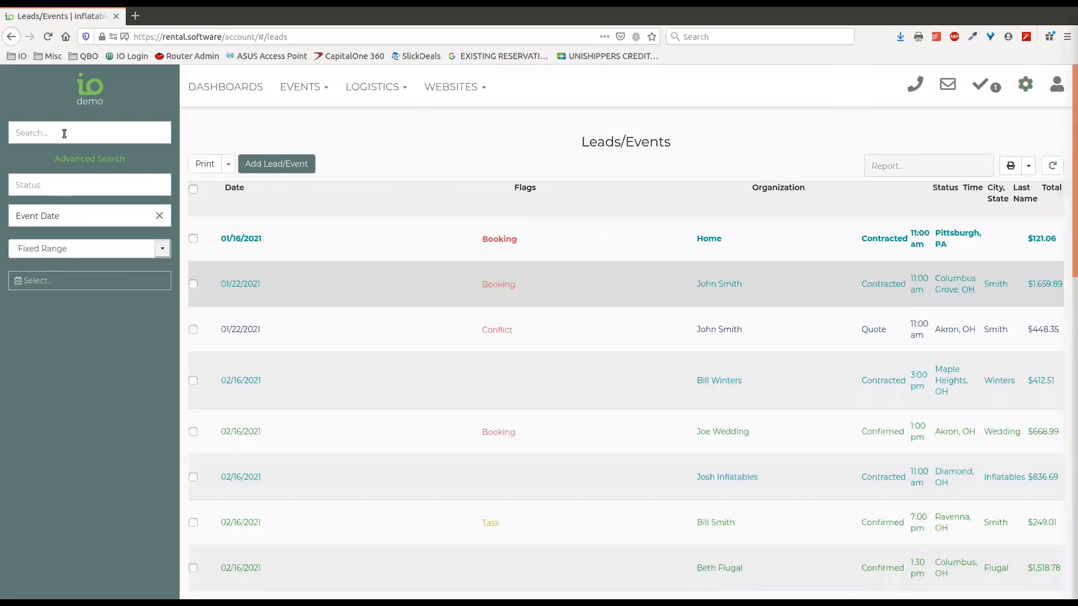
Apply the Higher Status filter to the leads and view them as the Balance Due report
click(59, 133)
scroll(84, 193, down, 10)
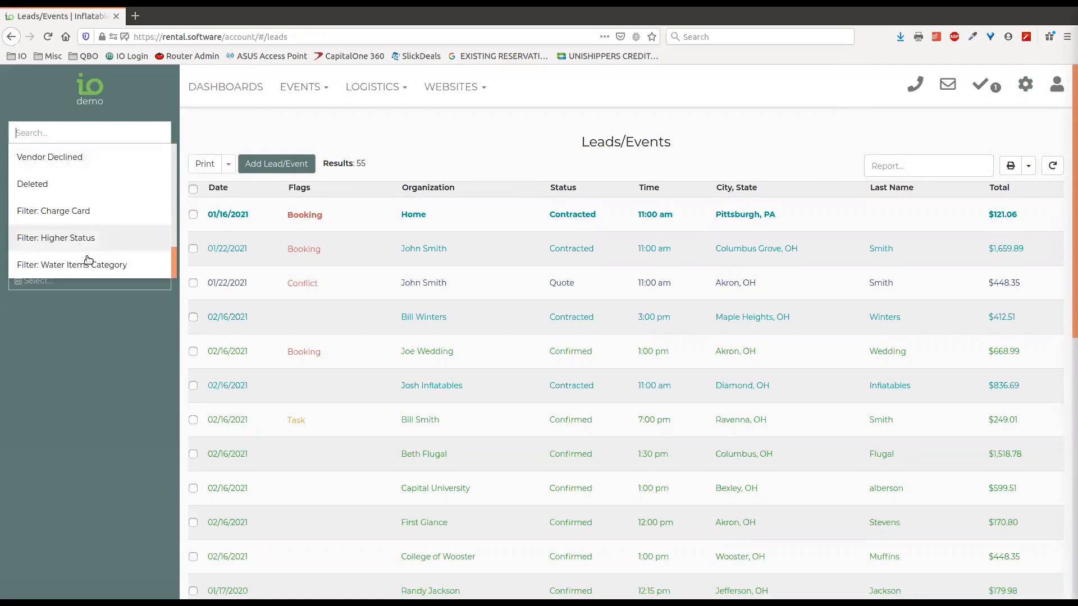
click(100, 248)
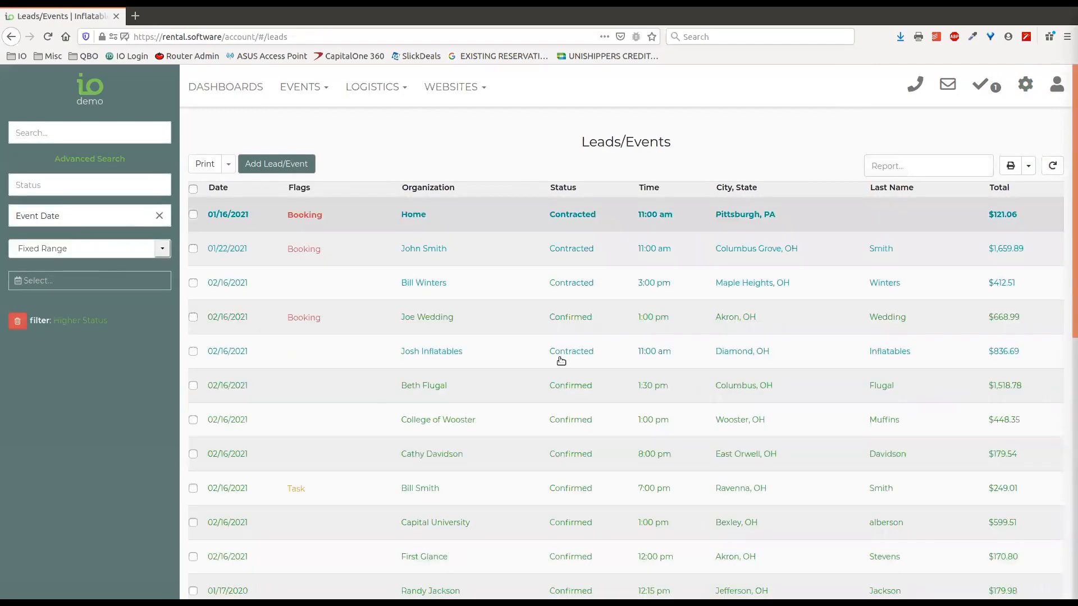
click(927, 168)
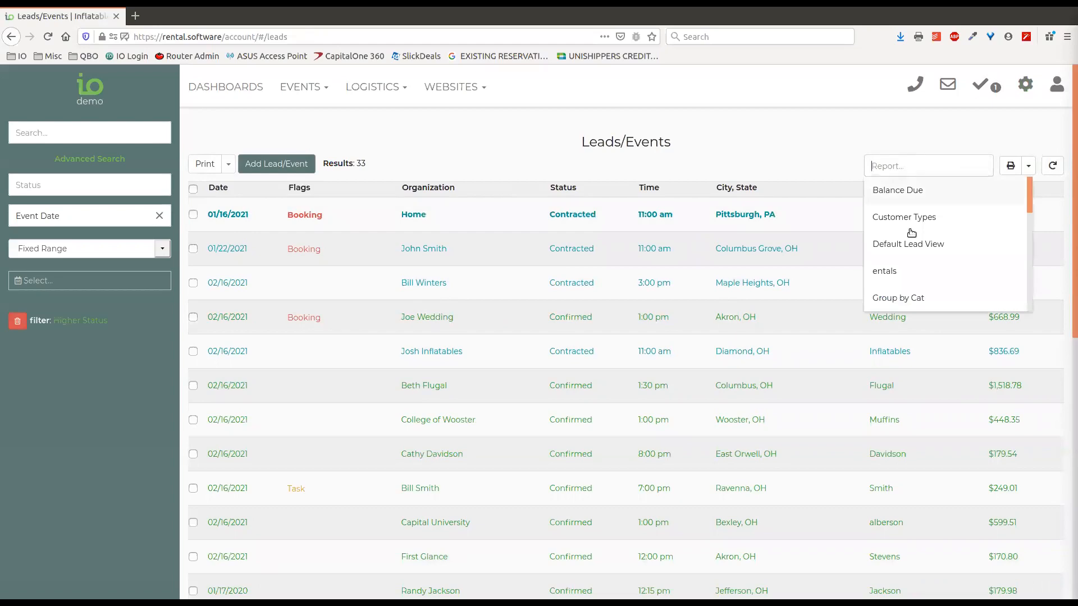
click(900, 192)
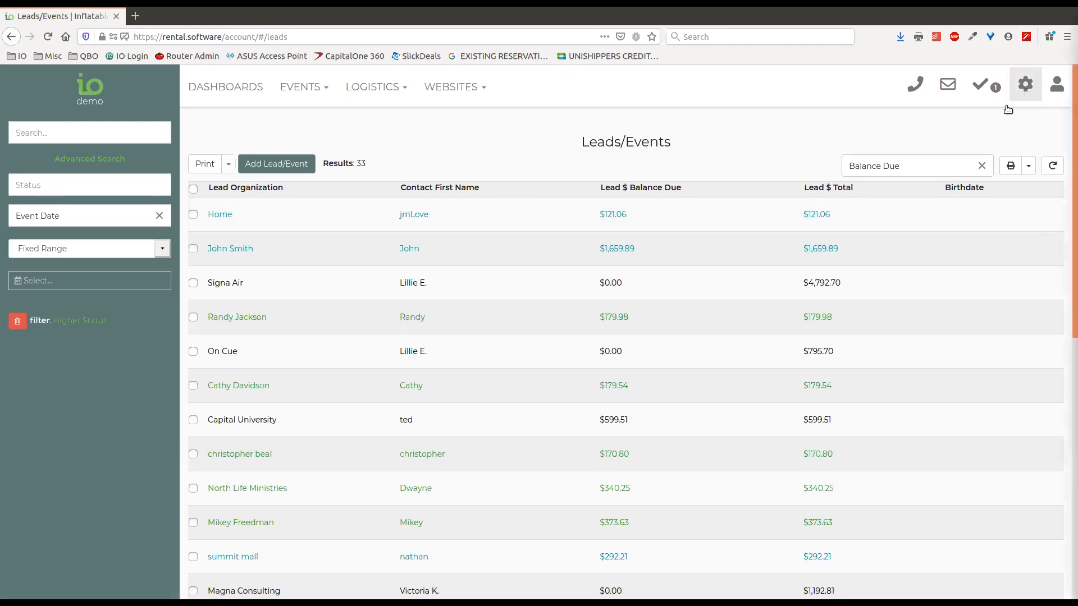
Open the gear settings menu over the Balance Due view
click(1026, 85)
Open the Balance Due report's editor under Reports and review its five columns
click(933, 180)
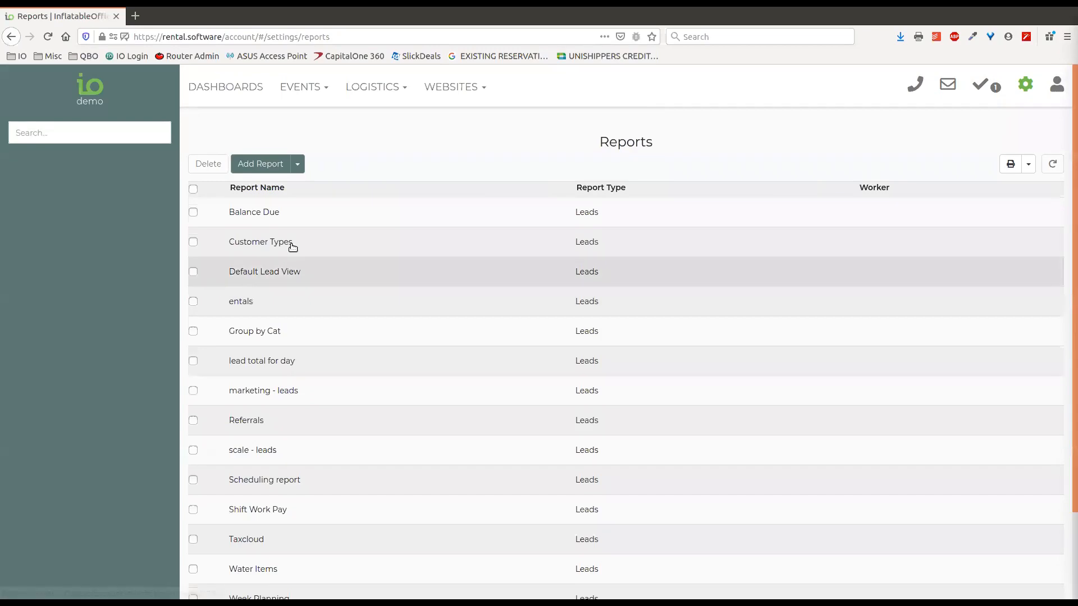
click(294, 216)
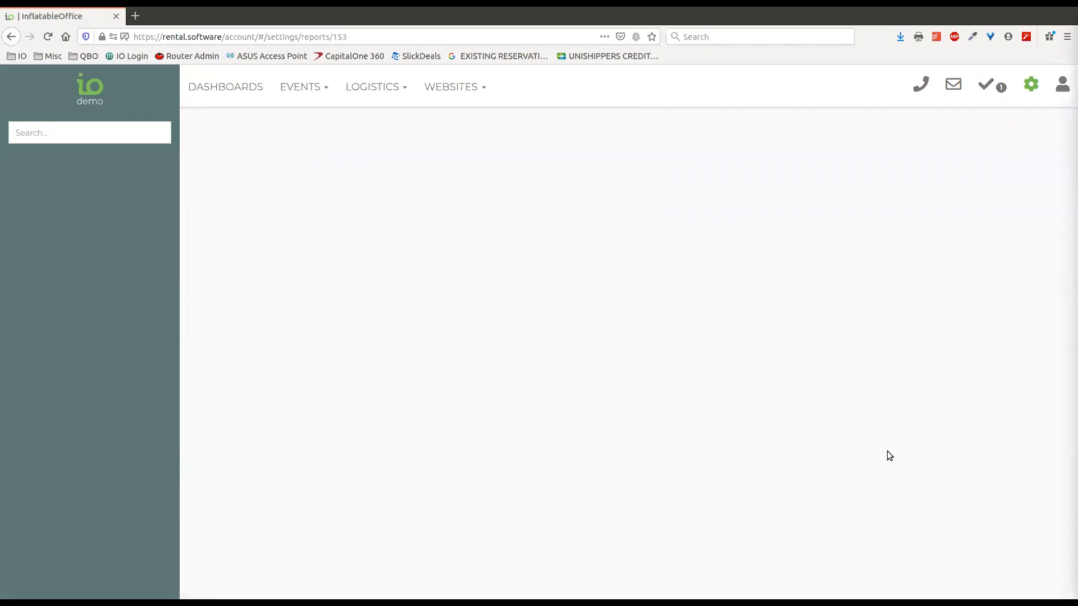
scroll(662, 409, down, 2)
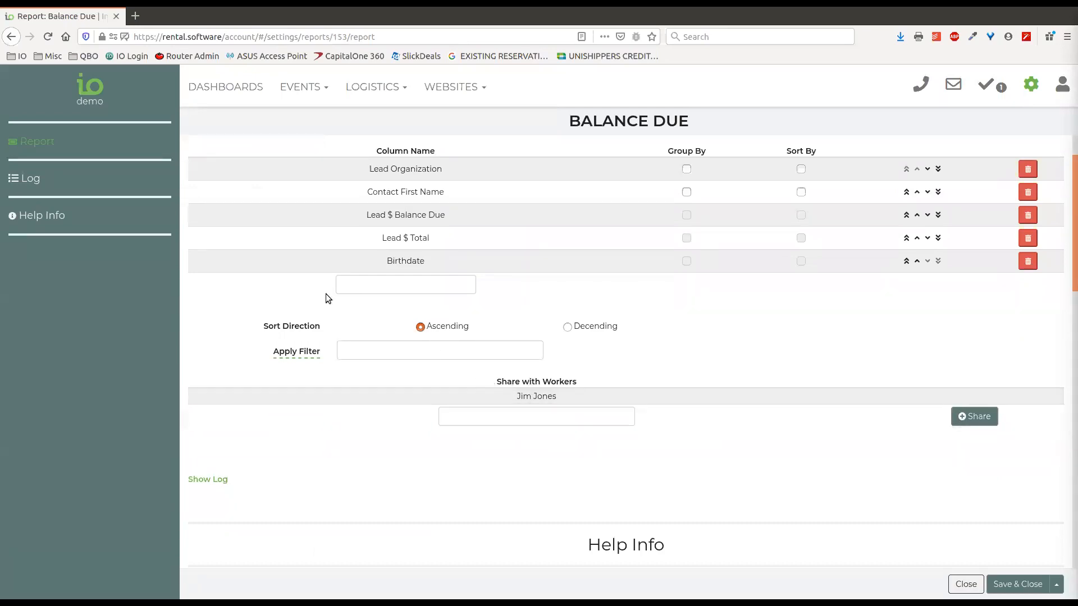
drag(77, 102, 104, 107)
click(104, 105)
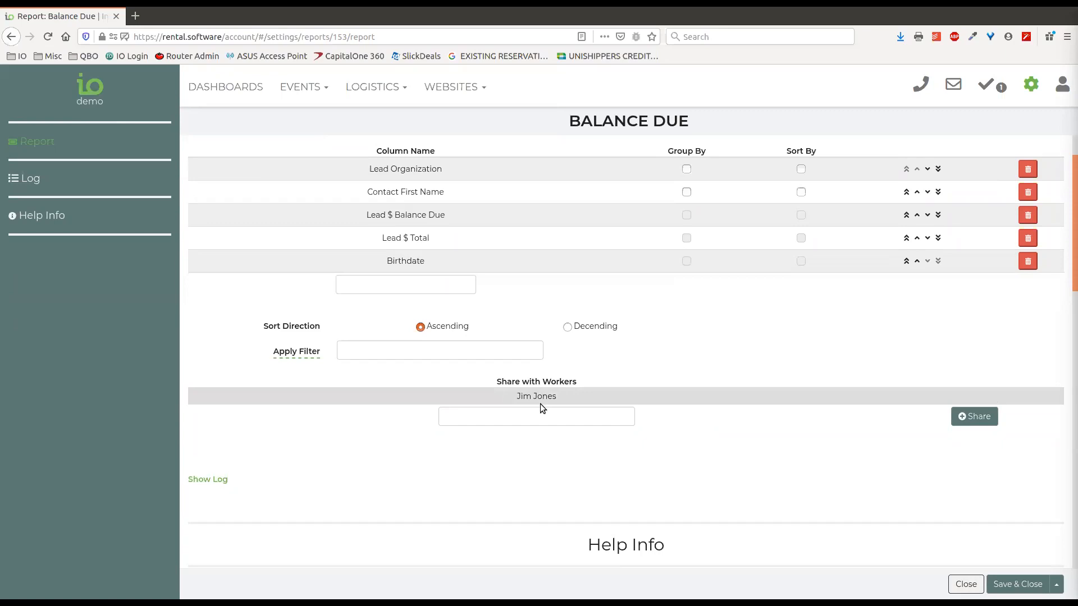
Start adding a worker to share the report with, noting the already shared worker
click(552, 421)
drag(558, 397, 514, 399)
click(866, 395)
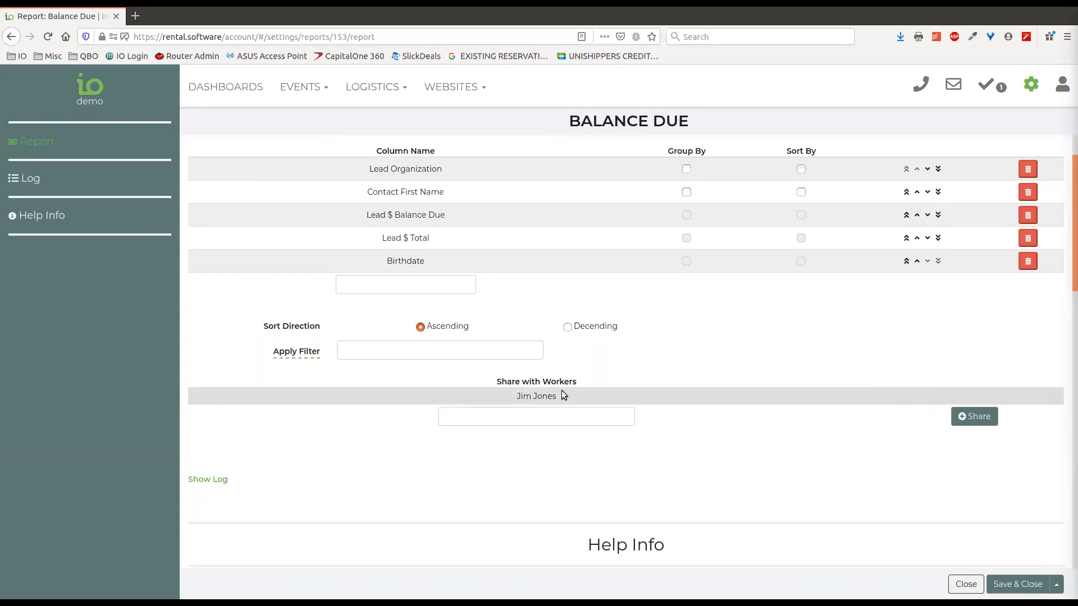